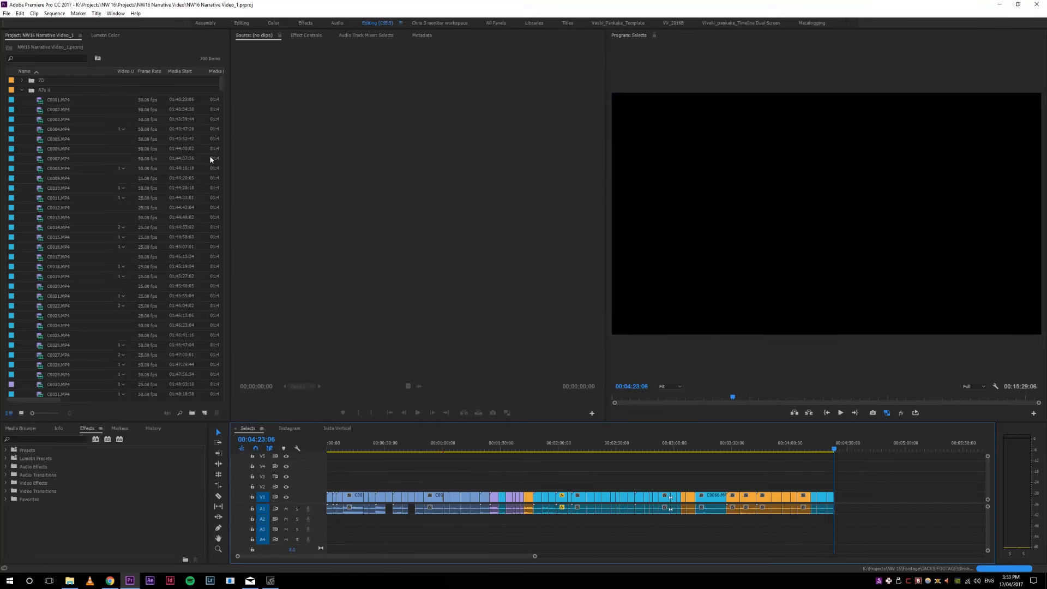
Step: Find C0077.MP4 in the project bin, load it in the Source Monitor and play it
drag(224, 91, 224, 114)
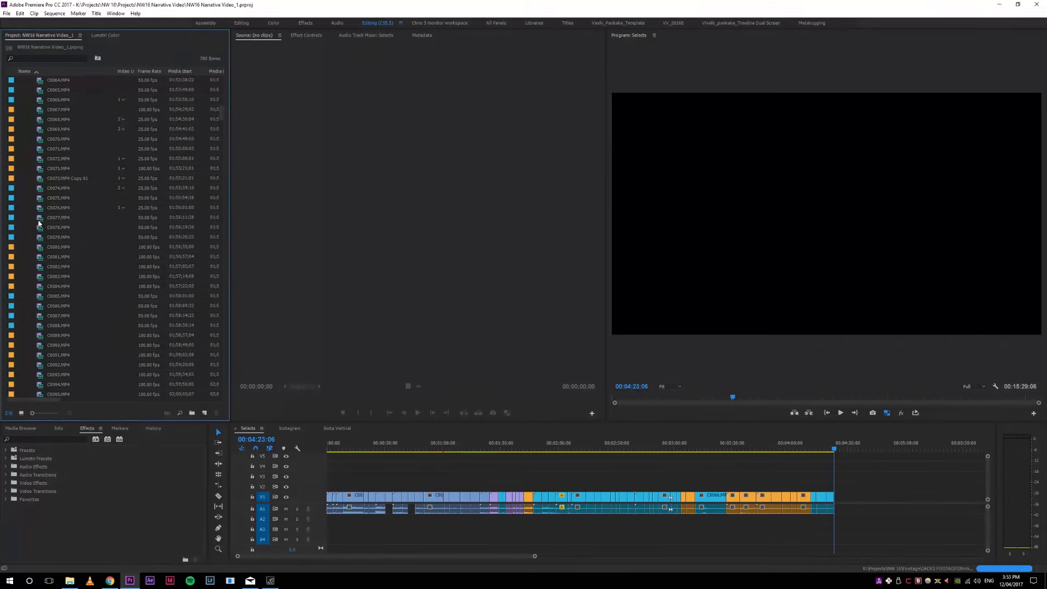
double_click(39, 218)
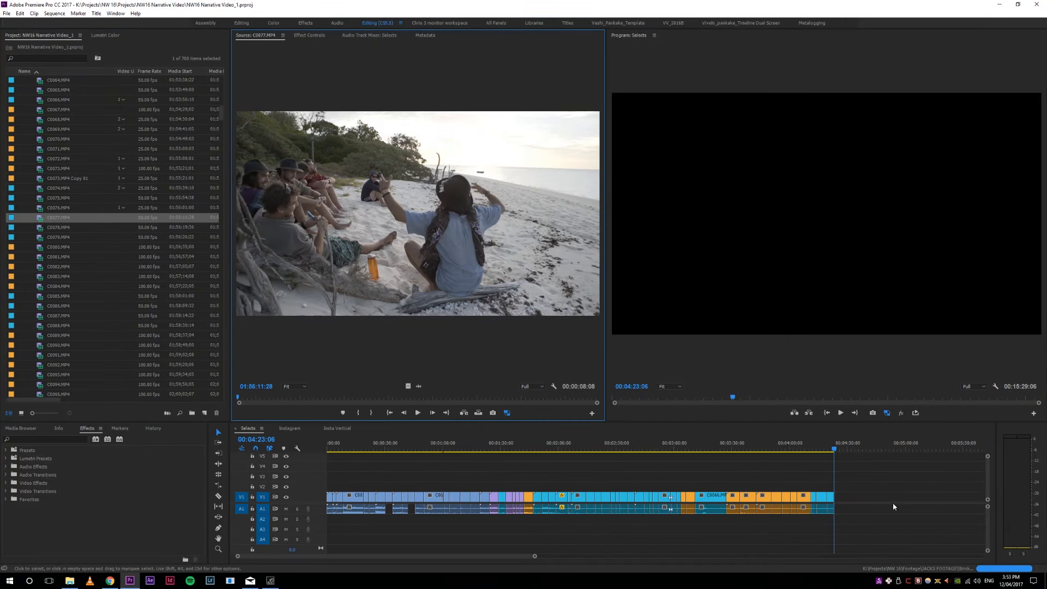
drag(833, 444, 837, 450)
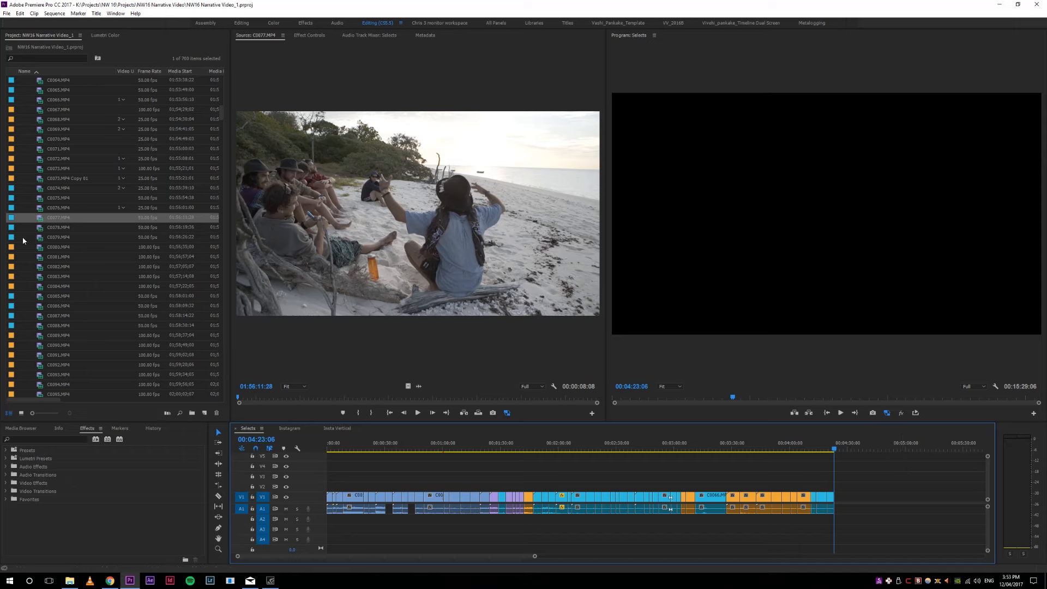
double_click(40, 218)
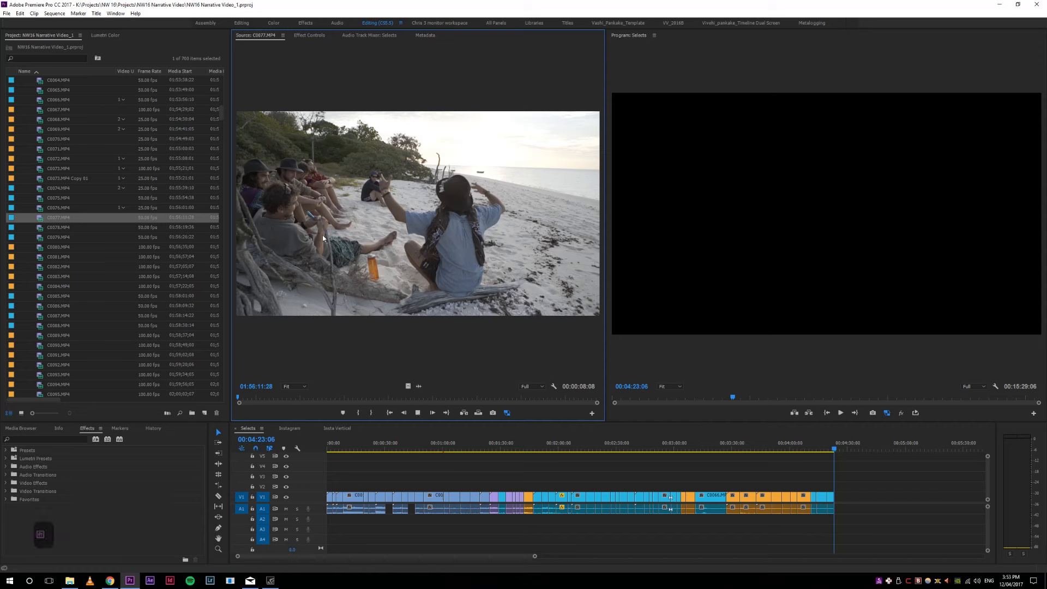
key(space)
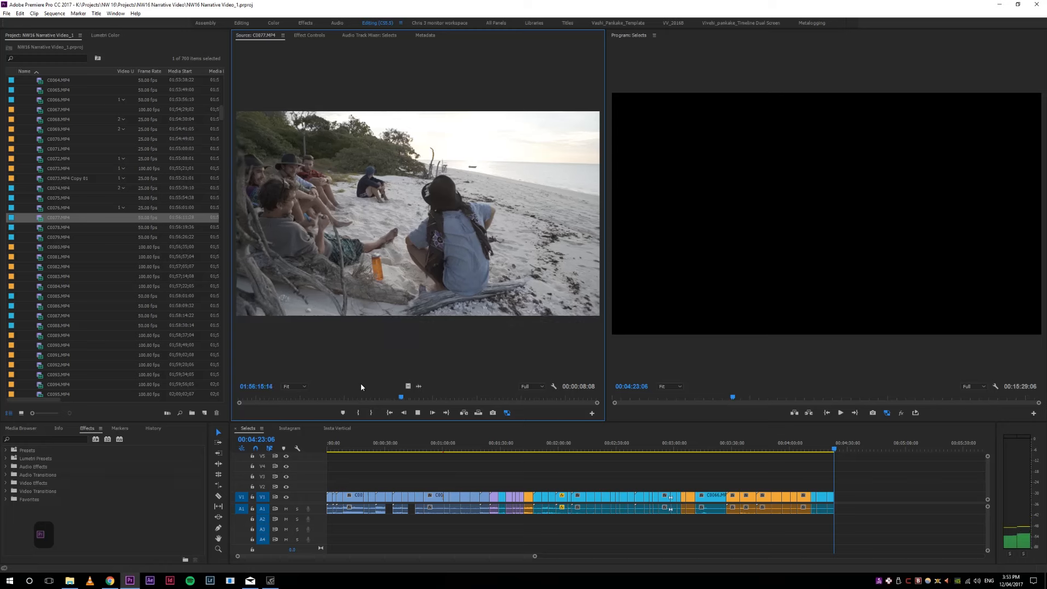
Step: Mark an In point at 01:56:12:06 in C0077.MP4 and play the clip from there
click(264, 401)
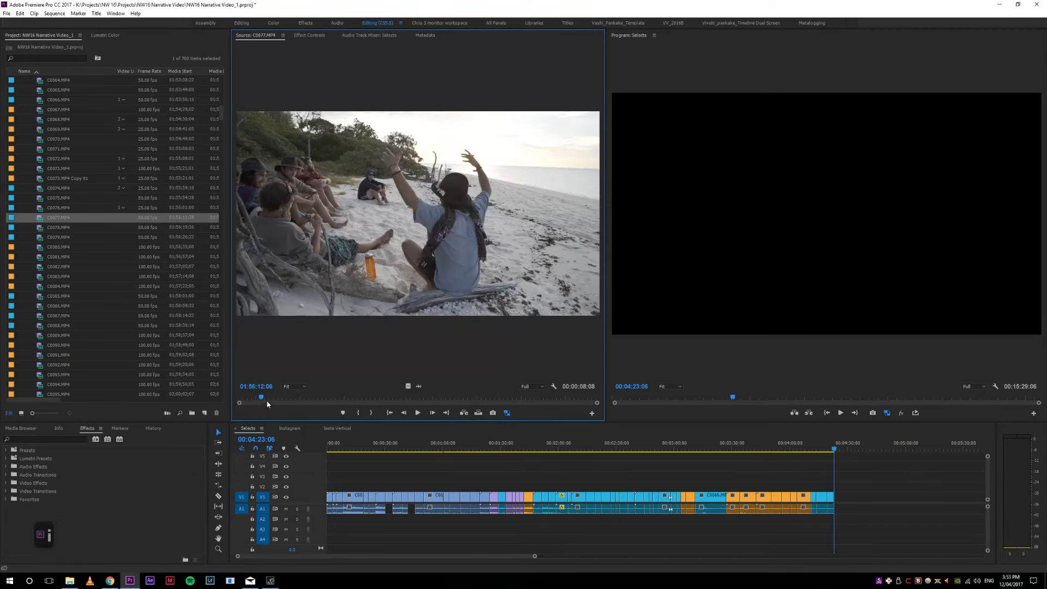
key(space)
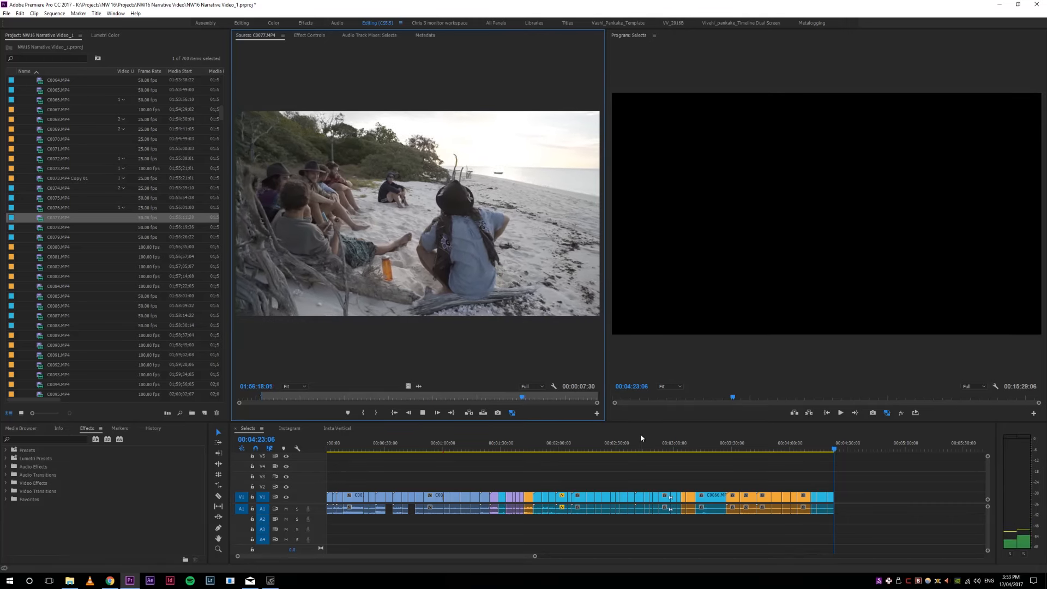
key(space)
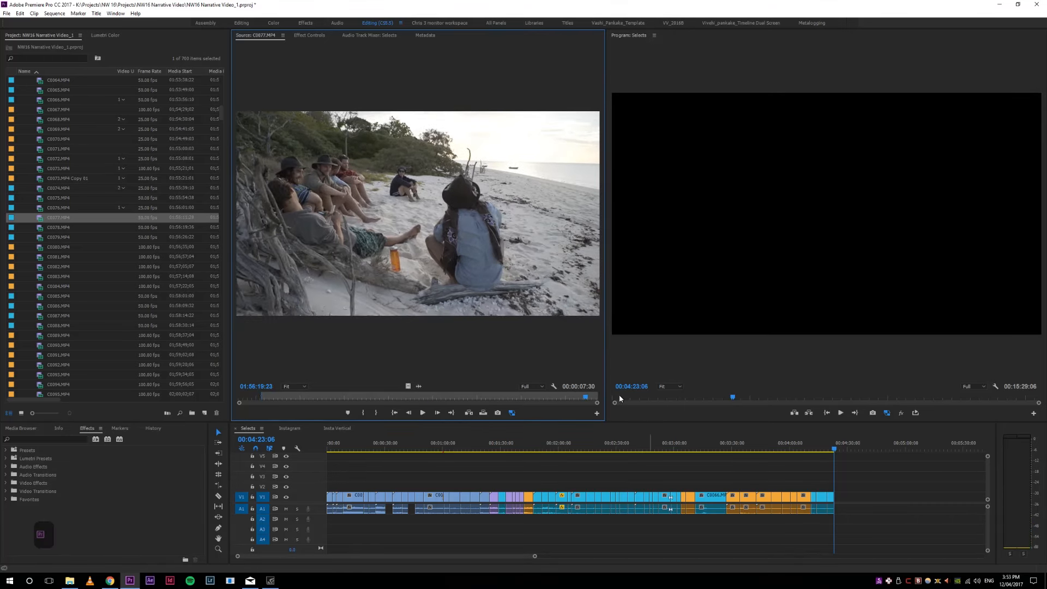
Step: Scrub through C0077.MP4 from its In point and check where the Selects sequence ends
drag(274, 396, 514, 388)
click(263, 394)
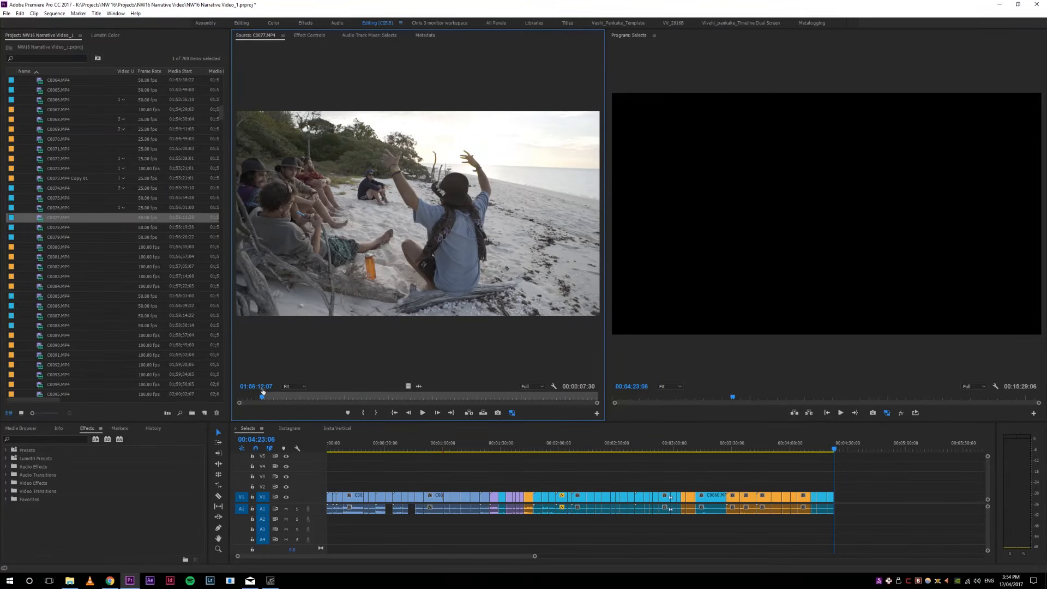
drag(262, 397, 422, 414)
click(254, 436)
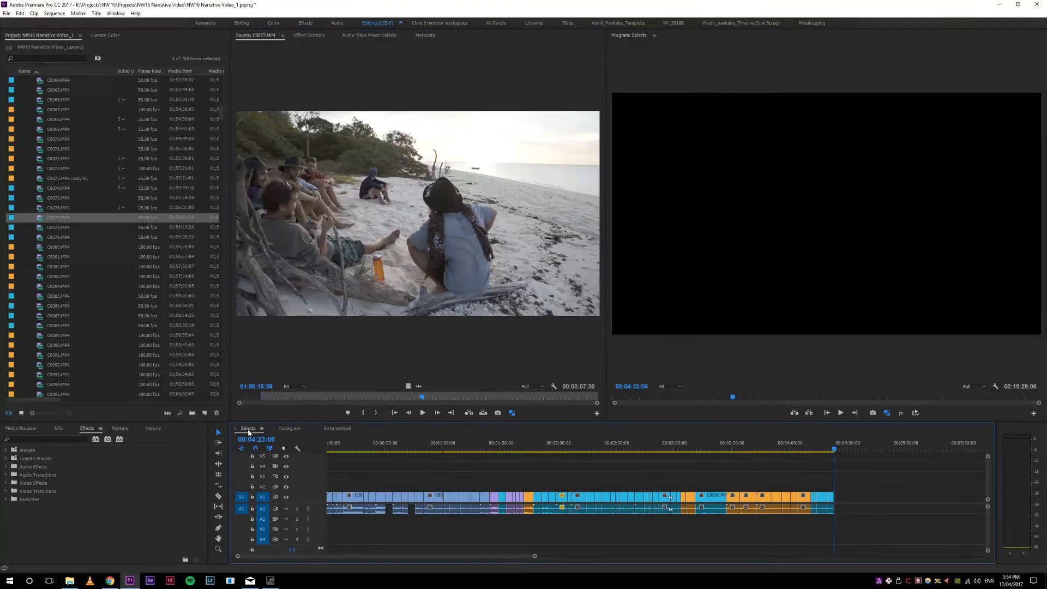
drag(720, 447, 834, 453)
mouse_move(834, 443)
mouse_down()
mouse_move(700, 457)
mouse_move(839, 450)
mouse_move(408, 453)
mouse_move(838, 449)
mouse_move(508, 470)
mouse_move(846, 450)
mouse_move(834, 450)
mouse_up()
Step: Load C0075.MP4 in the Source Monitor and scrub back to its start
double_click(41, 199)
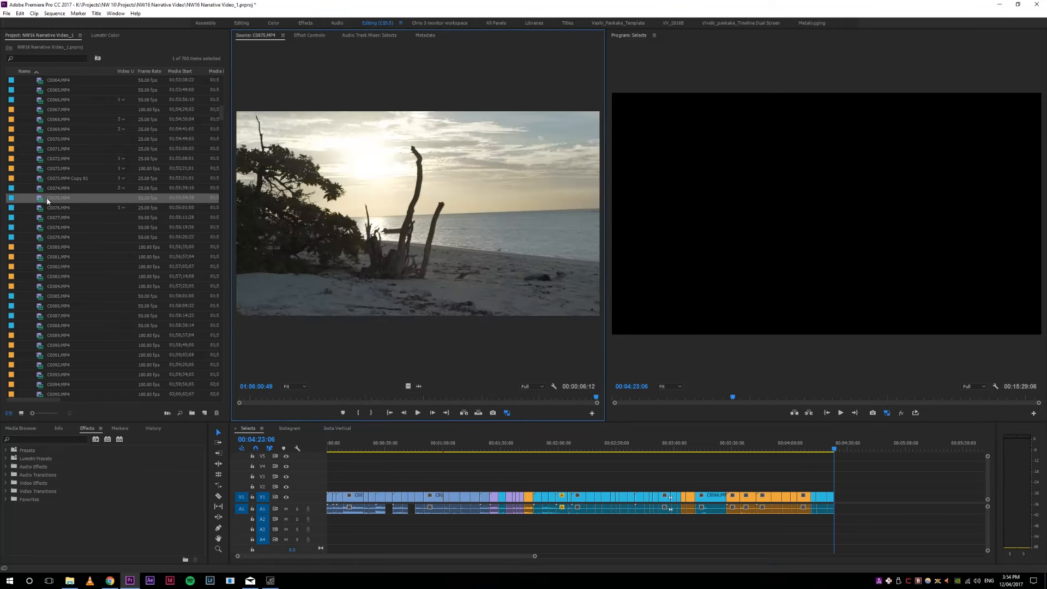
drag(358, 398, 232, 391)
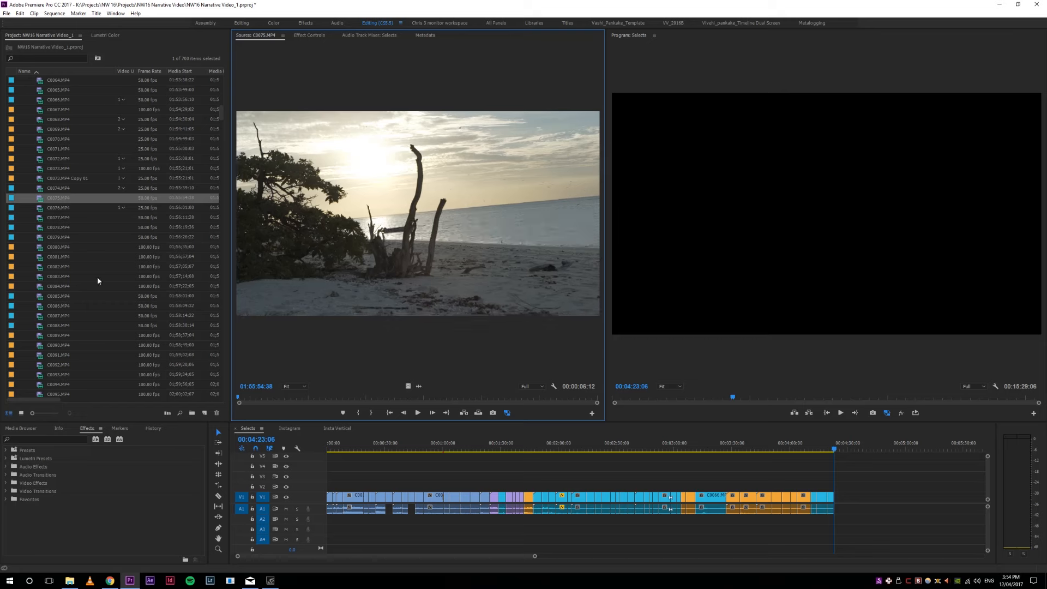
mouse_move(254, 401)
mouse_down()
mouse_move(359, 401)
mouse_move(236, 400)
mouse_up()
Step: Reload C0077.MP4, mark an In-to-Out range lasting 00:00:02:28 and add it at the end of the Selects sequence
double_click(40, 218)
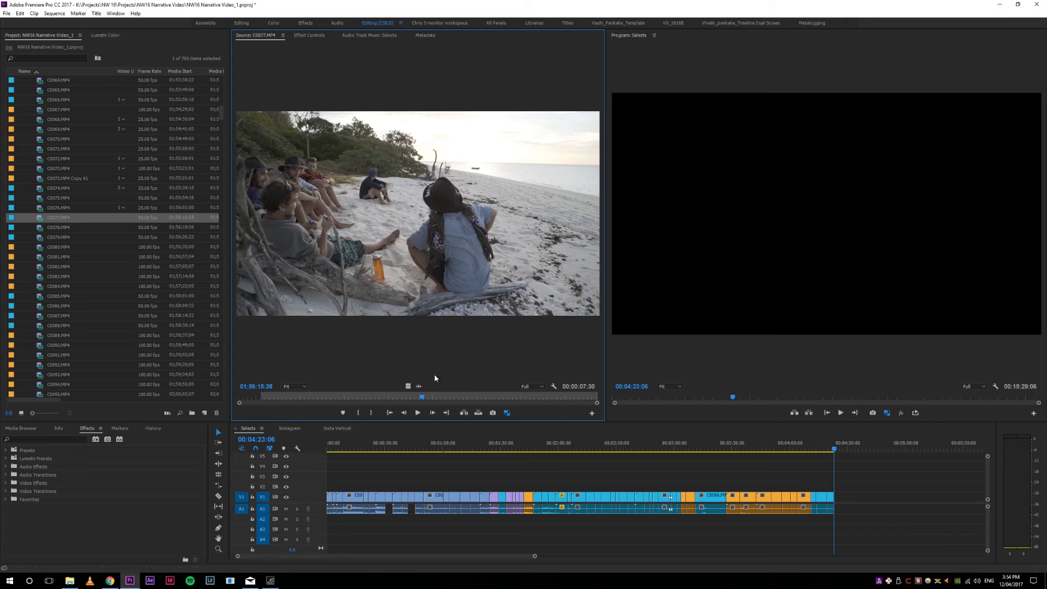
click(263, 397)
key(space)
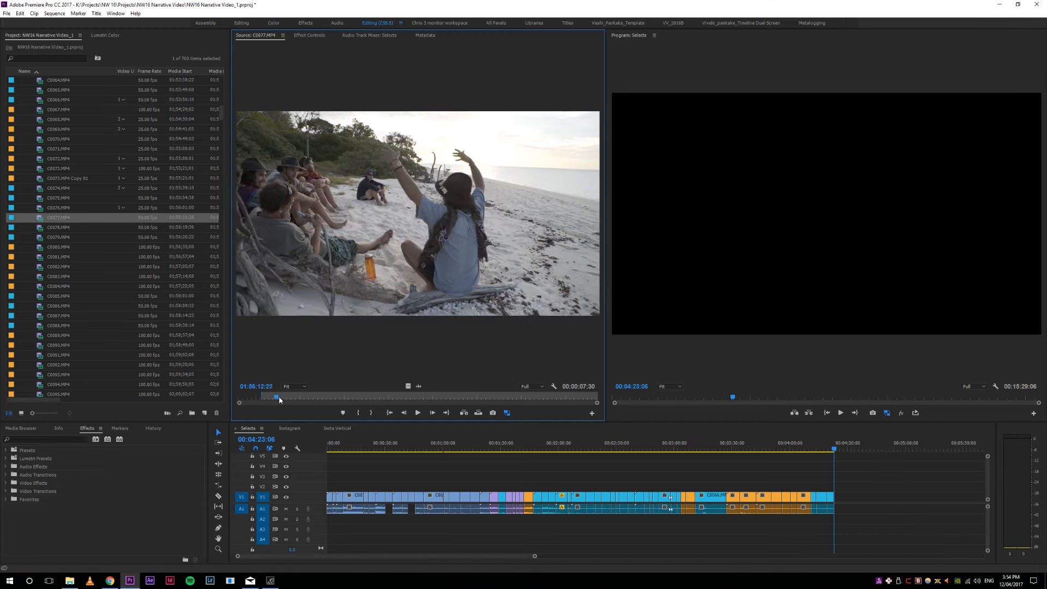
key(space)
click(314, 397)
key(i)
key(space)
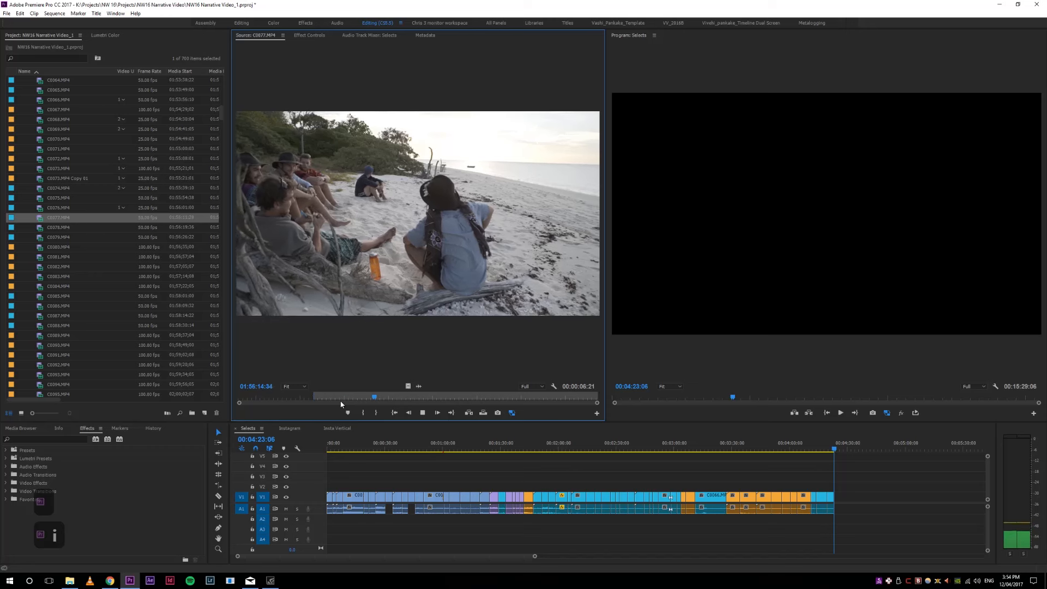
key(o)
key(period)
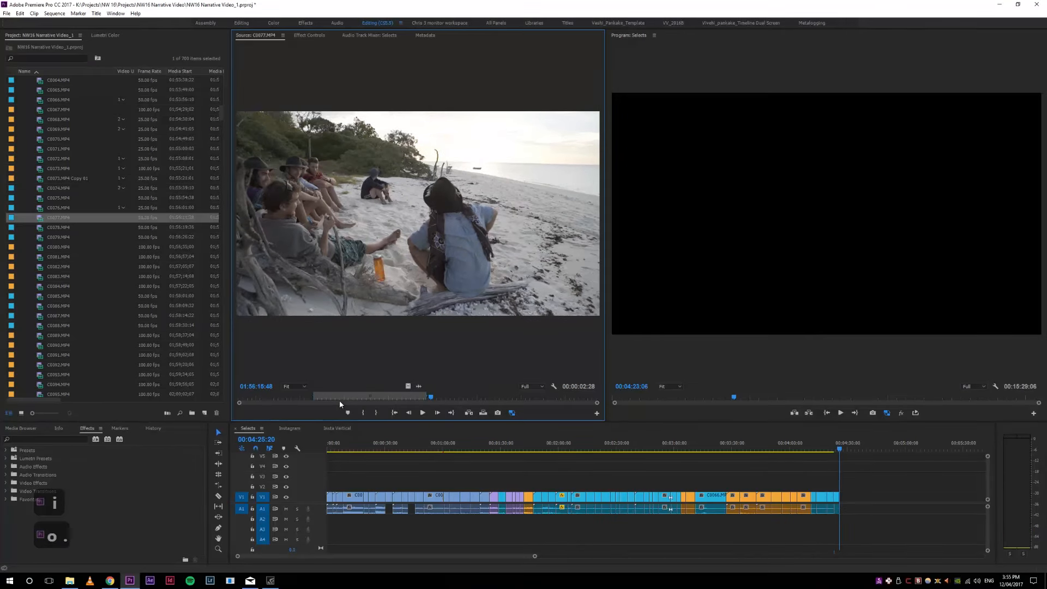
Step: Compare the C0077.MP4 source footage with the new clip at the sequence's end by playing both
click(837, 446)
key(5)
key(5)
key(5)
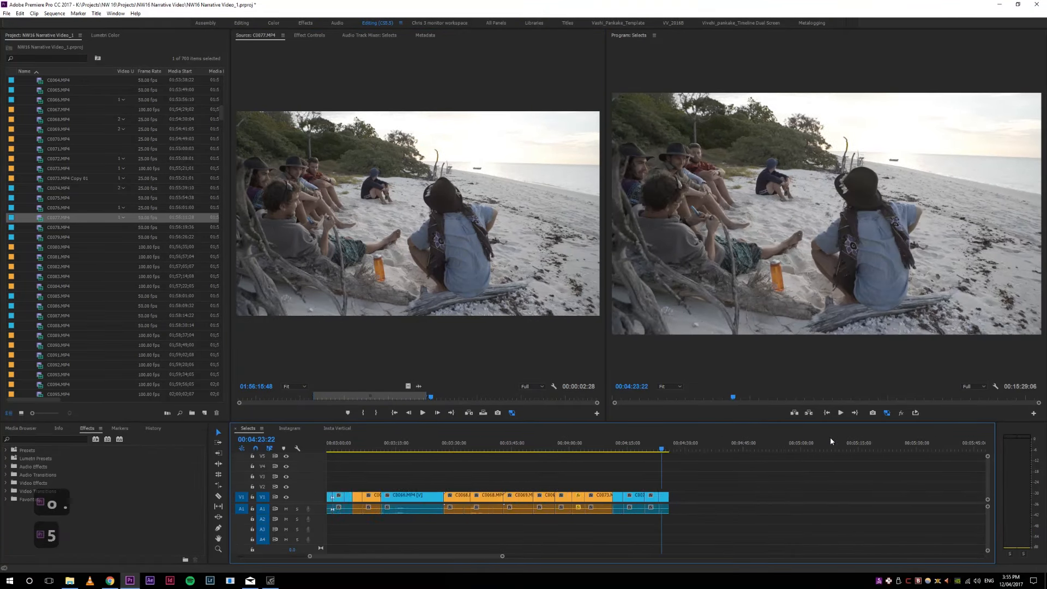
key(5)
drag(266, 396, 437, 393)
key(space)
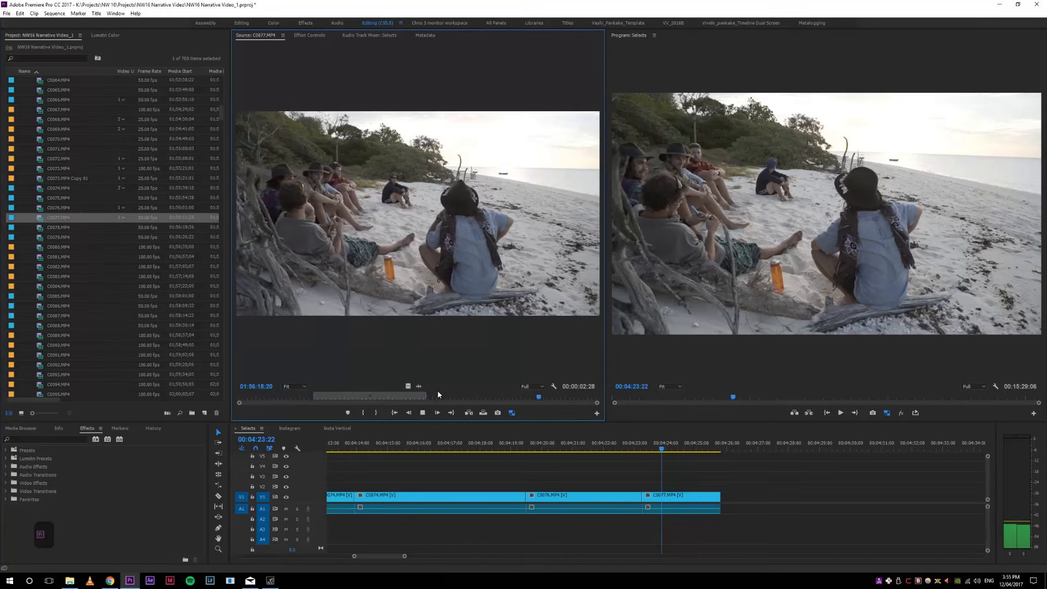
click(430, 400)
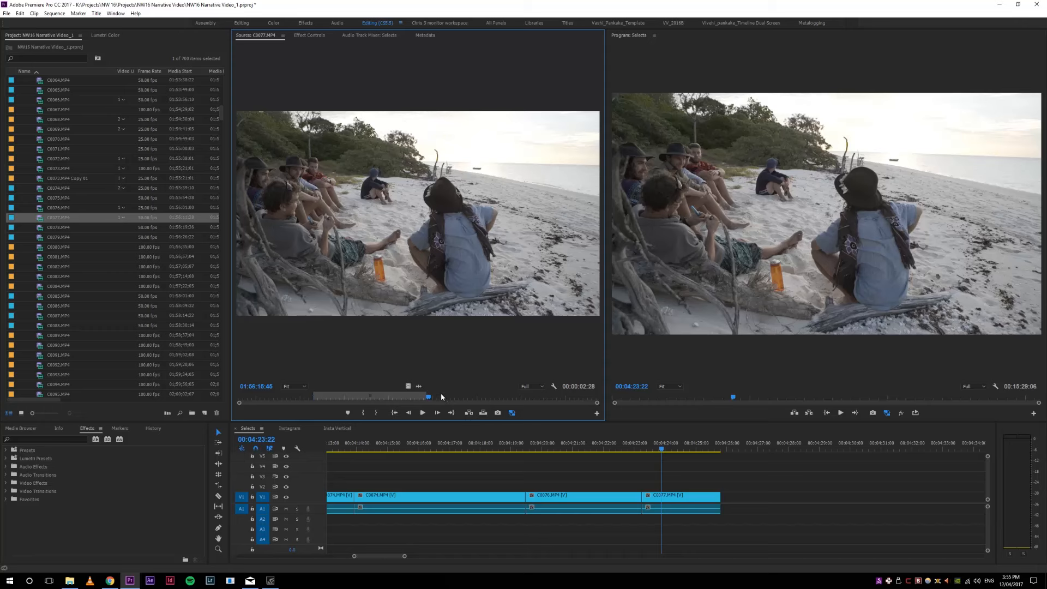
click(647, 448)
key(space)
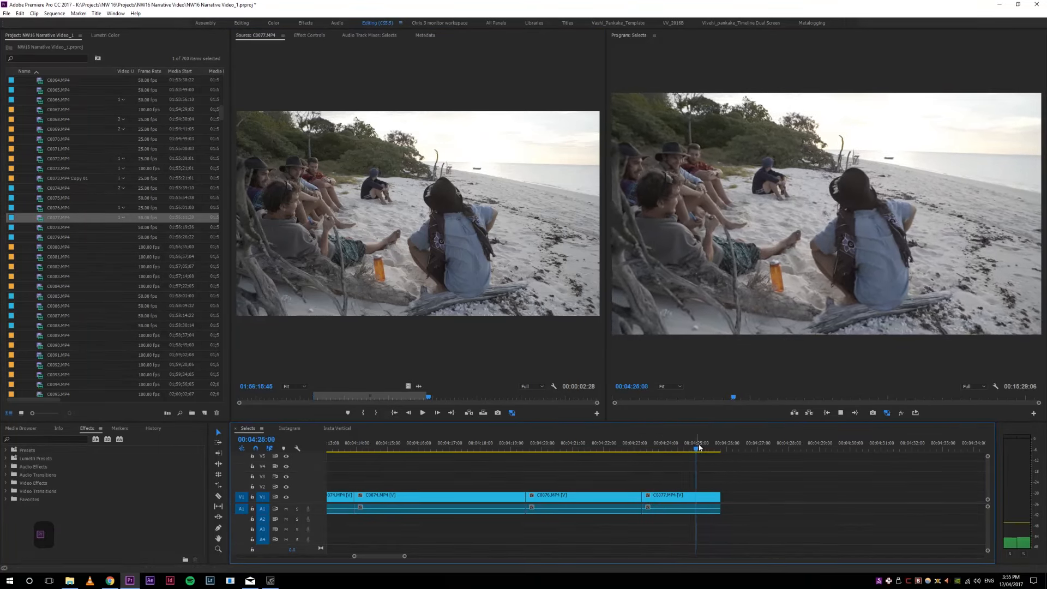
Step: Select the C0077.MP4 clip at the end of the Selects sequence and delete it
click(649, 449)
key(d)
key(s)
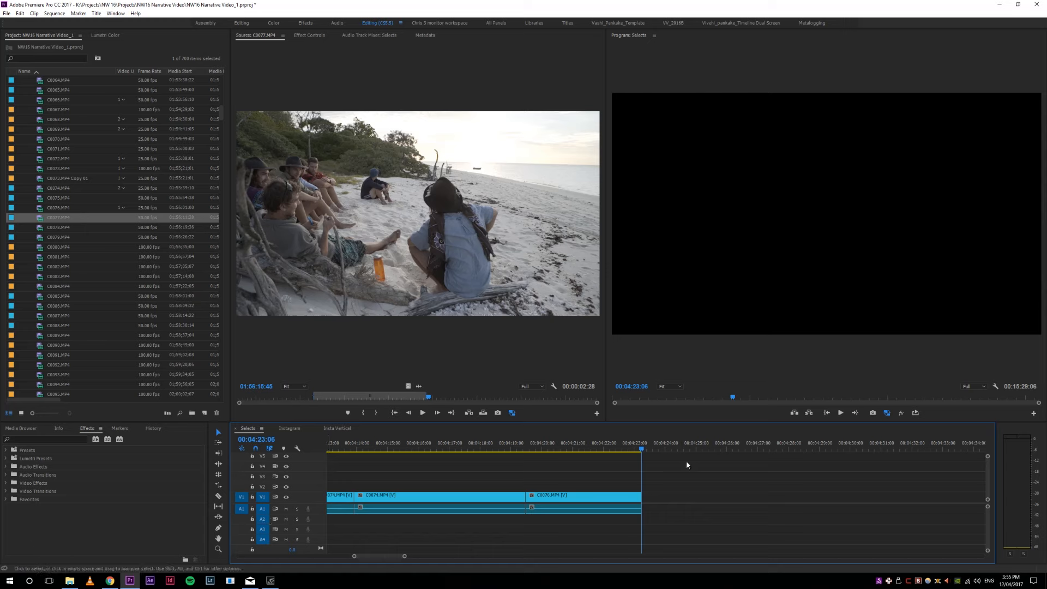
Step: Repeatedly select and deselect the empty area after the last clip at the playhead
key(d)
key(d)
key(d)
key(z)
key(d)
key(z)
key(d)
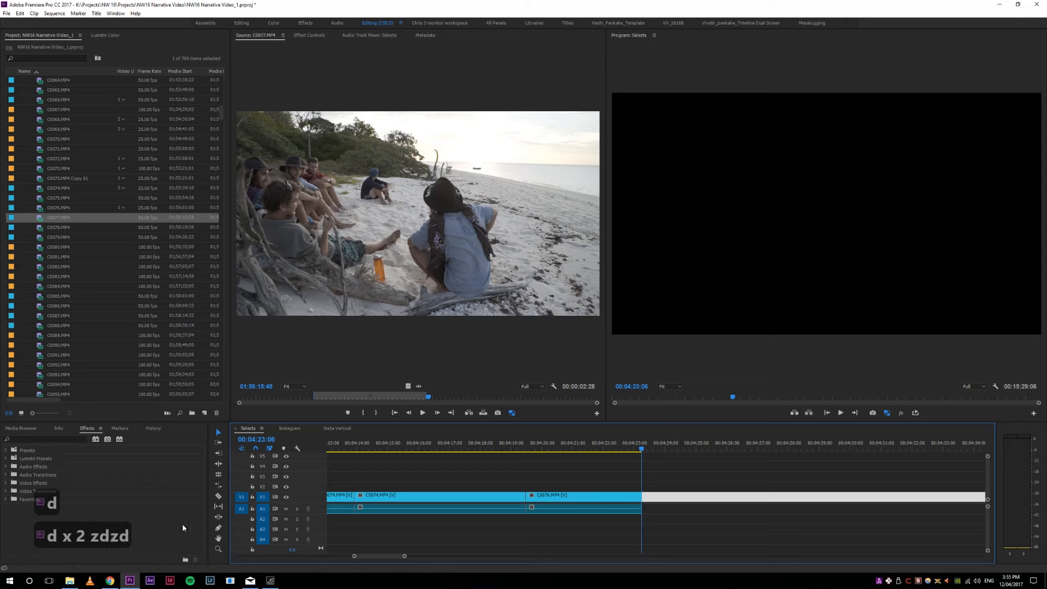
key(d)
key(z)
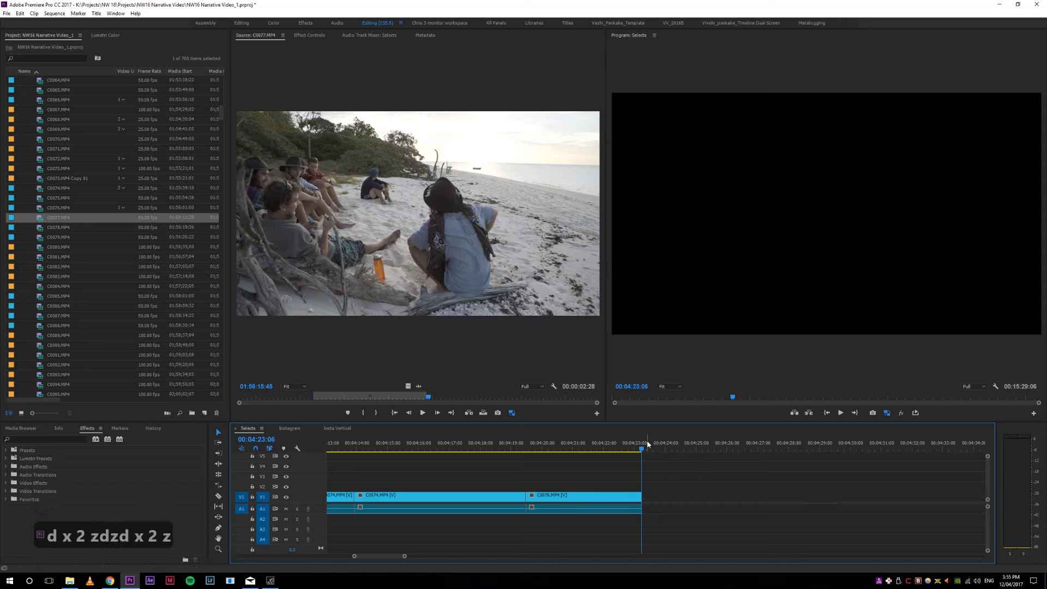
Step: Delete the C0076.MP4 clip under the playhead at 00:04:20:01, and undo the deletion
drag(645, 446, 543, 450)
key(d)
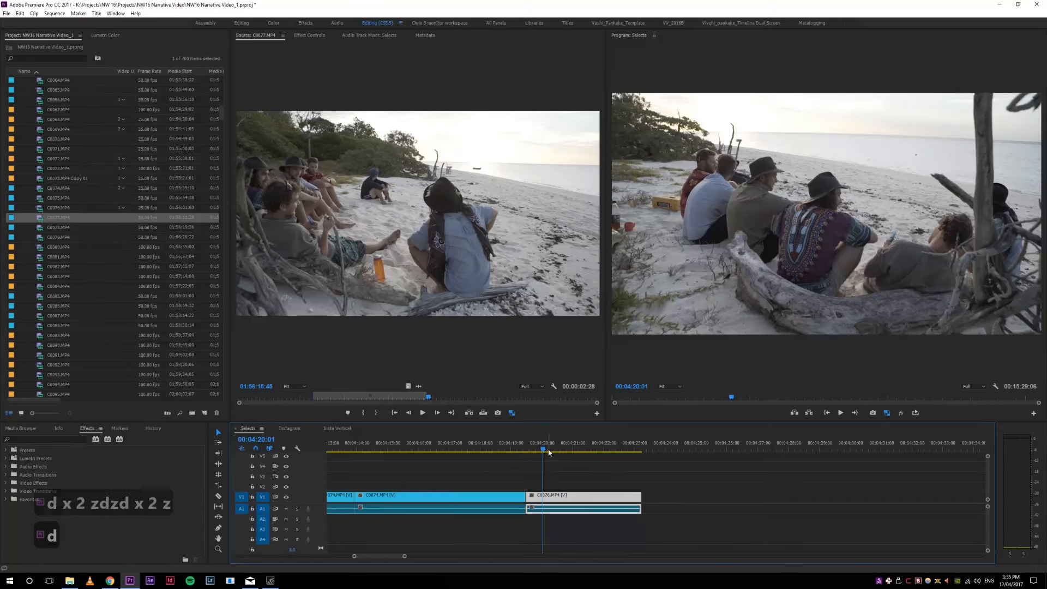
key(s)
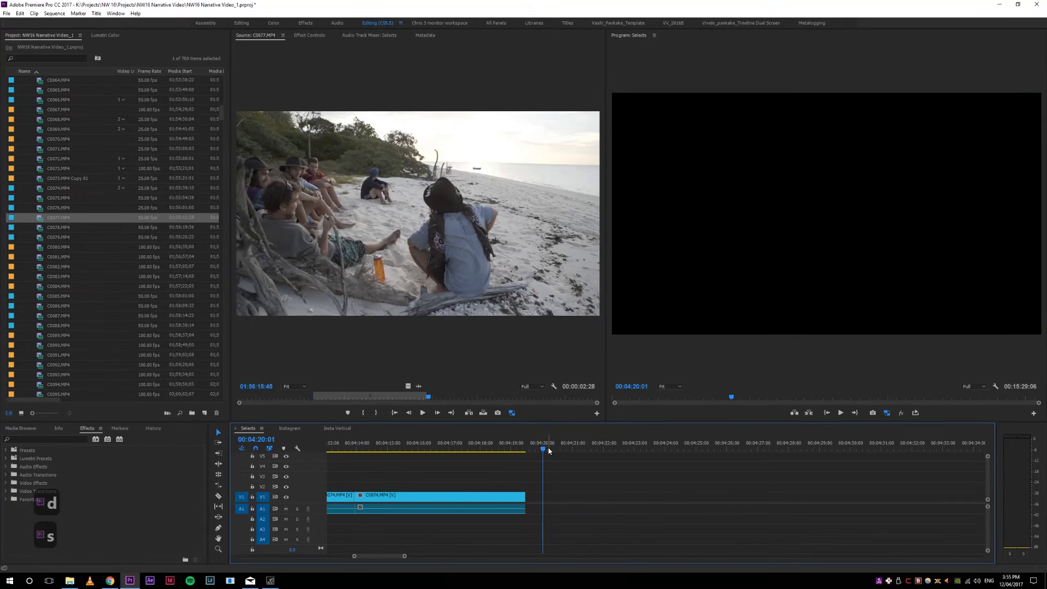
key(ctrl+z)
Step: Scrub through C0076.MP4, try removing the clip again from 00:04:21:17, and undo that attempt
click(572, 443)
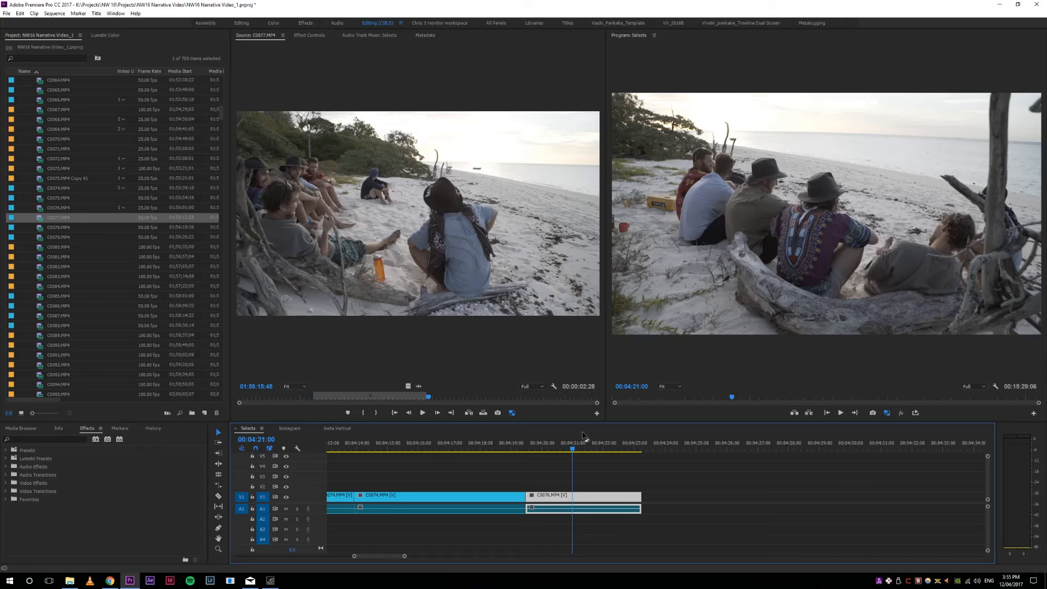
drag(559, 446, 646, 455)
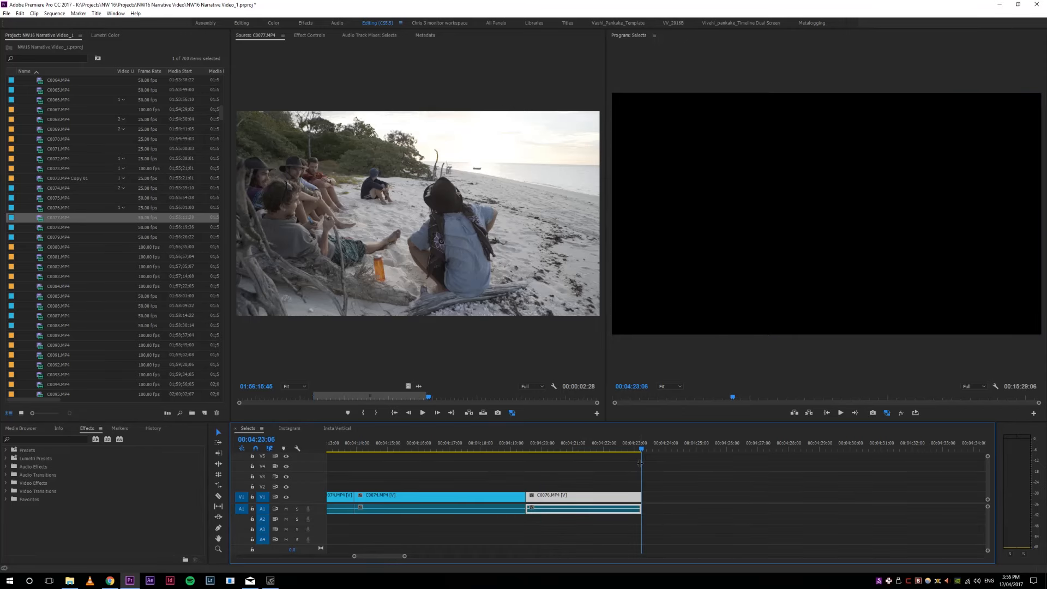
drag(651, 452, 595, 461)
key(d)
key(shift+s)
key(ctrl+z)
Step: Repeatedly select and deselect the C0076.MP4 clip under the playhead at 00:04:21:04
key(4)
key(5)
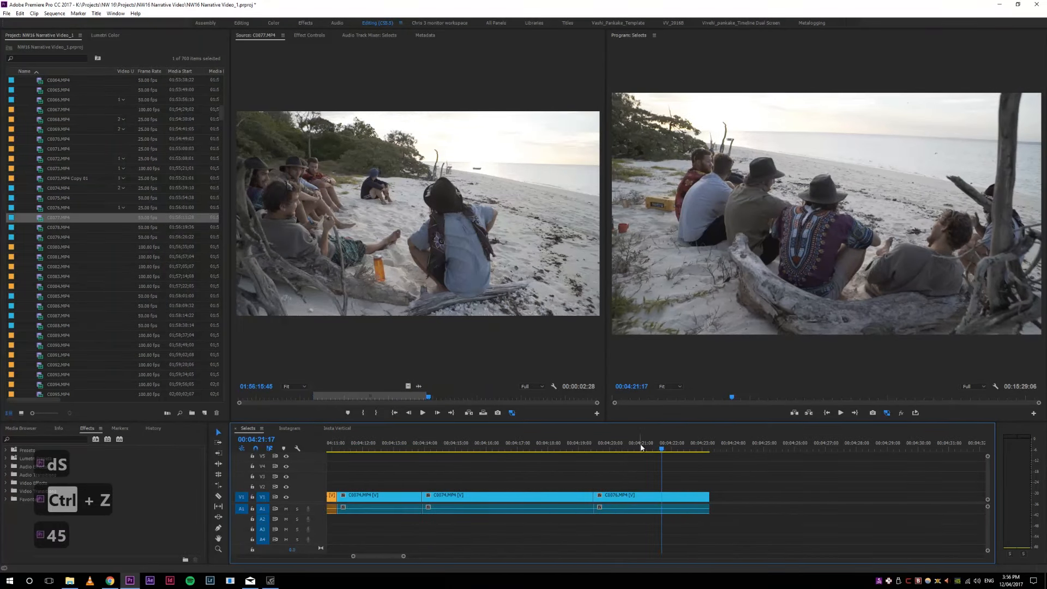
key(5)
key(4)
key(4)
drag(723, 446, 688, 450)
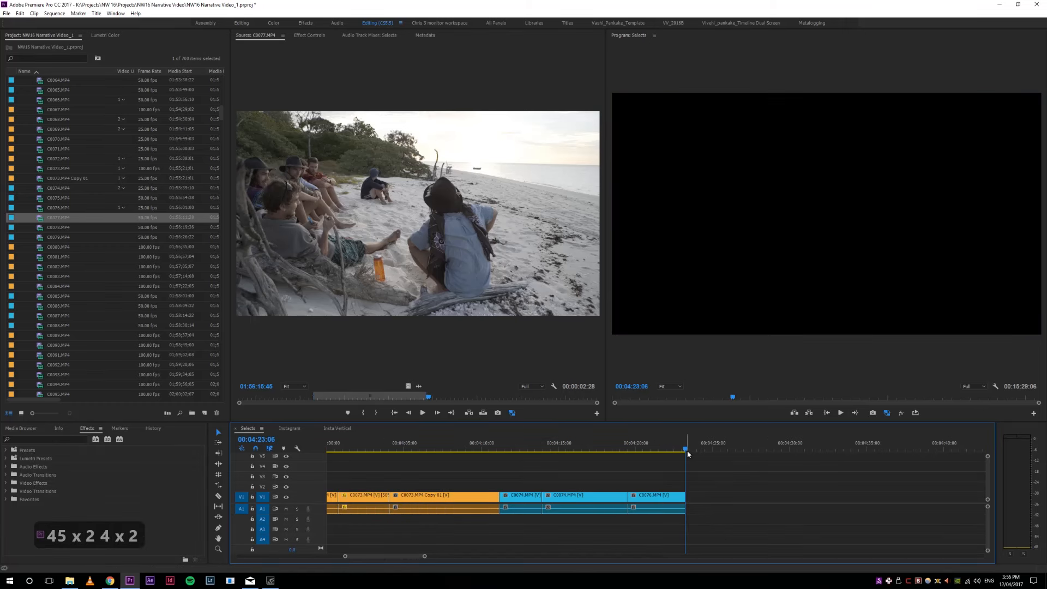
drag(688, 454, 657, 452)
key(d)
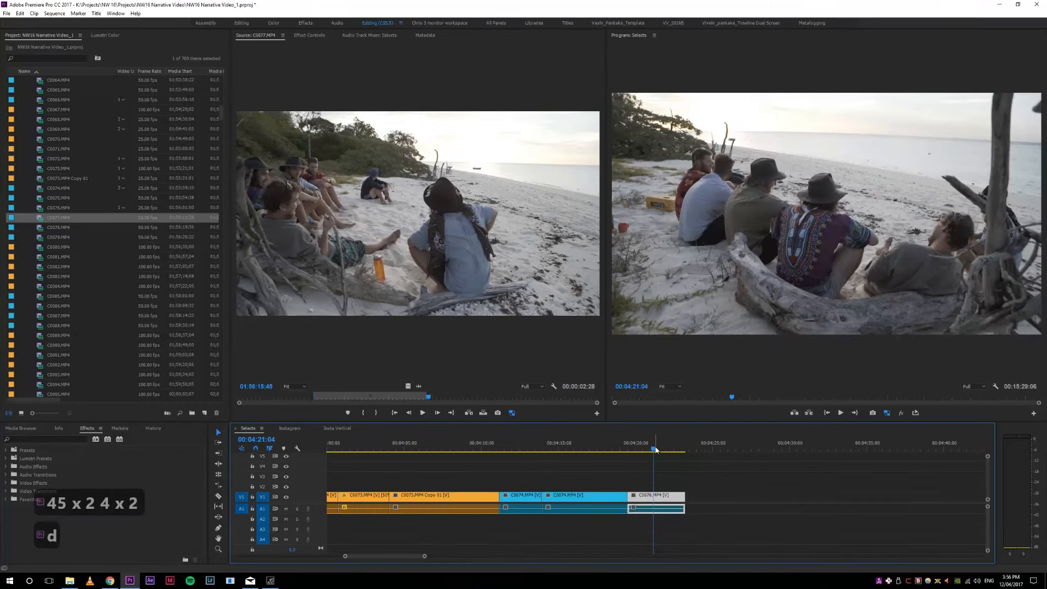
key(z)
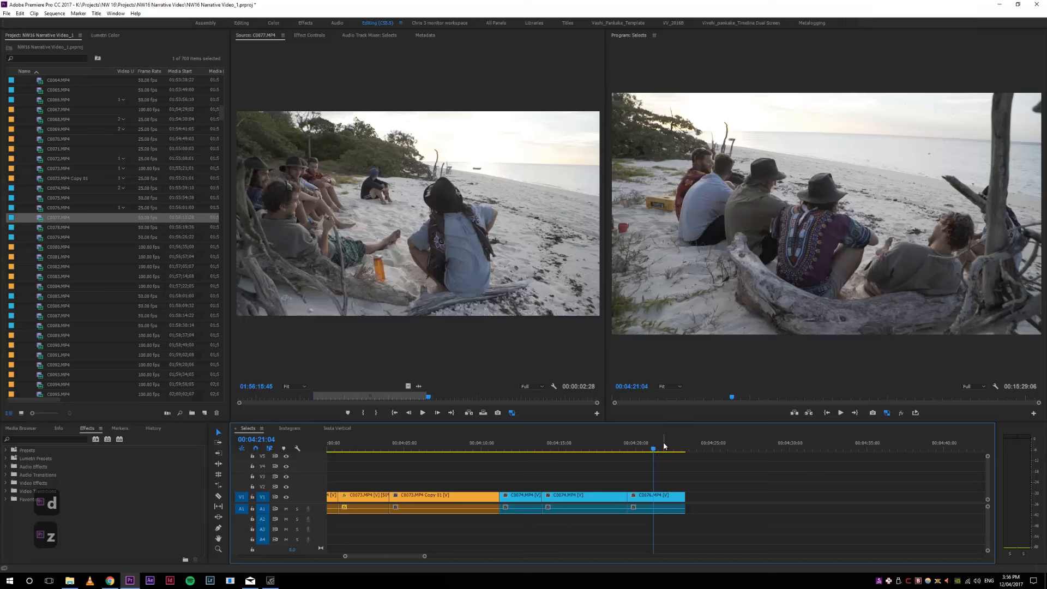
key(d)
key(d)
key(z)
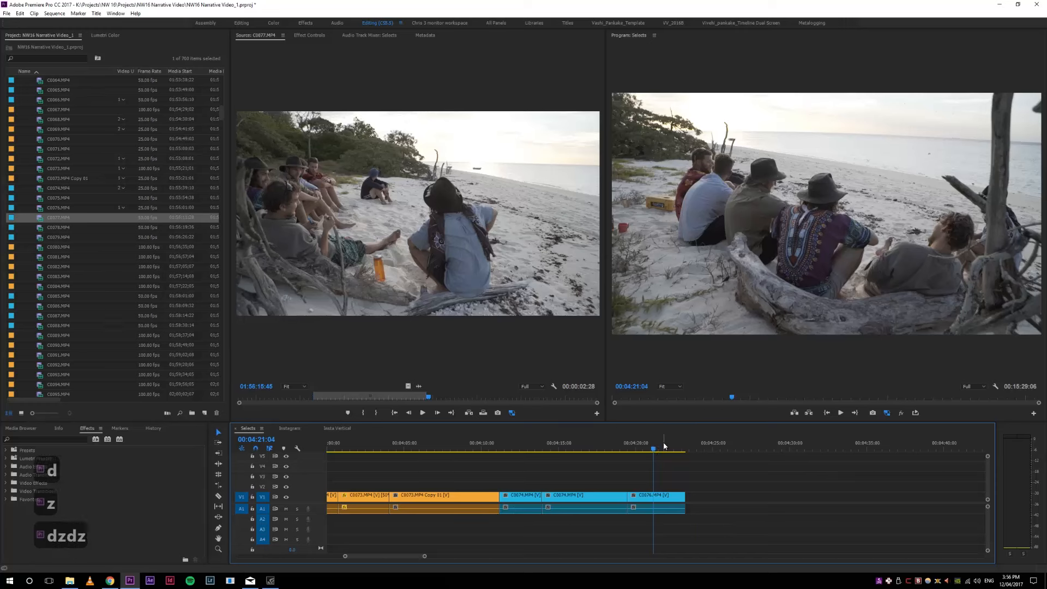
key(4)
key(4)
key(5)
key(5)
key(5)
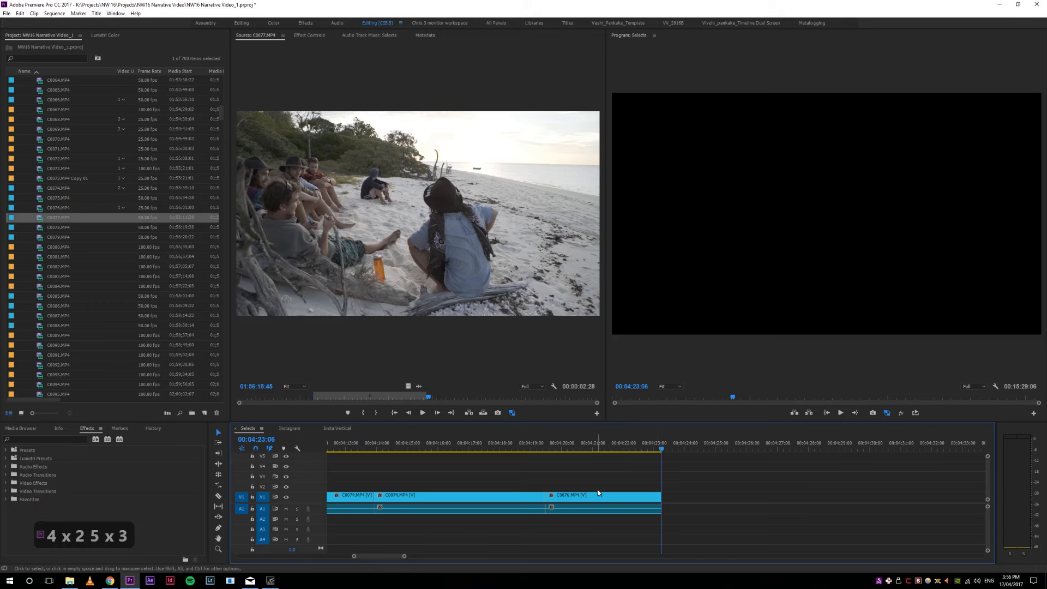
key(4)
key(4)
key(4)
key(4)
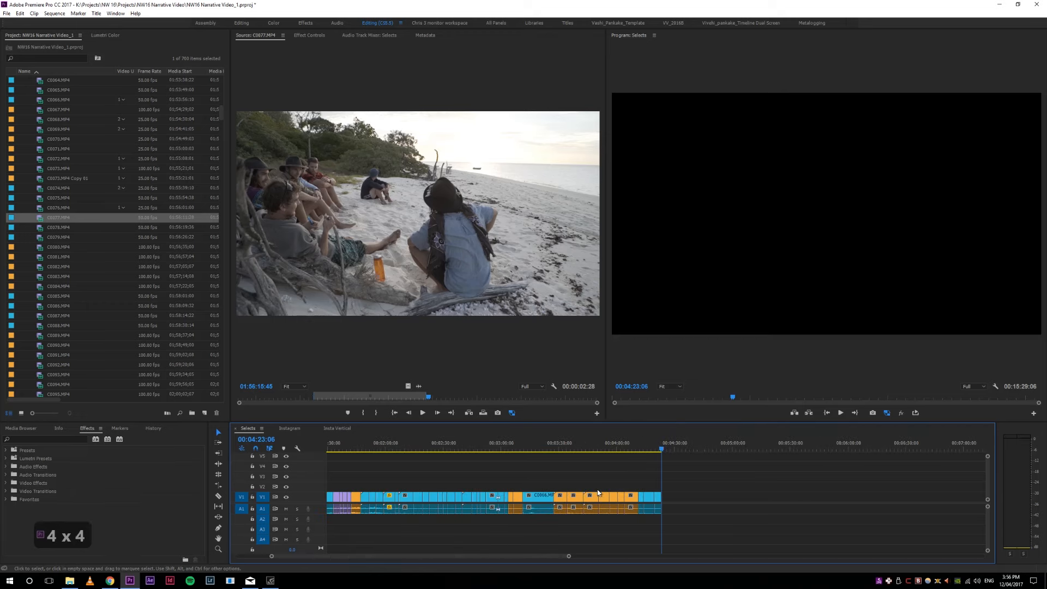
key(5)
key(5)
key(5)
key(5)
key(5)
key(4)
mouse_move(662, 449)
mouse_down()
mouse_move(679, 449)
mouse_move(622, 461)
mouse_move(685, 458)
mouse_move(668, 457)
mouse_move(679, 459)
mouse_move(665, 469)
mouse_move(718, 448)
mouse_move(661, 457)
mouse_up()
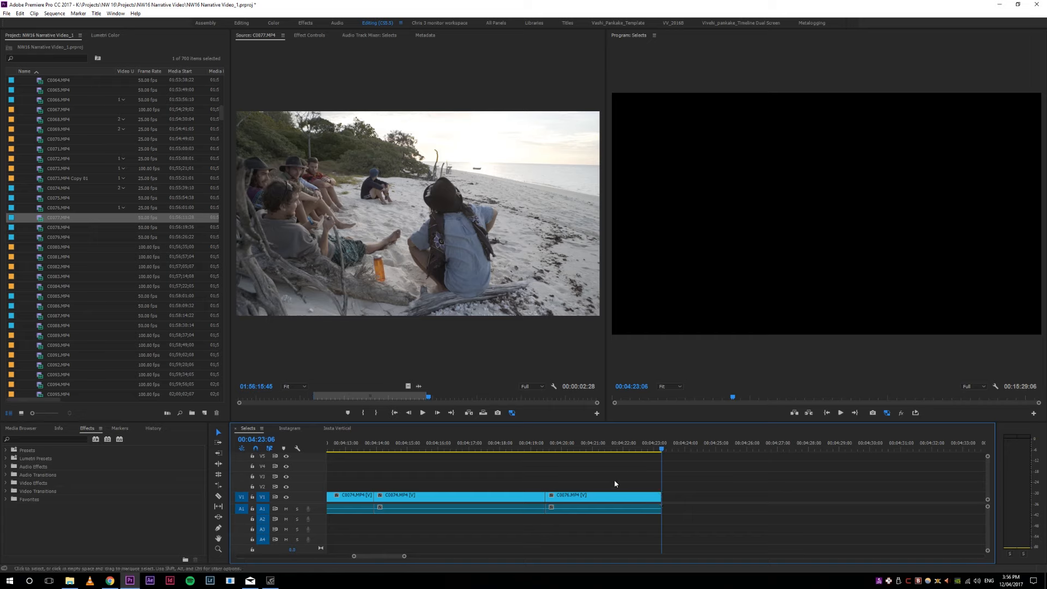
Step: Review C0077.MP4 in the source and mark a new range from about 01:56:16:46 to 01:56:19:06
click(463, 330)
key(space)
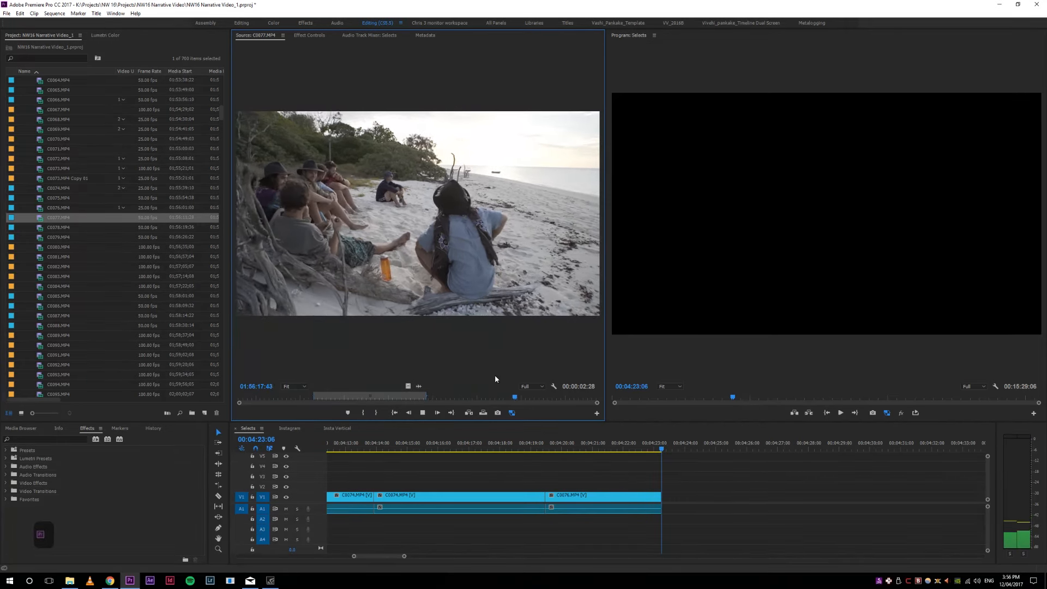
click(475, 397)
key(i)
key(space)
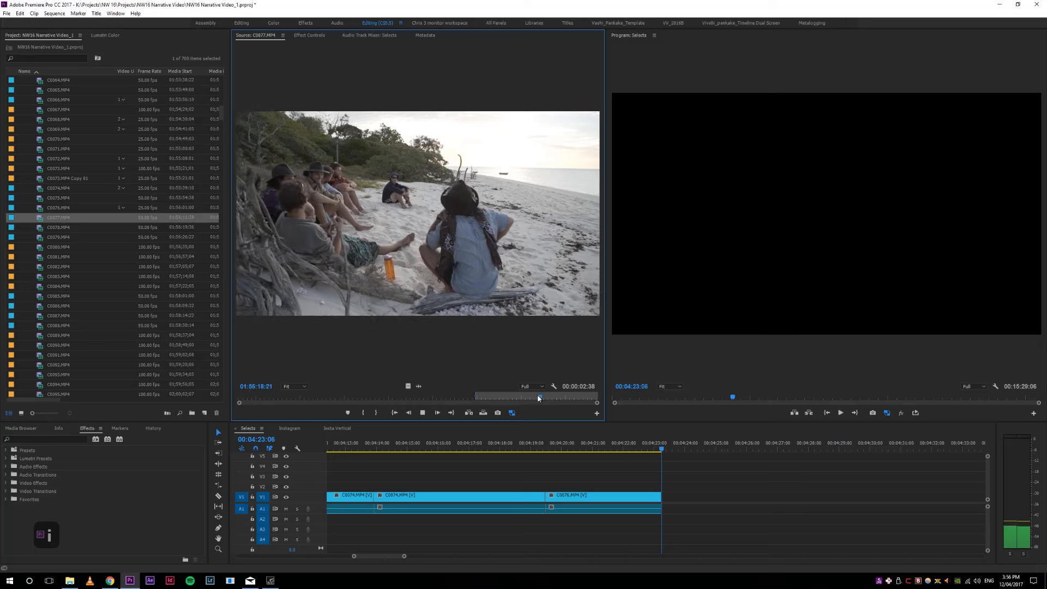
drag(591, 397, 572, 406)
key(o)
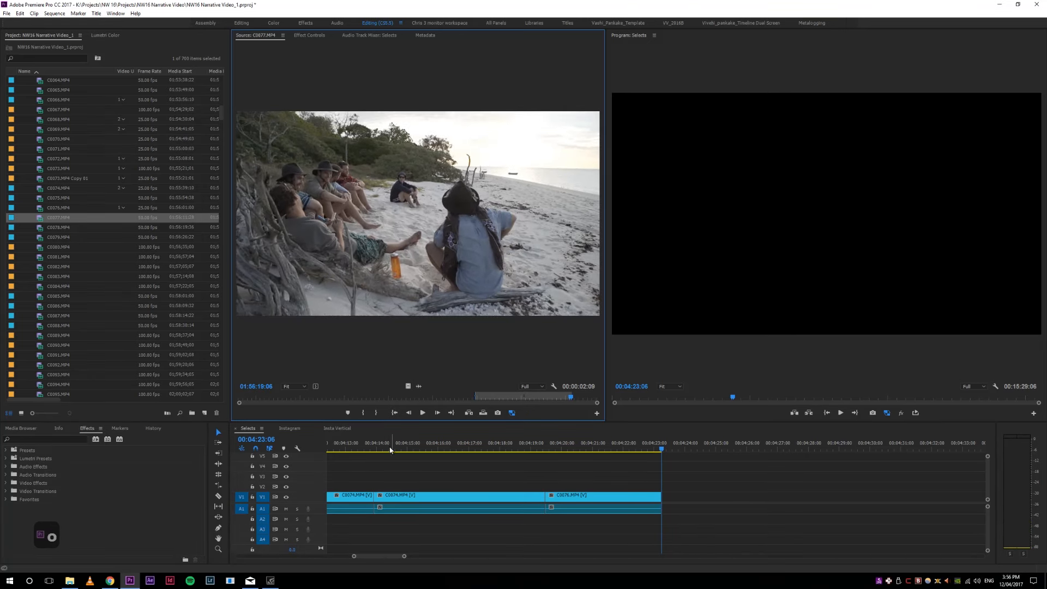
Step: Repeatedly add the marked C0077.MP4 range to the Selects sequence from 00:04:23:06, and undo all the additions
key(period)
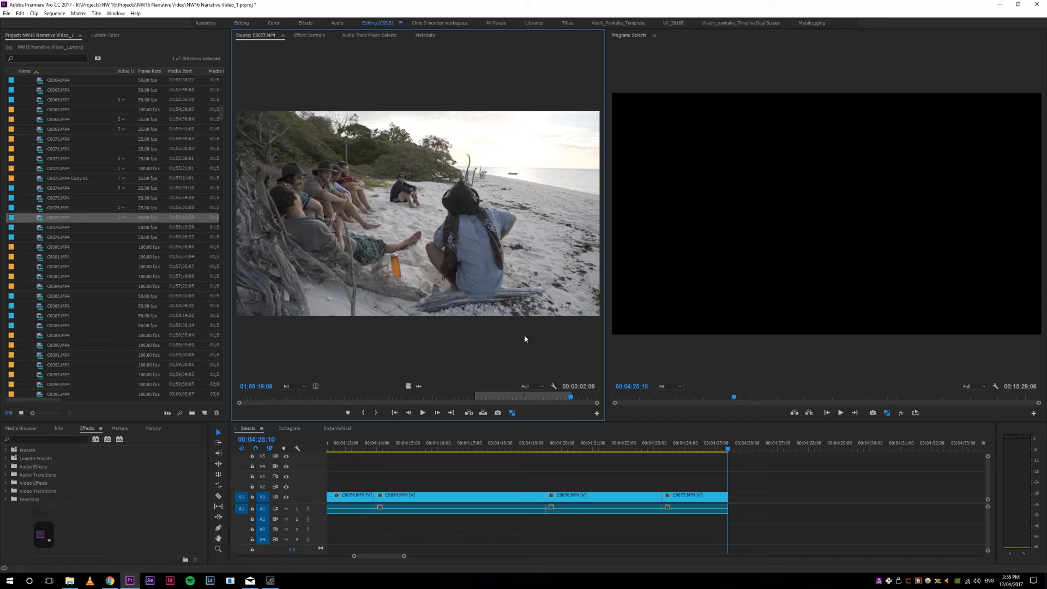
key(period)
key(period)
key(period)
key(period)
key(ctrl+z)
key(ctrl+z)
key(ctrl+z)
key(ctrl+z)
key(ctrl+z)
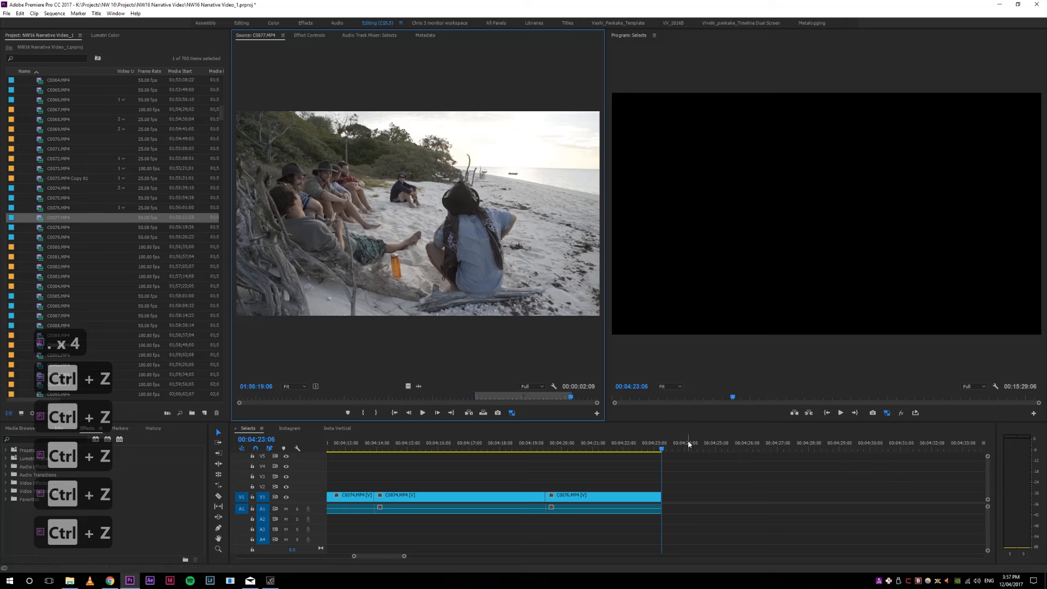
Step: Add the marked C0077.MP4 range once at 00:04:23:06 in Selects, and play it back in the sequence
key(period)
drag(681, 446, 665, 452)
key(space)
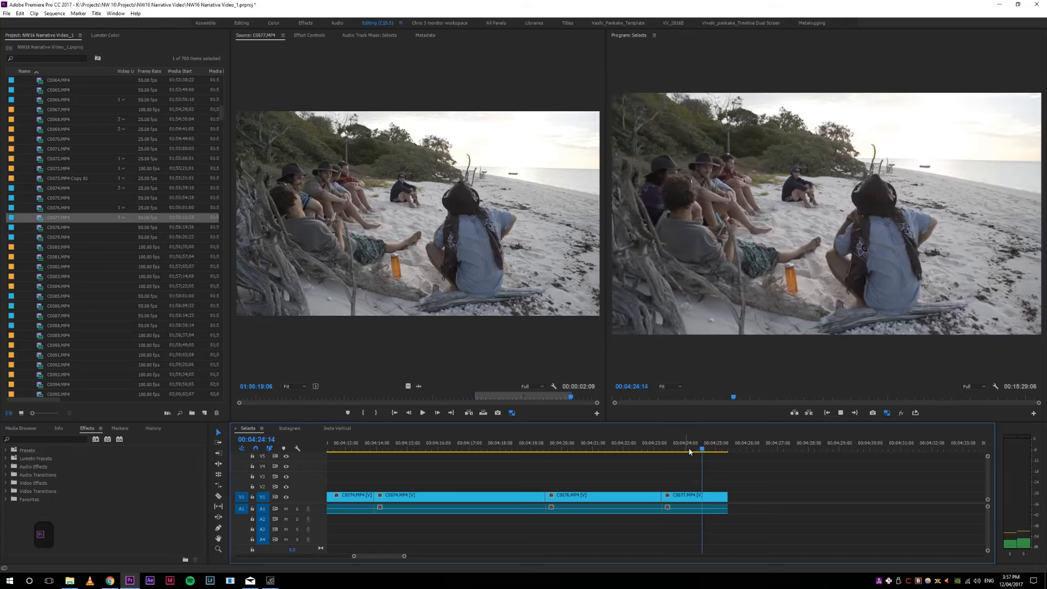
drag(718, 447, 669, 447)
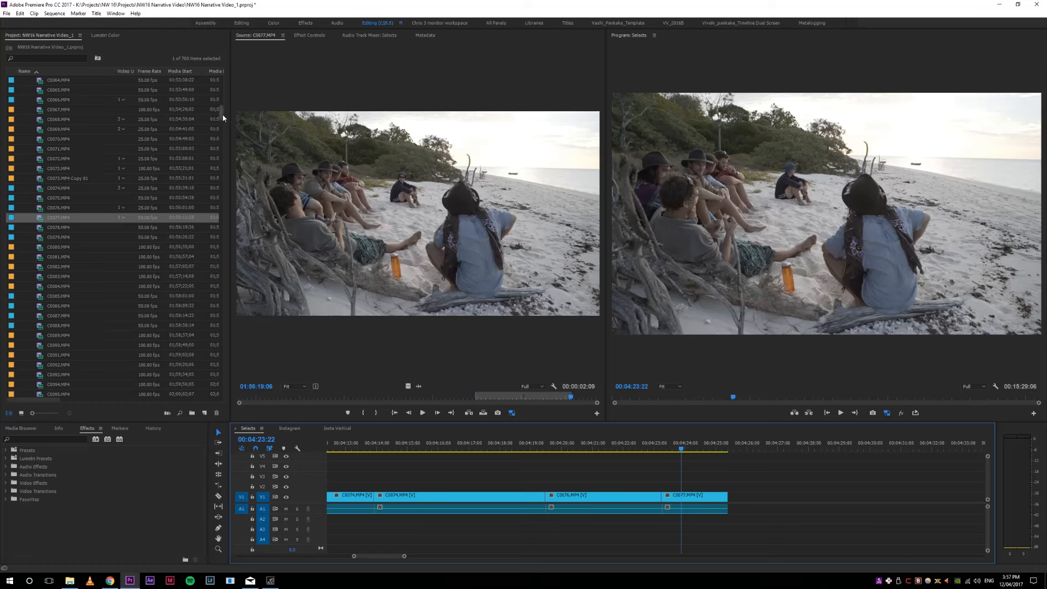
Step: Select C0077.MP4, C0078.MP4 and C0080.MP4 in turn in the project bin, deselect everything, and select C0075.MP4
click(139, 219)
click(144, 228)
click(146, 246)
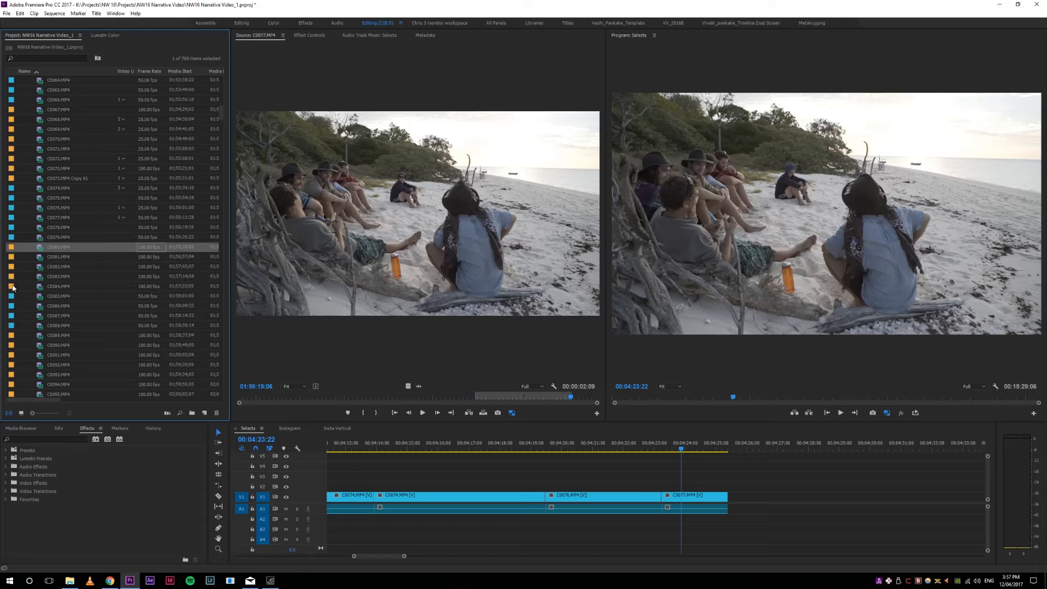
key(ctrl+shift+a)
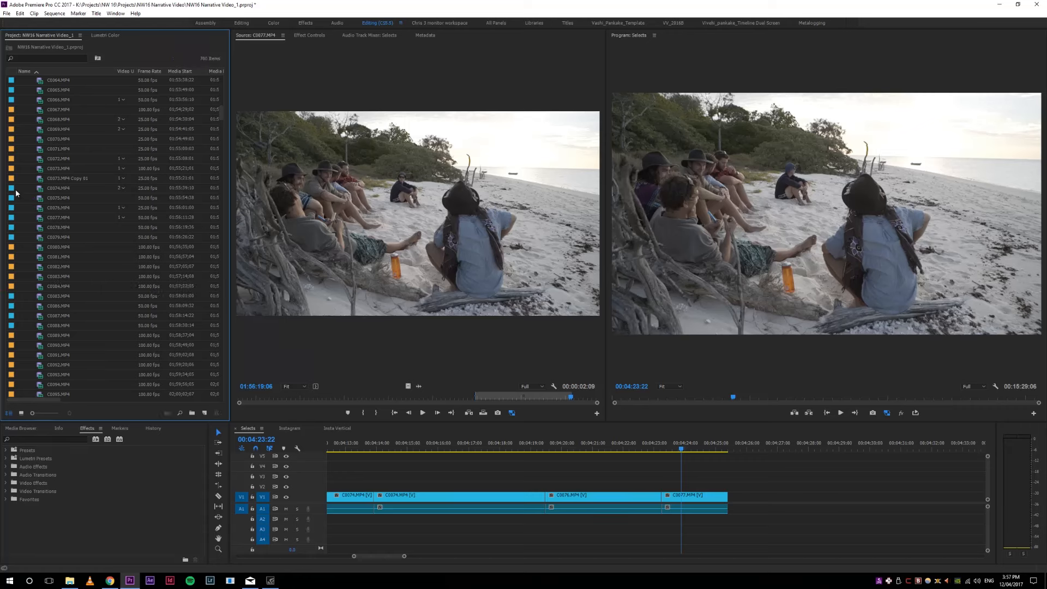
click(146, 198)
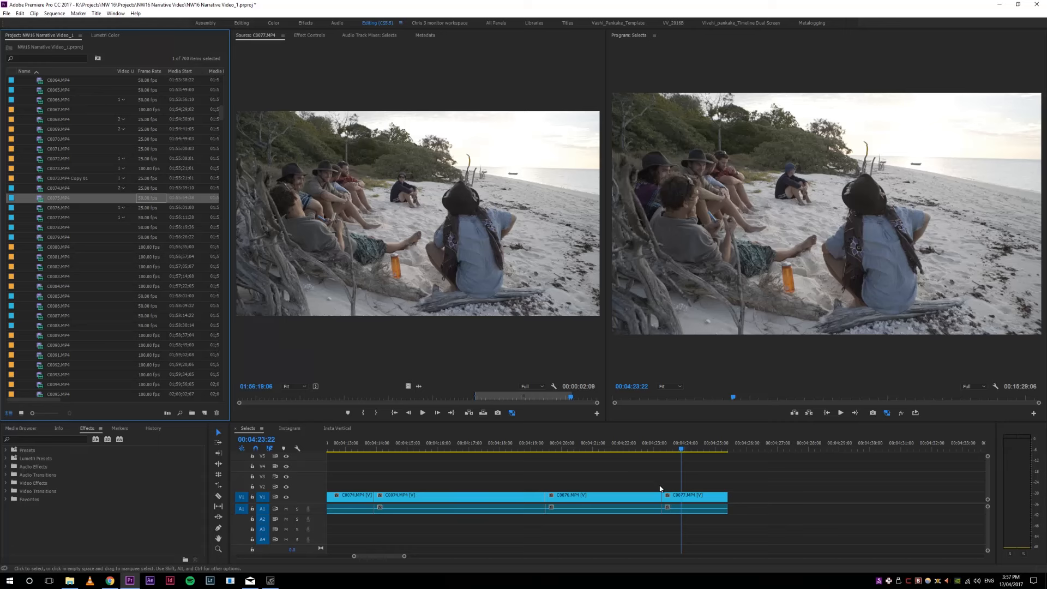
Step: Examine the clip layout of the Selects sequence in overview and close-up around 00:01:37:14
click(691, 473)
key(4)
key(4)
key(4)
key(4)
key(4)
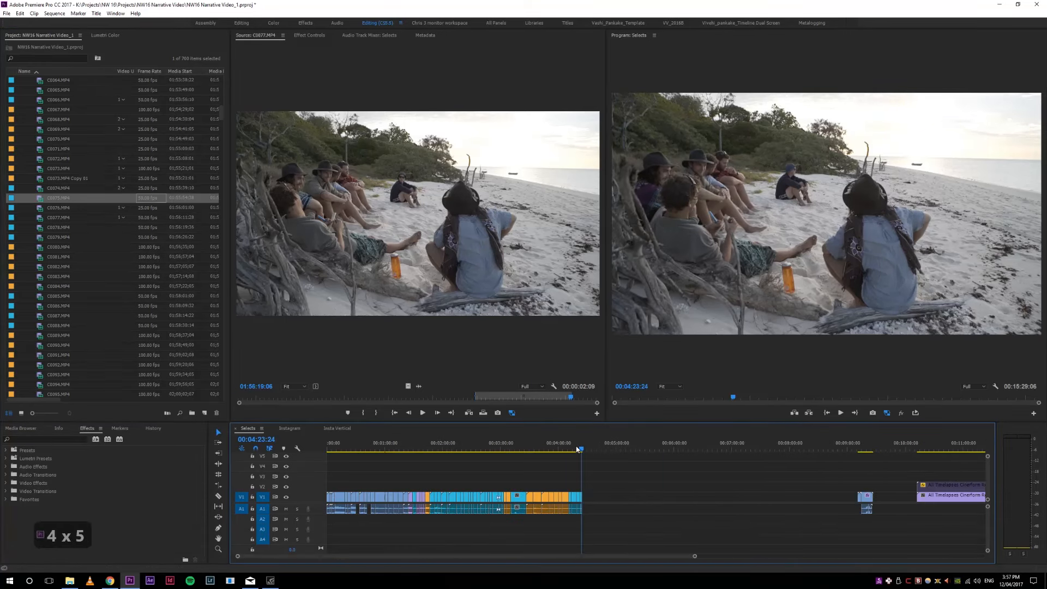
click(418, 446)
key(5)
key(5)
key(5)
key(5)
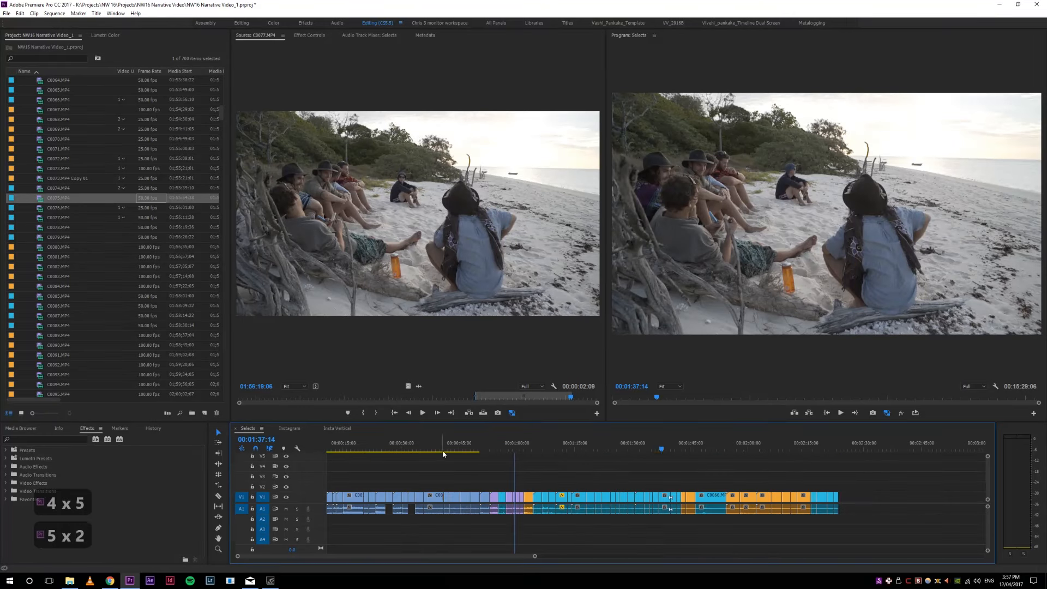
key(4)
key(4)
key(4)
key(4)
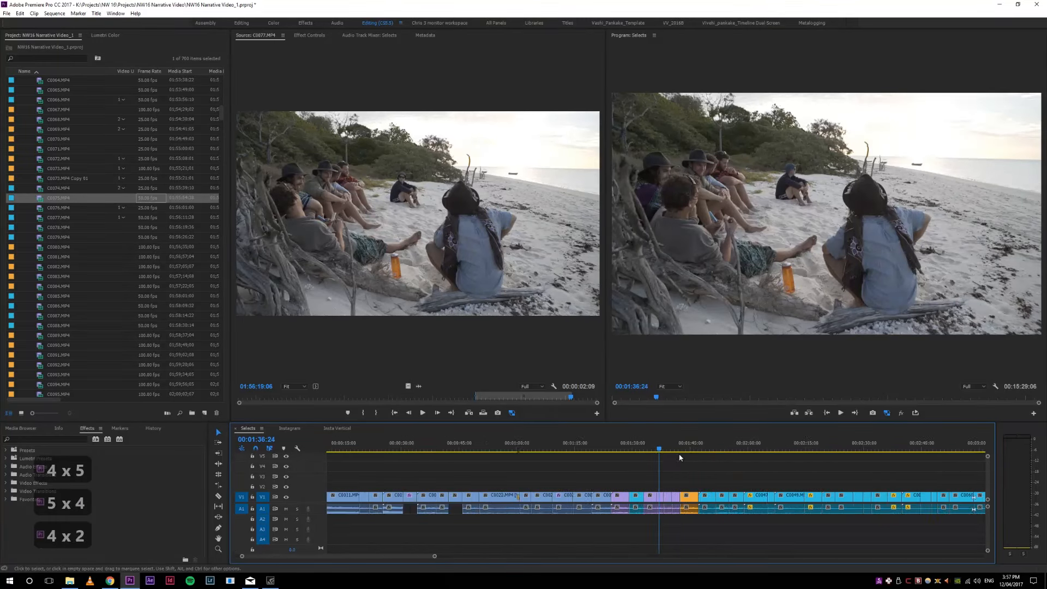
Step: Return the playhead to the end of the last sequence clip at 00:04:25:10, and replay C0077.MP4 in the source from 01:56:16:46
click(578, 443)
key(5)
key(5)
key(5)
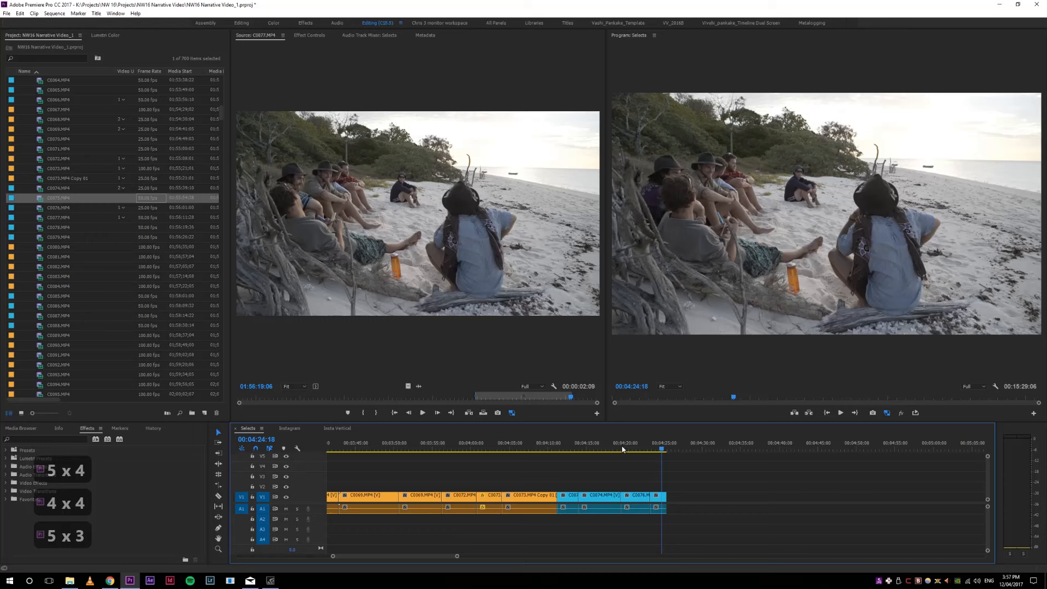
drag(569, 440, 670, 448)
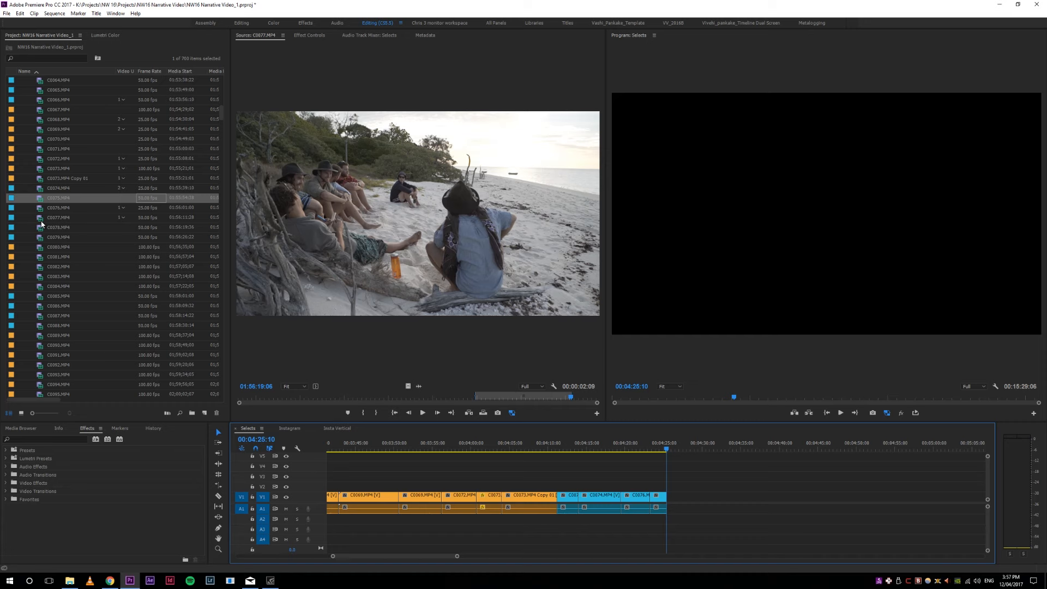
click(476, 401)
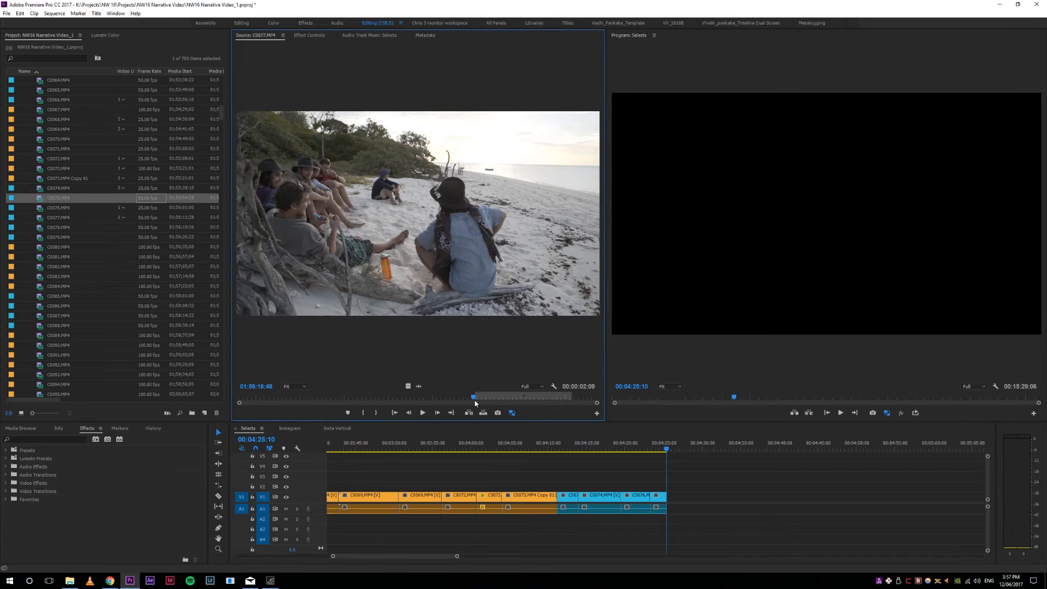
key(space)
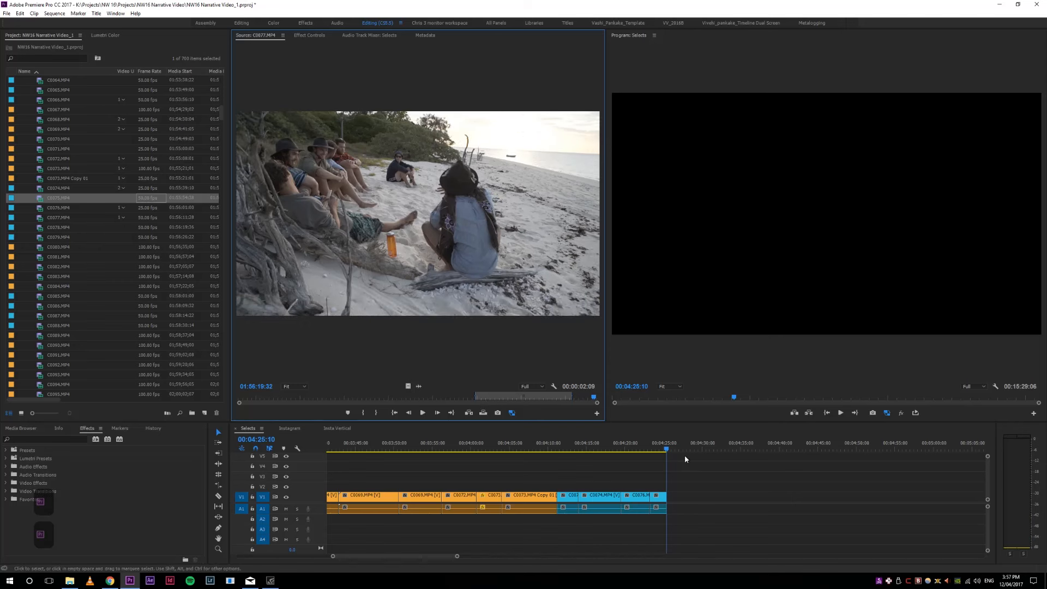
Step: Select the C0077.MP4 clip under the playhead in the sequence and set its speed to 50%
click(663, 449)
key(5)
key(5)
key(5)
key(5)
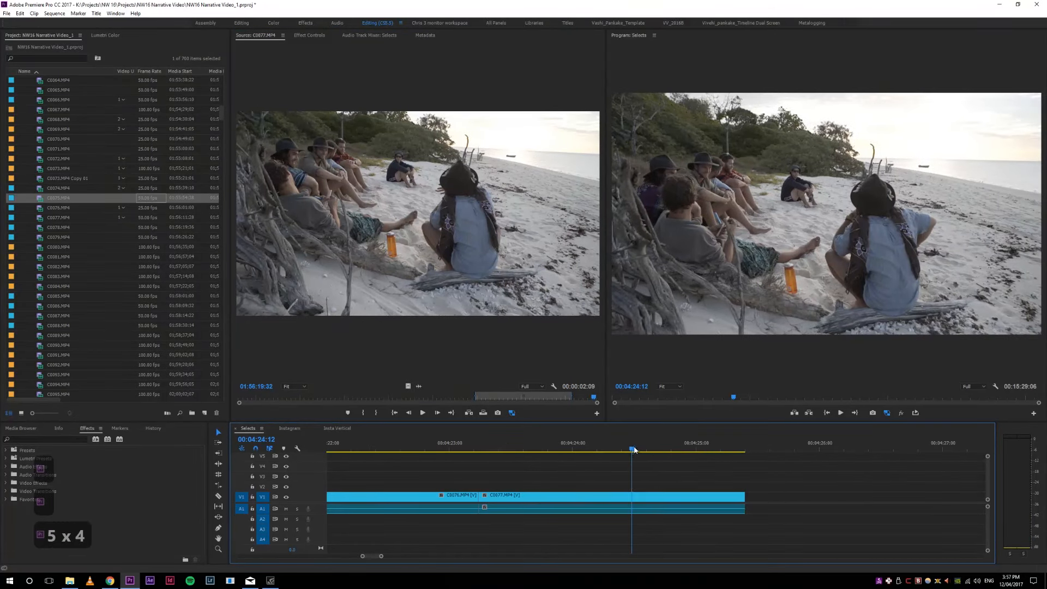
key(d)
key(j)
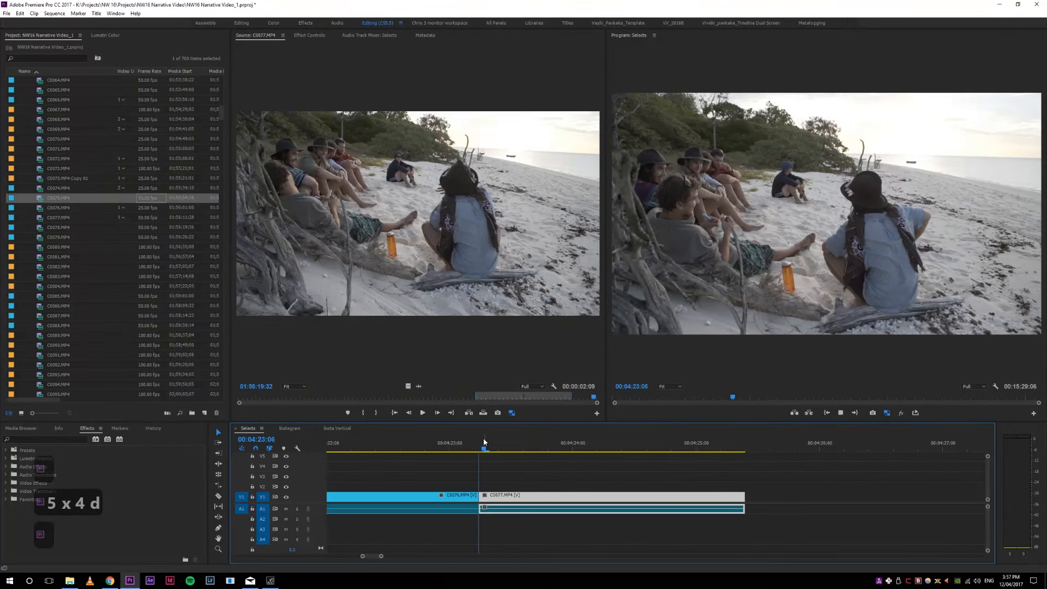
click(527, 451)
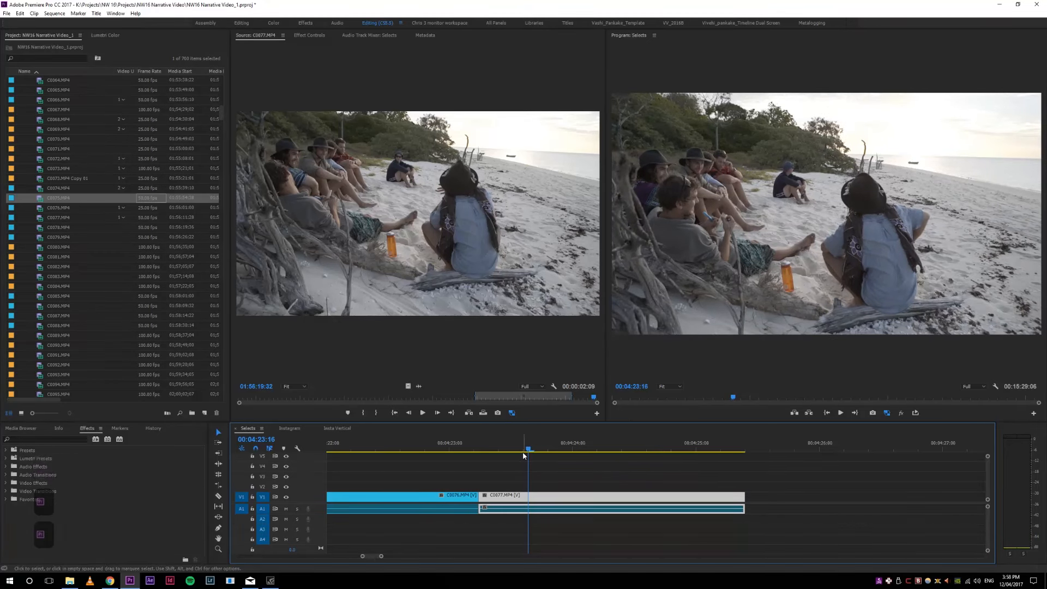
key(ctrl+r)
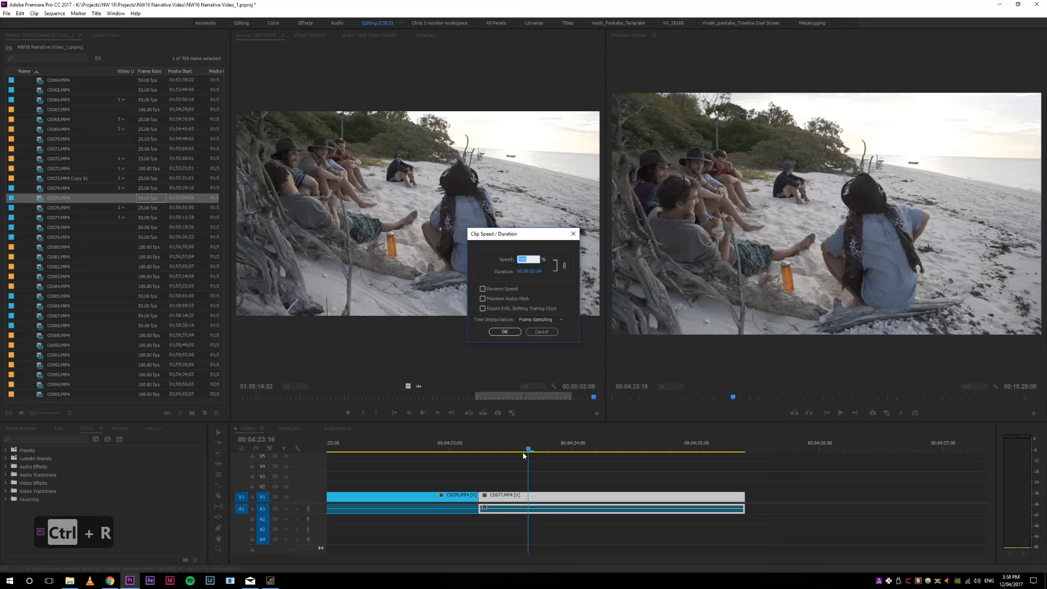
text(50)
click(505, 332)
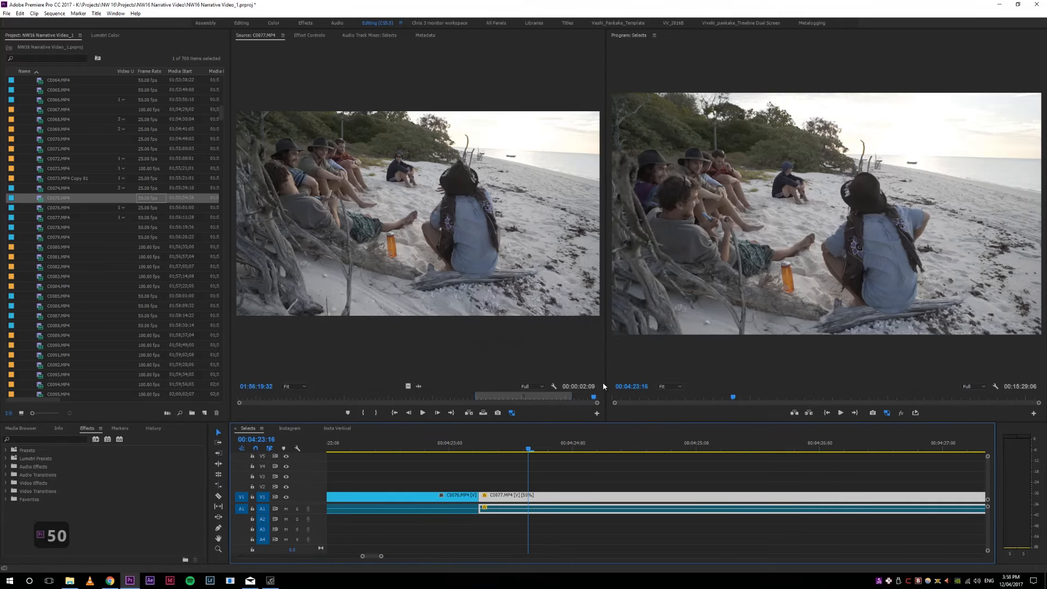
Step: Play the slowed C0077.MP4 clip twice from its start in the Selects sequence
key(minus)
key(minus)
click(617, 449)
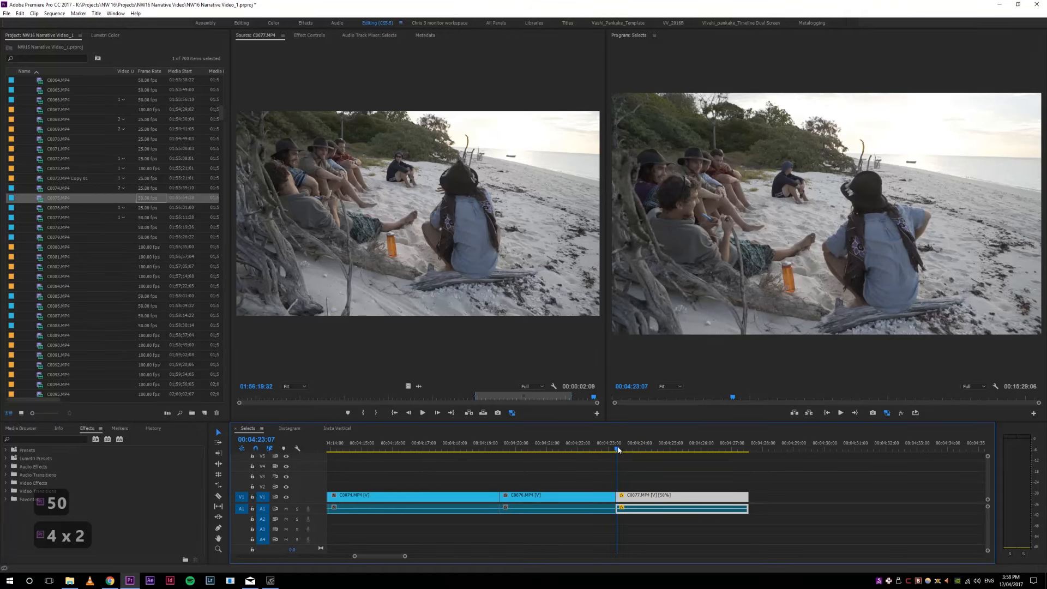
key(space)
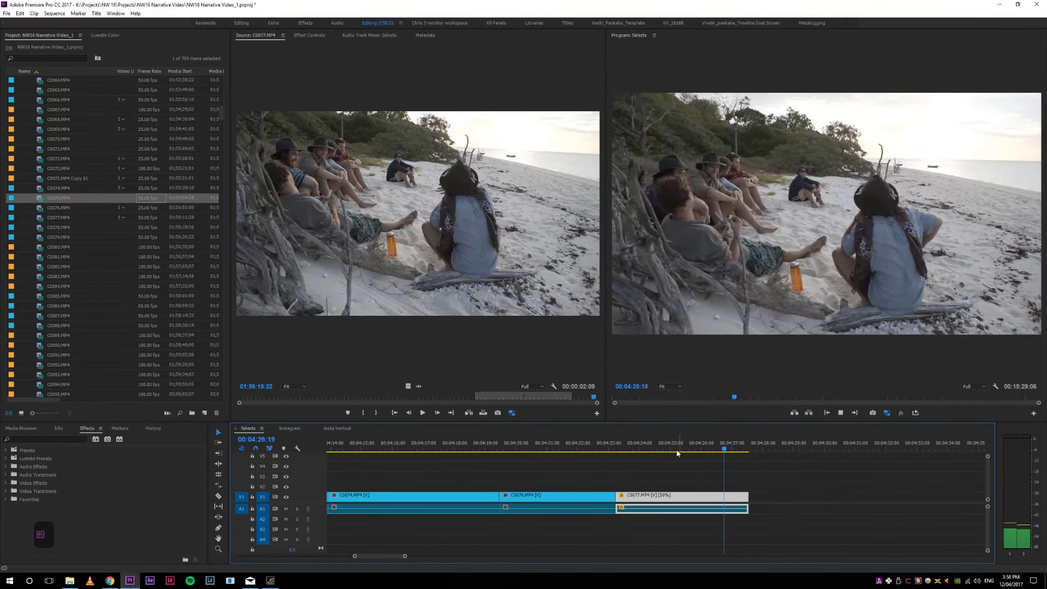
click(621, 449)
key(space)
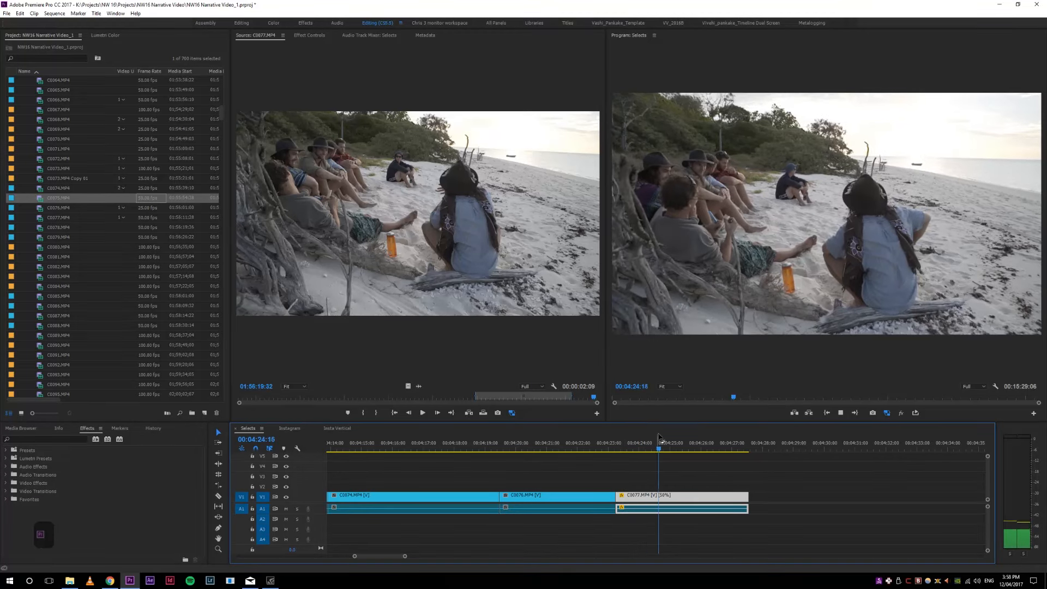
Step: Ripple trim the start of the slowed C0077.MP4 clip up to 00:04:24:06, and ripple trim a short piece off its end
click(646, 446)
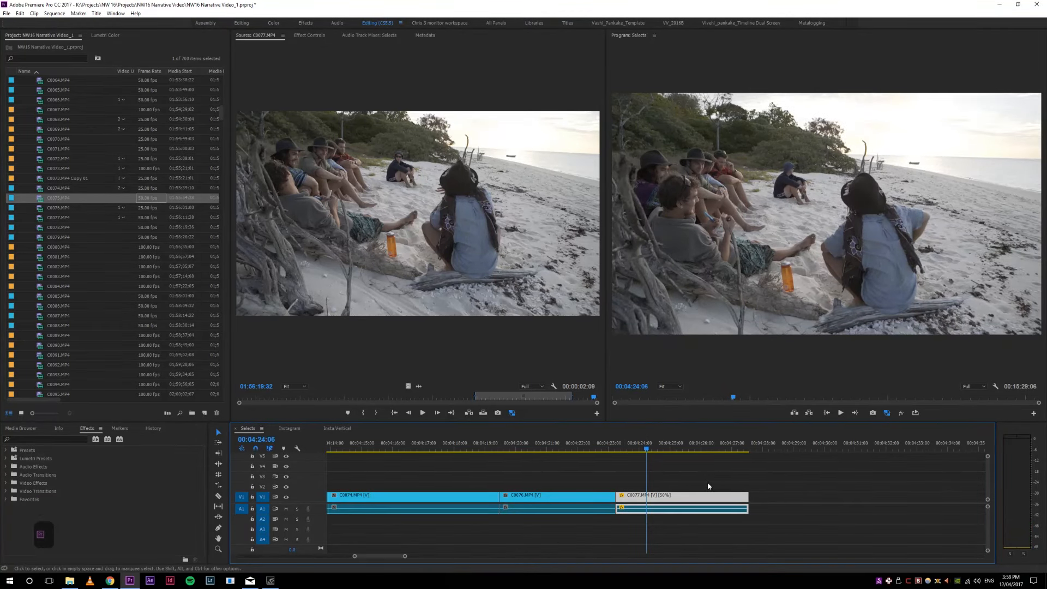
key(q)
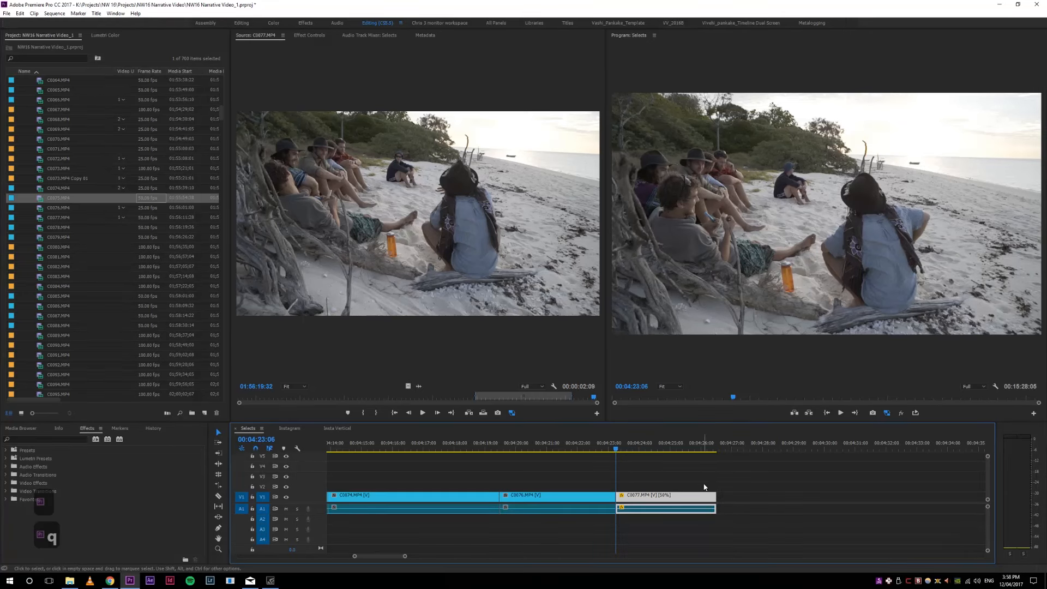
click(705, 450)
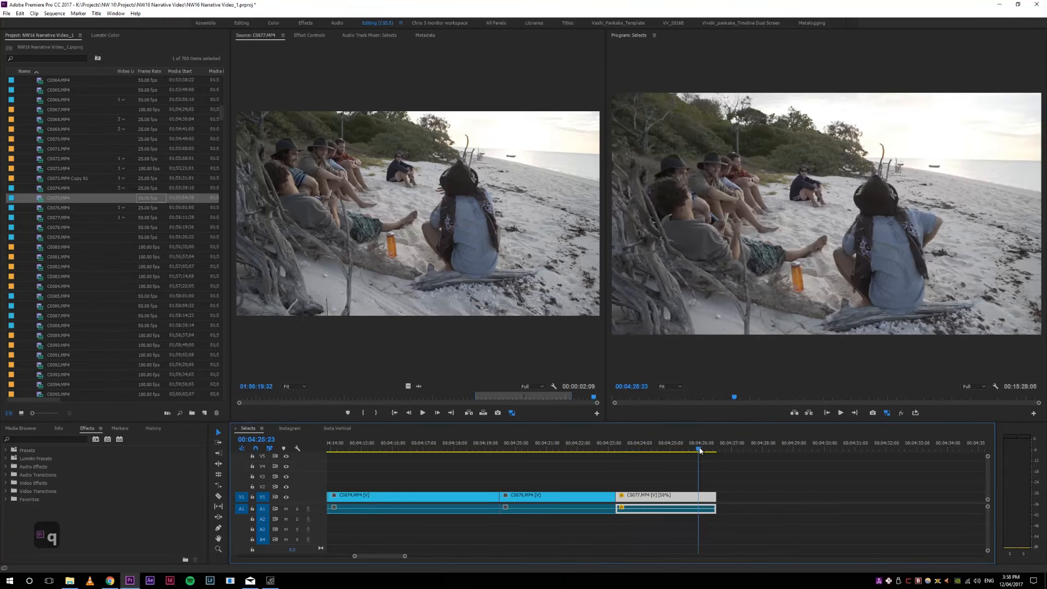
key(w)
Step: Scrub to 00:04:23:14, try shifting the C0077.MP4 clip slightly earlier by hand, and undo the change
click(615, 453)
click(627, 452)
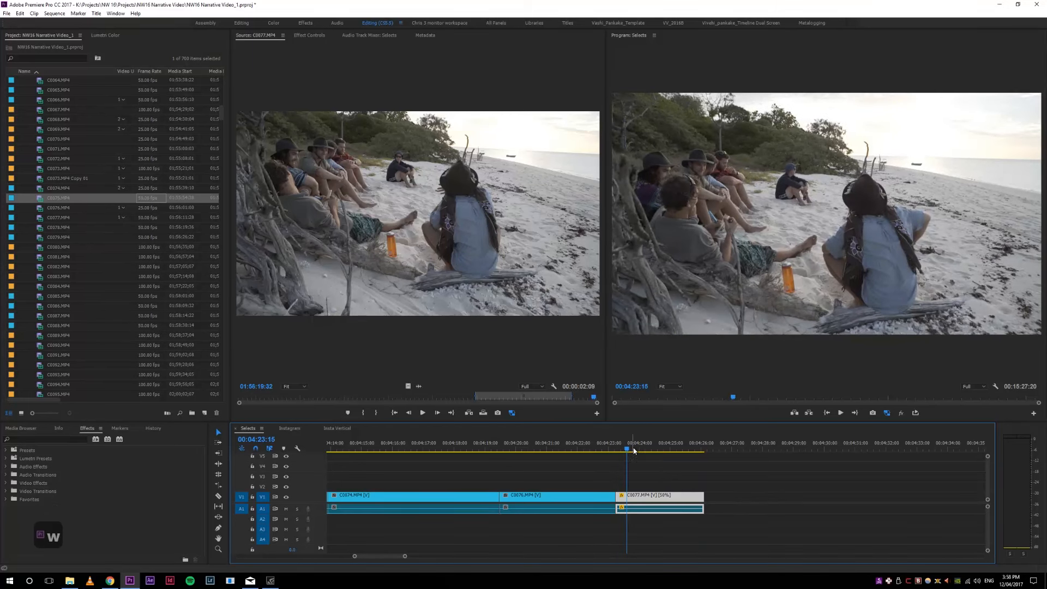
click(627, 447)
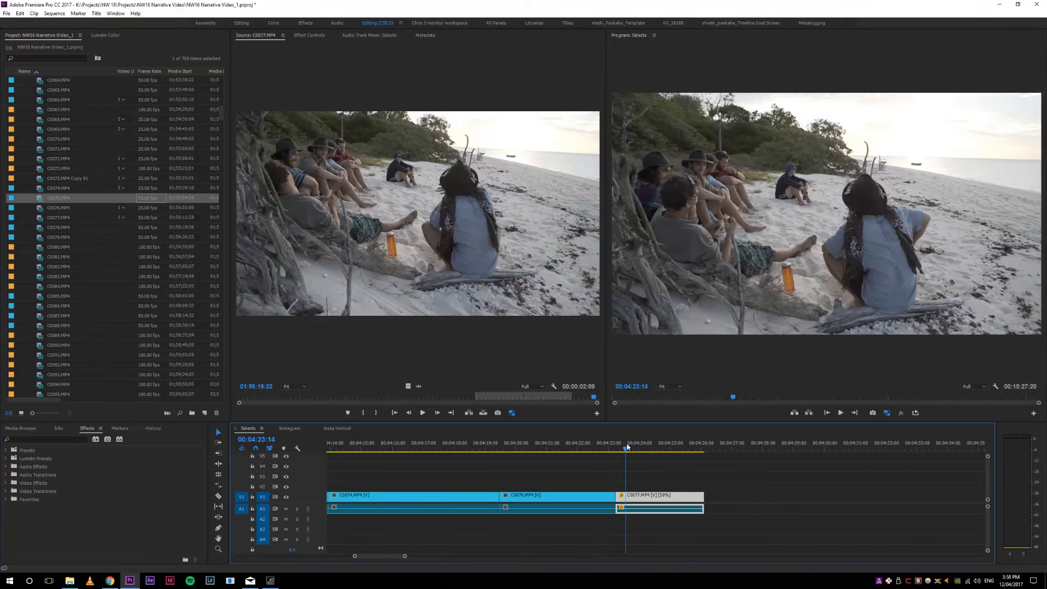
drag(648, 504, 642, 505)
key(ctrl+z)
key(ctrl+z)
Step: Try another ripple trim of the C0077.MP4 clip's start and of its end at 00:04:25:22, undoing each trim
click(620, 447)
key(q)
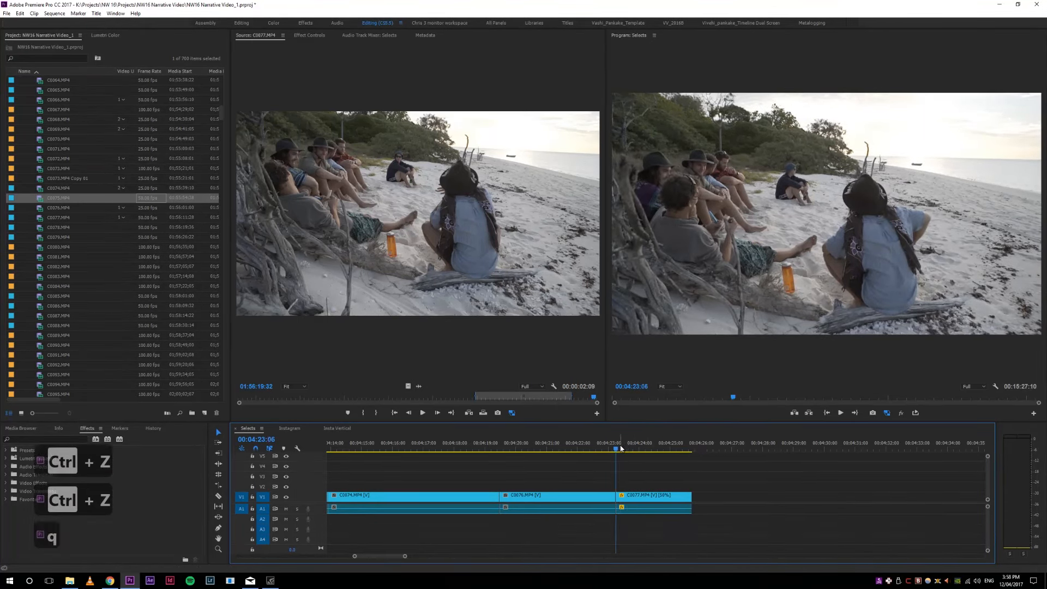
key(ctrl+z)
click(693, 448)
key(w)
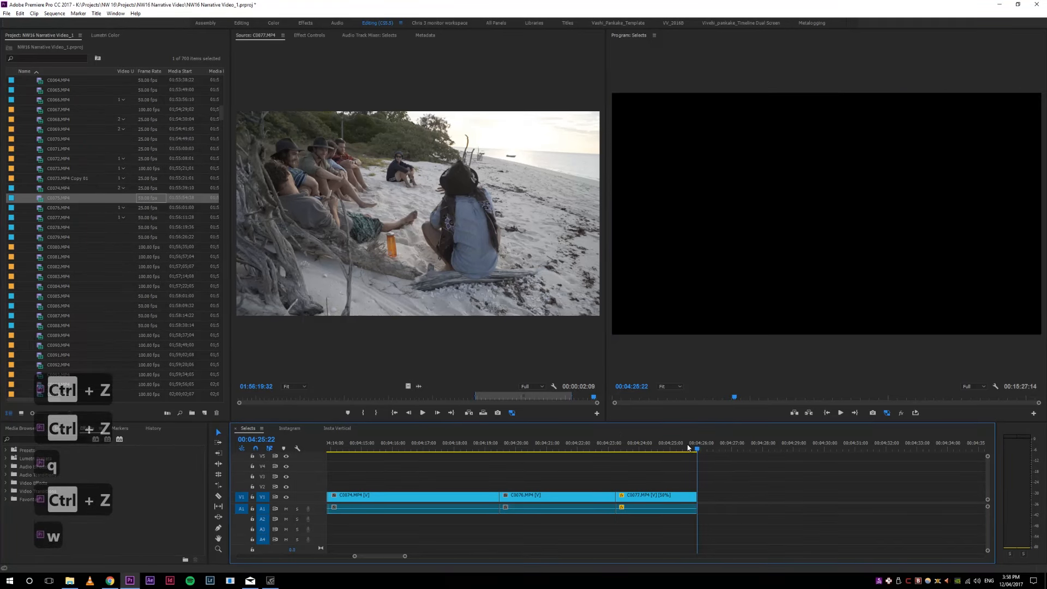
key(ctrl+z)
click(618, 449)
Step: Examine the trimmed C0077.MP4 clip within the Selects sequence in overview and close-up around 00:04:23:07
key(4)
key(4)
key(4)
key(4)
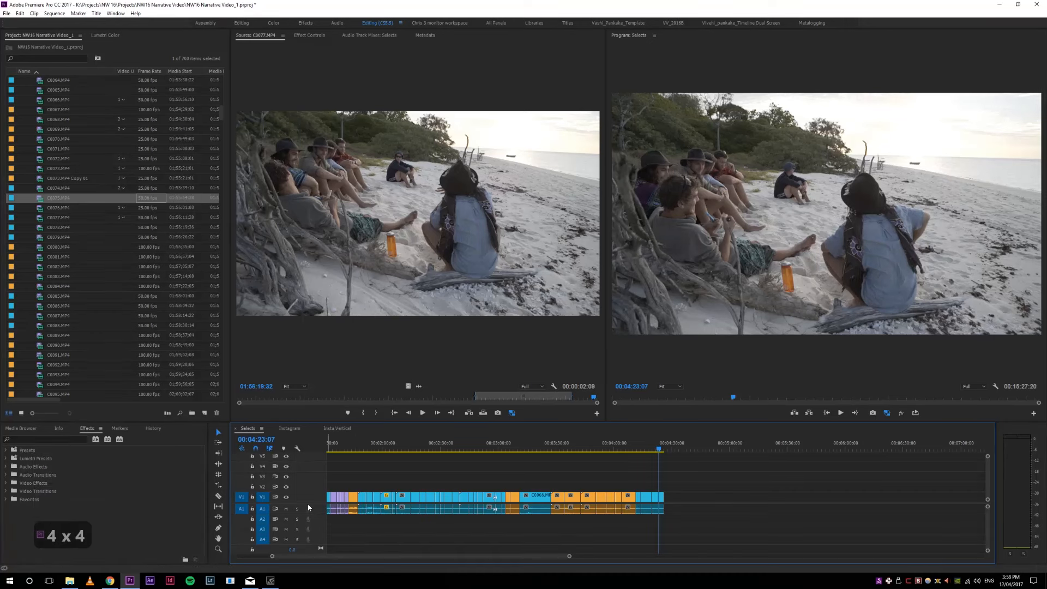
key(5)
key(5)
key(5)
key(5)
key(5)
key(5)
Step: Move the C0077.MP4 clip up to track V2, starting at about 00:04:21:08 over the end of C0076.MP4, and scrub to 00:04:20:17
key(4)
key(4)
drag(676, 492, 631, 489)
click(608, 443)
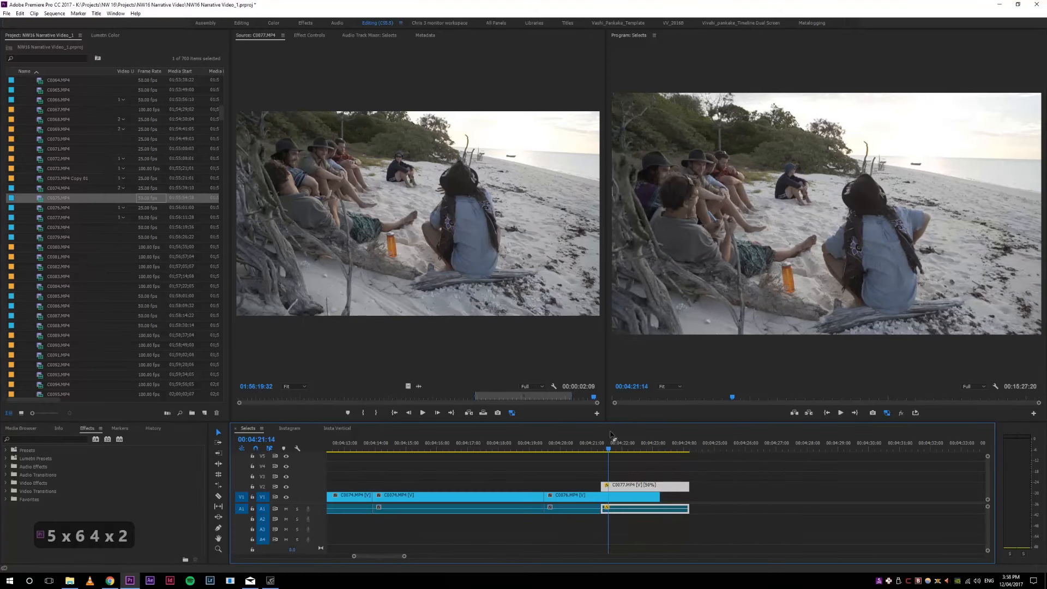
drag(593, 446, 581, 445)
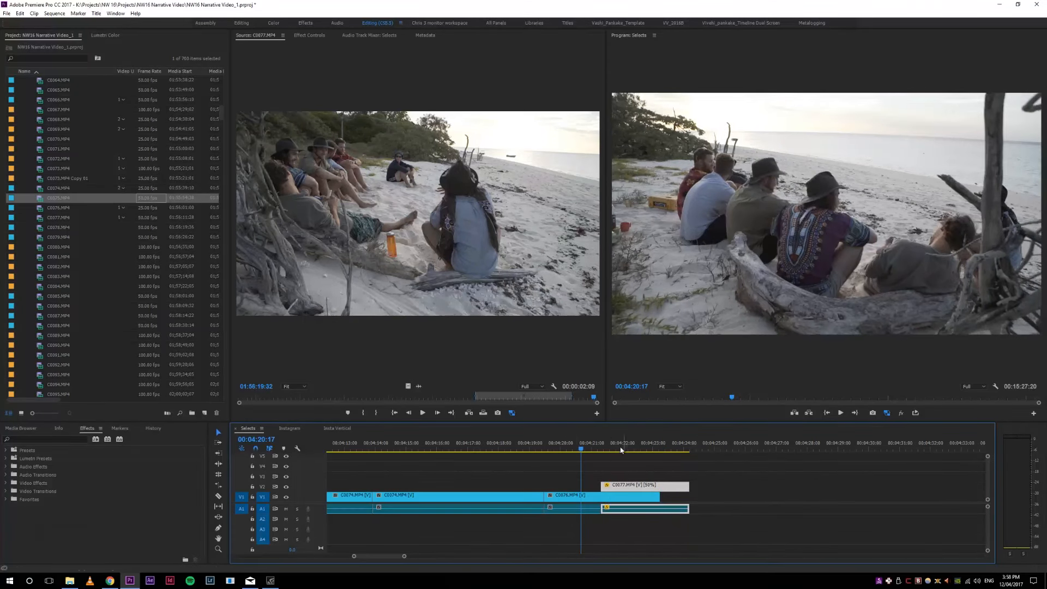
Step: Try ripple trims of the starts and ends around the C0077.MP4 clip on track V2, beginning at 00:04:21:08
click(596, 445)
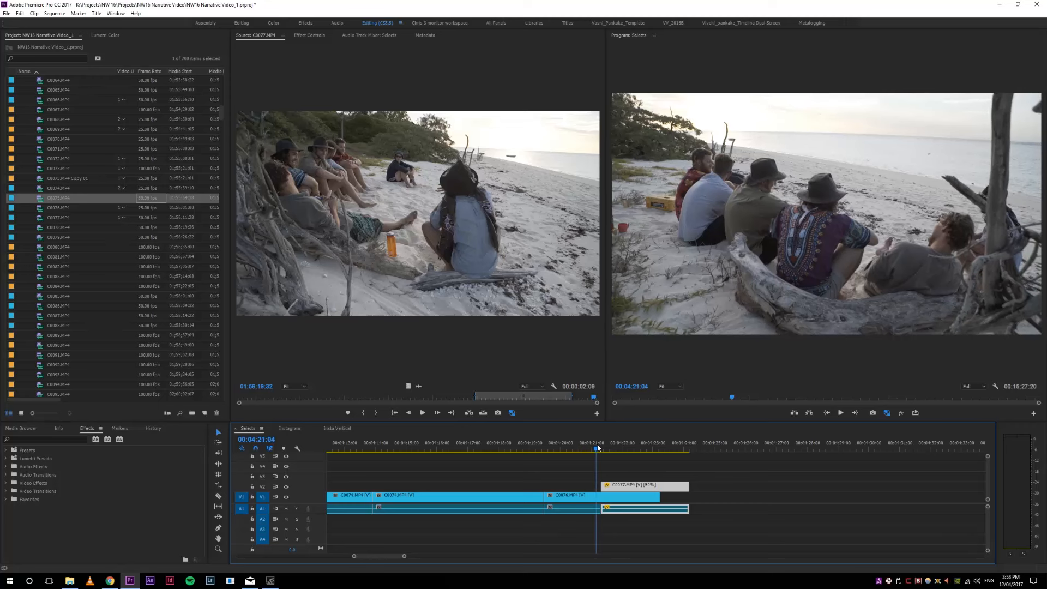
click(612, 444)
key(q)
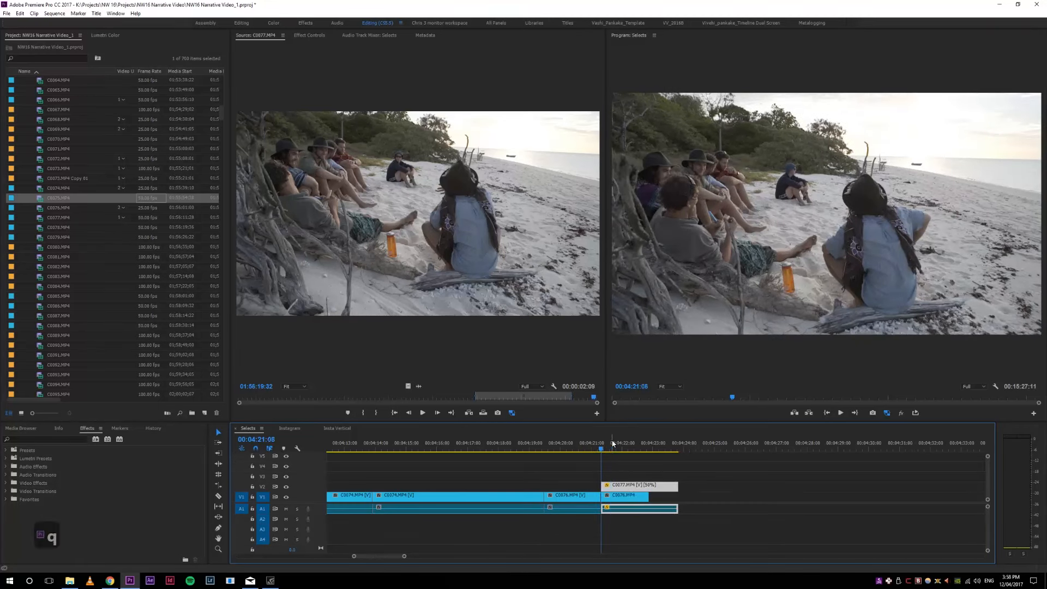
click(625, 444)
key(w)
click(609, 445)
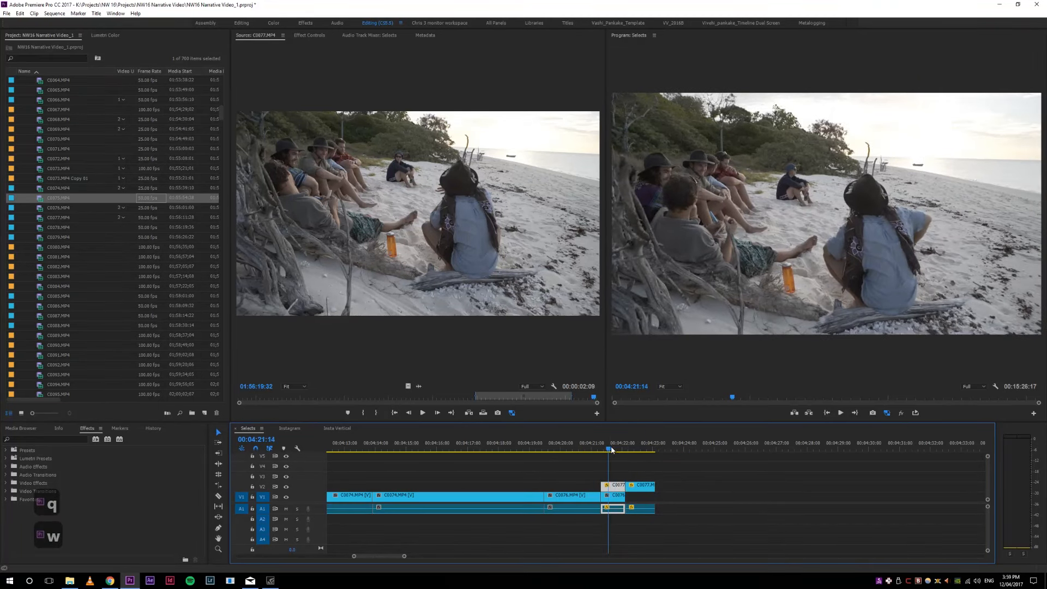
key(q)
click(612, 444)
key(w)
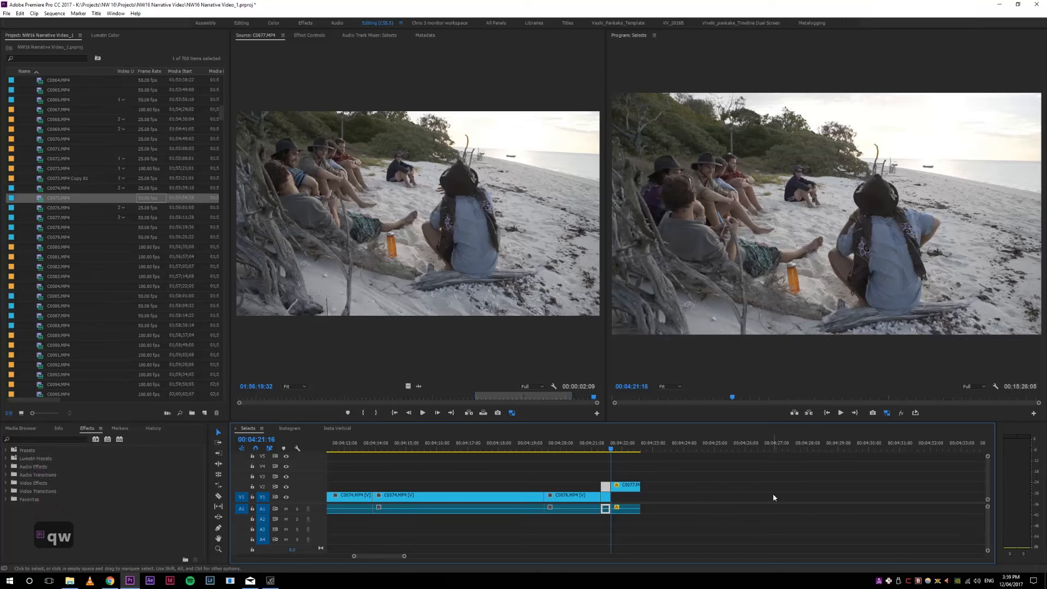
Step: Undo the ripple trims and track moves until the C0077.MP4 clip is back on track V1 directly after C0076.MP4
key(ctrl+z)
key(ctrl+z)
key(ctrl+z)
key(ctrl+z)
key(ctrl+z)
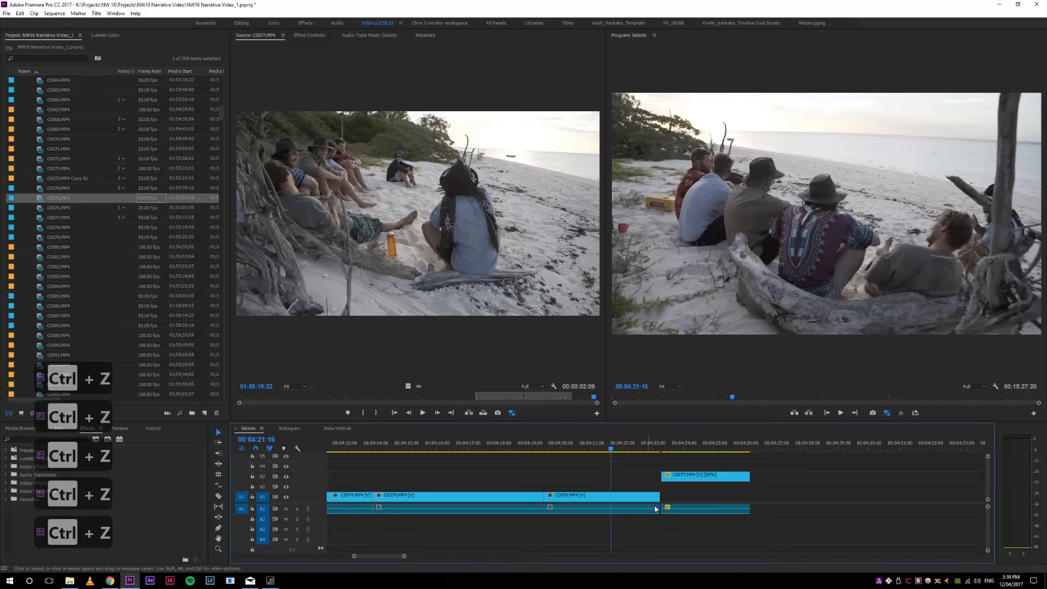
key(ctrl+z)
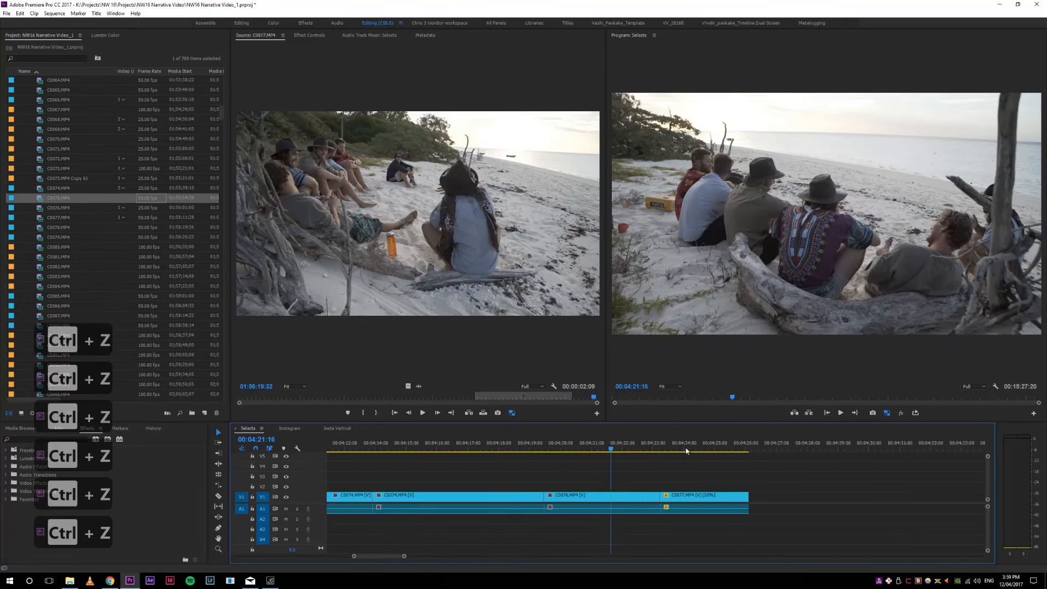
Step: Play the Selects sequence from 00:04:22:11 across the cut between the C0076.MP4 and C0077.MP4 clips
key(4)
mouse_move(635, 451)
mouse_down()
mouse_move(665, 451)
mouse_move(646, 452)
mouse_up()
key(5)
key(5)
key(5)
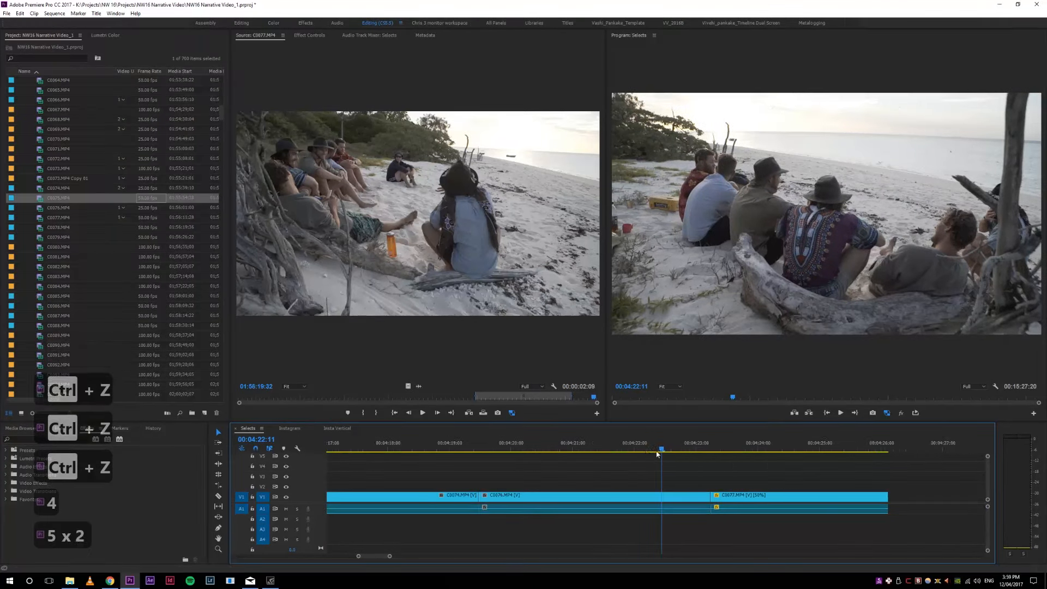
key(space)
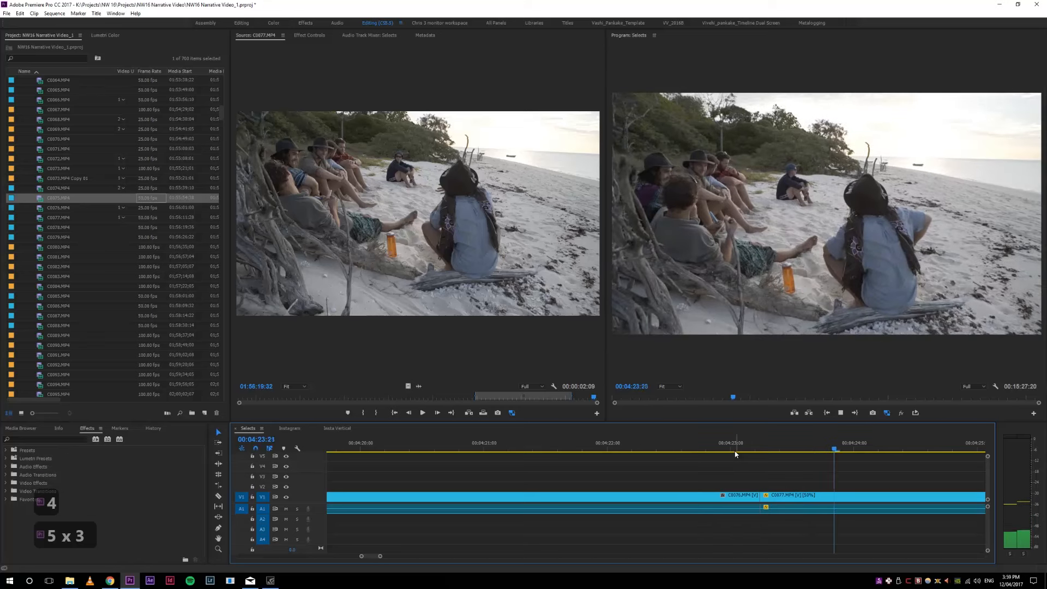
key(4)
key(4)
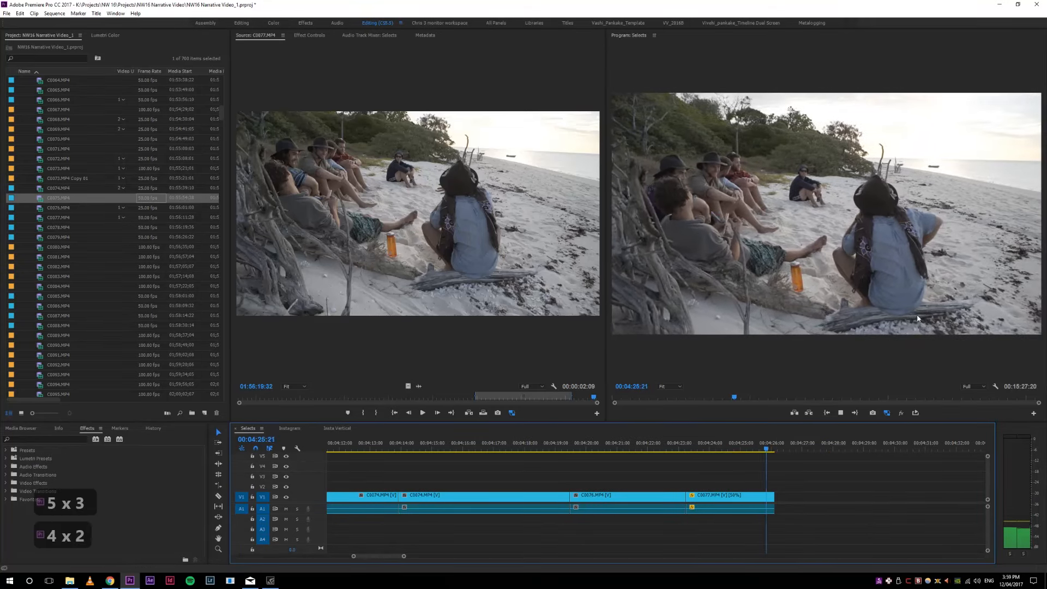
Step: Ripple-trim the end of the C0077.MP4 clip at 00:04:25:11 and play the trimmed clip
click(757, 448)
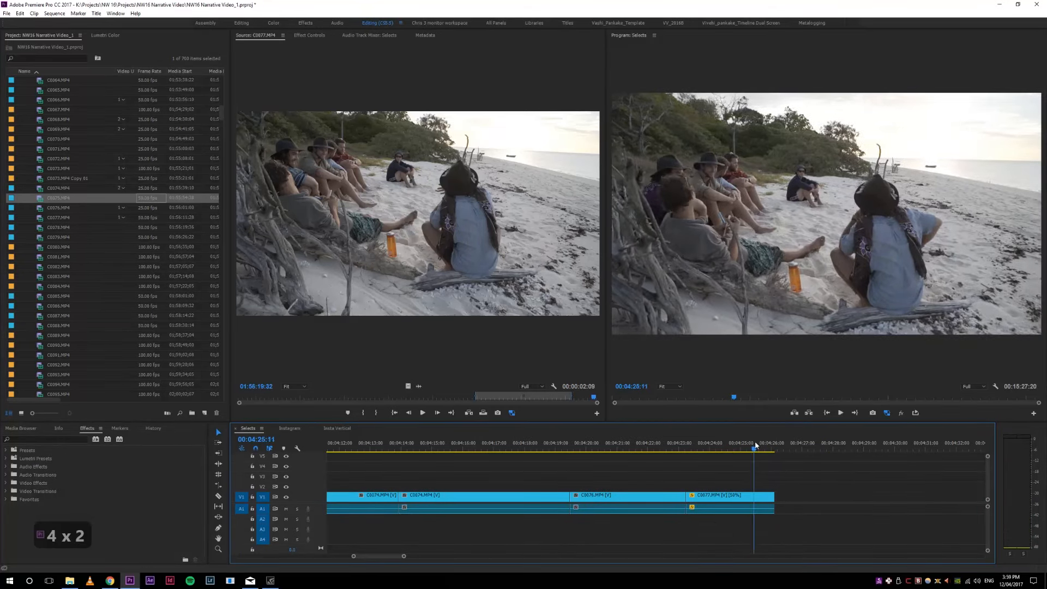
key(w)
click(687, 444)
key(space)
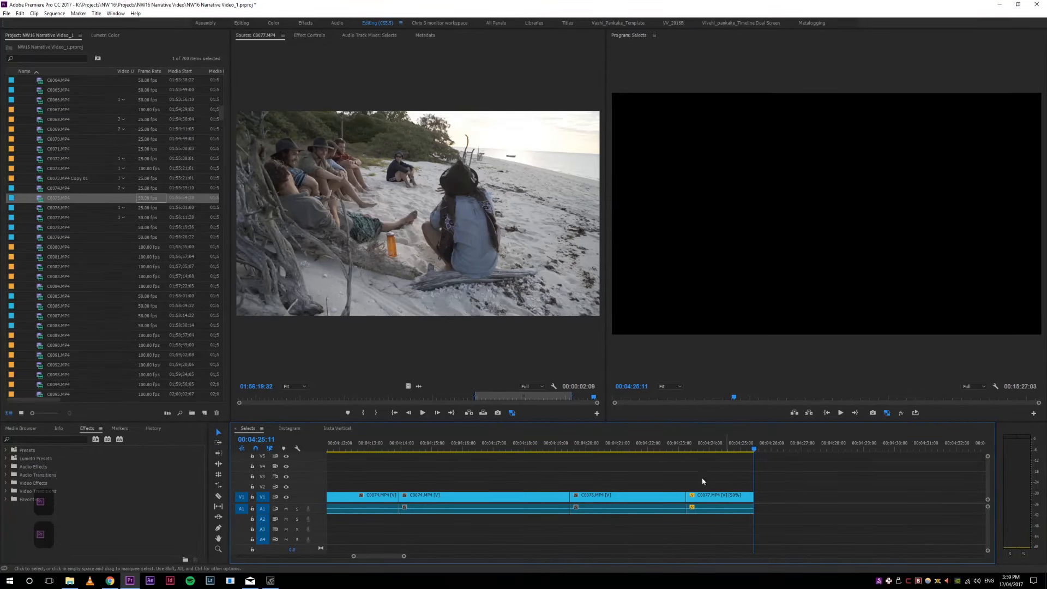
Step: Examine the end of the Selects sequence around 00:04:25:11 in overview and close-up
key(4)
key(4)
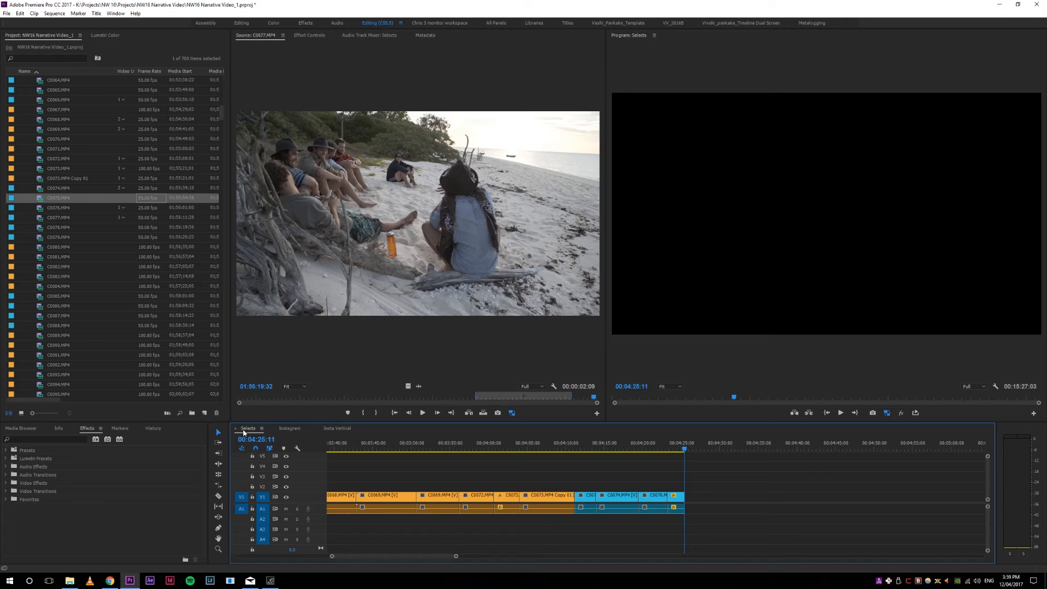
key(5)
key(5)
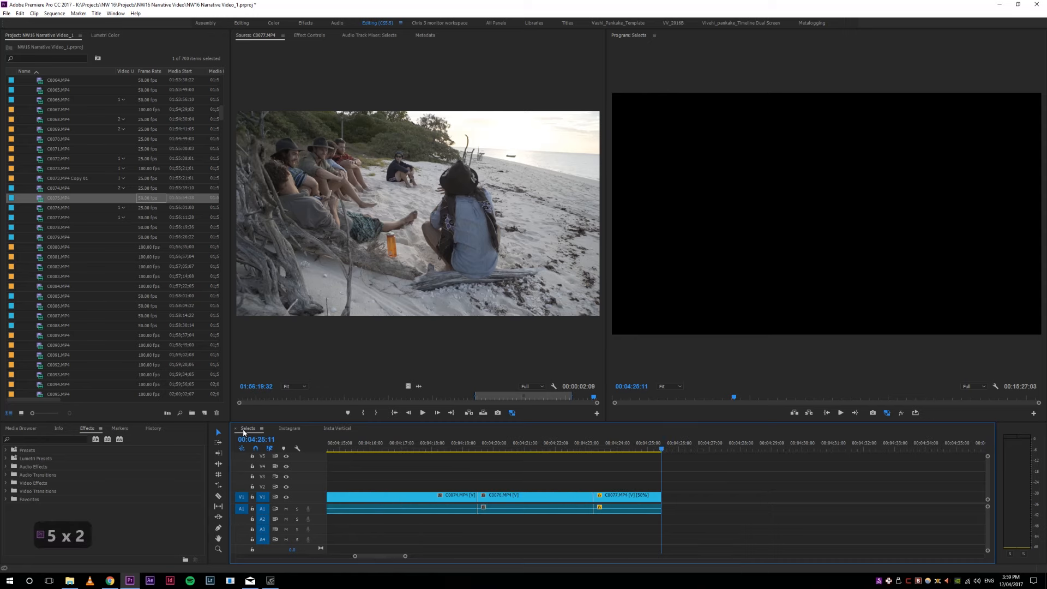
drag(619, 444, 662, 449)
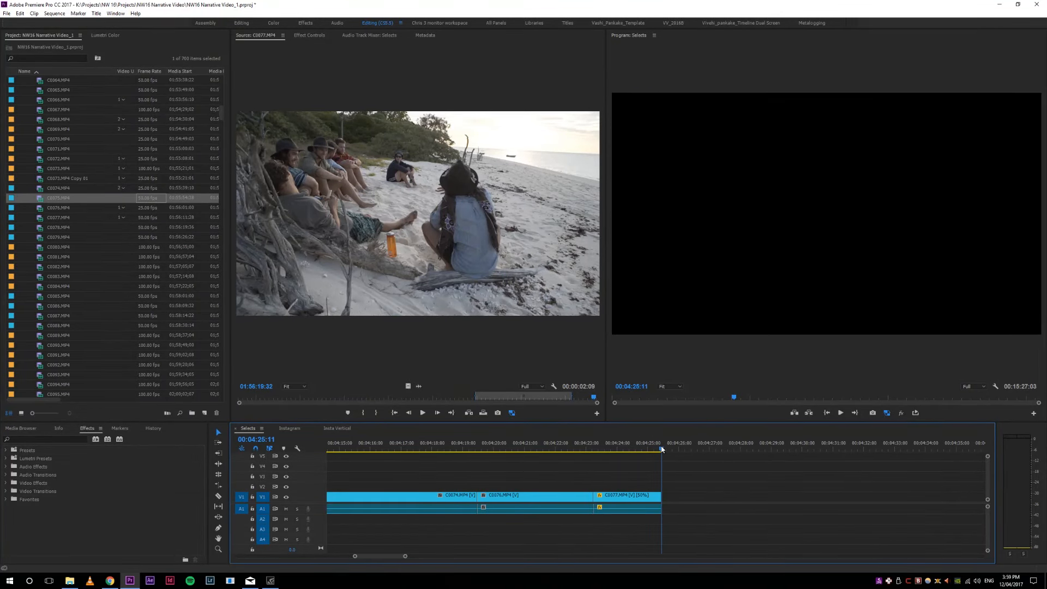
key(4)
key(4)
key(4)
key(4)
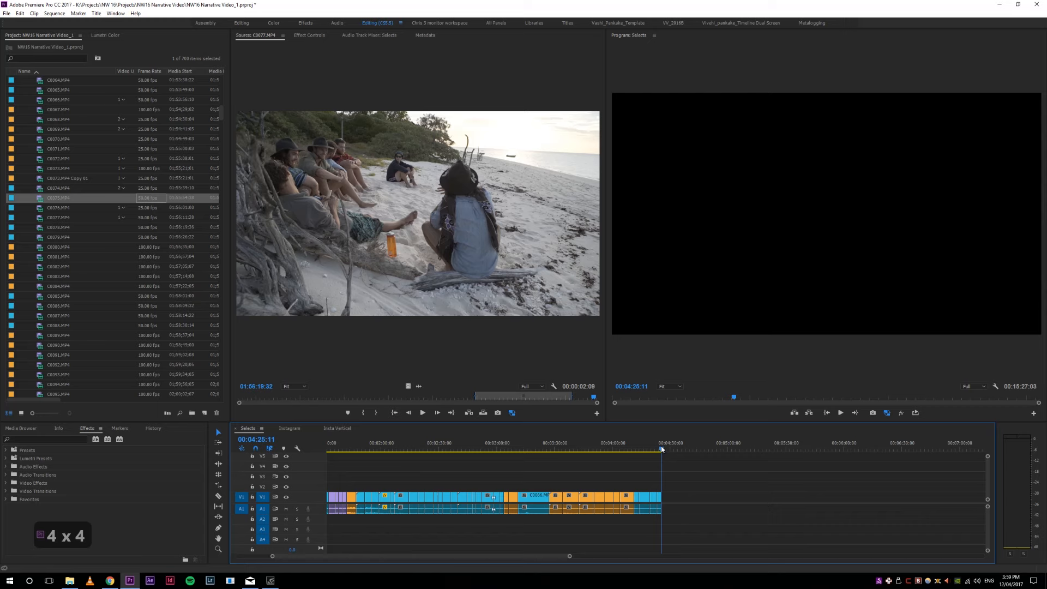
key(5)
key(5)
key(5)
key(5)
key(5)
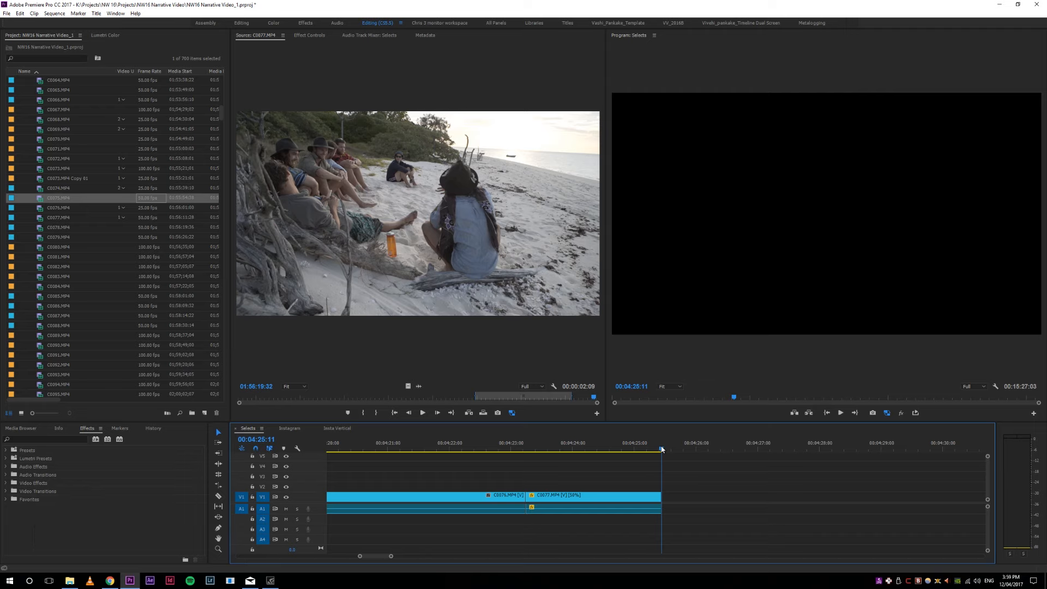
key(4)
key(5)
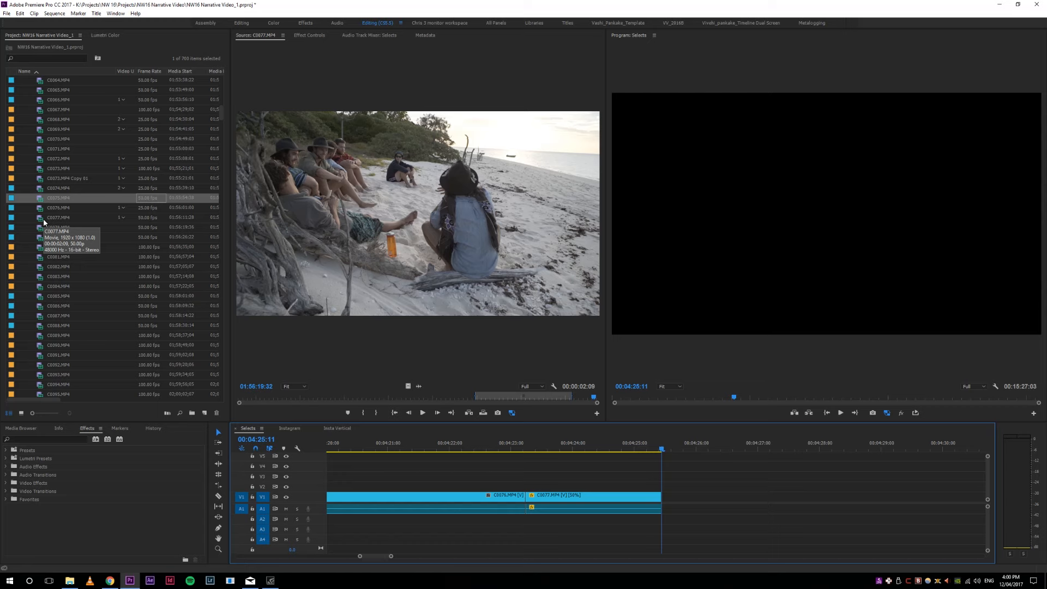
Step: Open the C0078.MP4 clip from the project in the source monitor and play it from its start
scroll(86, 316, down, 2)
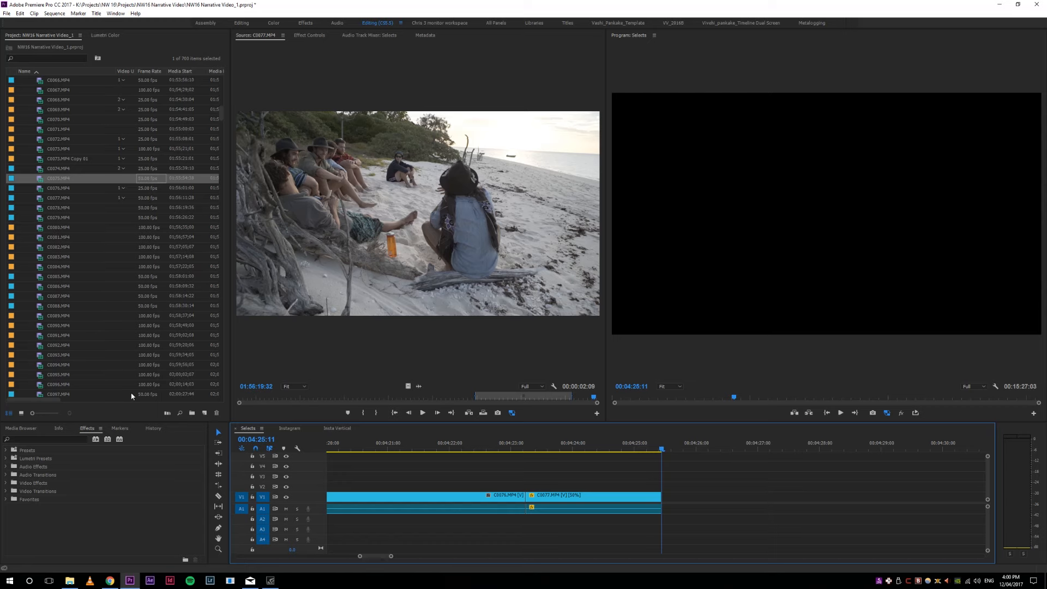
scroll(86, 203, up, 1)
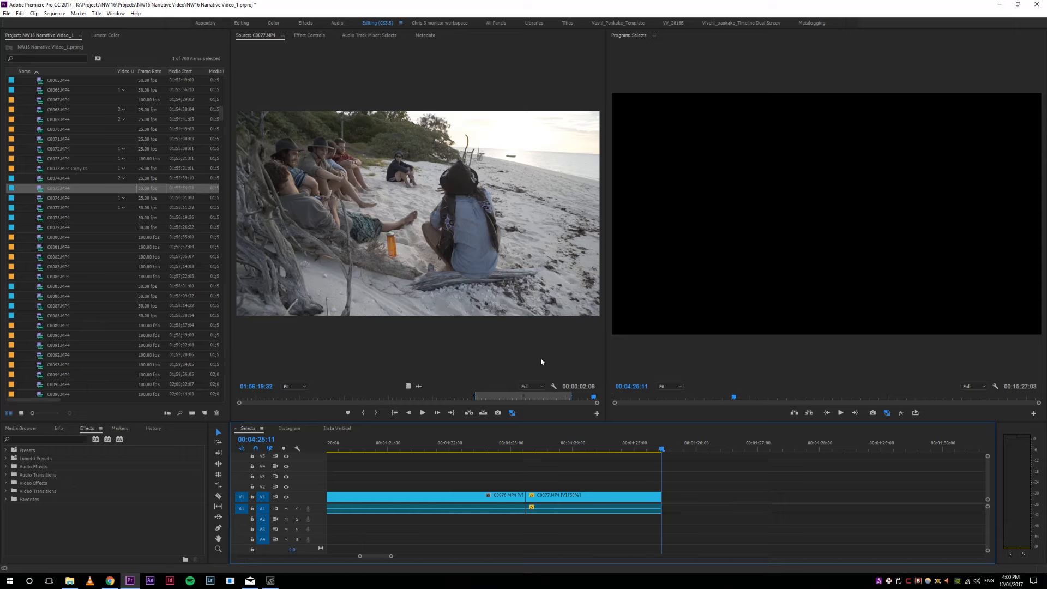
key(5)
click(520, 327)
double_click(48, 217)
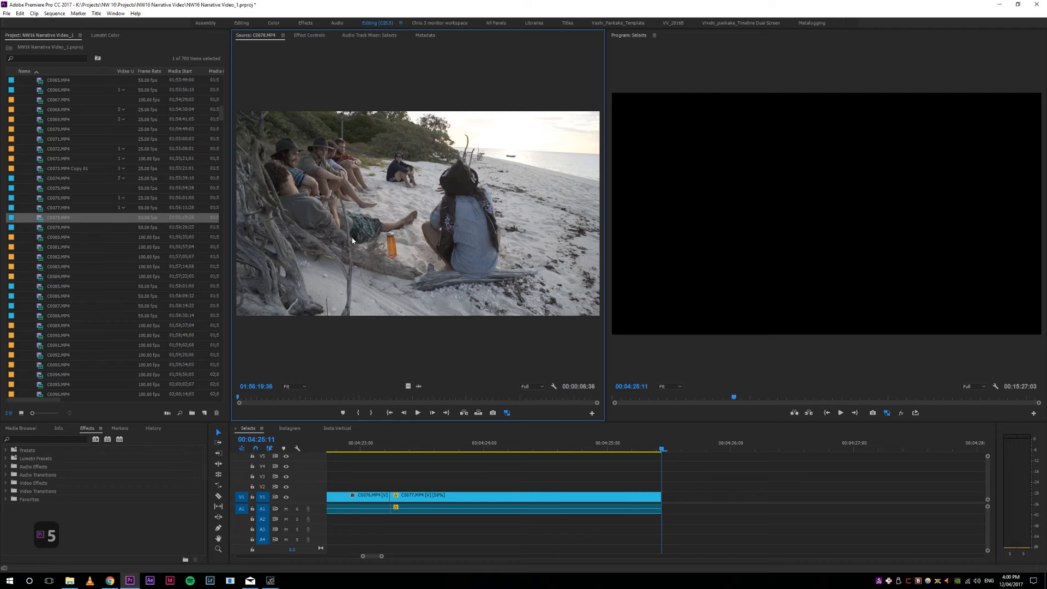
key(space)
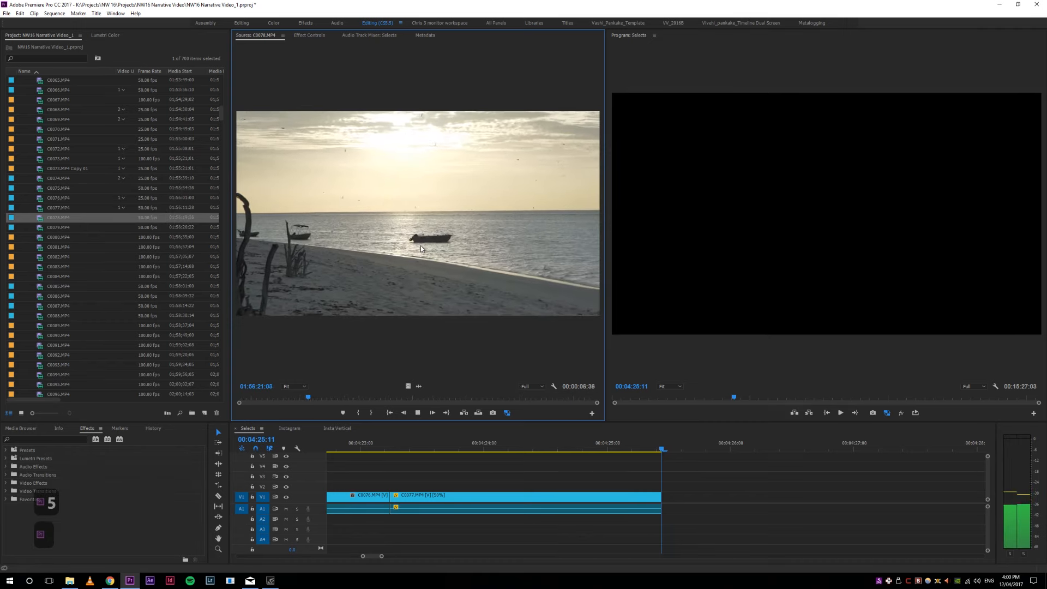
Step: Mark the In point of the C0078.MP4 source clip at 01:56:22:31 and play through to the clip's end
click(267, 396)
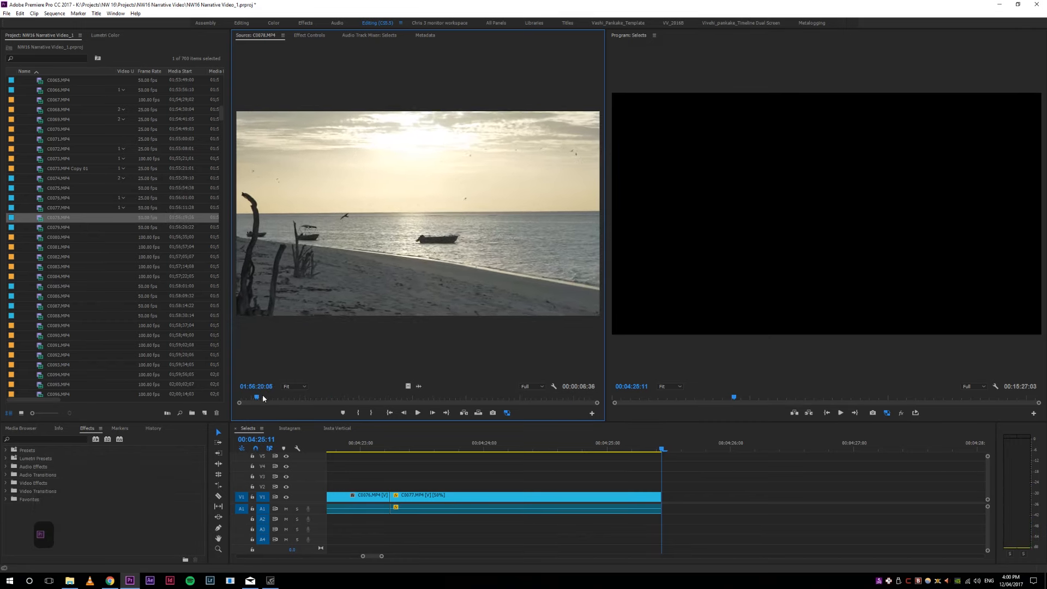
key(i)
key(space)
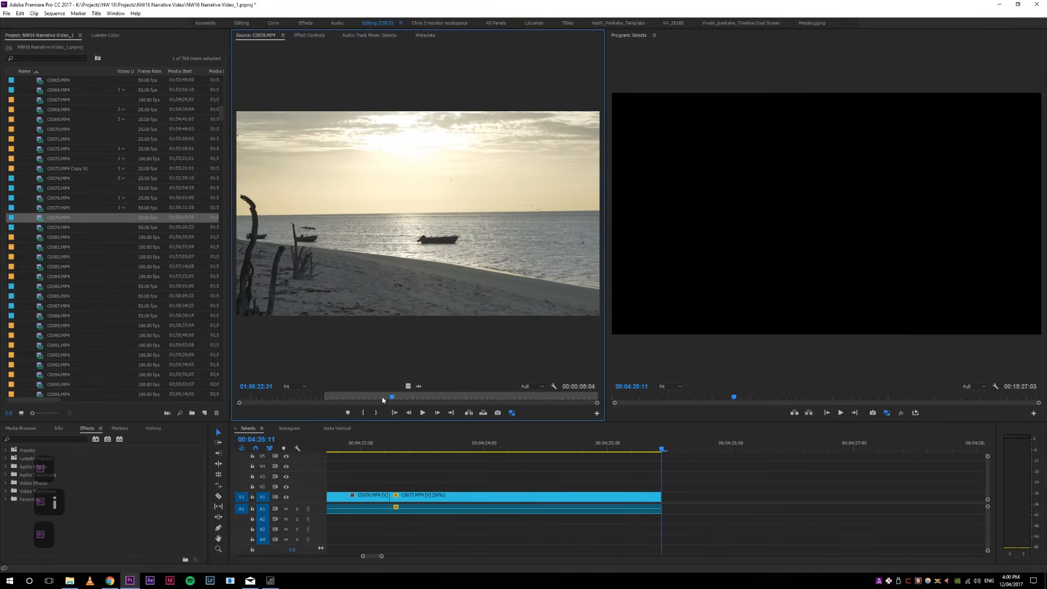
key(i)
key(space)
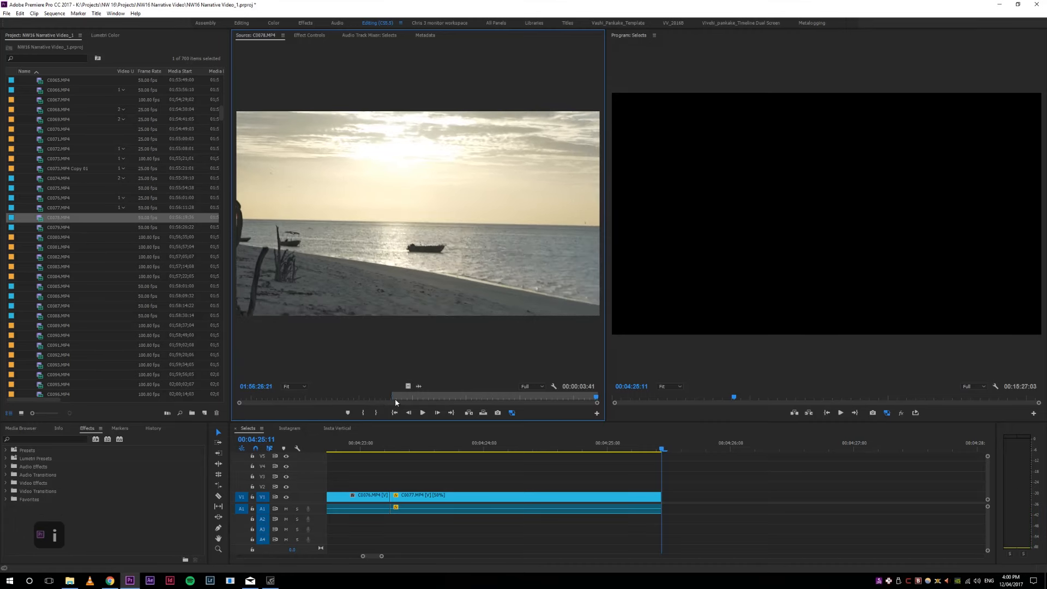
key(space)
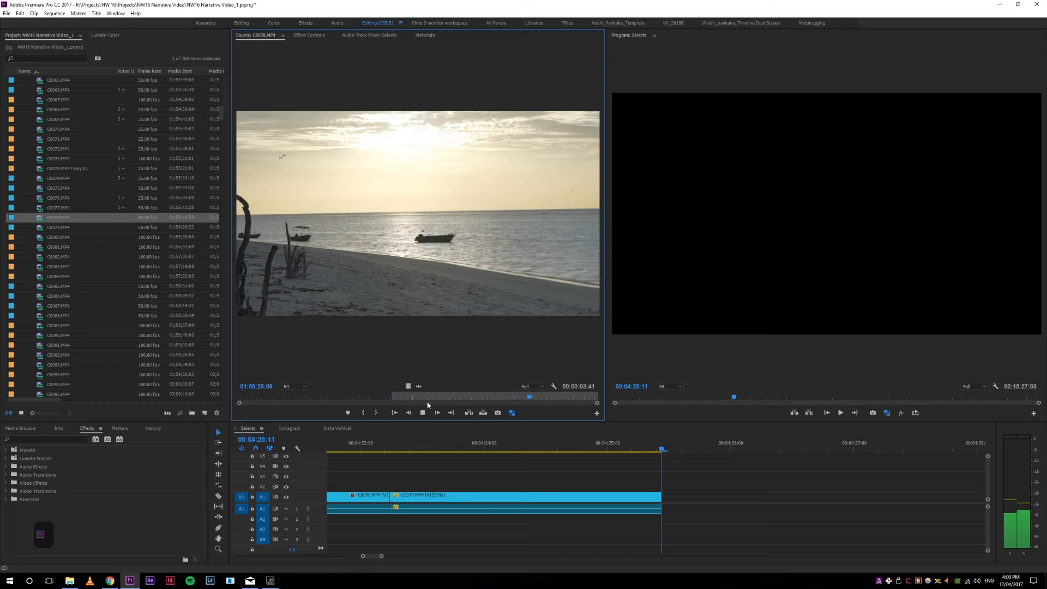
Step: Stop playback and return the Selects playhead to the end of the C0077.MP4 clip at 00:04:25:11
click(42, 220)
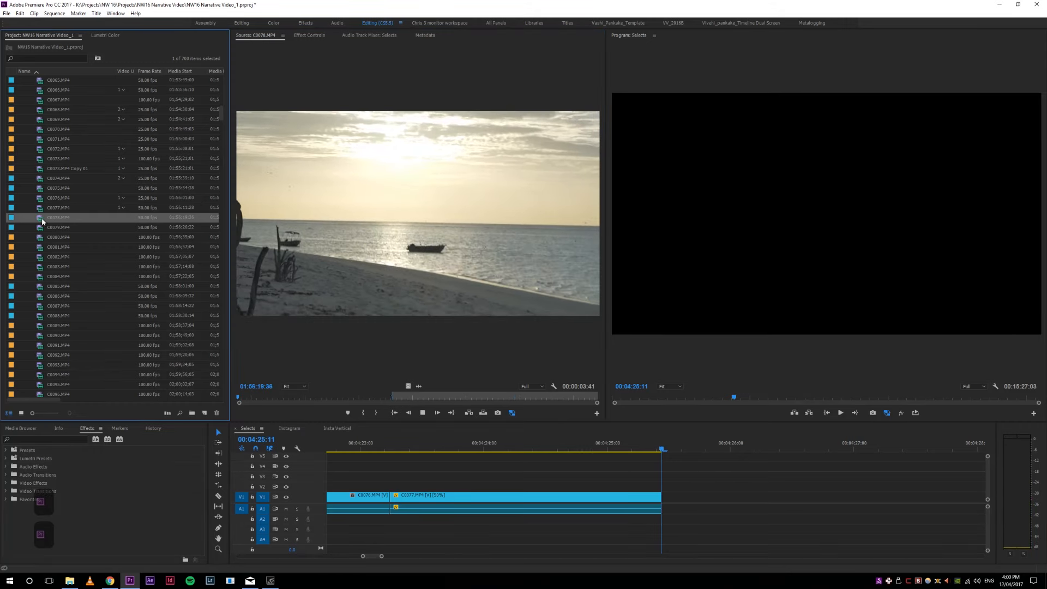
key(space)
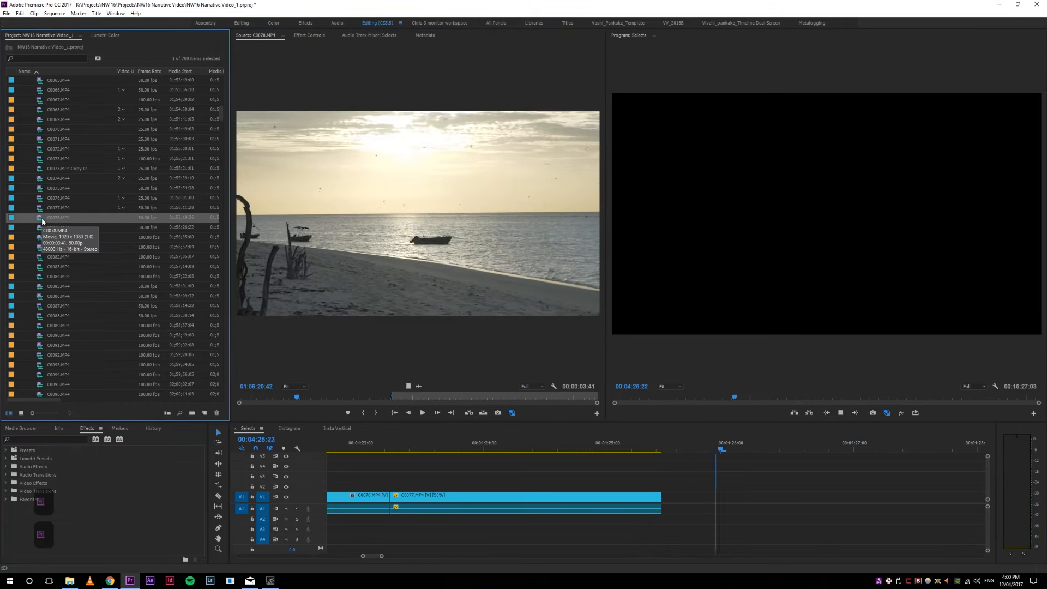
key(space)
click(662, 451)
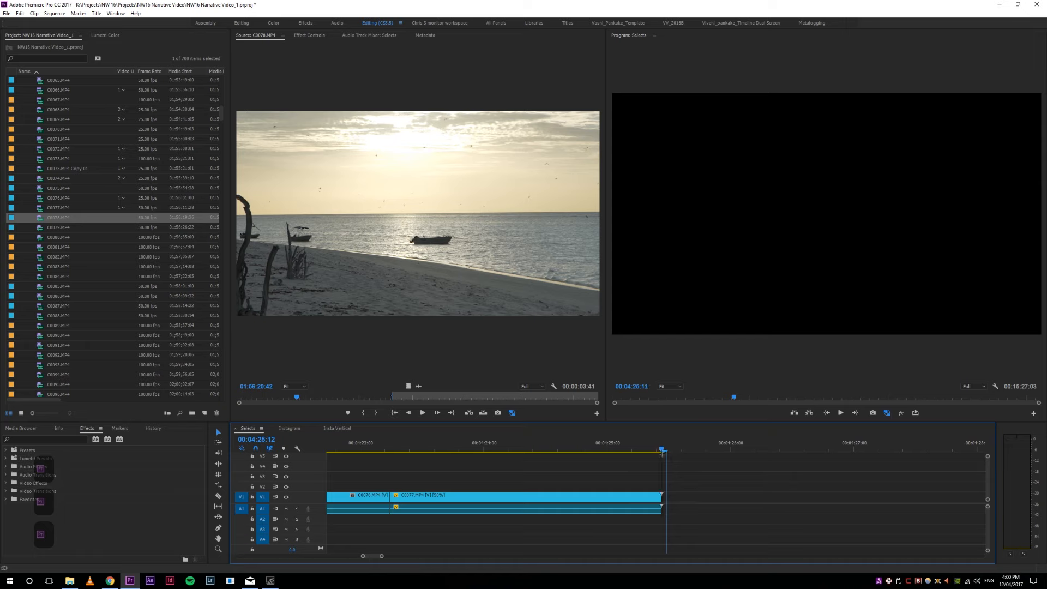
Step: Try slowing the C0078.MP4 source clip to 50% speed with a preview from its start, and undo the speed change
click(41, 220)
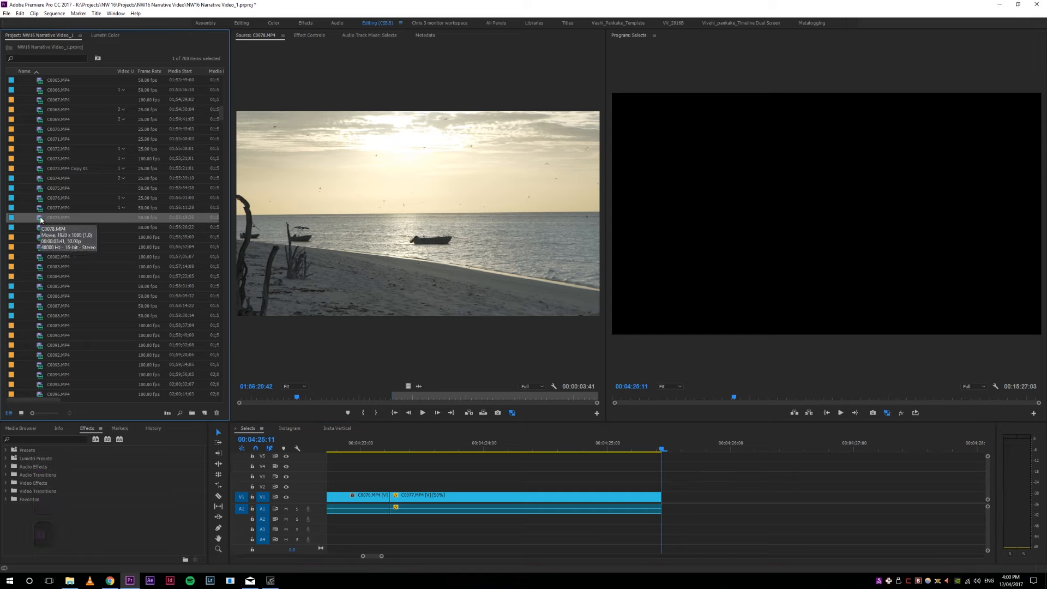
key(ctrl+r)
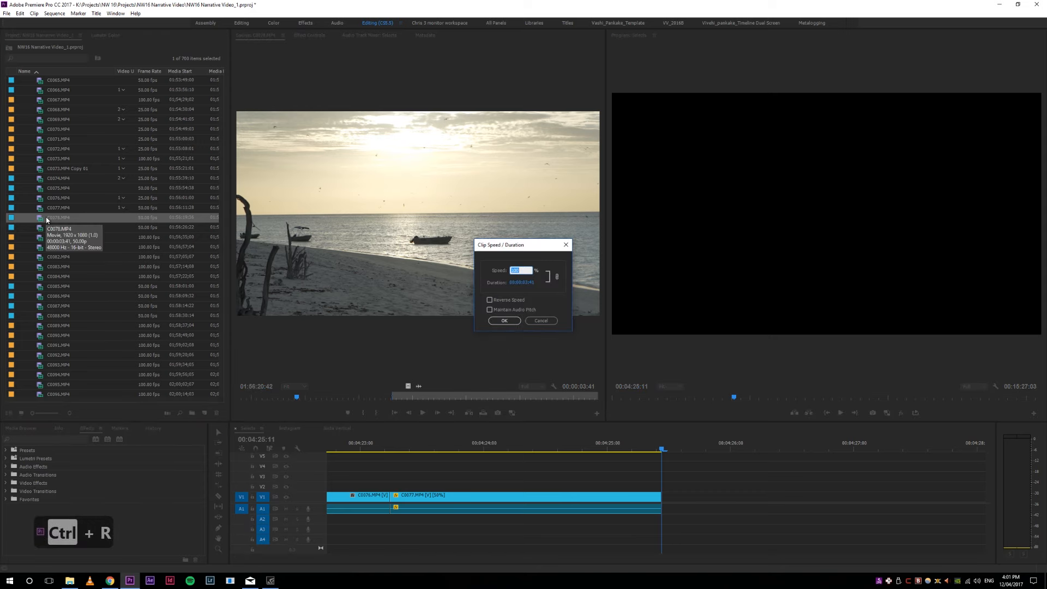
text(50)
key(Return)
drag(280, 397, 241, 398)
key(space)
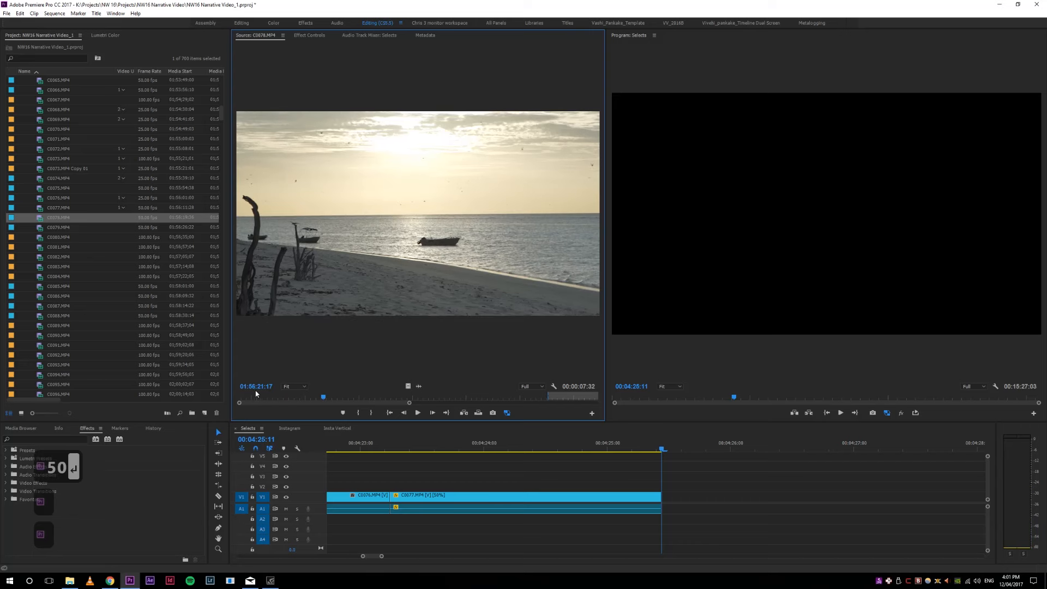
key(ctrl+z)
key(ctrl+z)
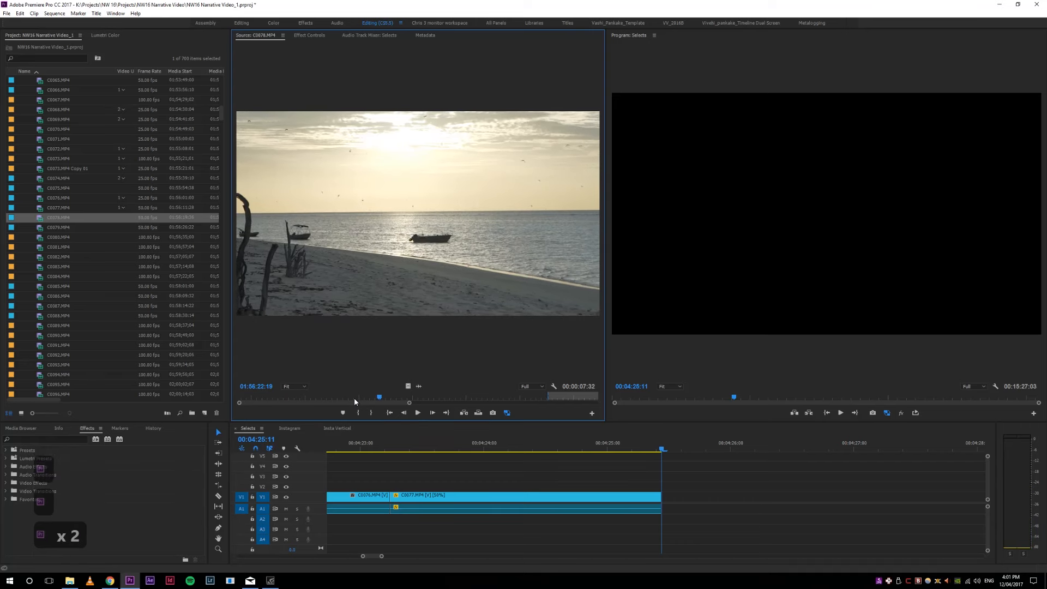
Step: Interpret the C0078.MP4 source footage at an assumed frame rate of 25 fps
click(91, 224)
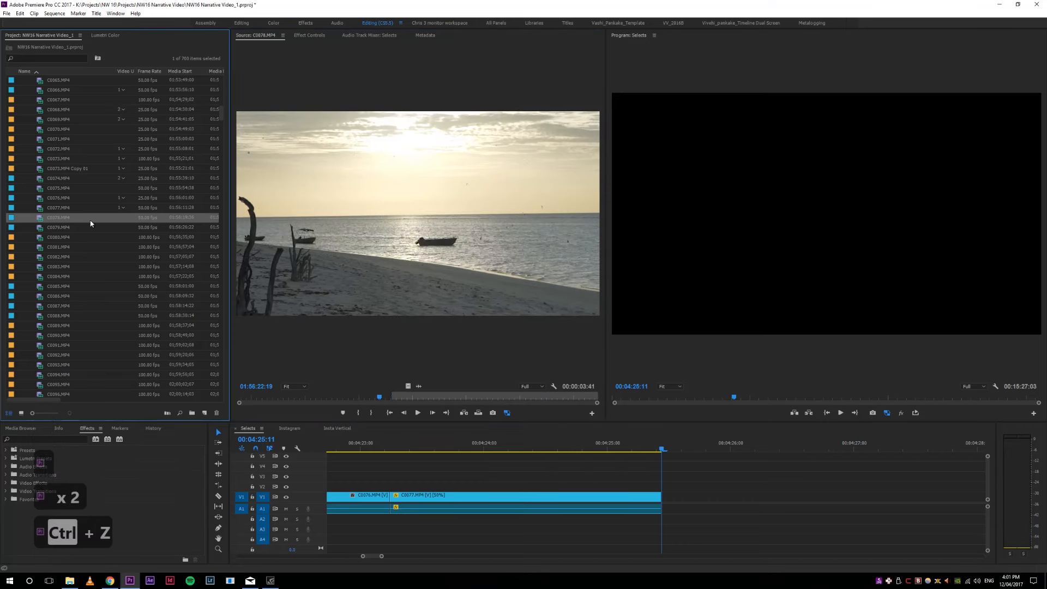
right_click(39, 221)
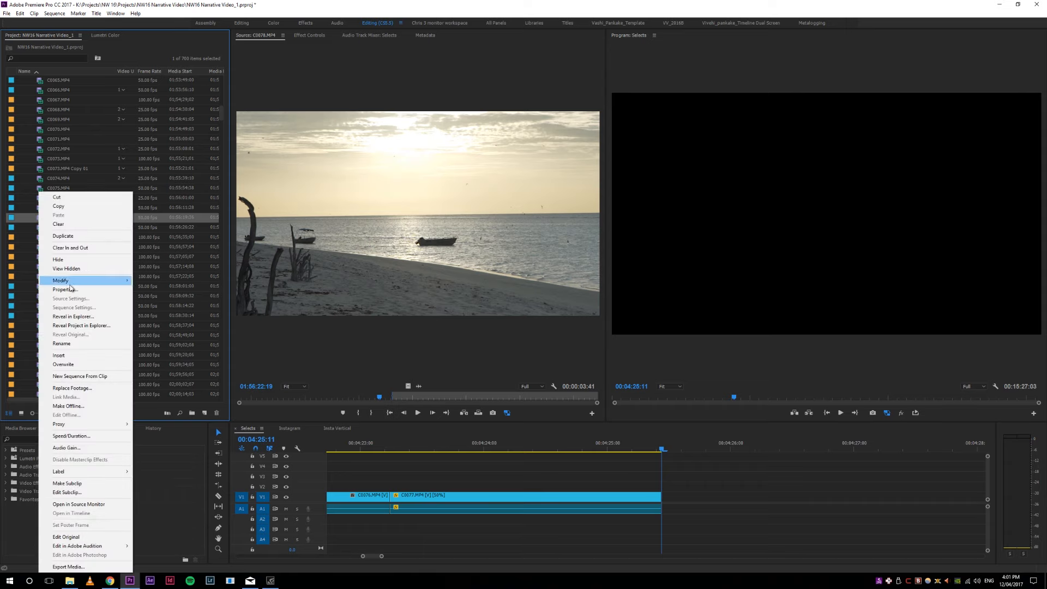
mouse_move(109, 280)
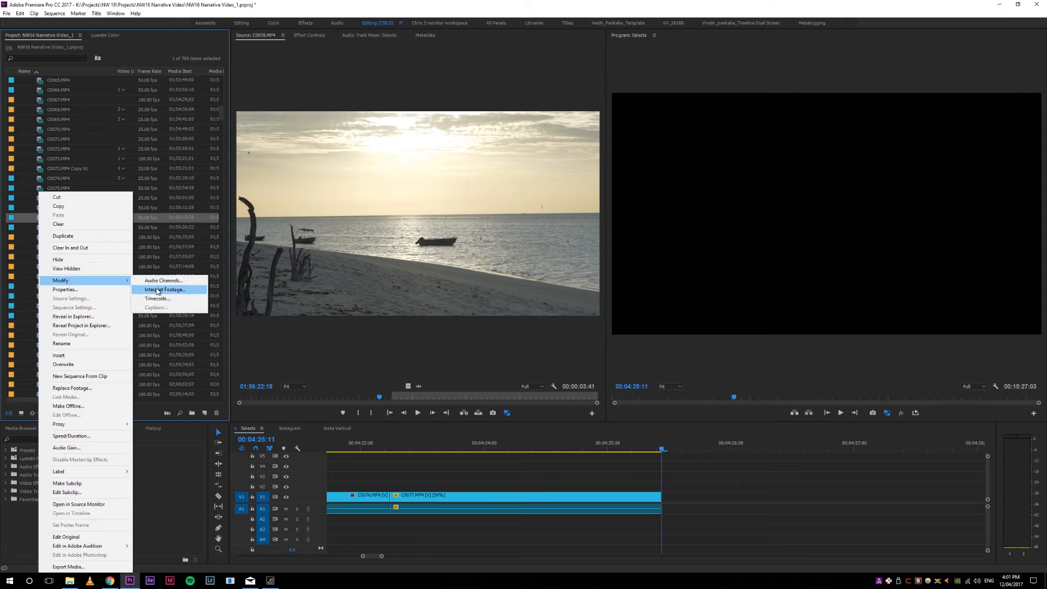
click(157, 291)
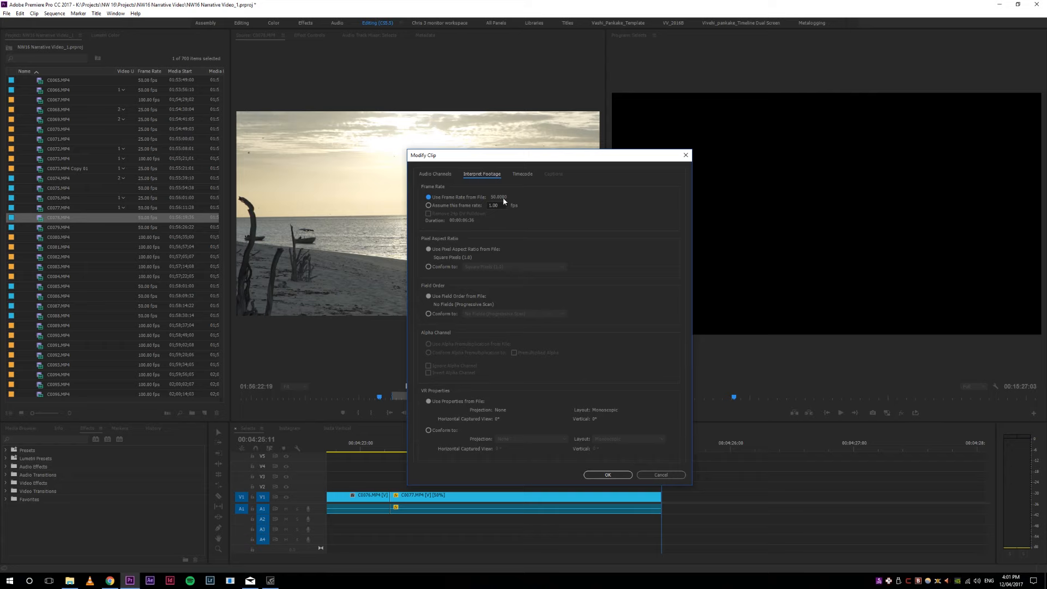
click(428, 206)
text(25)
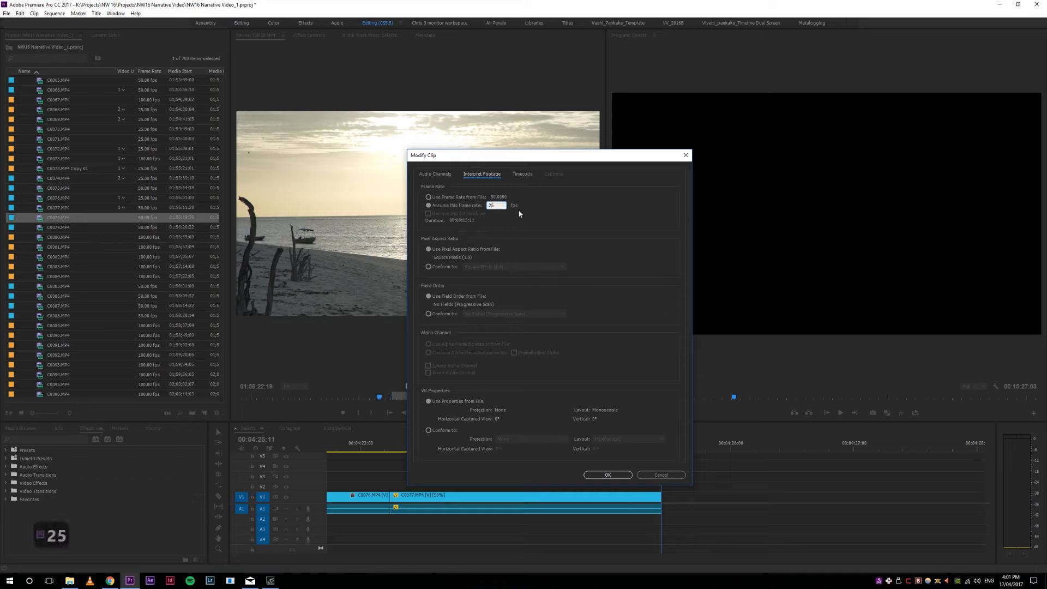
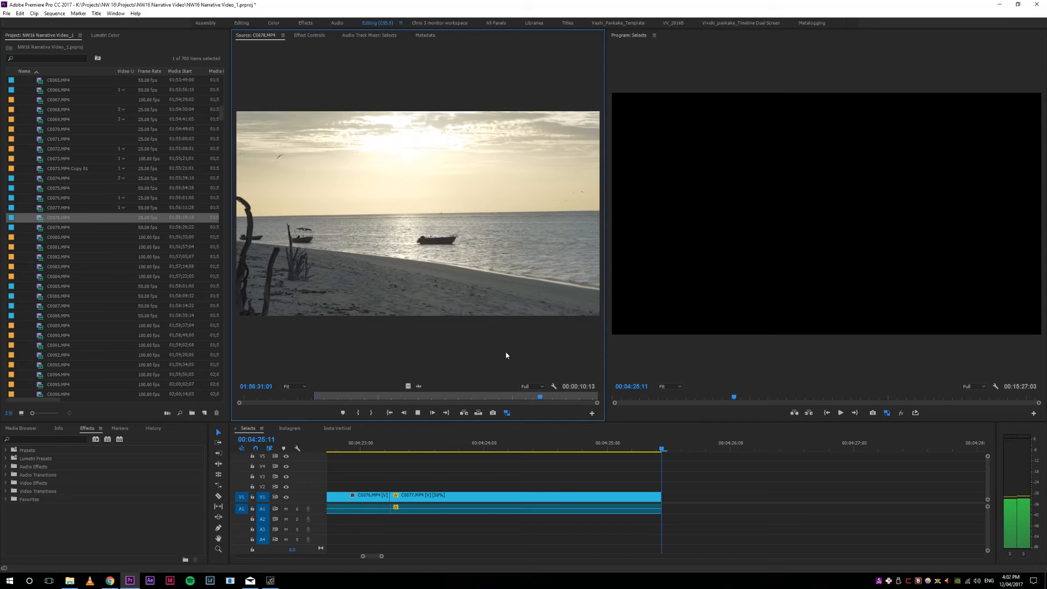
Step: Preview the reinterpreted C0078.MP4 source clip from near its start to check the slowed motion
click(352, 394)
drag(352, 394, 325, 398)
key(space)
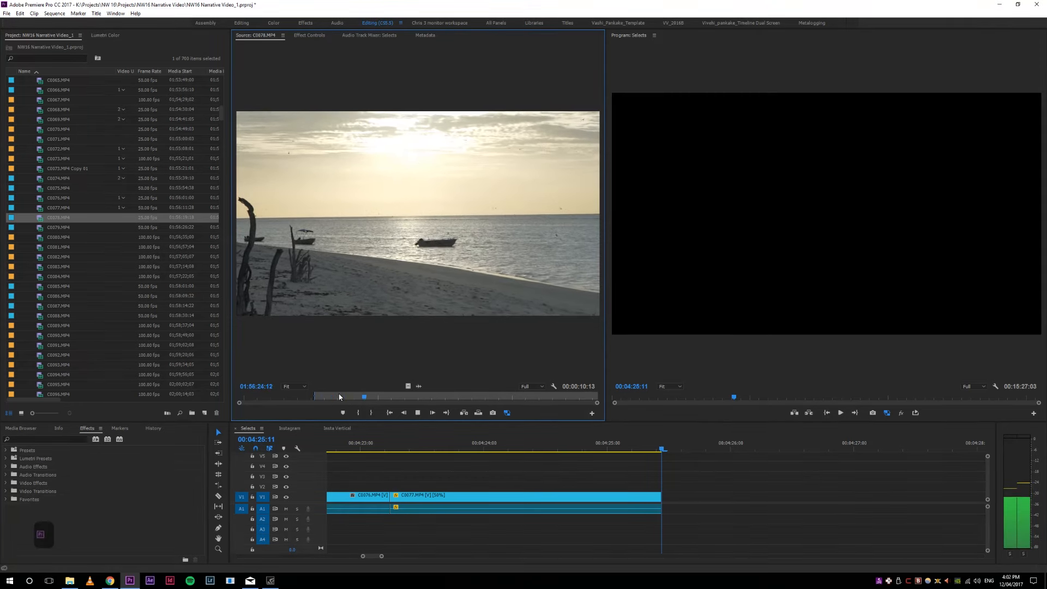
key(space)
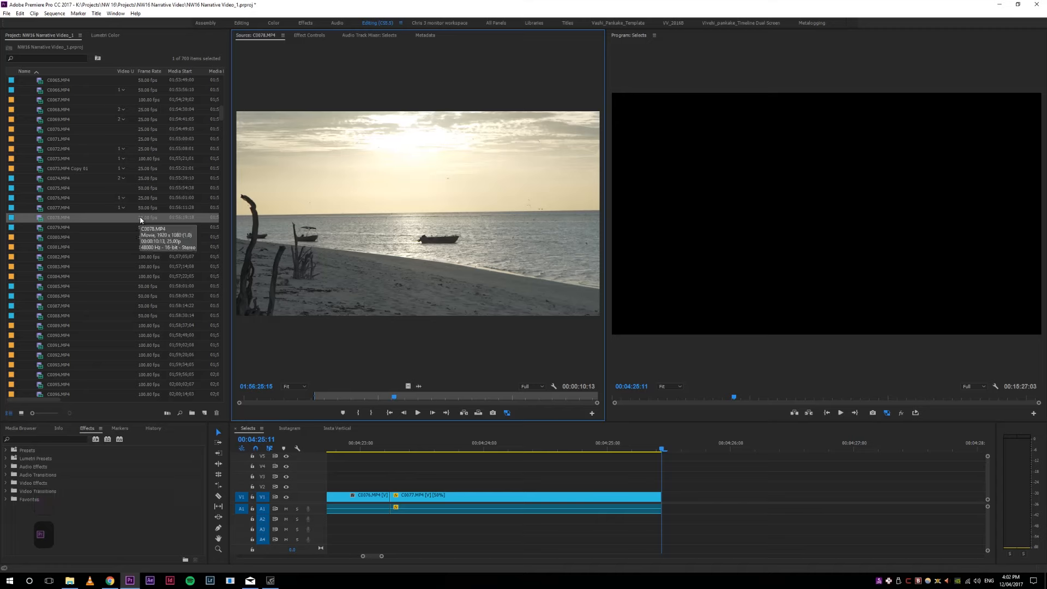
key(l)
key(l)
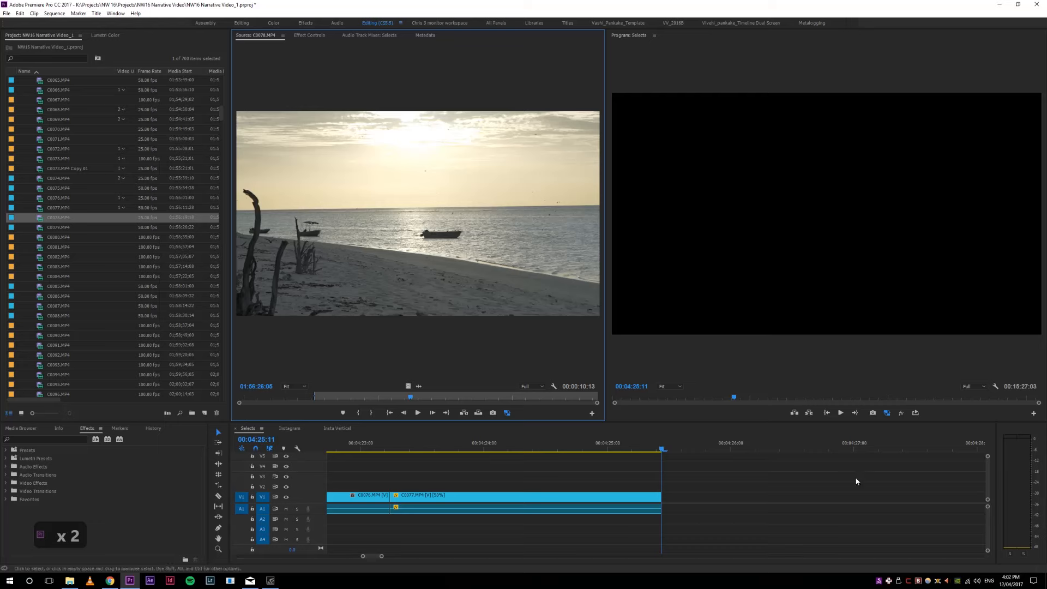
Step: Check the timebase in the Selects sequence settings and close them without changes
click(254, 432)
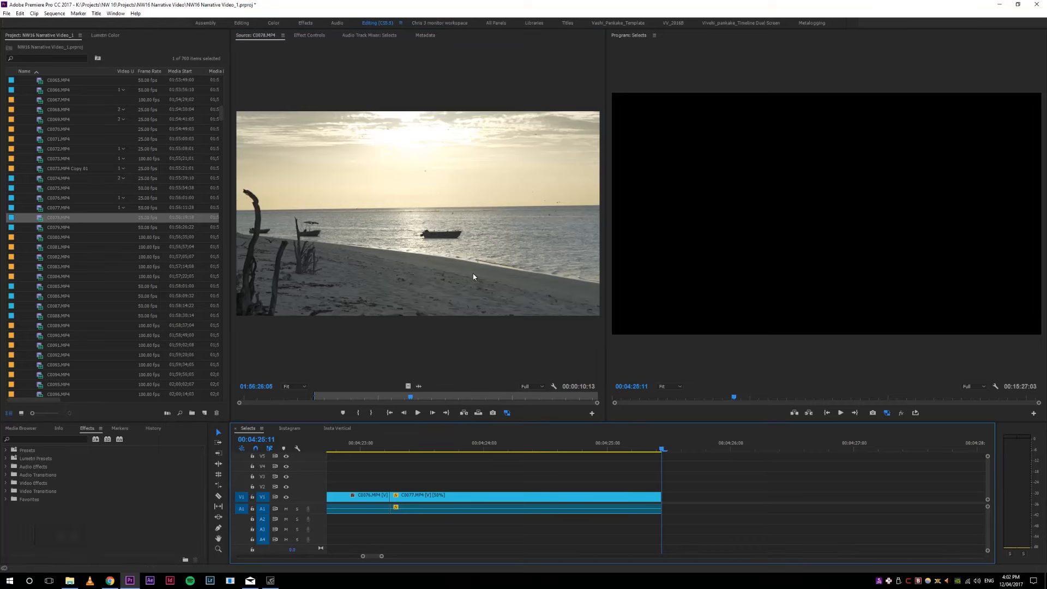
click(55, 13)
click(61, 19)
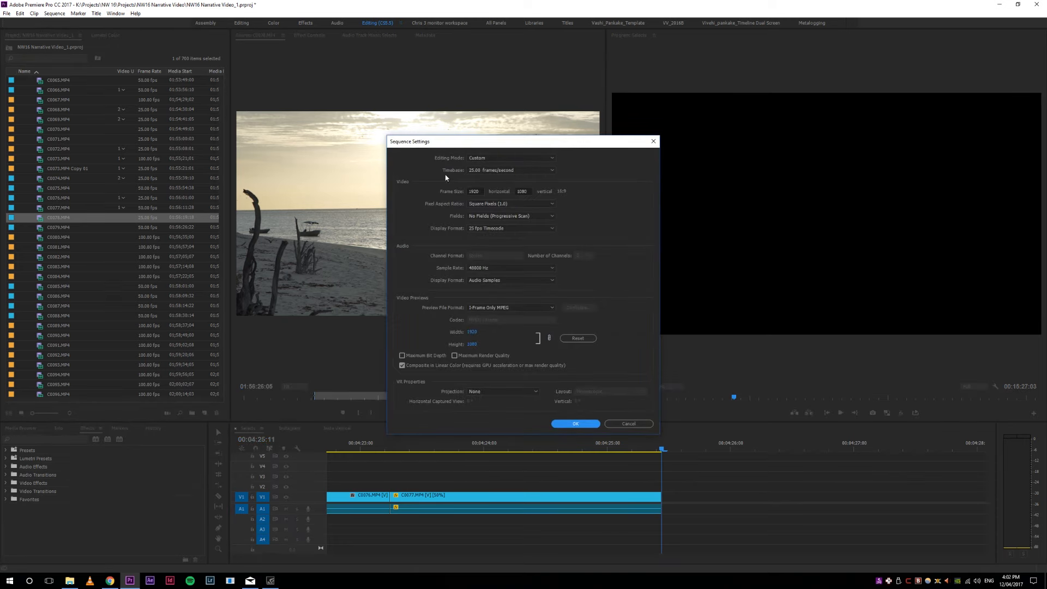
click(640, 424)
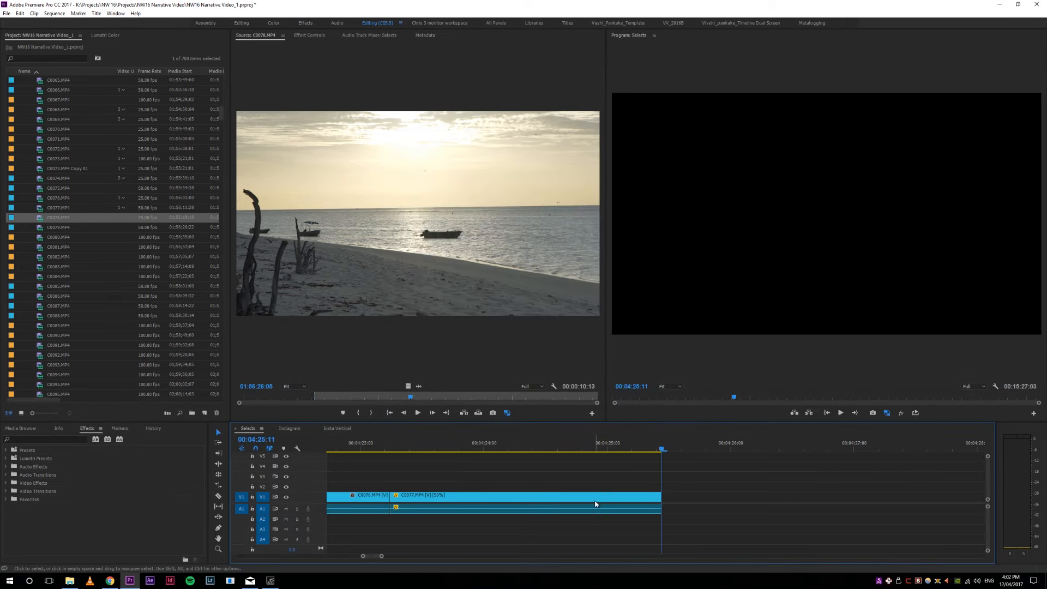
Step: Play the C0078.MP4 source clip again from its In point through to its end
click(346, 327)
key(space)
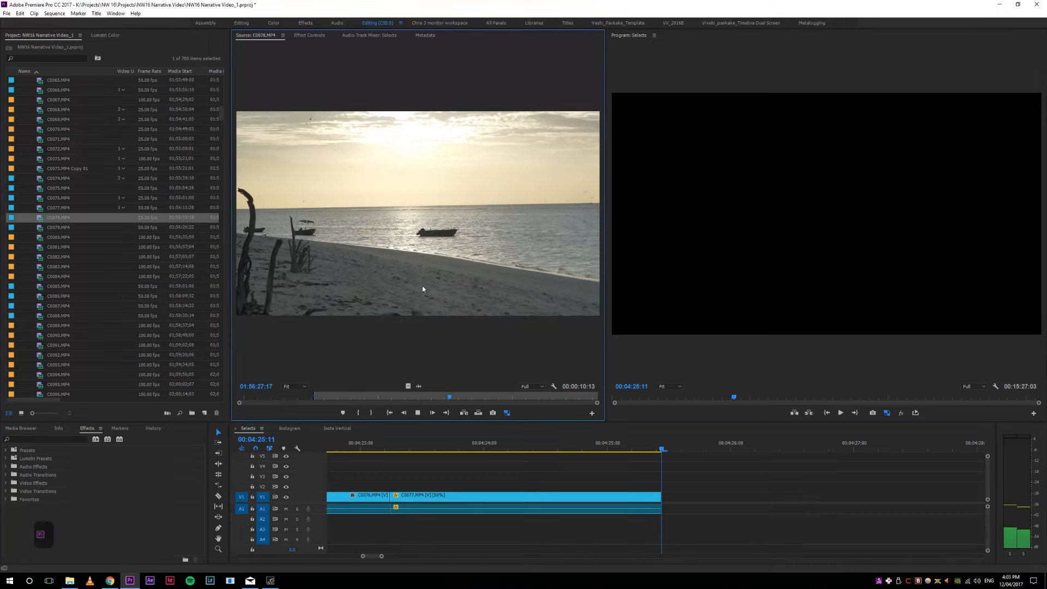
click(316, 398)
key(space)
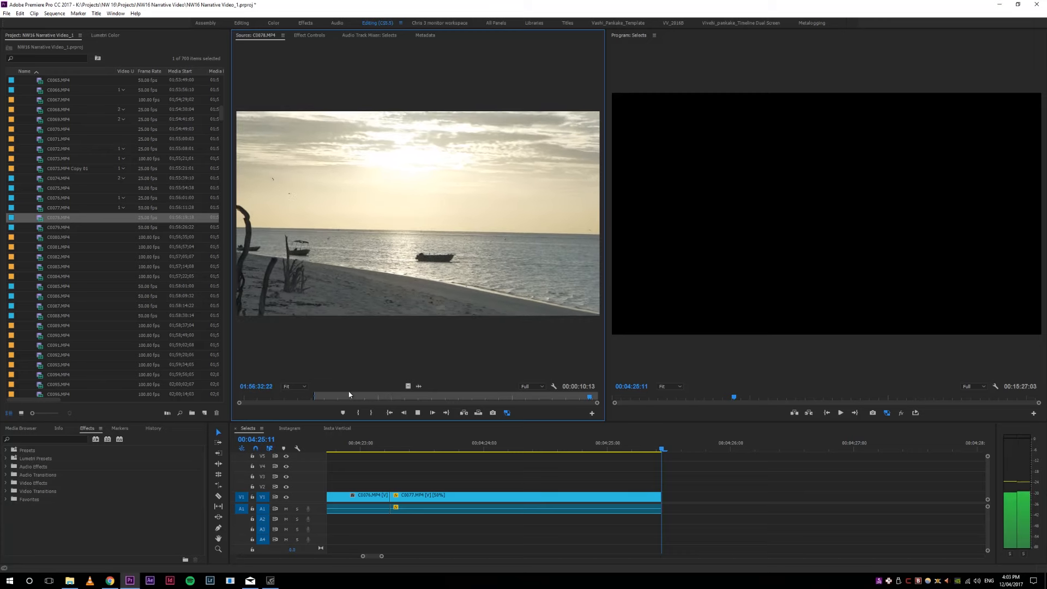
Step: Mark the Out point of the C0078.MP4 source clip at 01:56:26:17 and overwrite the marked range into Selects after C0077.MP4
click(318, 398)
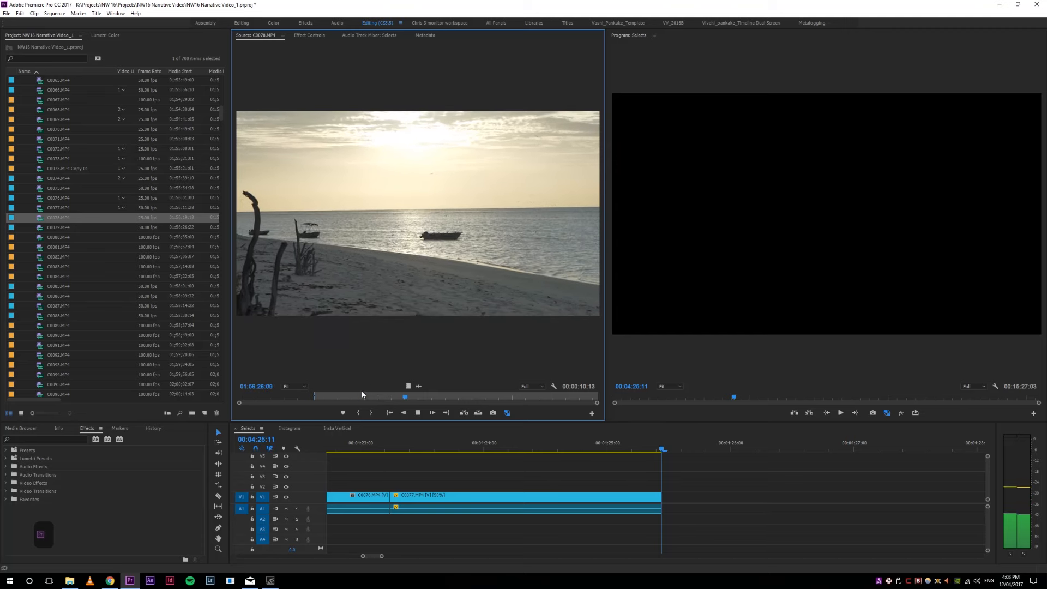
key(o)
key(space)
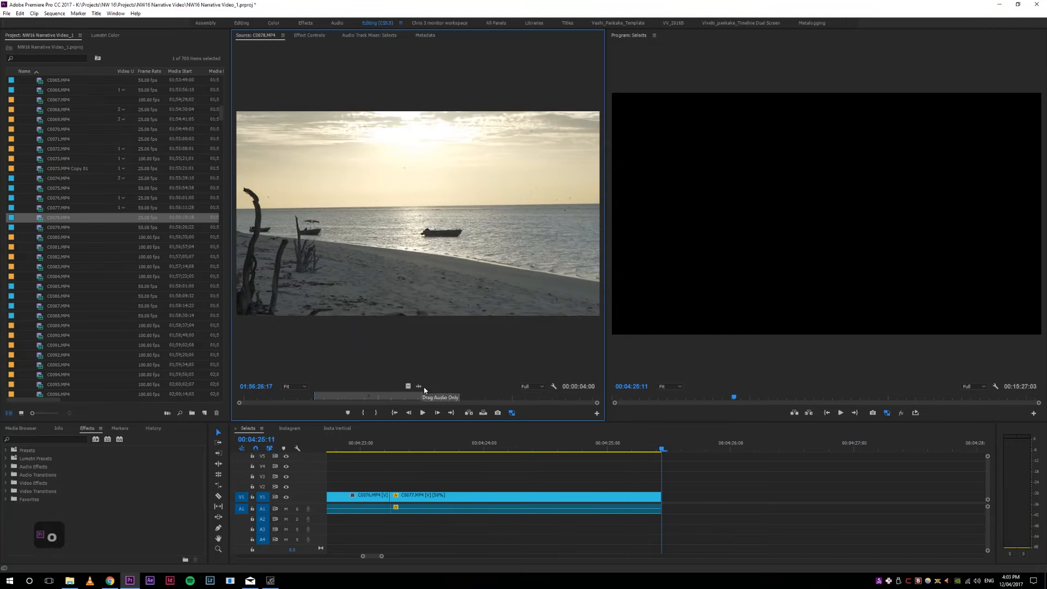
key(.)
key(4)
key(4)
key(4)
key(4)
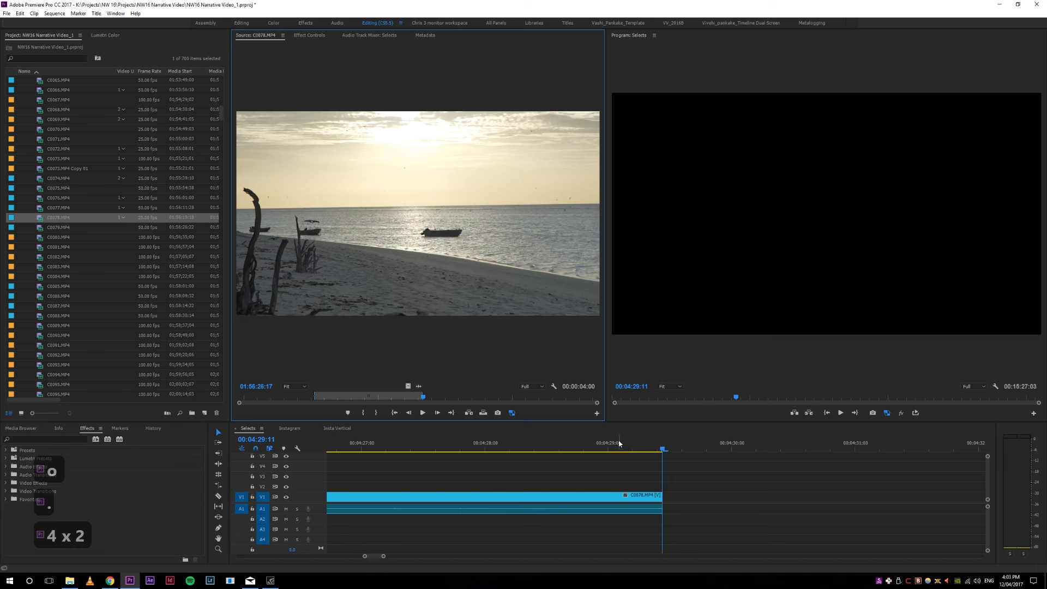
Step: Play the added C0078.MP4 clip in Selects and ripple trim its end and its start by under a second each
drag(560, 443, 545, 446)
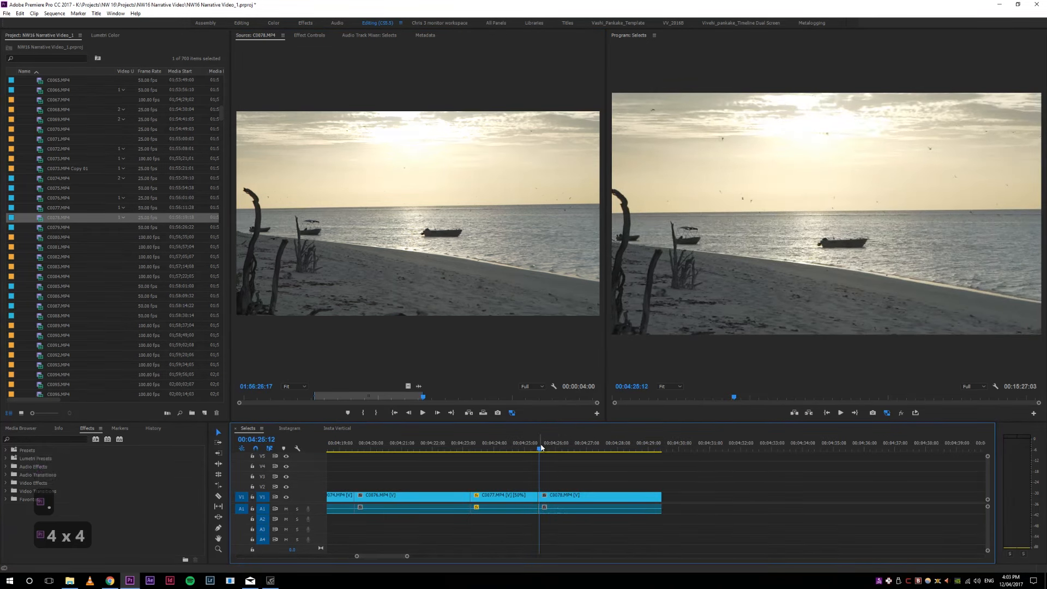
key(space)
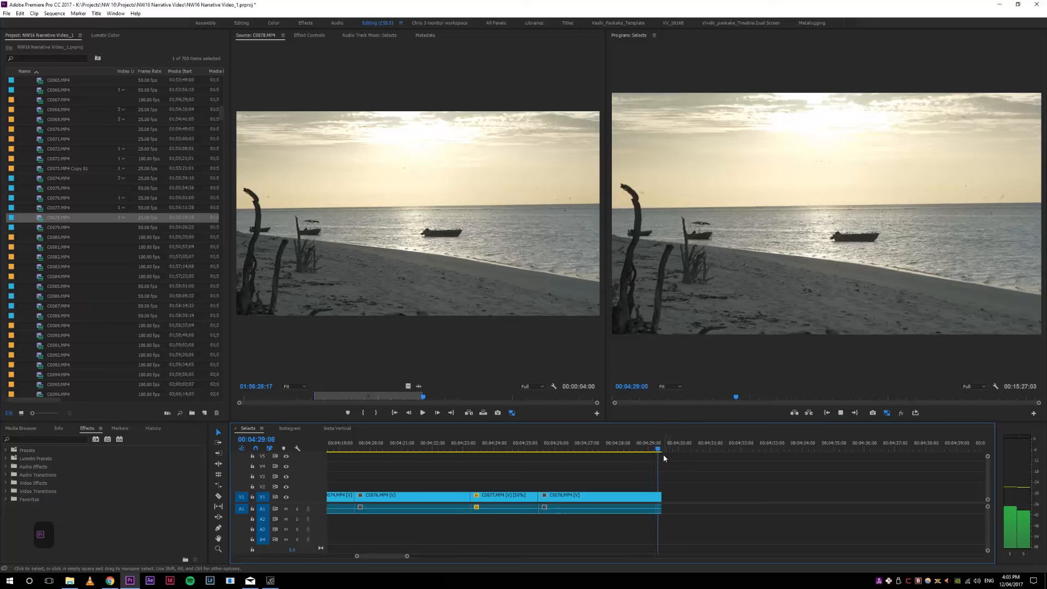
key(space)
drag(648, 450, 643, 451)
key(w)
drag(577, 451, 548, 451)
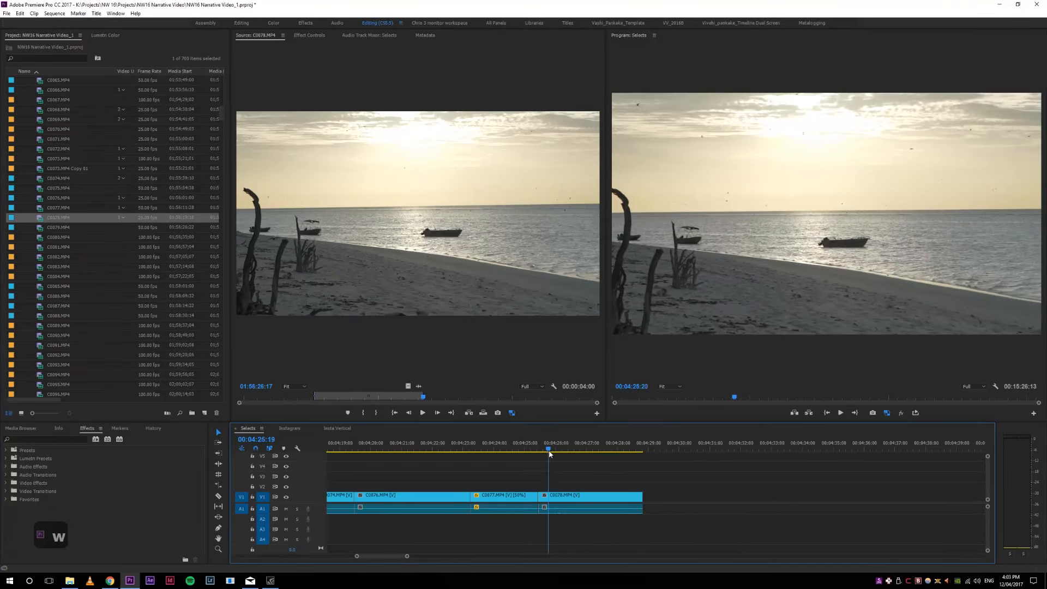
key(q)
Step: Apply the Warp Stabilizer effect to the C0078.MP4 clip in Selects and place the playhead near its start at 00:04:25:13
key(d)
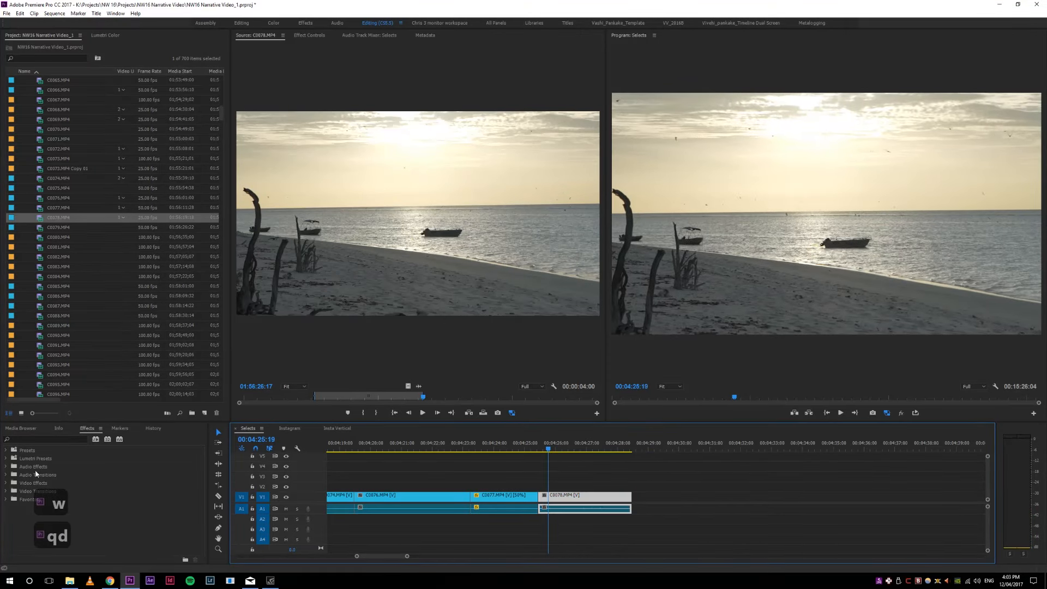
click(23, 436)
text(warp)
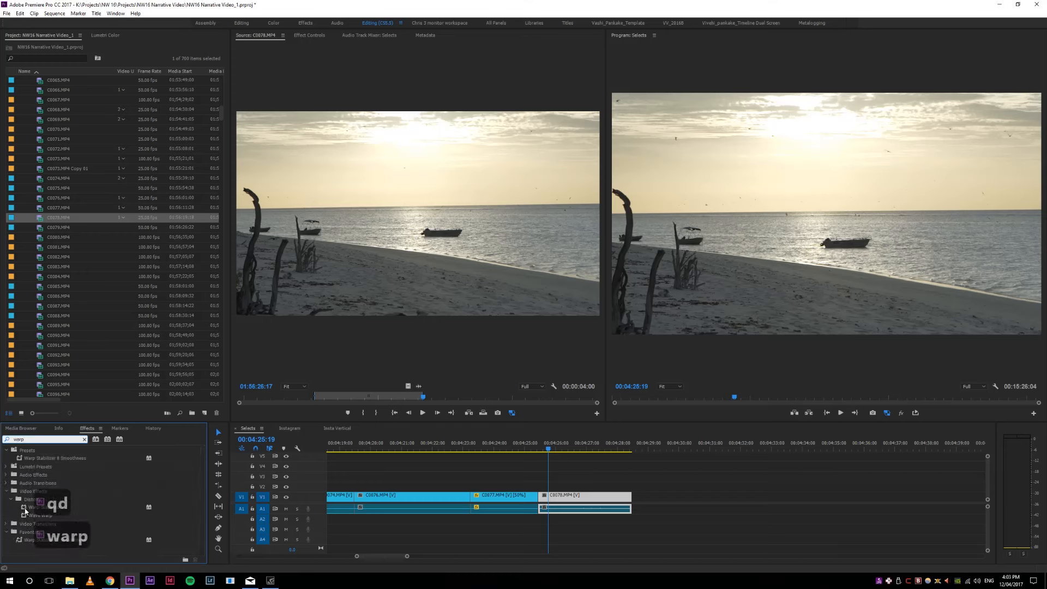
double_click(26, 507)
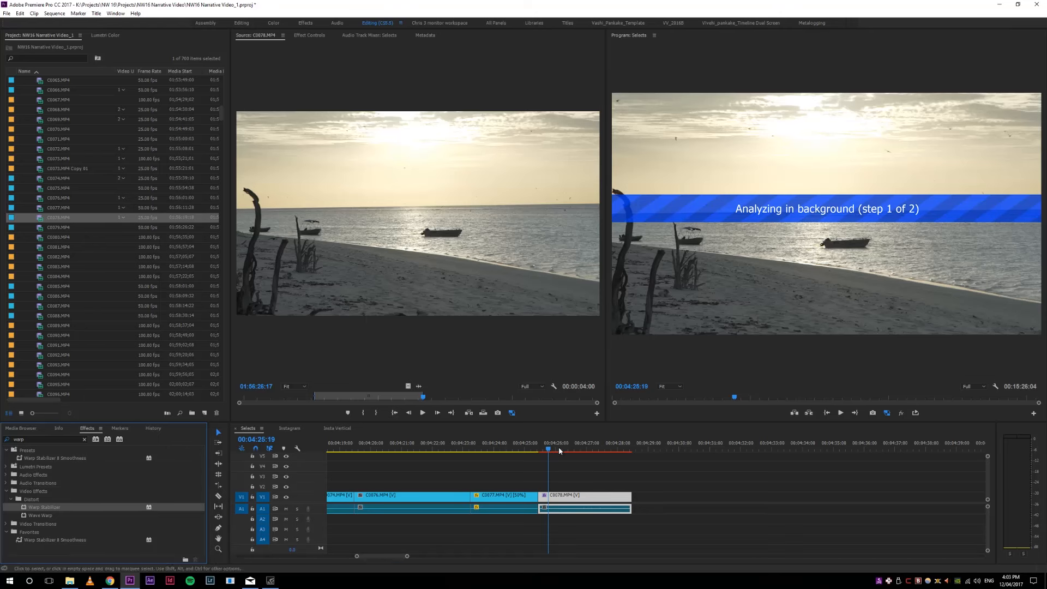
click(542, 450)
key(5)
key(5)
key(4)
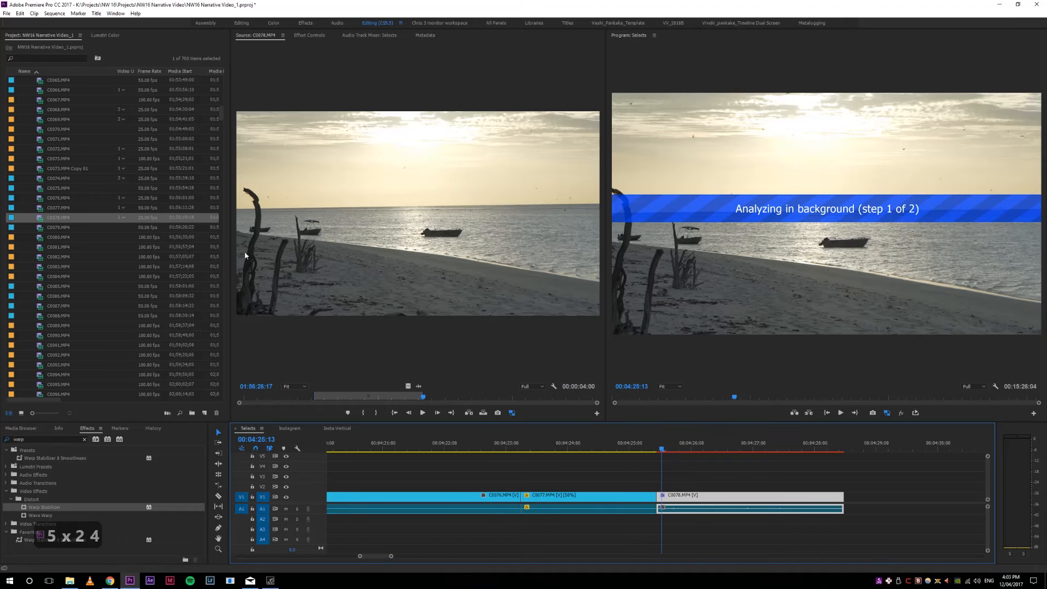
Step: Place the C0077.MP4 project clip on V1 in Selects, just after the stabilized C0078.MP4 clip
click(43, 221)
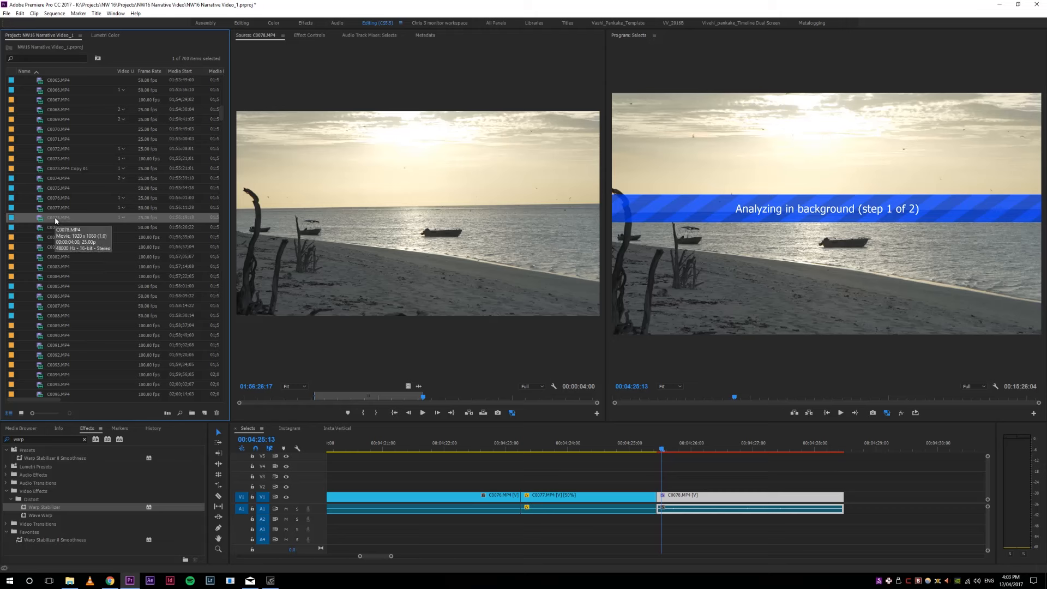
key(Up)
drag(165, 238, 858, 496)
click(887, 444)
key(5)
key(4)
key(5)
click(692, 497)
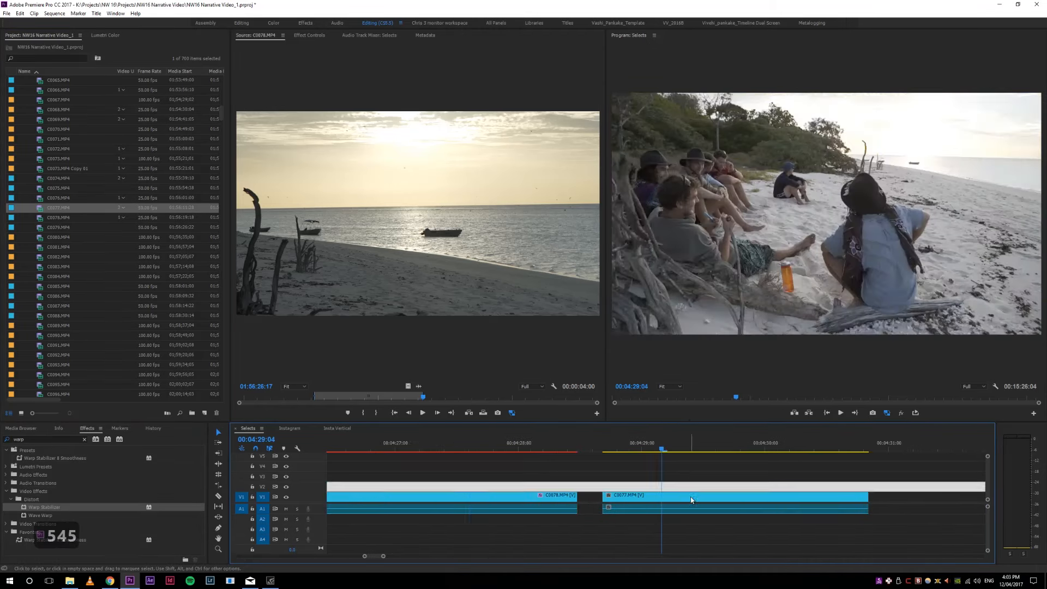
Step: Try the Warp Stabilizer effect on the newly placed C0077.MP4 clip and delete that clip from Selects
drag(31, 508, 716, 500)
click(700, 503)
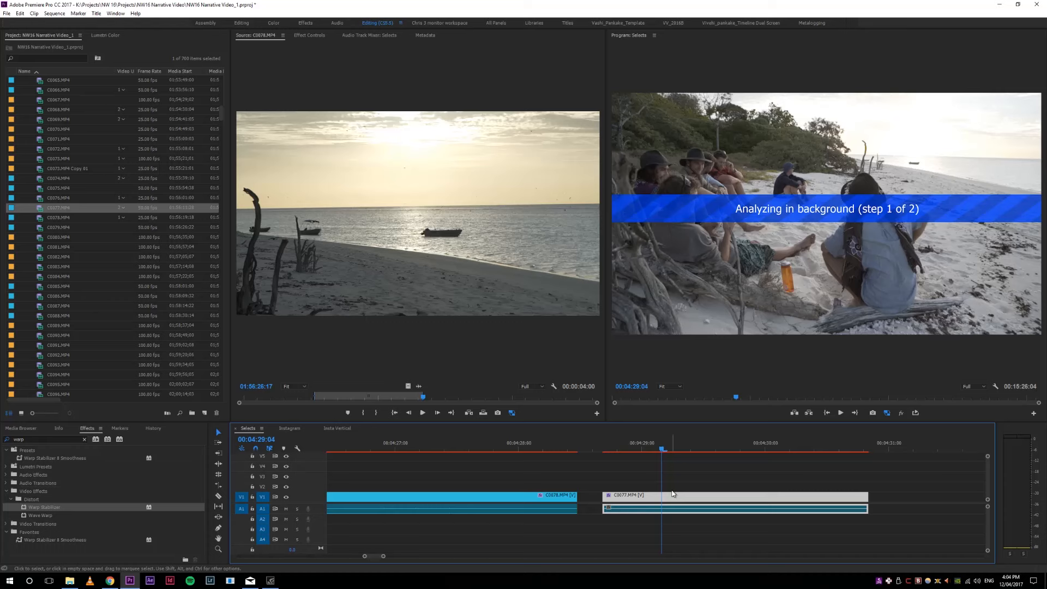
key(Delete)
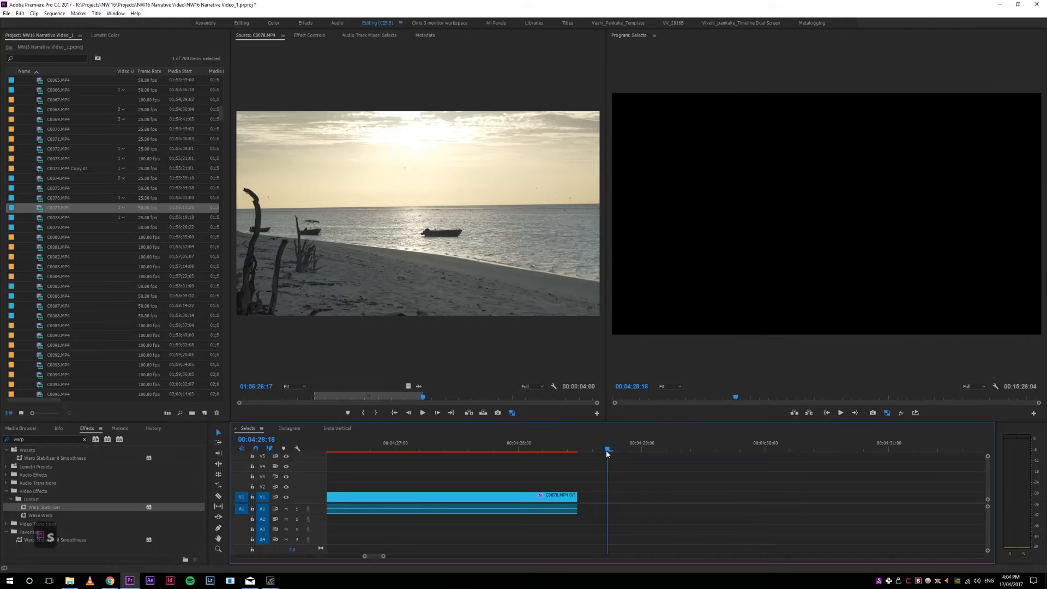
Step: Place C0077.MP4 once more after the C0078.MP4 clip in Selects, look over its Nest command, and delete the clip
drag(607, 454, 571, 455)
key(4)
key(4)
click(648, 443)
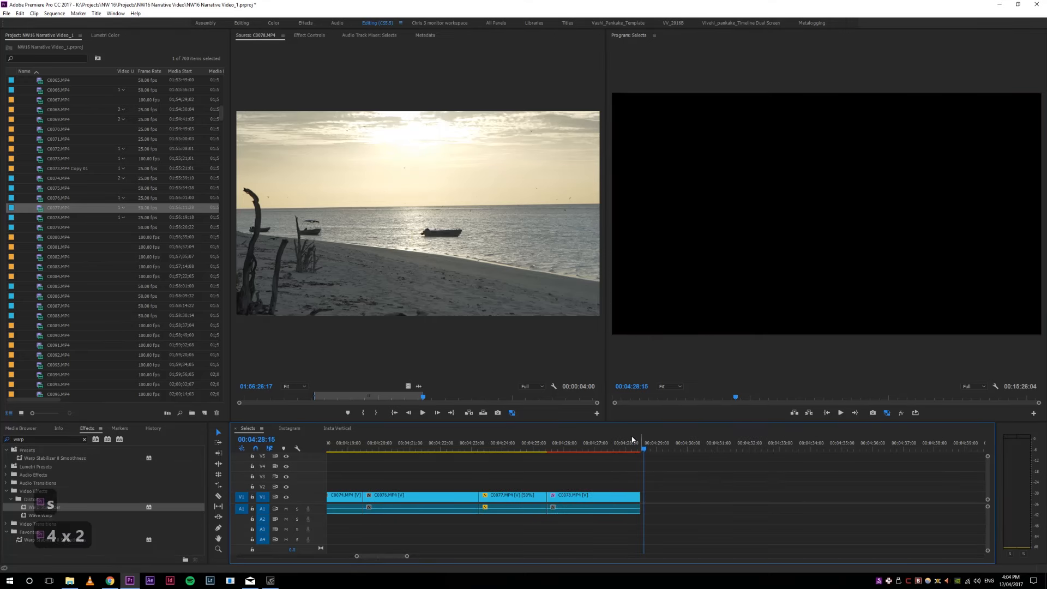
drag(43, 207, 650, 497)
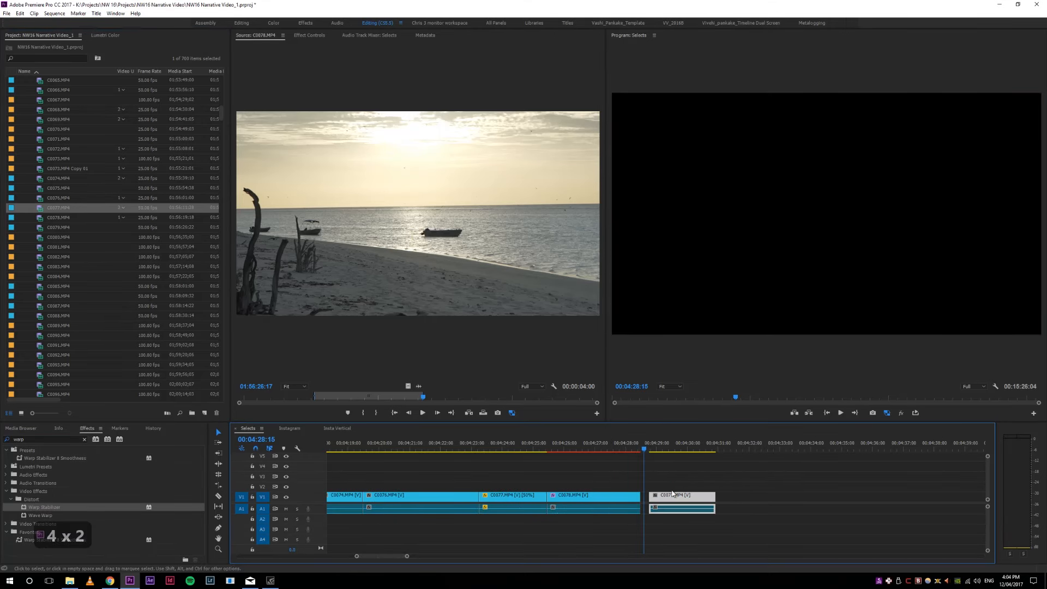
click(678, 450)
right_click(685, 500)
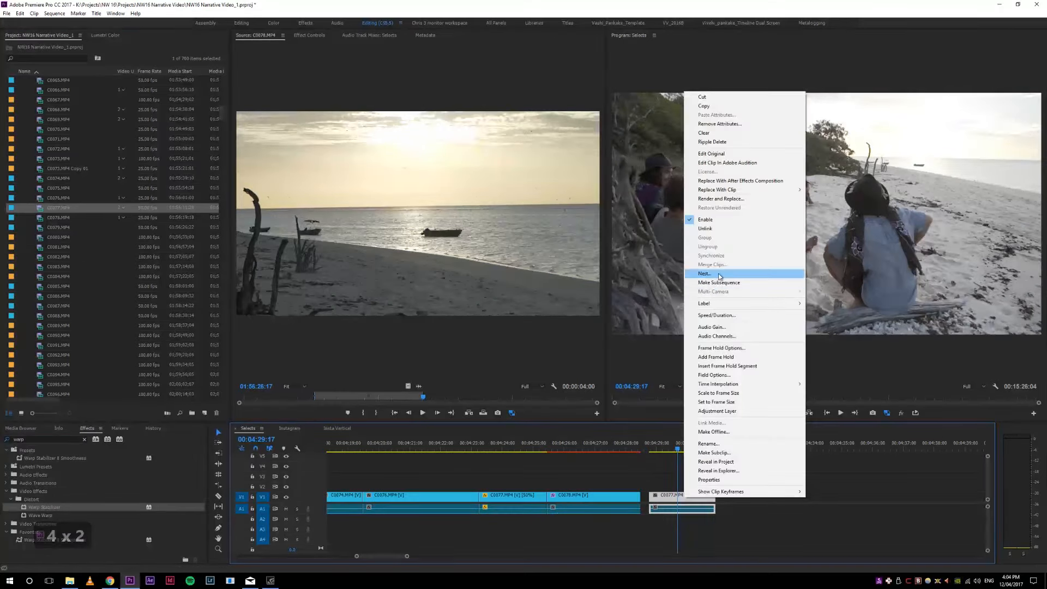
click(690, 537)
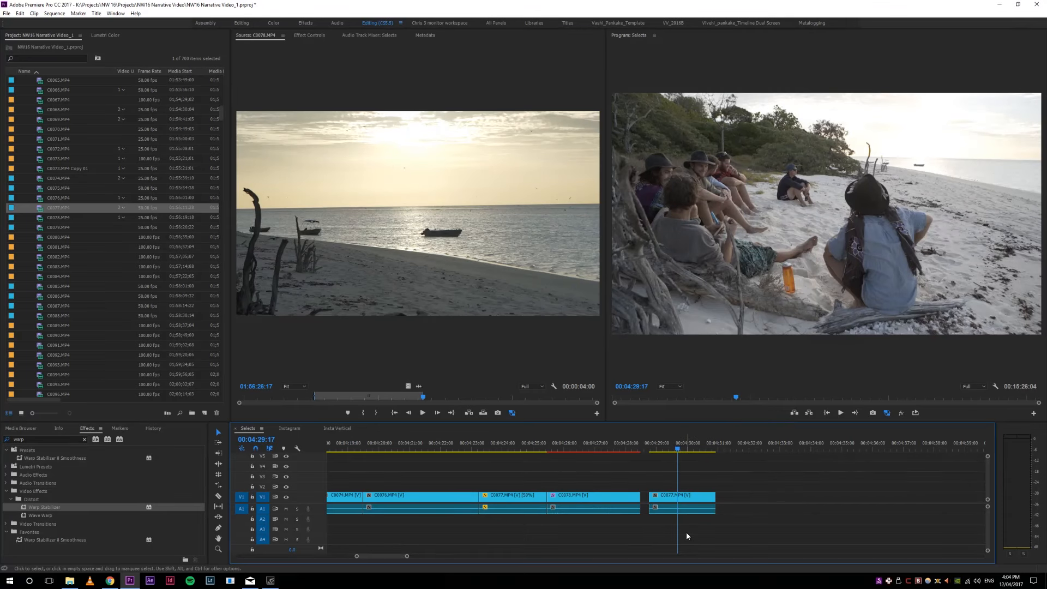
drag(687, 536, 722, 464)
key(Delete)
Step: Start the Warp Stabilizer analysis for the C0078.MP4 clip in Selects
drag(606, 444, 572, 446)
key(5)
key(5)
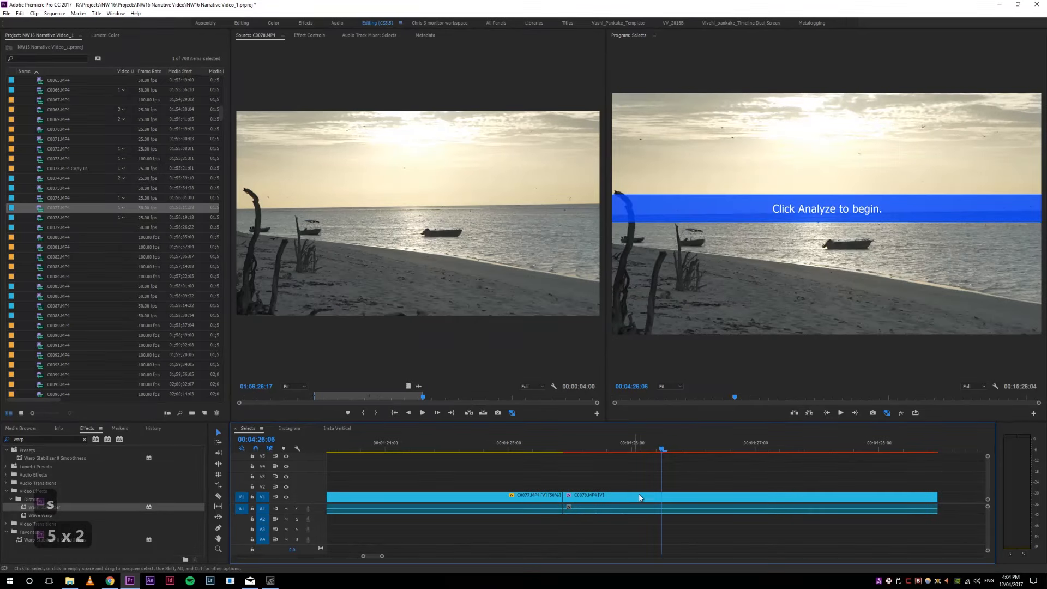
click(629, 500)
click(310, 35)
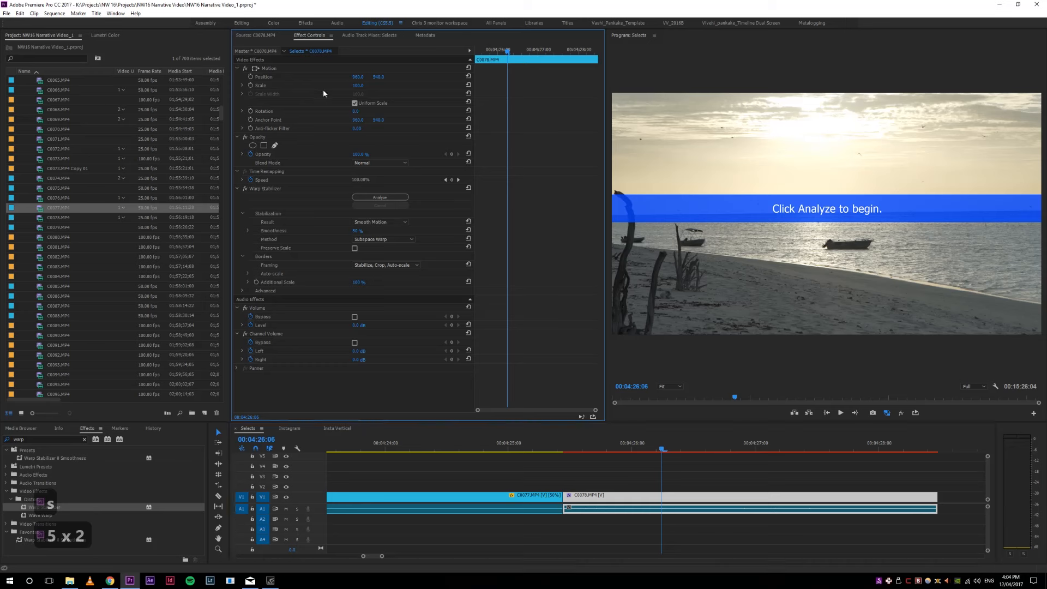
click(381, 197)
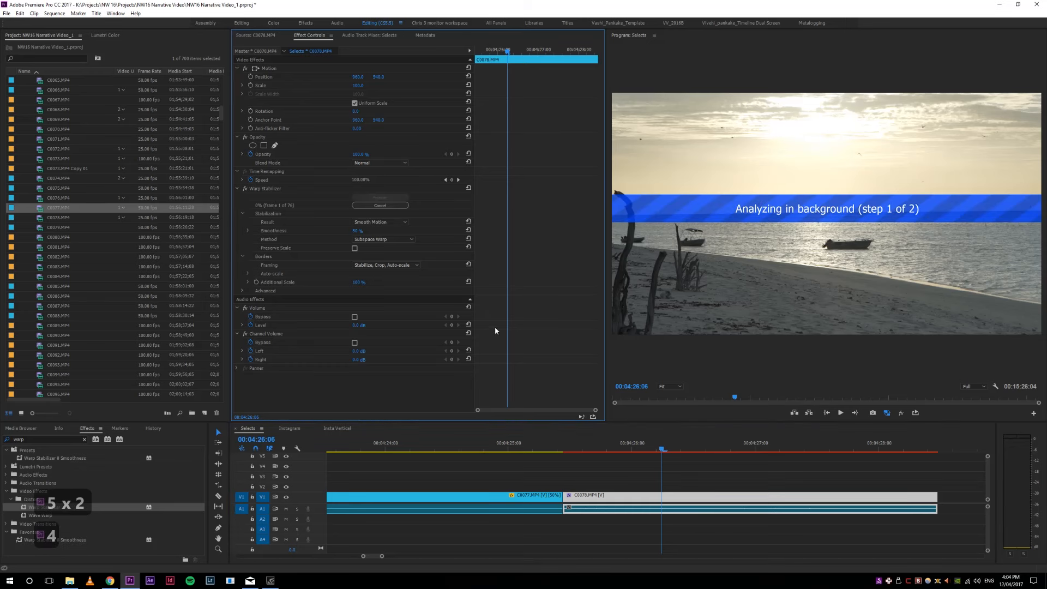
Step: Move the Selects playhead to the end of the C0078.MP4 clip at 00:04:28:12
drag(662, 449, 865, 447)
key(4)
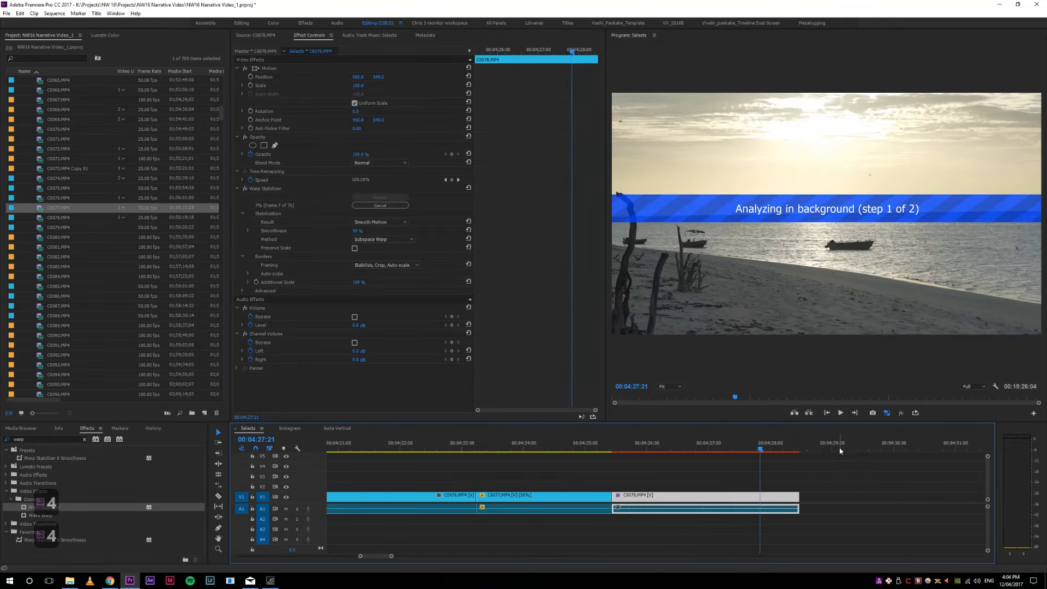
key(equal)
key(equal)
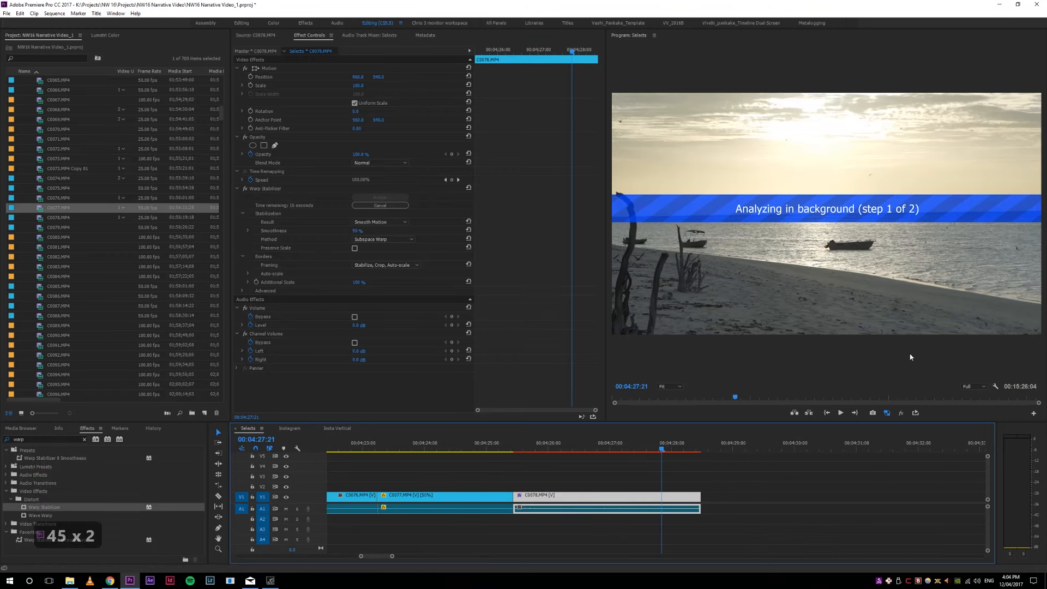
drag(690, 443, 713, 455)
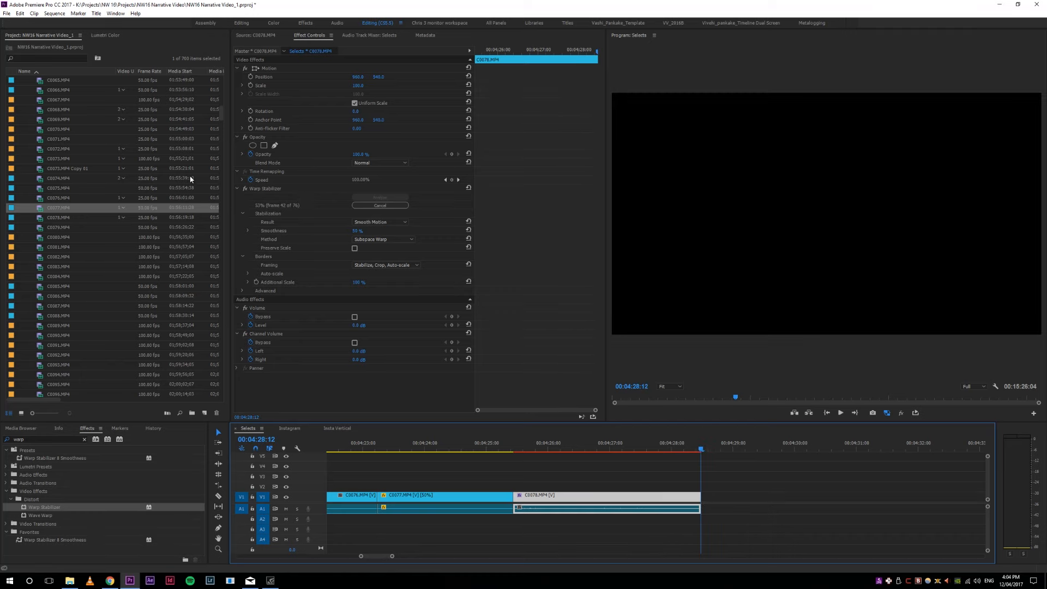
Step: Open the project clip C0079.MP4 as source and play through it to judge its usable action
double_click(40, 227)
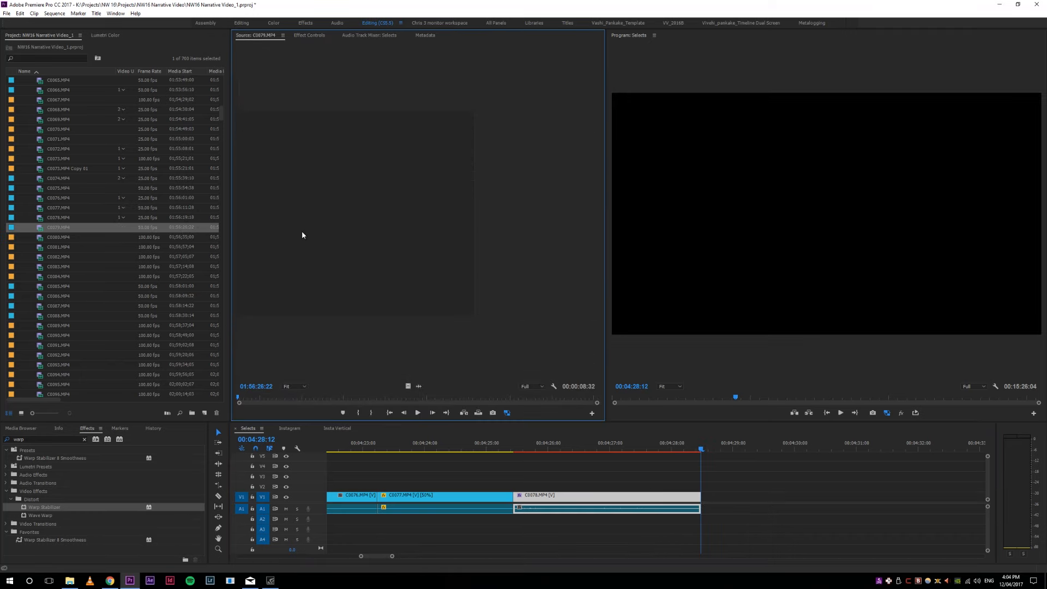
key(space)
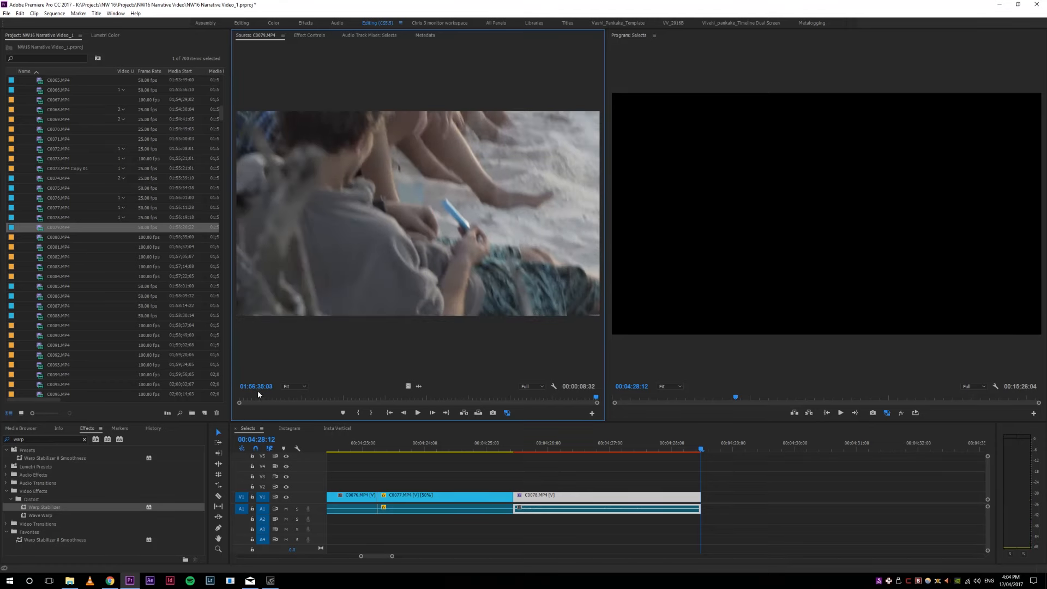
key(space)
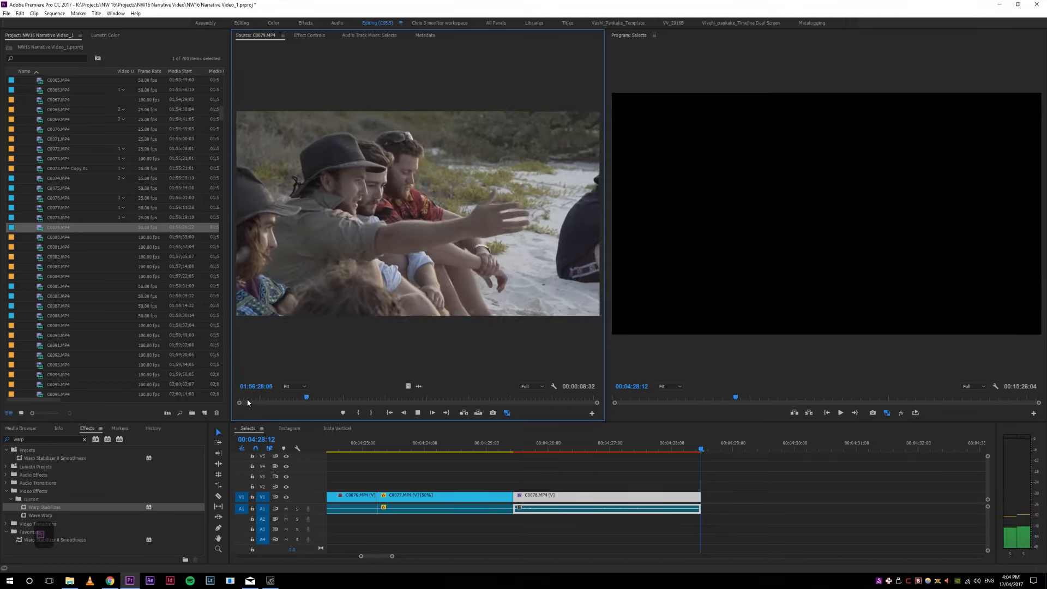
key(space)
key(space)
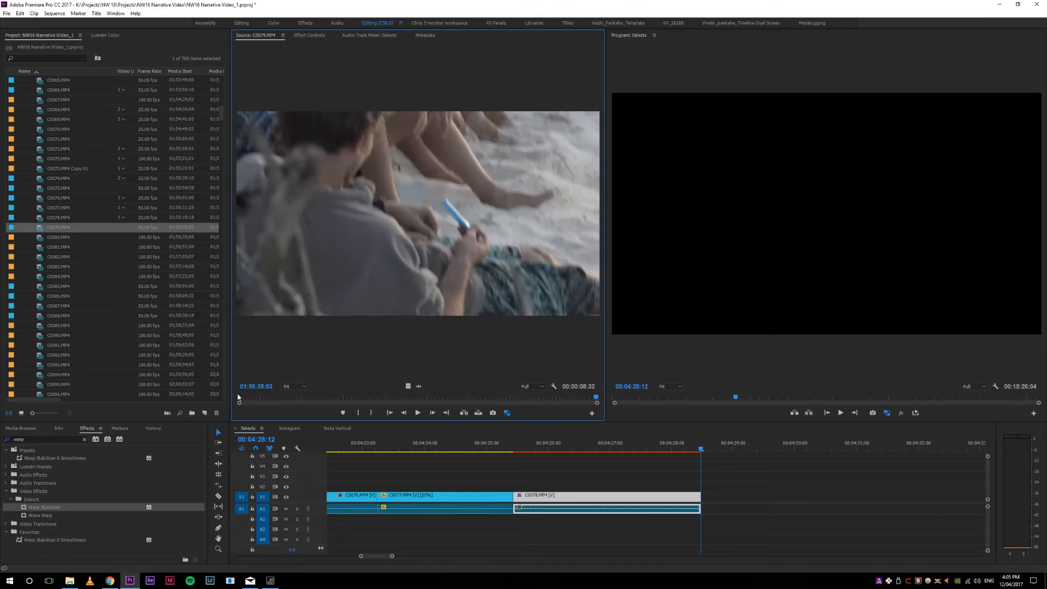
click(237, 399)
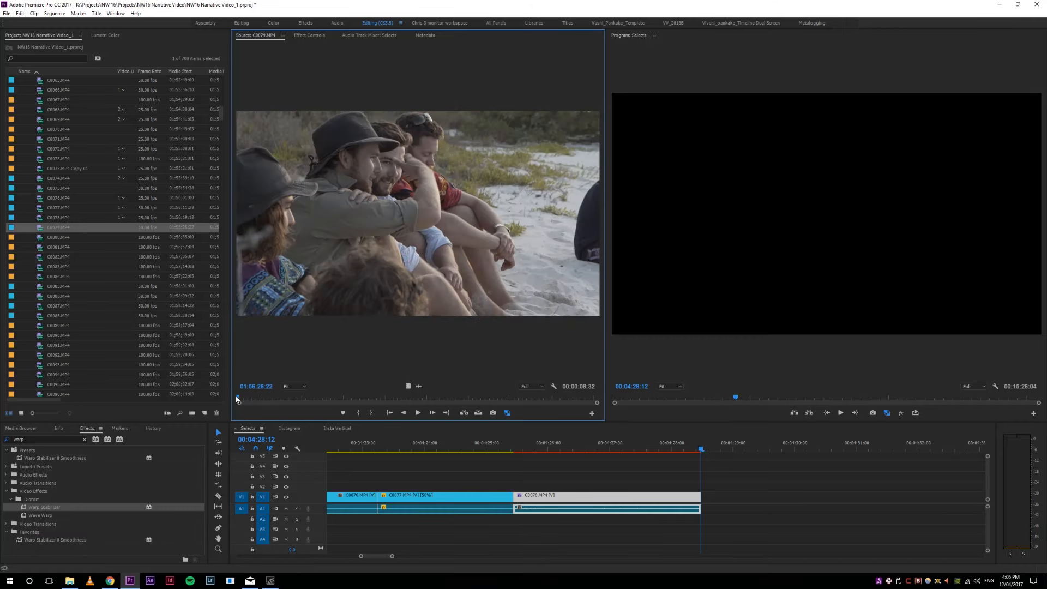
key(space)
click(274, 400)
Step: Interpret the C0079.MP4 footage with an assumed frame rate of 25 fps
click(36, 226)
key(/)
key(Down)
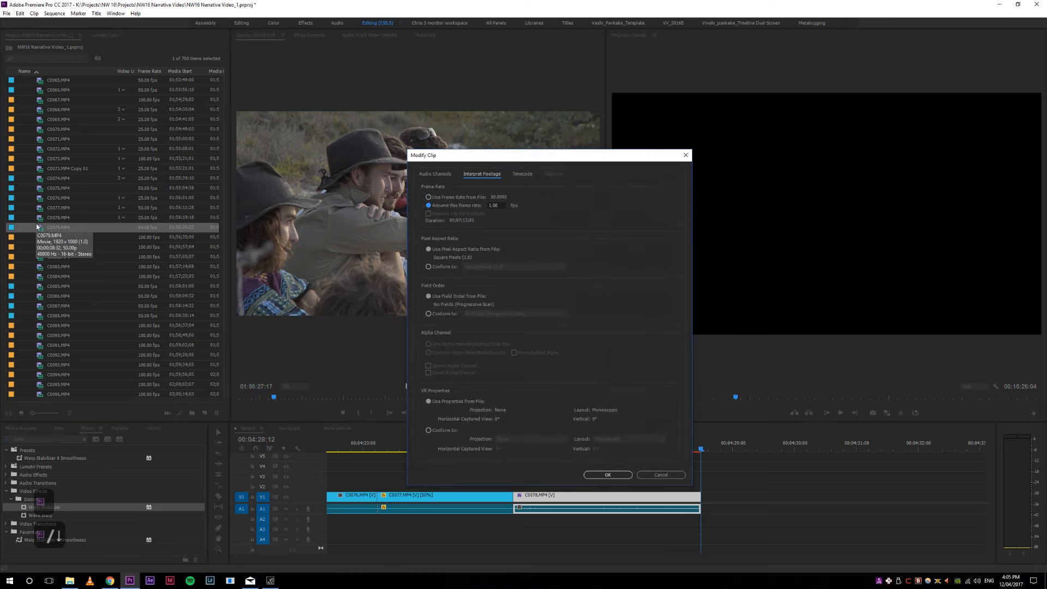
text(25)
key(Return)
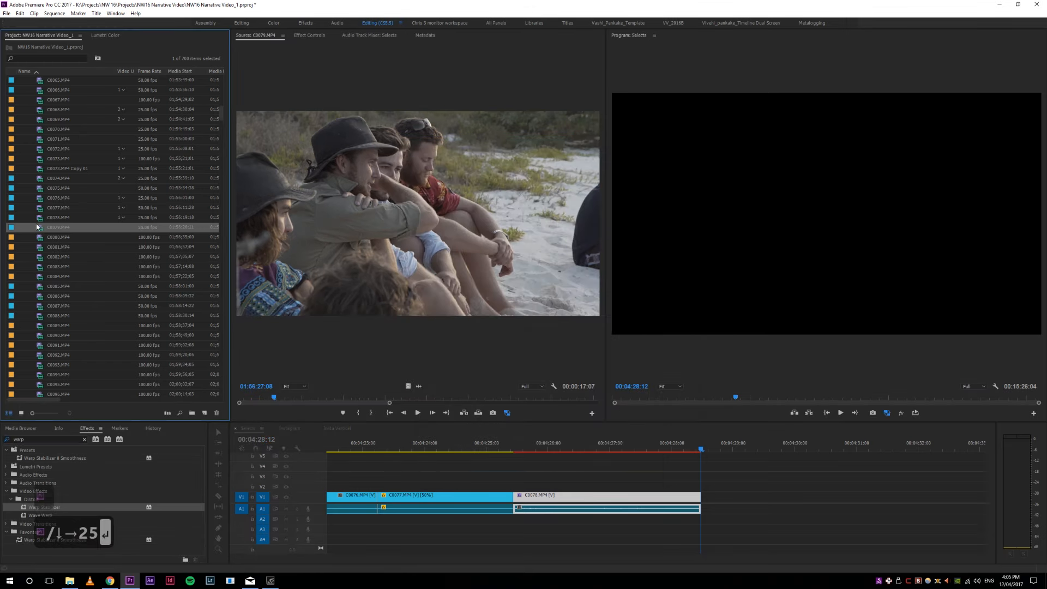
Step: Play the slowed C0079.MP4 source and mark In and Out around a section of about 00:00:04:18, ending at 01:56:35:15
click(264, 396)
key(space)
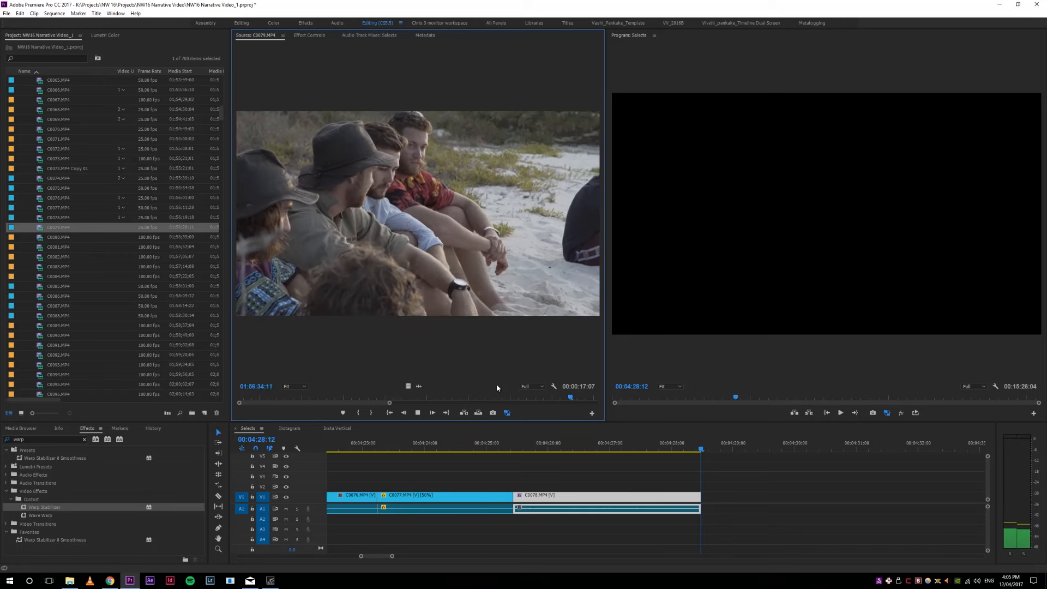
key(space)
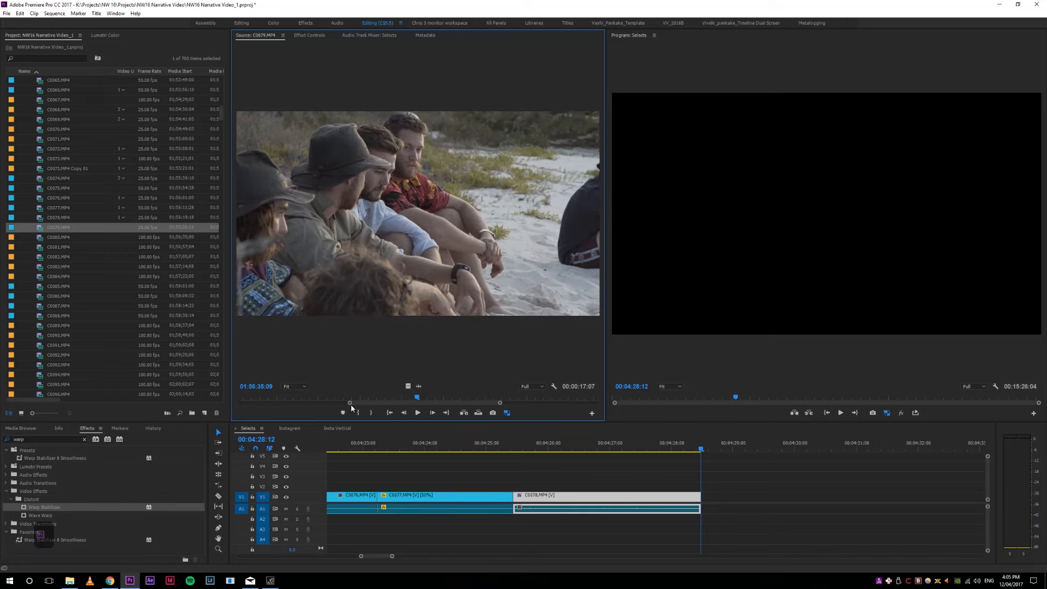
drag(422, 399, 251, 398)
key(i)
key(space)
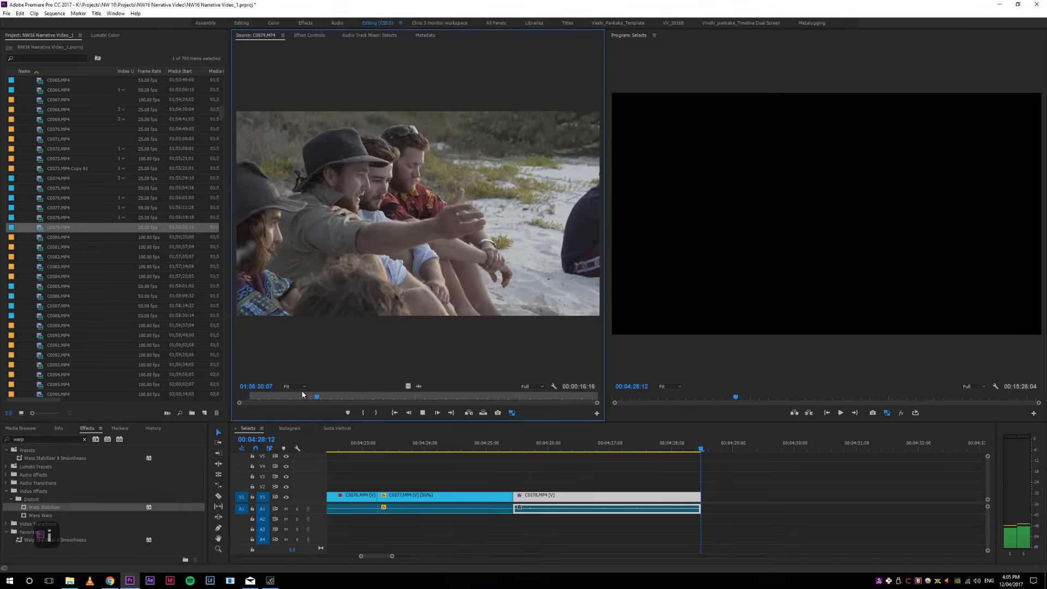
key(i)
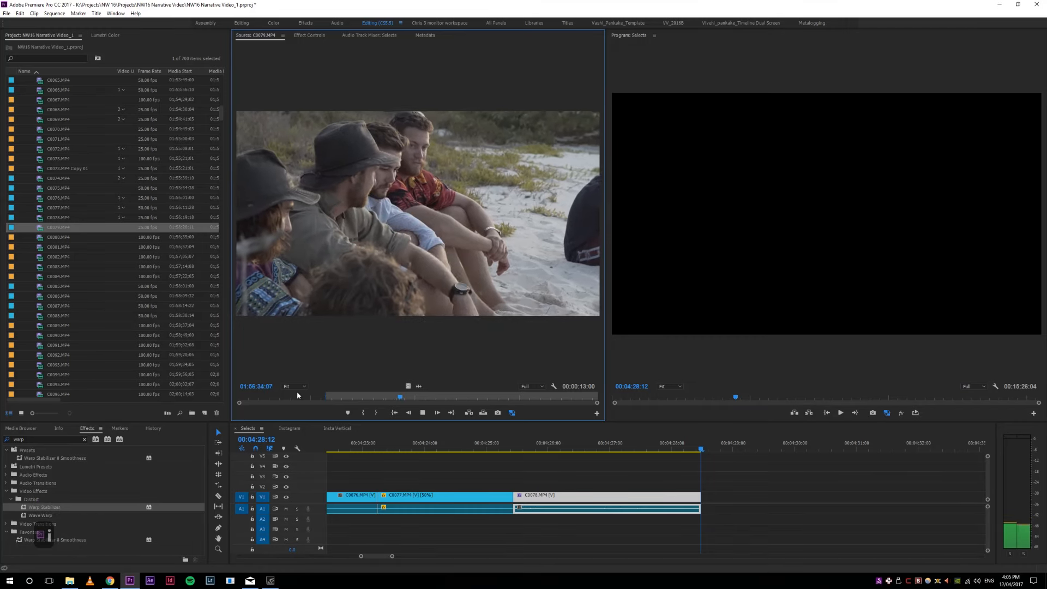
key(o)
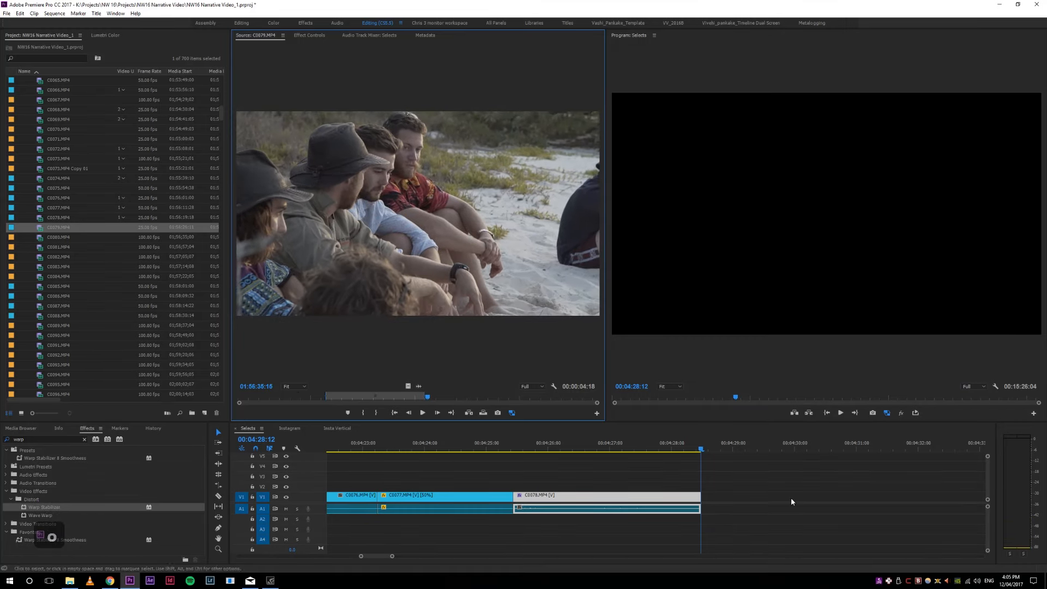
Step: Place the marked C0079.MP4 section on V1 in Selects right after the C0078.MP4 clip, and clear the clip selection
key(.)
key(4)
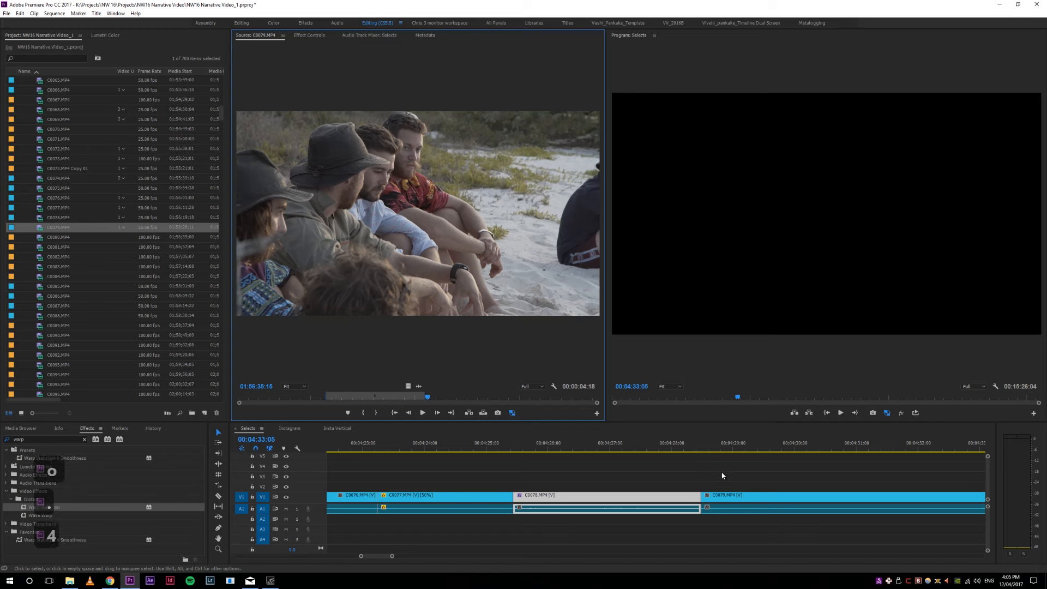
click(757, 445)
key(4)
key(4)
drag(717, 447, 748, 449)
key(4)
key(5)
key(5)
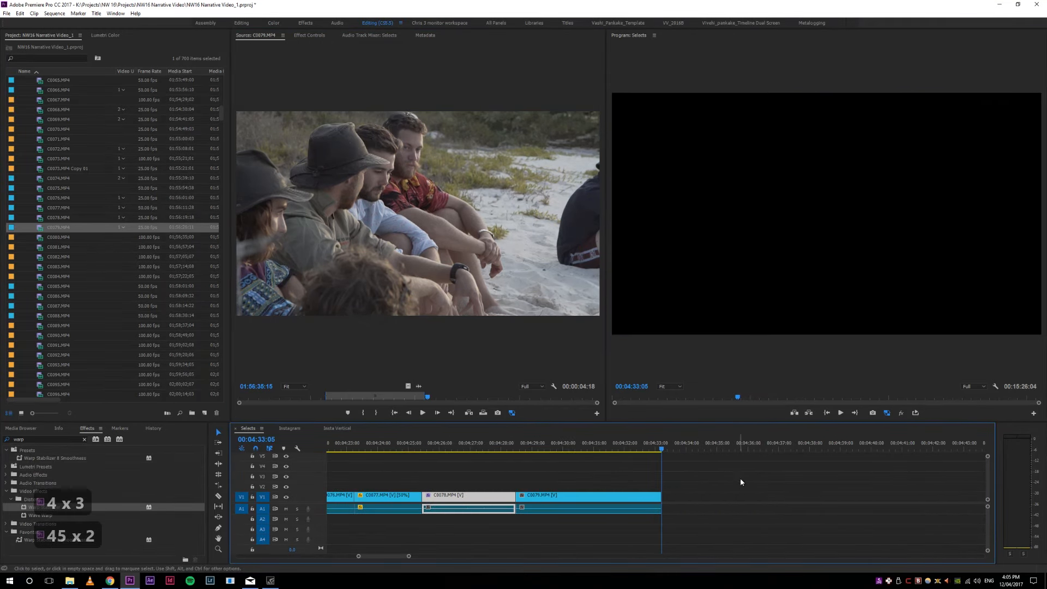
click(728, 505)
key(z)
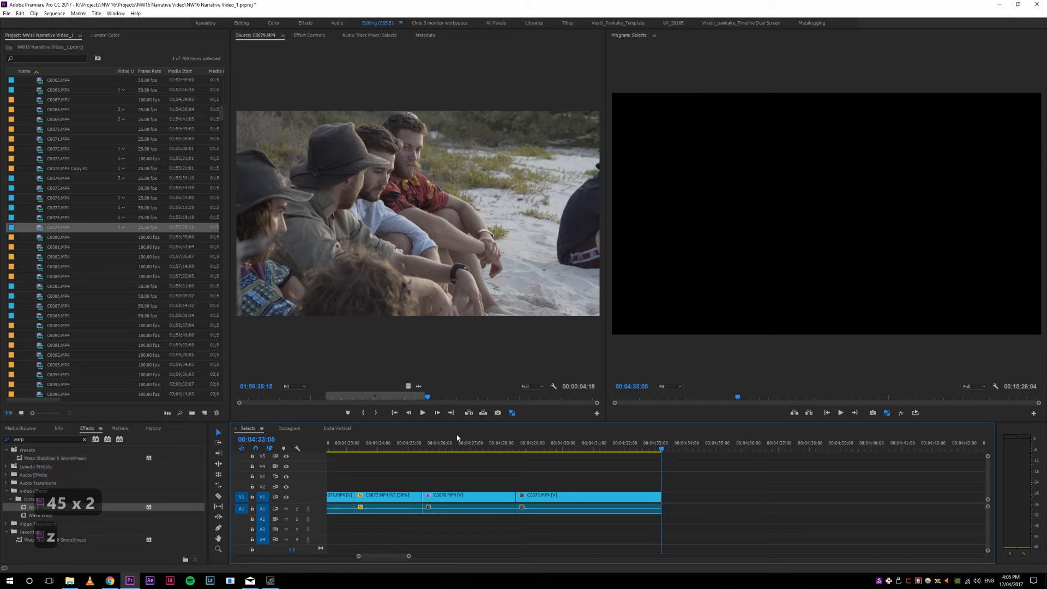
Step: Open the project clip C0080.MP4 as source and play through it
scroll(14, 158, down, 2)
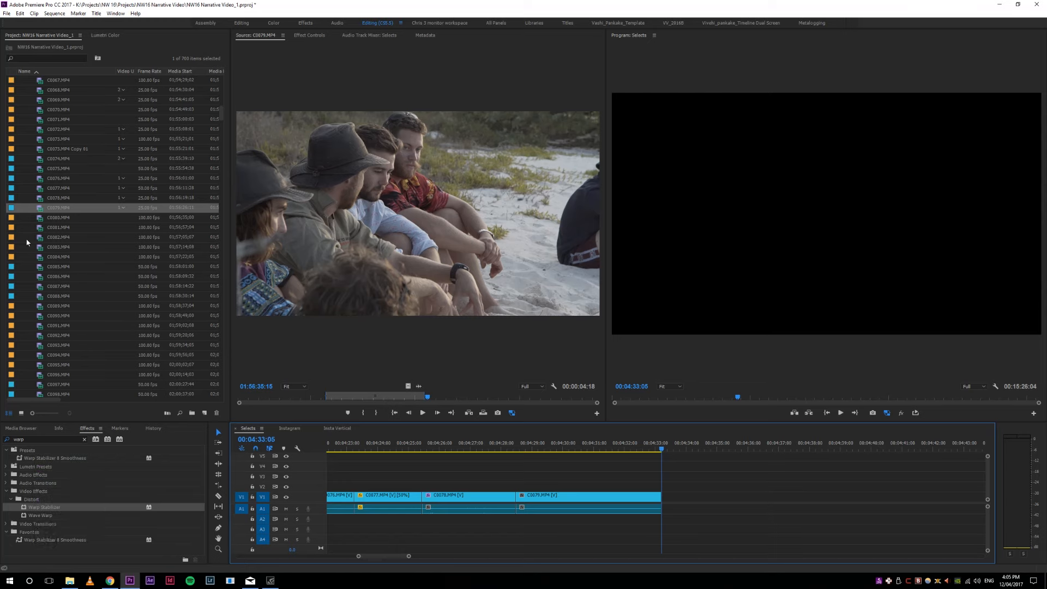
double_click(40, 218)
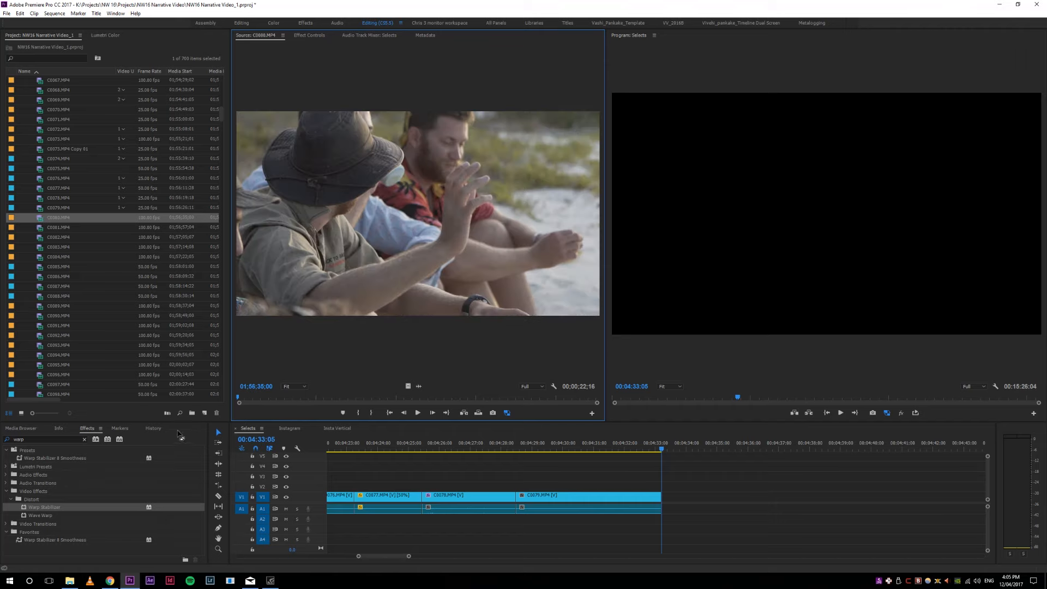
key(space)
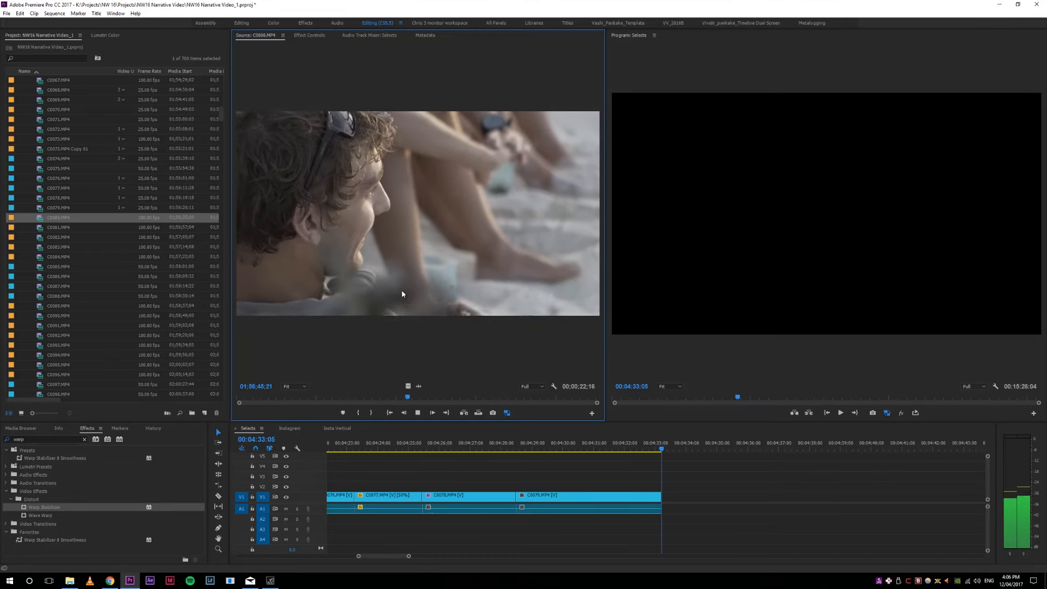
Step: Mark In and Out in the C0080.MP4 source around a section of about 00;00;02;17 and play it back
drag(393, 398, 418, 396)
key(o)
drag(418, 396, 374, 397)
key(i)
key(i)
key(space)
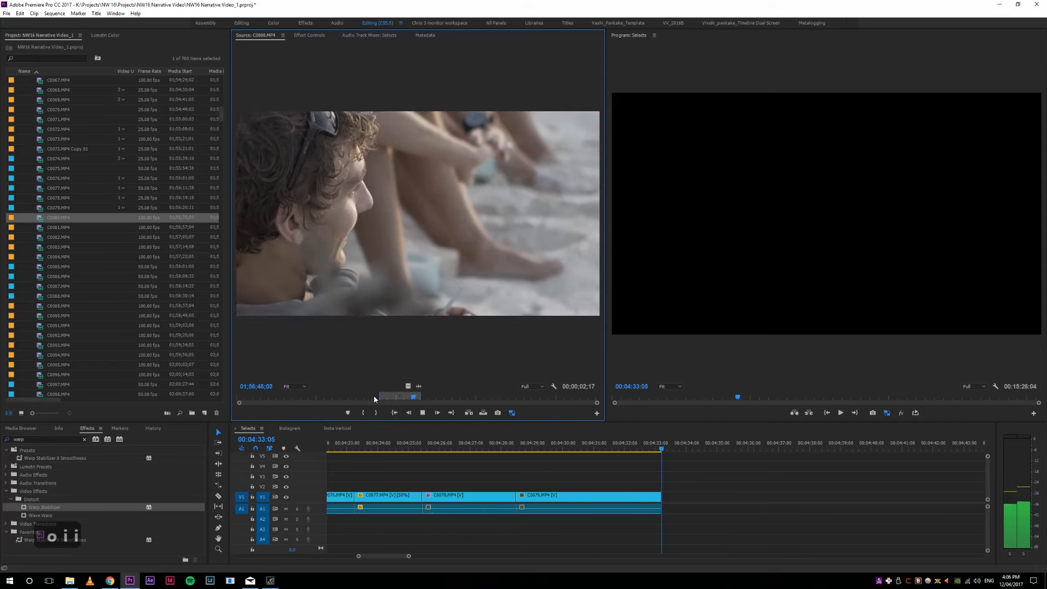
key(space)
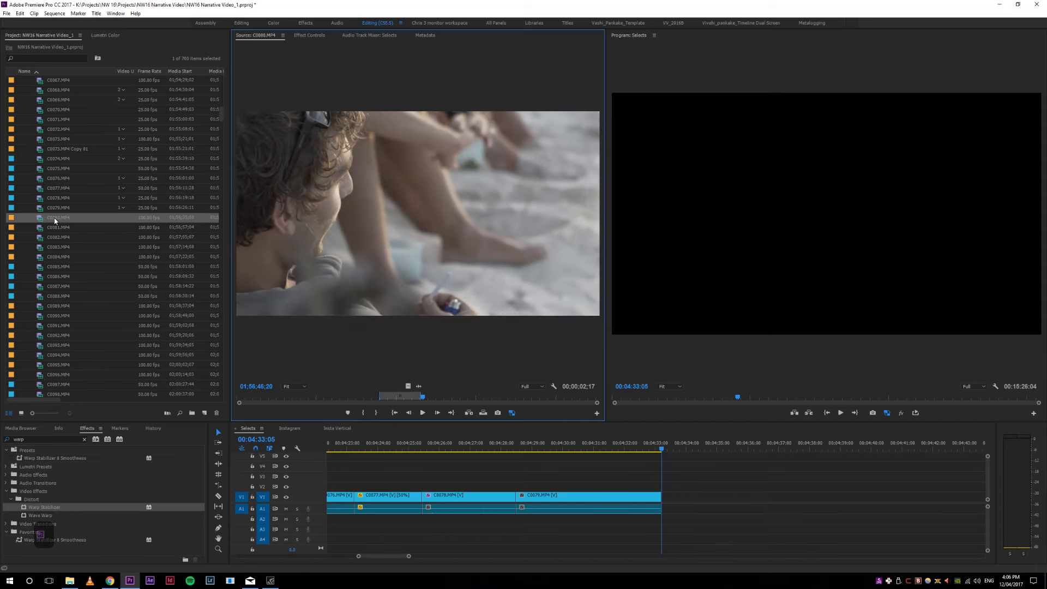
Step: Duplicate the C0080.MP4 project clip and interpret the copy with an assumed frame rate of 25 fps
click(38, 220)
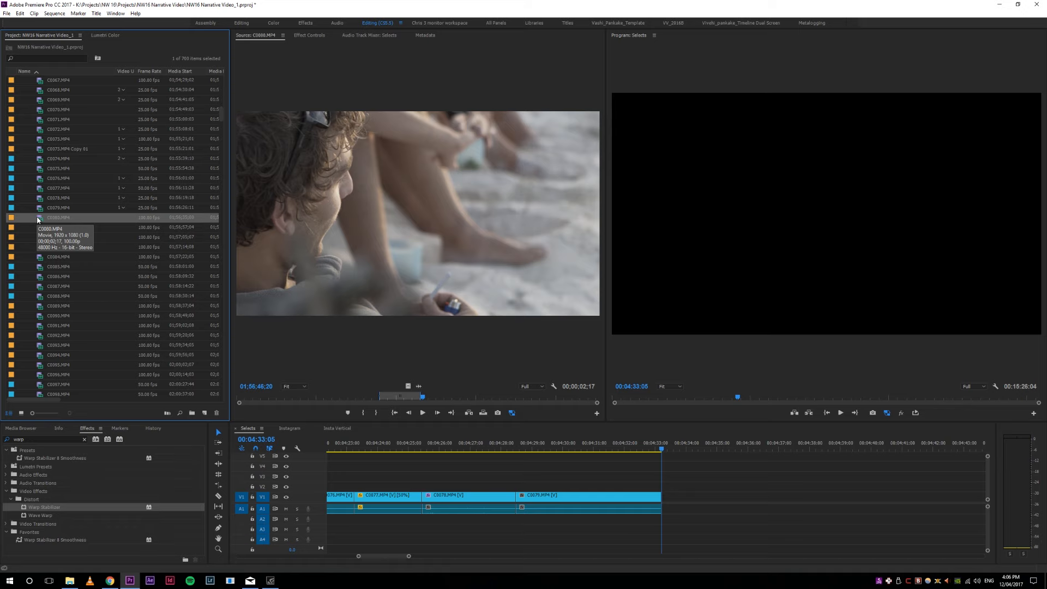
key(ctrl+shift+slash)
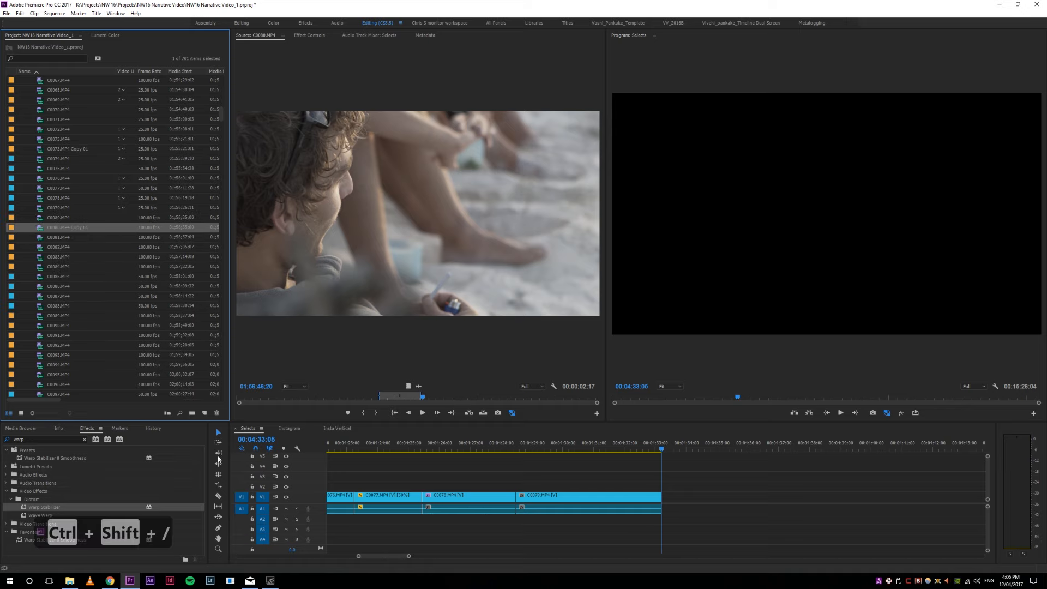
click(48, 229)
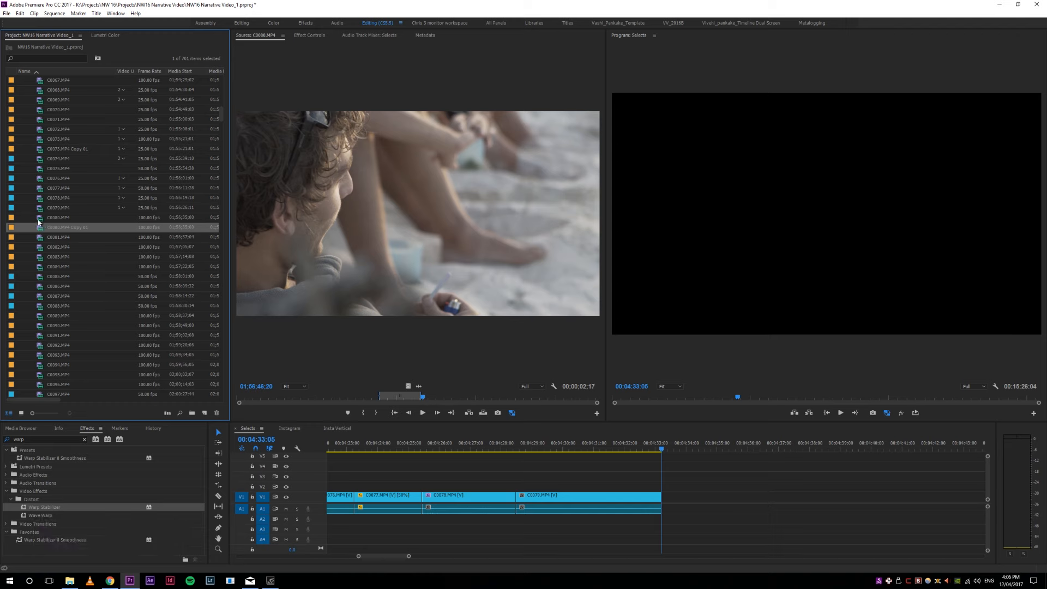
key(slash)
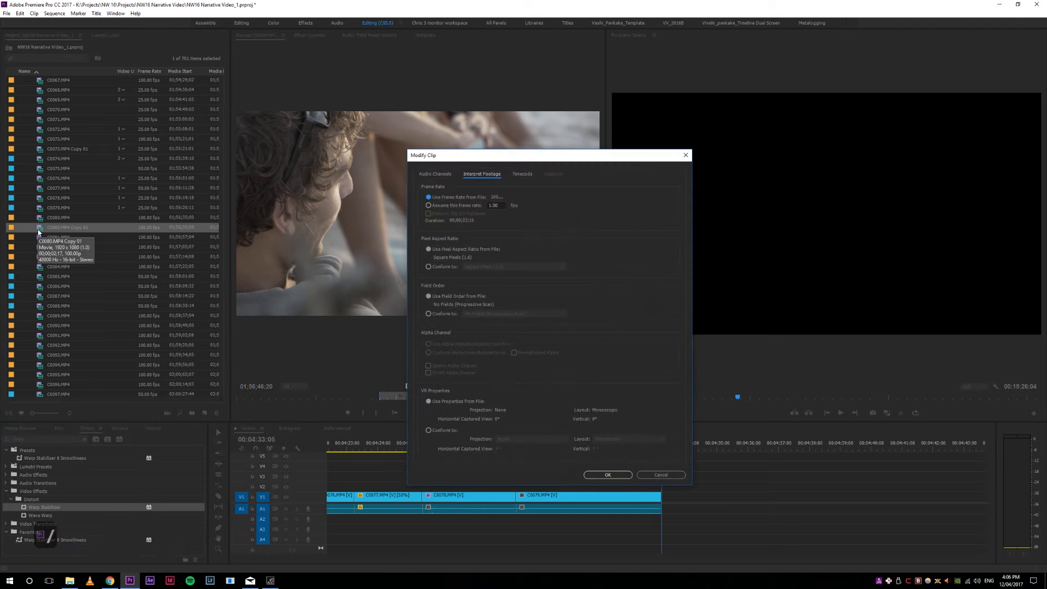
key(Return)
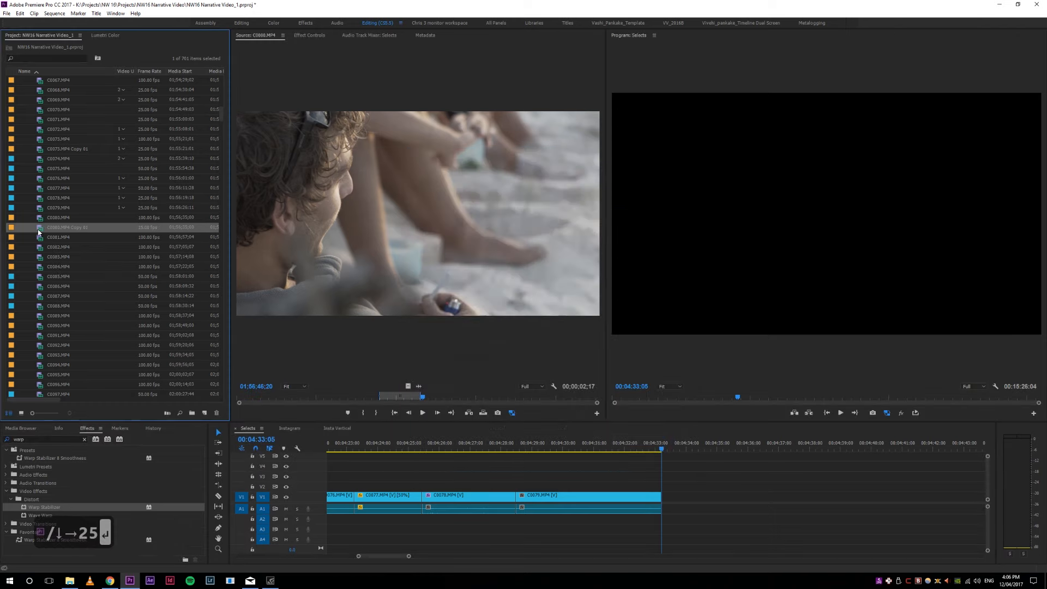
Step: Open the slowed C0080.MP4 copy as source, play it, and show its full duration in the source time ruler
click(267, 398)
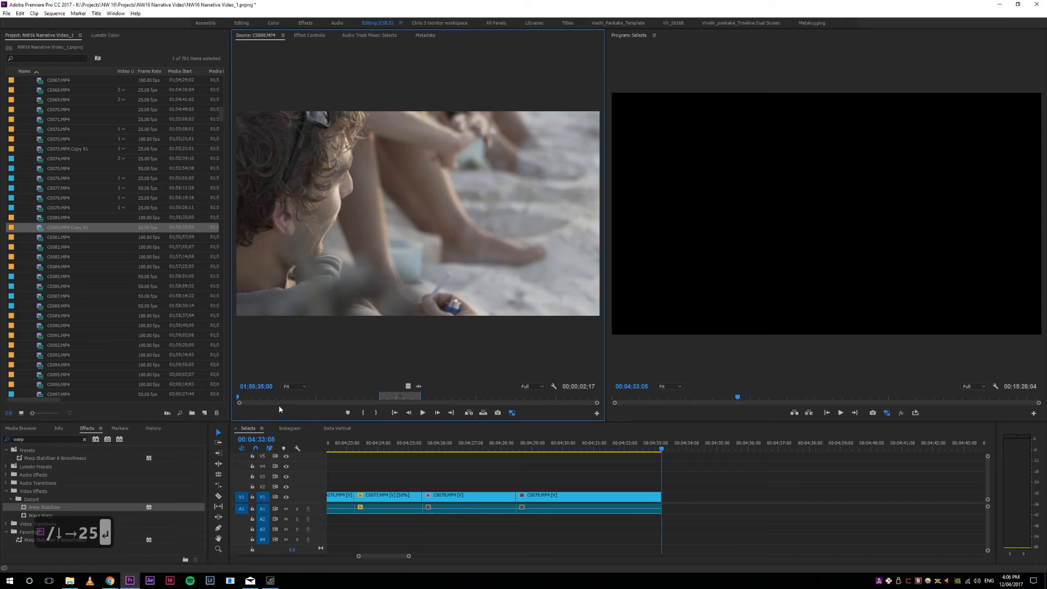
double_click(43, 228)
drag(239, 397, 256, 399)
key(space)
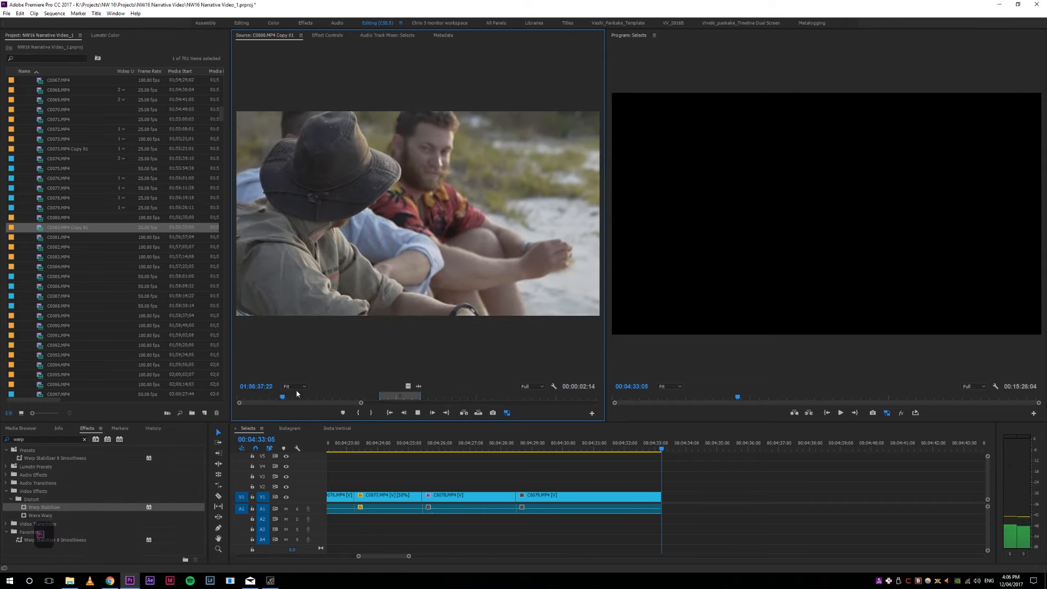
drag(362, 402, 636, 410)
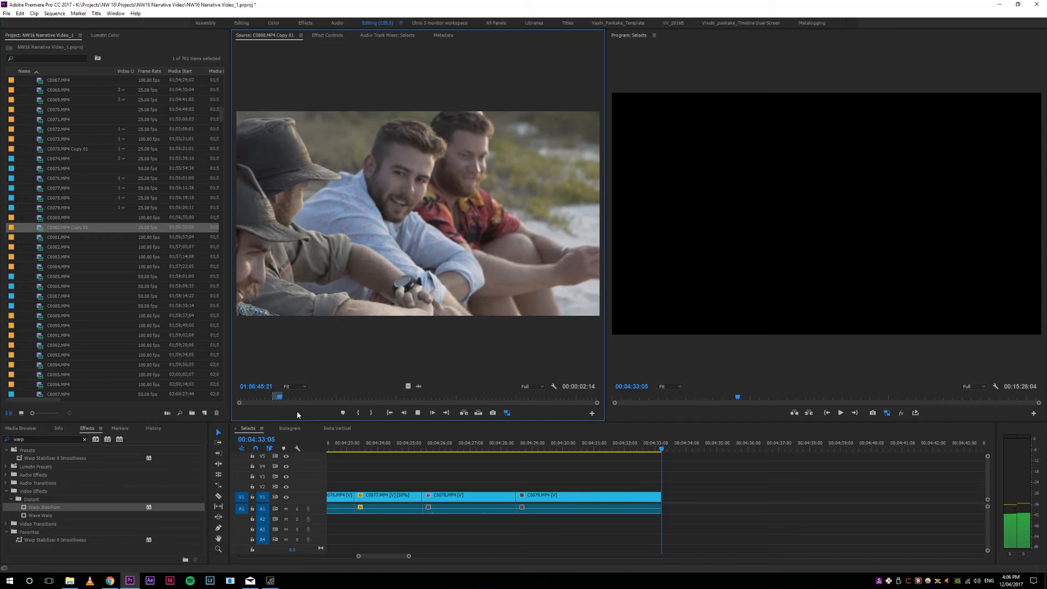
Step: Play along the C0080.MP4 copy and mark new In and Out points around a section of about 00:00:05:15
click(284, 398)
key(space)
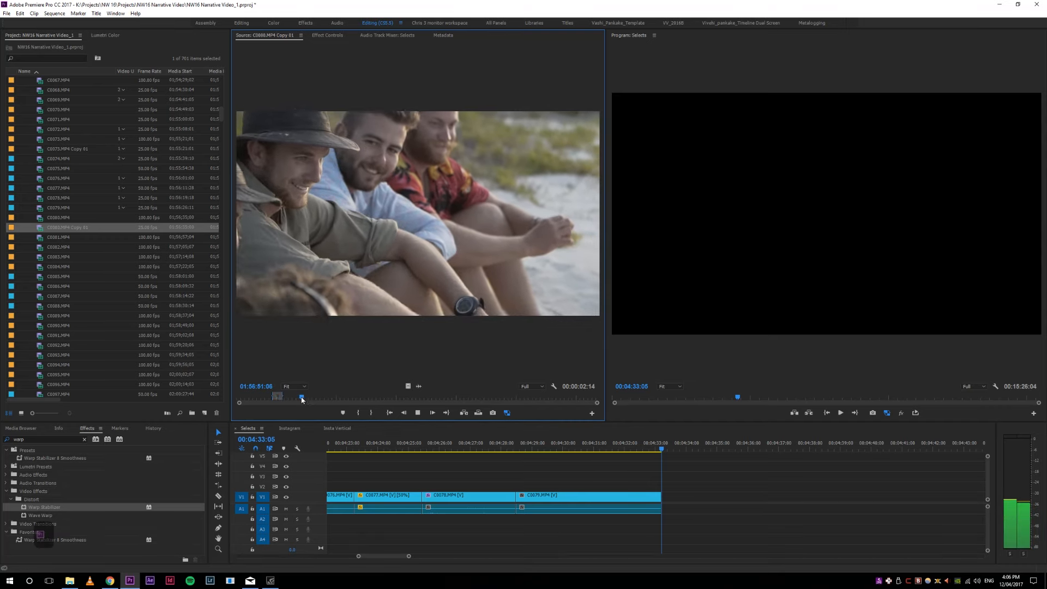
click(326, 398)
key(space)
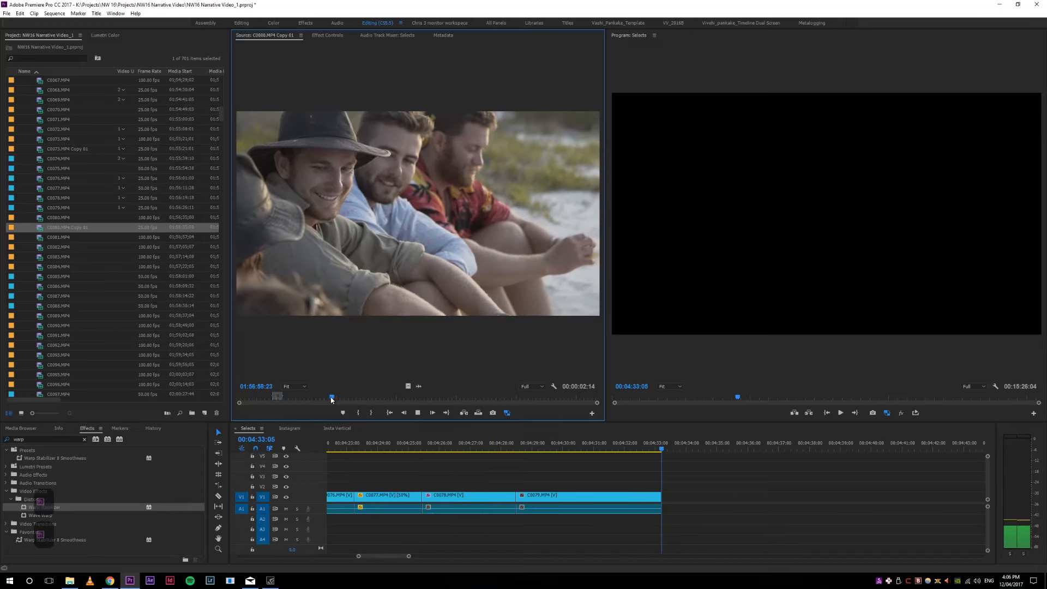
key(o)
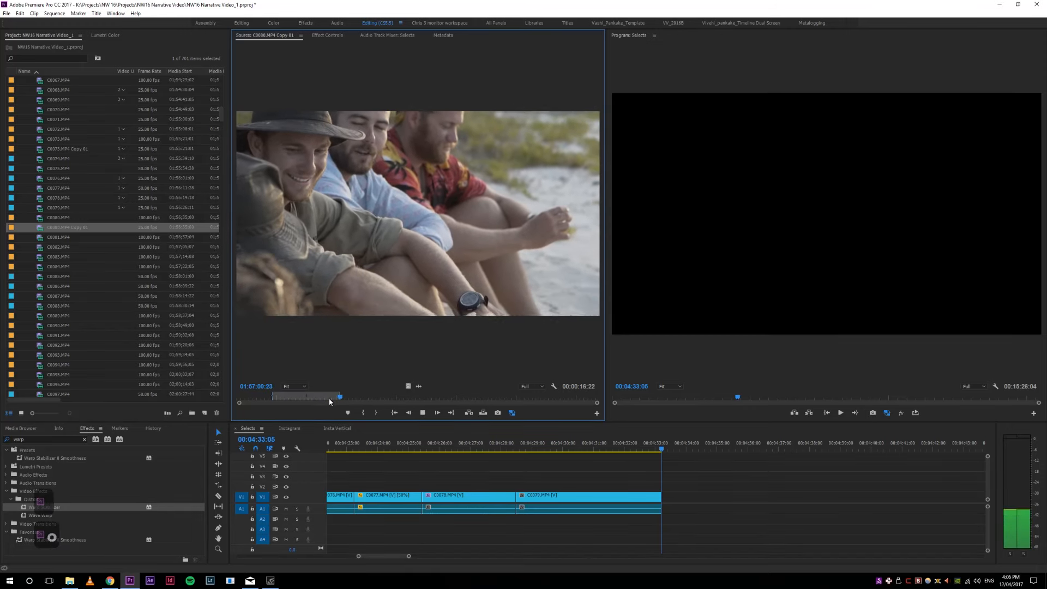
click(319, 399)
key(i)
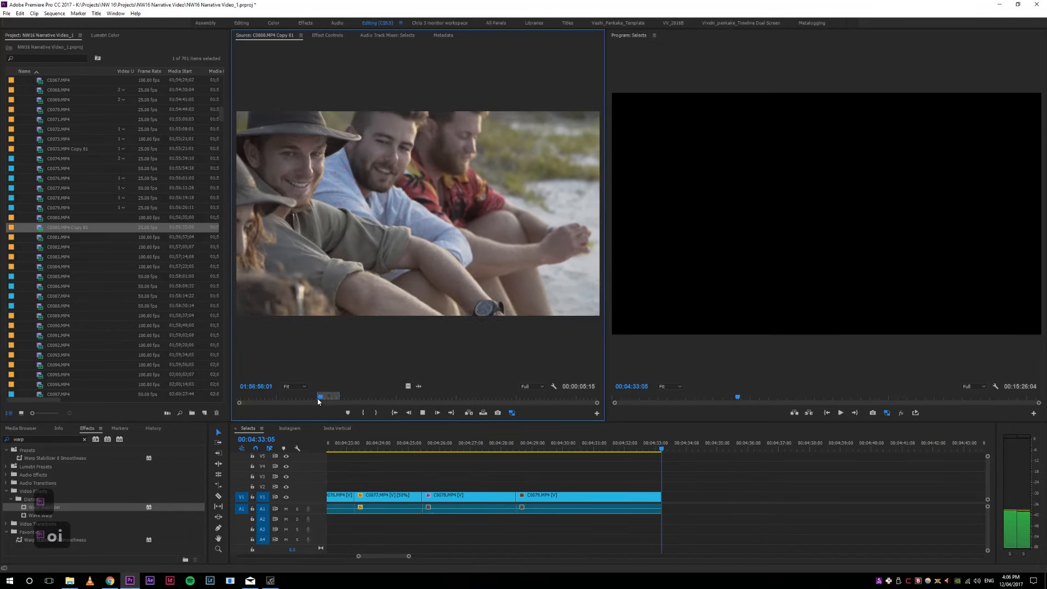
Step: Mark a new In point in the C0080.MP4 copy for a section of about 00:00:04:09, and widen the source monitor
key(i)
key(i)
key(space)
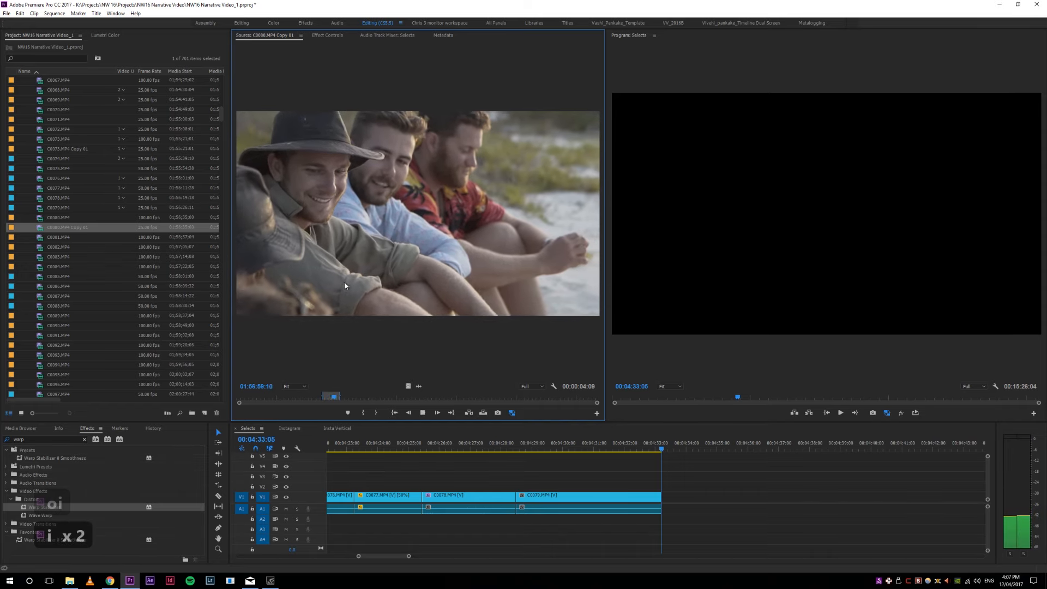
key(space)
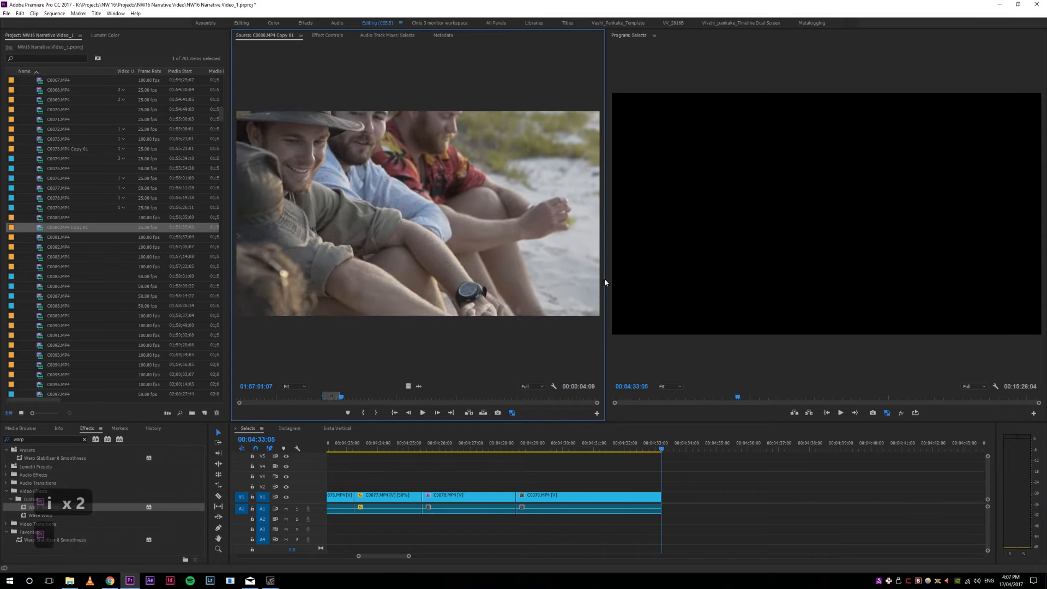
drag(604, 288, 719, 288)
Step: Extend the Out point to 01:57:03:03 and add the section of about 00:00:06:17 to the end of Selects
key(space)
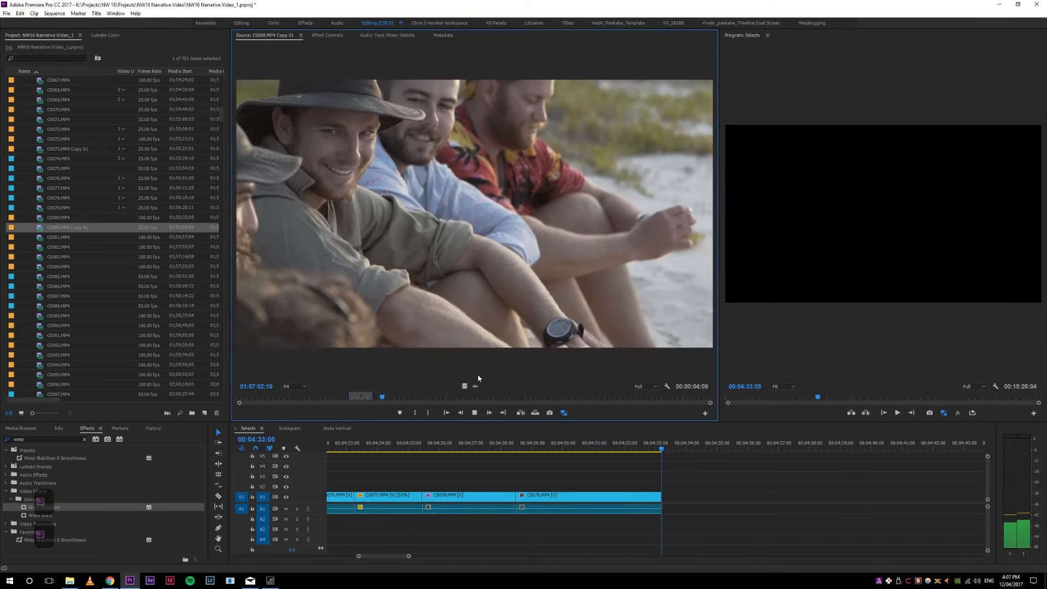
key(space)
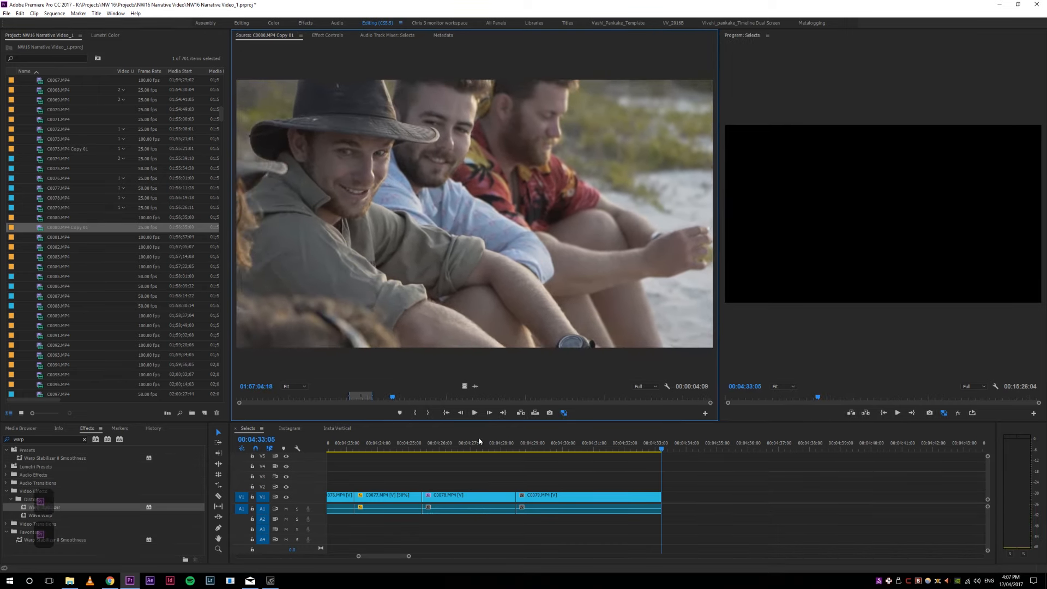
drag(396, 398, 384, 397)
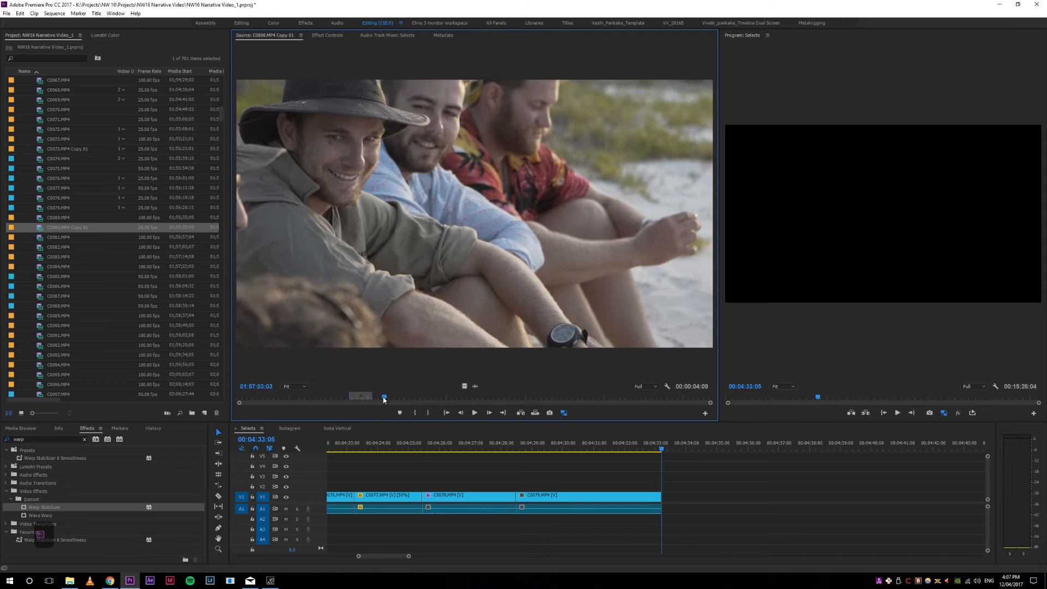
key(.)
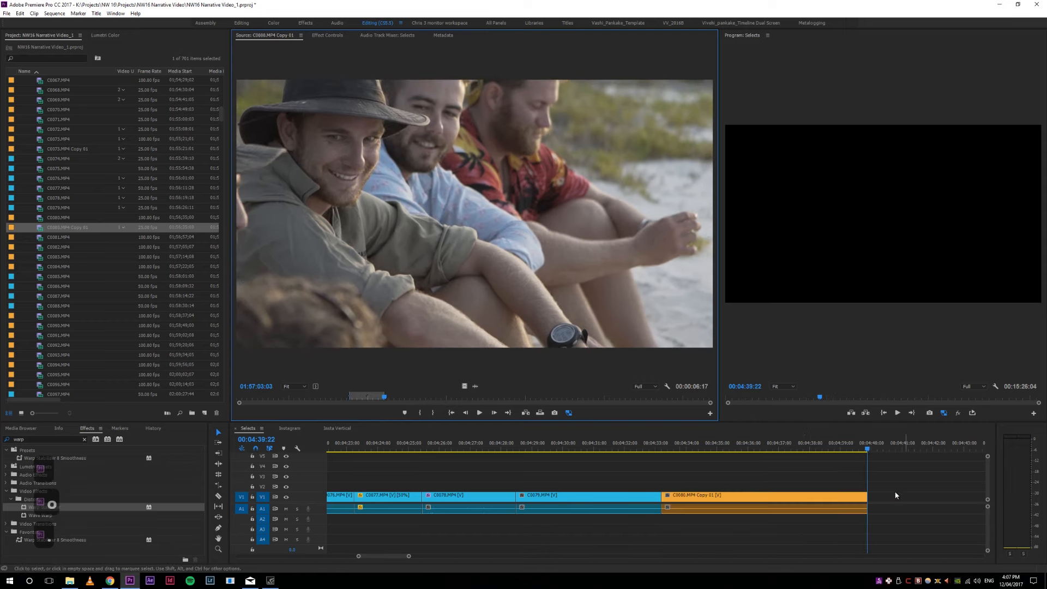
Step: Play further along the C0080.MP4 copy and mark a refined In point at the start of the curly-haired man's shot
drag(386, 398, 443, 398)
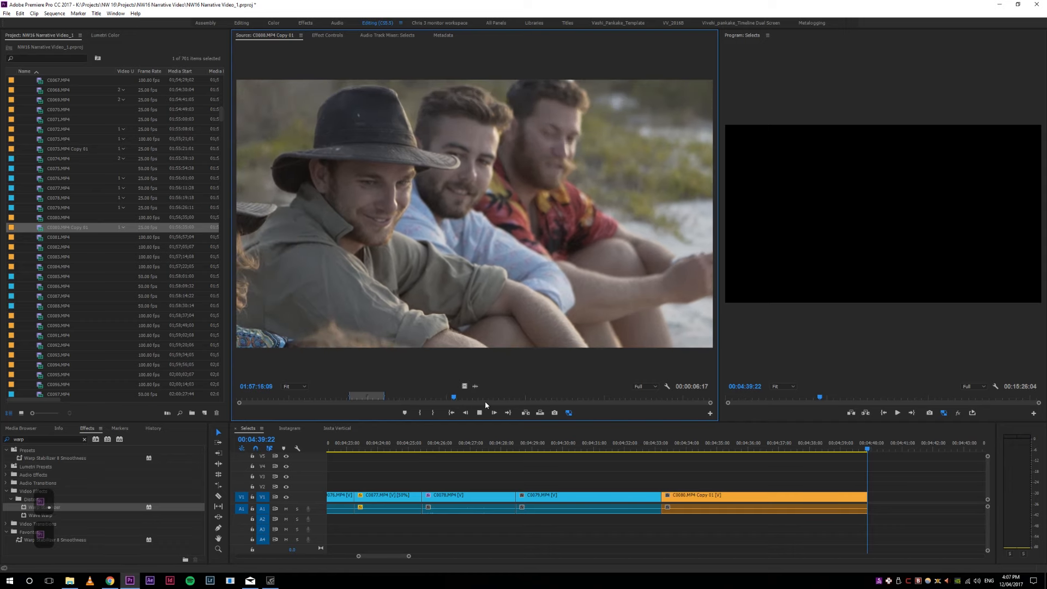
key(space)
click(436, 399)
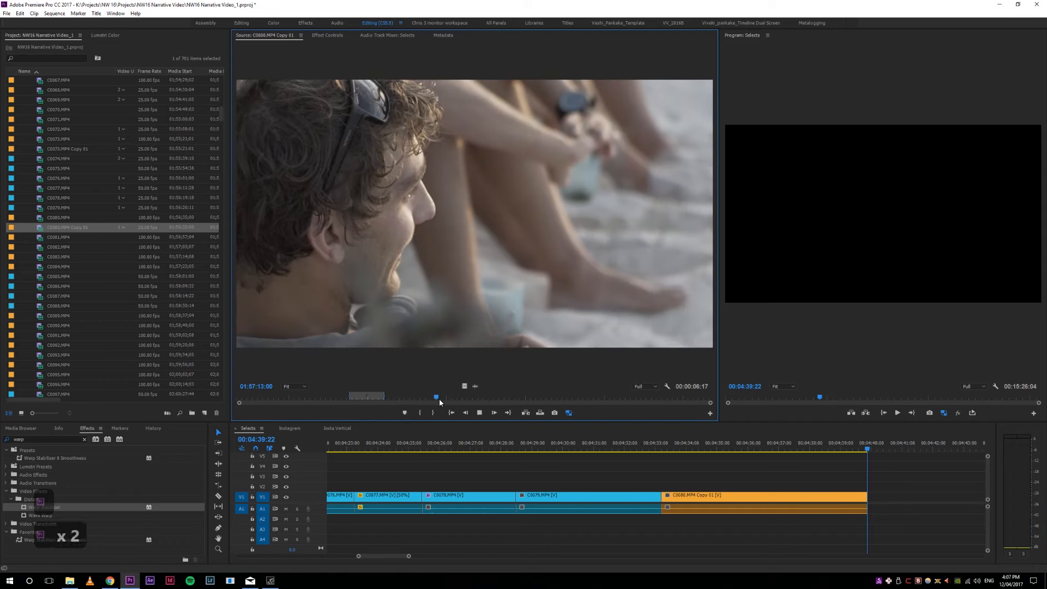
key(space)
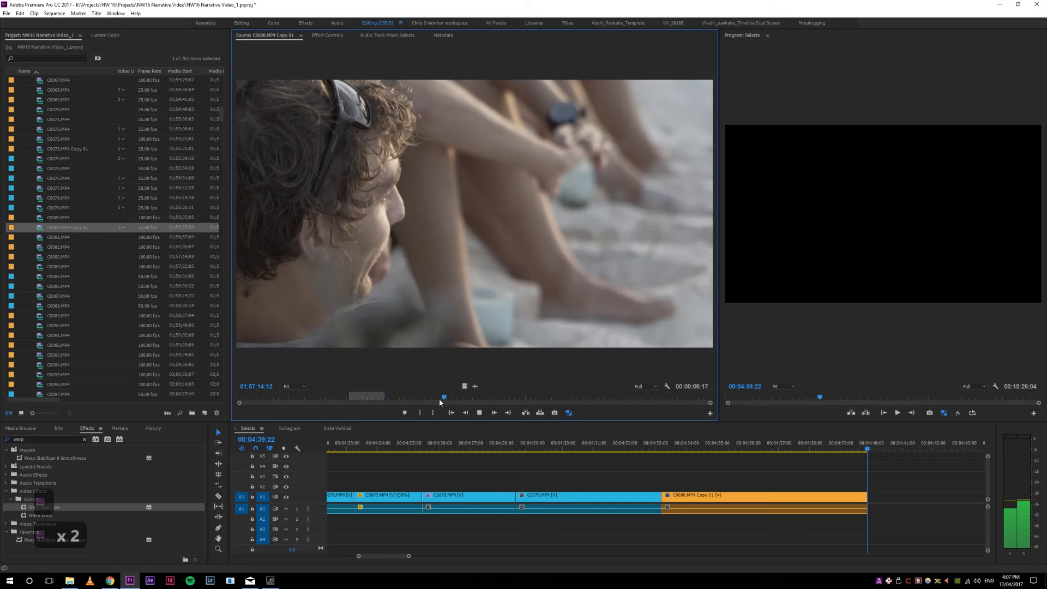
key(space)
click(431, 399)
key(i)
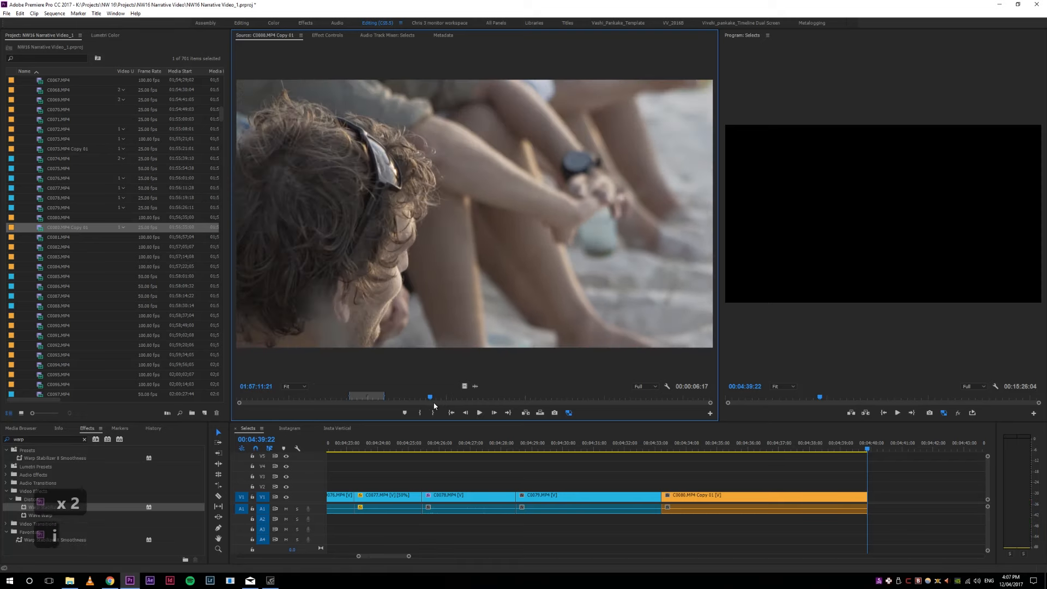
key(space)
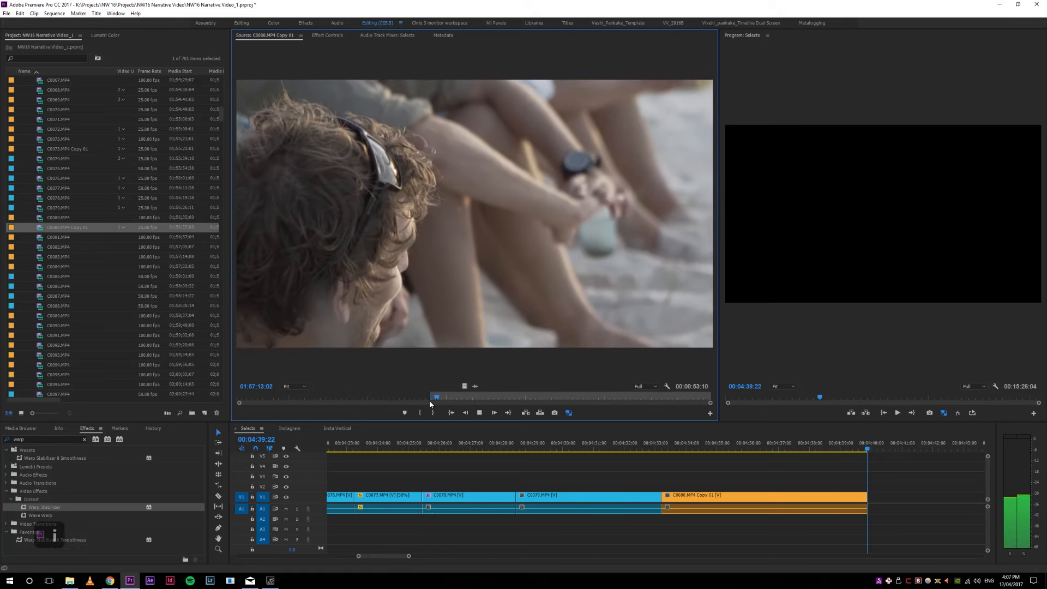
click(435, 398)
key(i)
key(space)
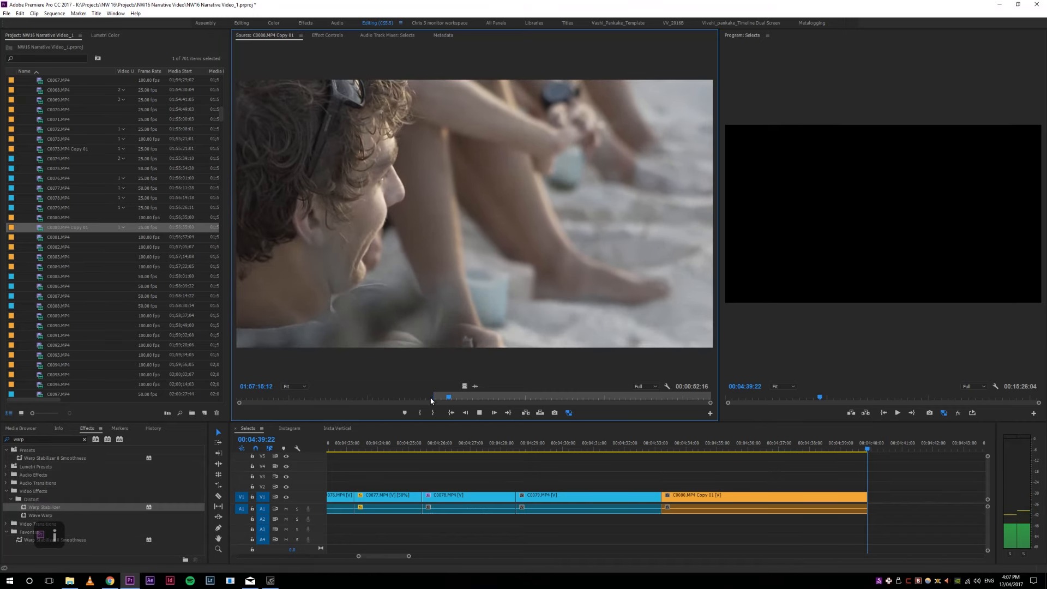
Step: Mark the Out point for a section of about 00:00:04:06 and append it to Selects
key(o)
key(space)
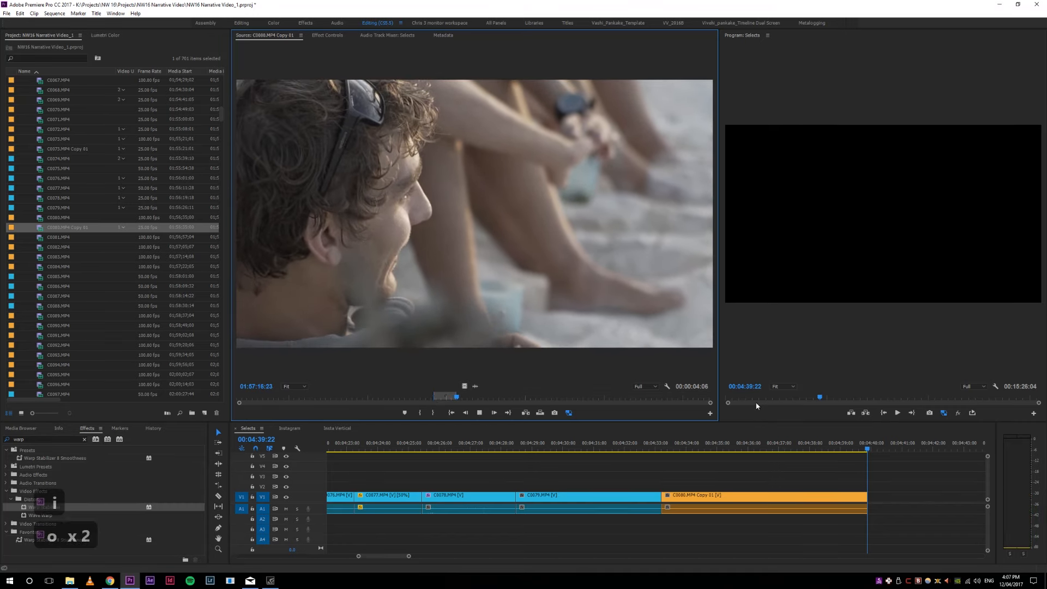
key(.)
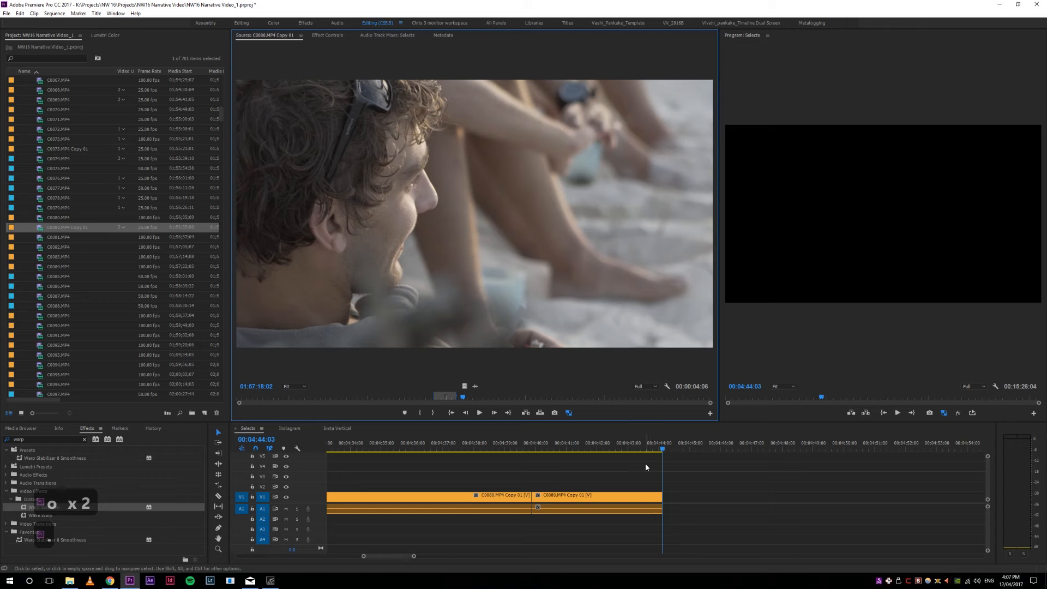
Step: Check the end of the last clip in Selects and return the playhead to the sequence's edit end at 00:04:44:03
key(4)
key(4)
key(5)
key(5)
key(5)
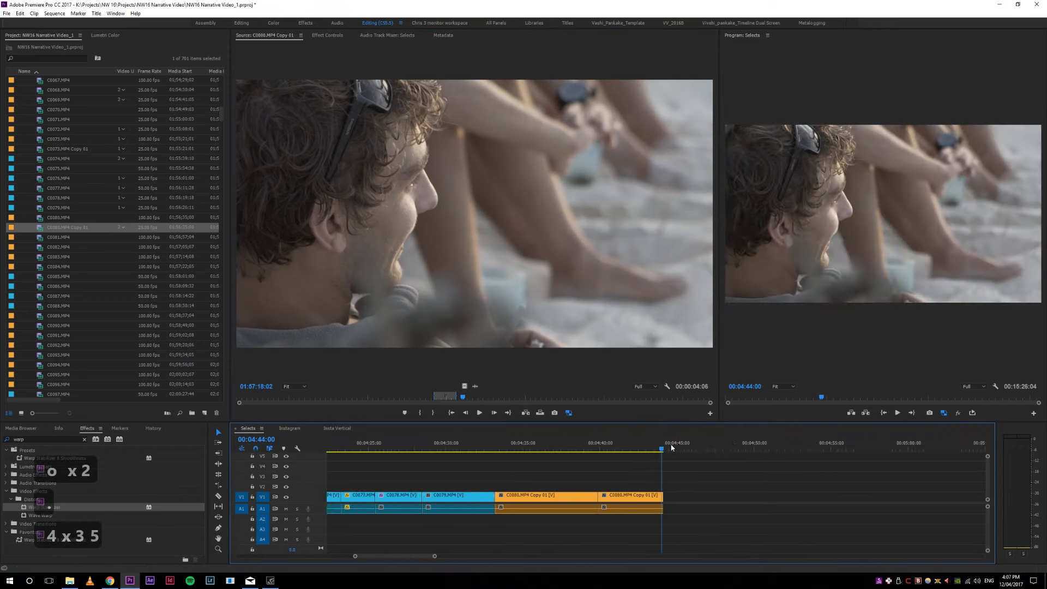
drag(687, 446, 671, 450)
Step: Play and scrub through the rest of the C0080.MP4 copy, marking an initial In point before the three men's laughing shot
click(610, 297)
key(space)
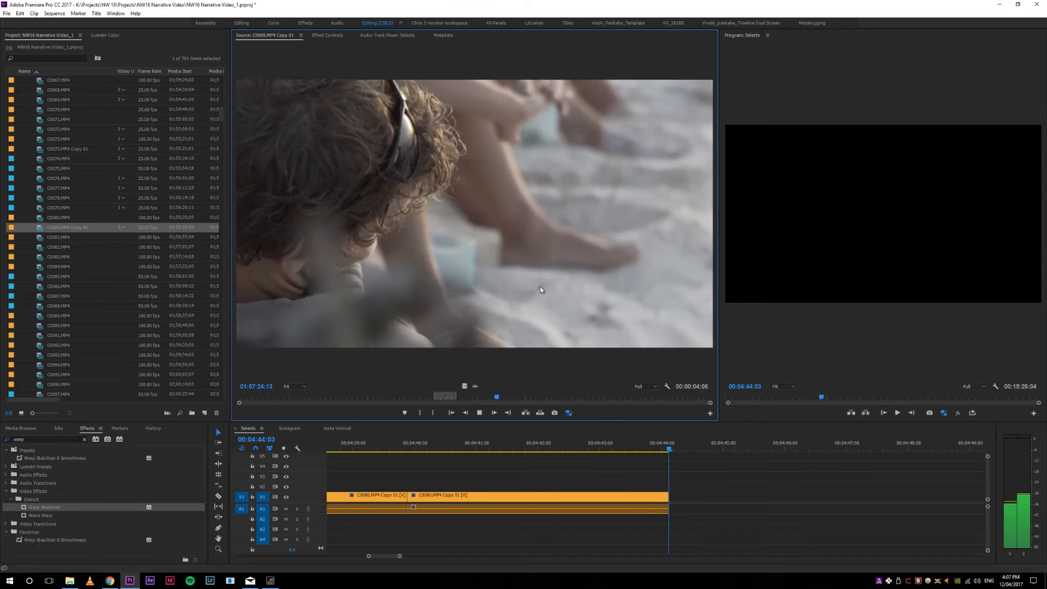
click(518, 396)
drag(517, 396, 590, 397)
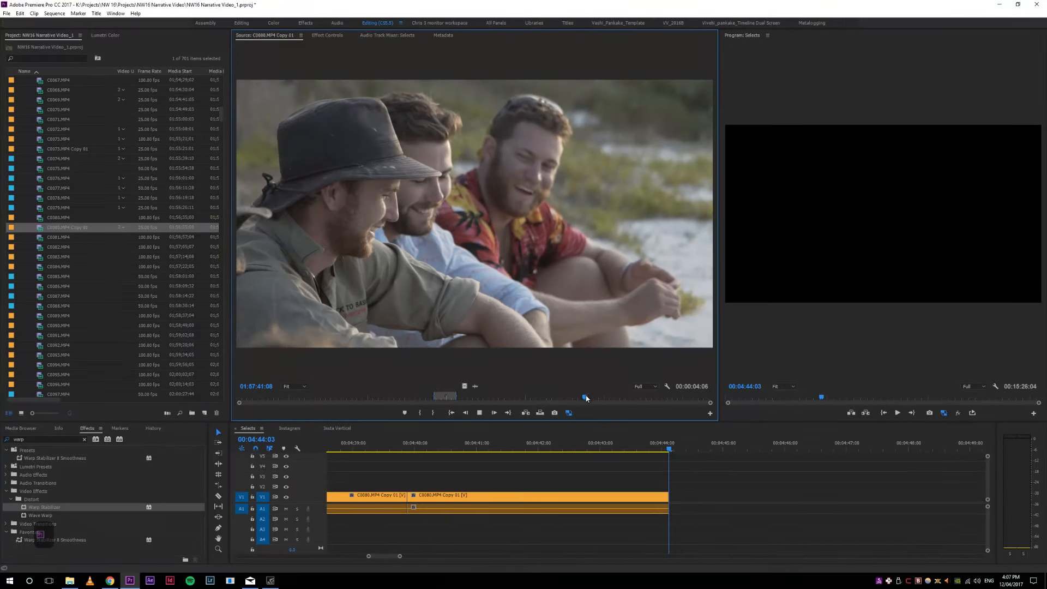
key(space)
click(571, 397)
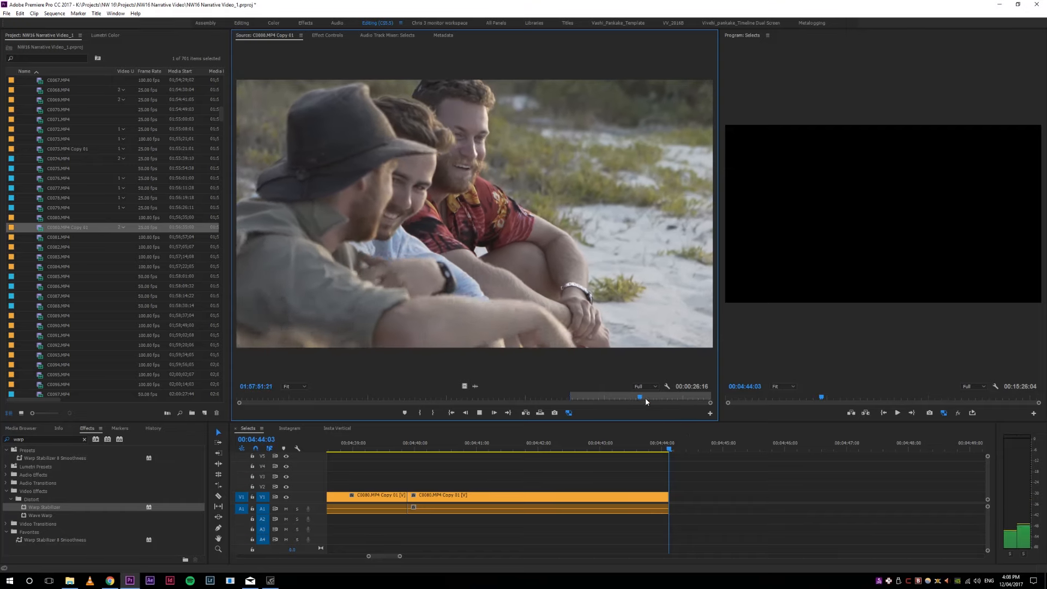
drag(645, 396, 664, 397)
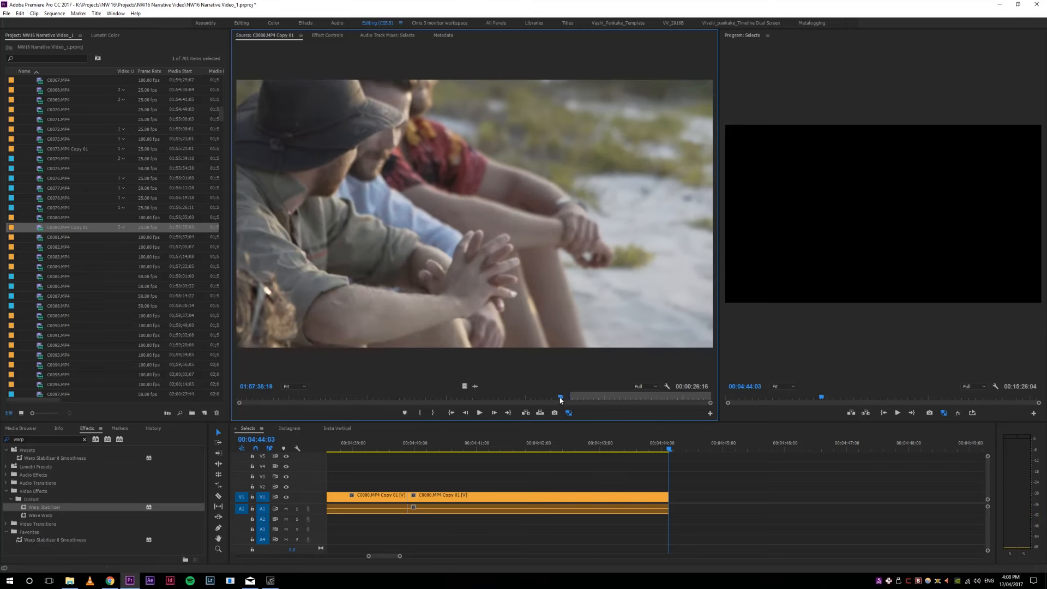
click(555, 400)
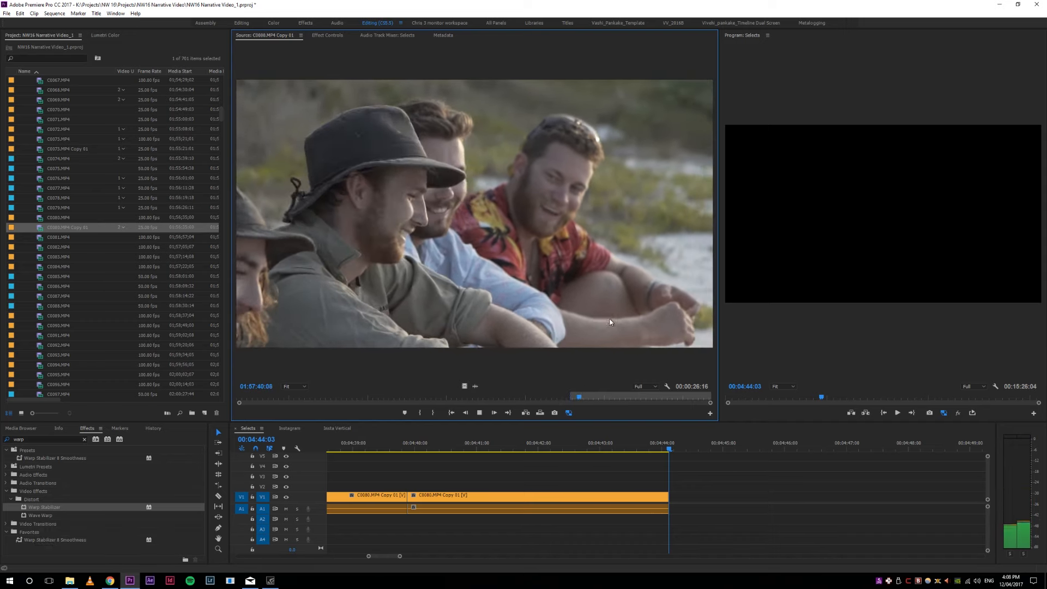
Step: Mark In and Out around the three men's shot, about 00:00:07:07 long, and append the section to Selects
key(o)
click(575, 400)
key(space)
key(i)
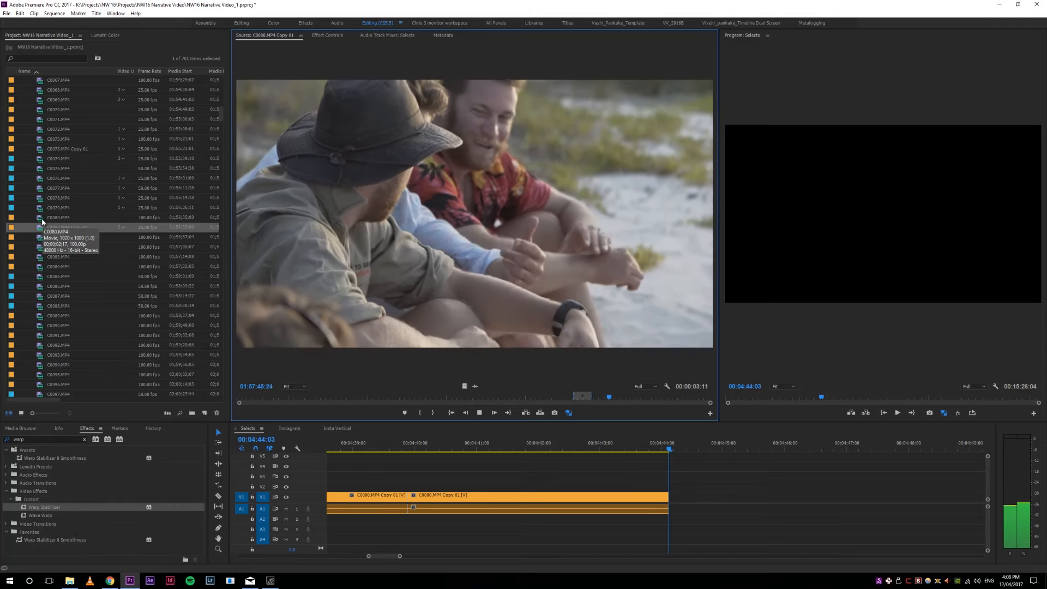
key(o)
key(o)
key(period)
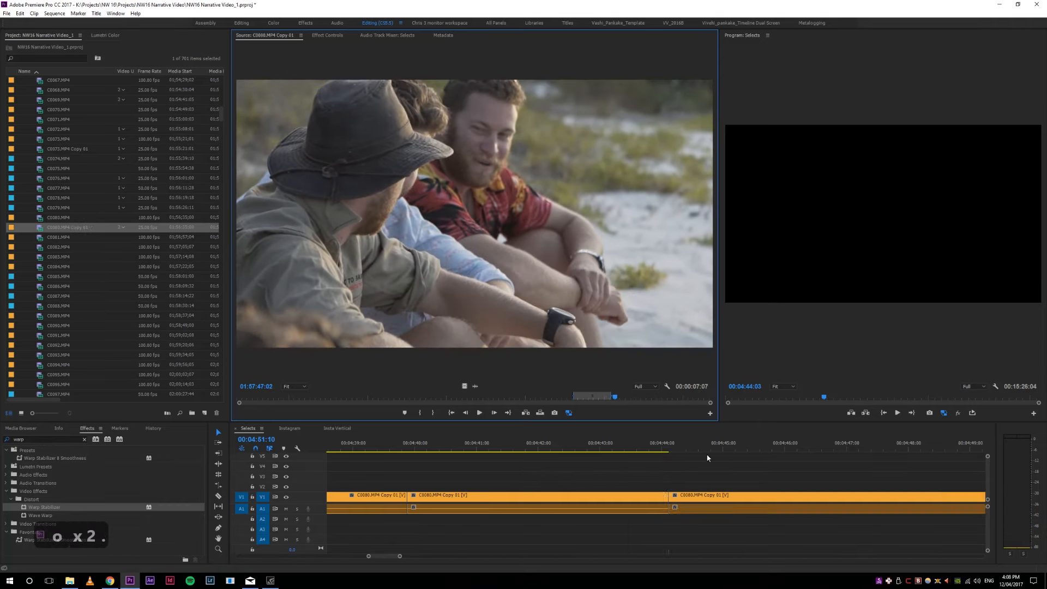
Step: Put the Selects playhead back at the last clip's end, 00:04:51:10, and review the remaining C0080.MP4 copy footage up to 01:58:01:01
key(4)
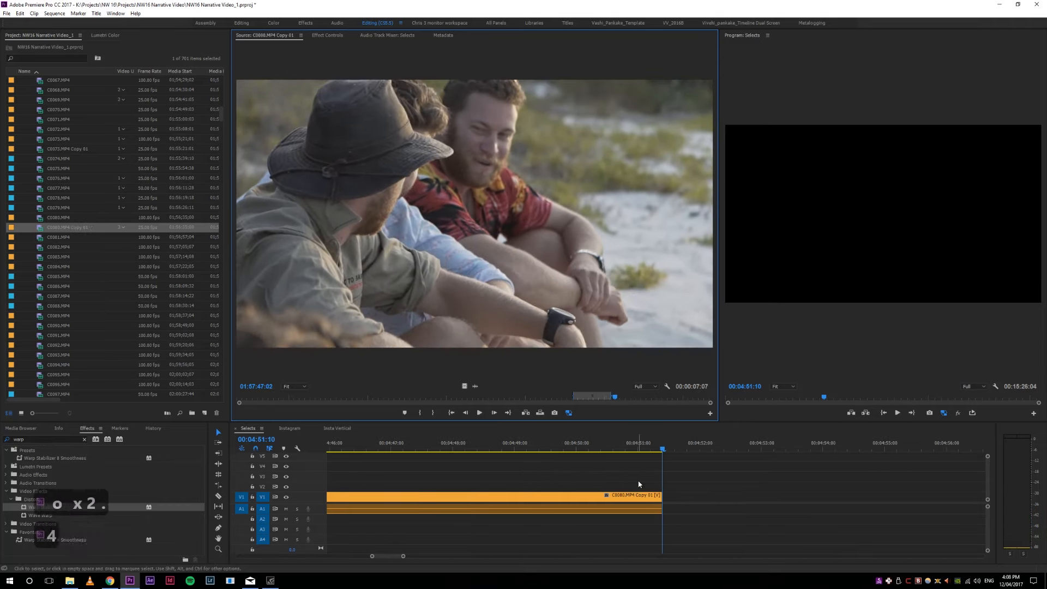
click(658, 448)
key(shift+4)
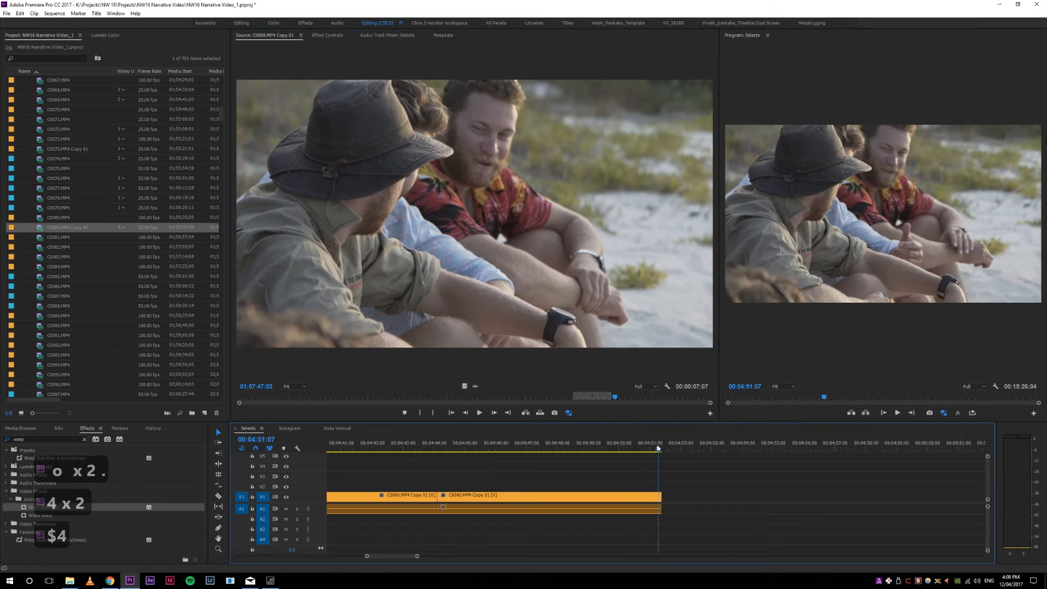
key(shift+4)
click(662, 451)
click(593, 365)
key(space)
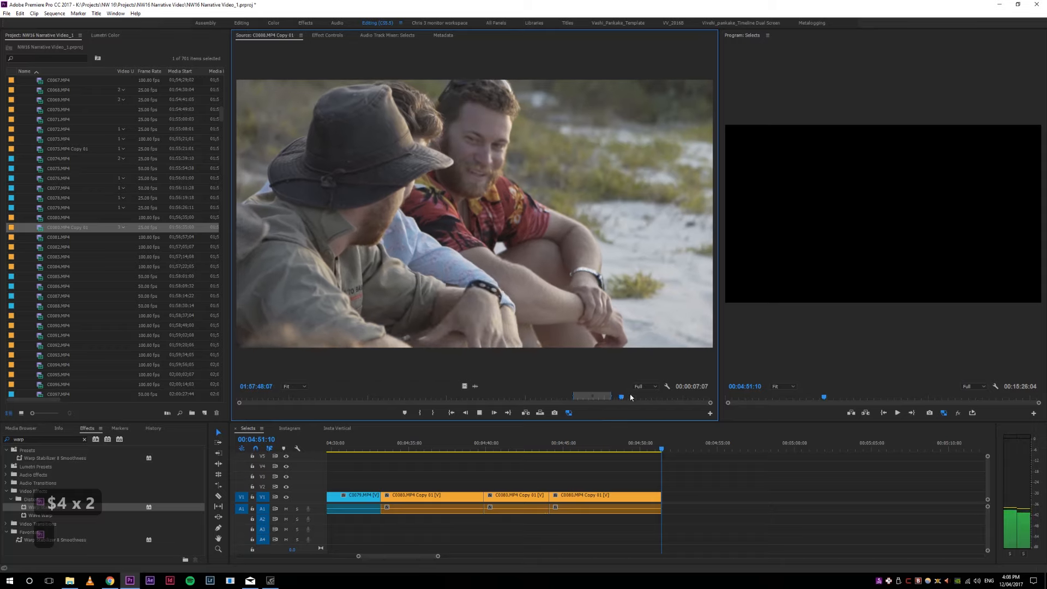
drag(624, 398, 689, 402)
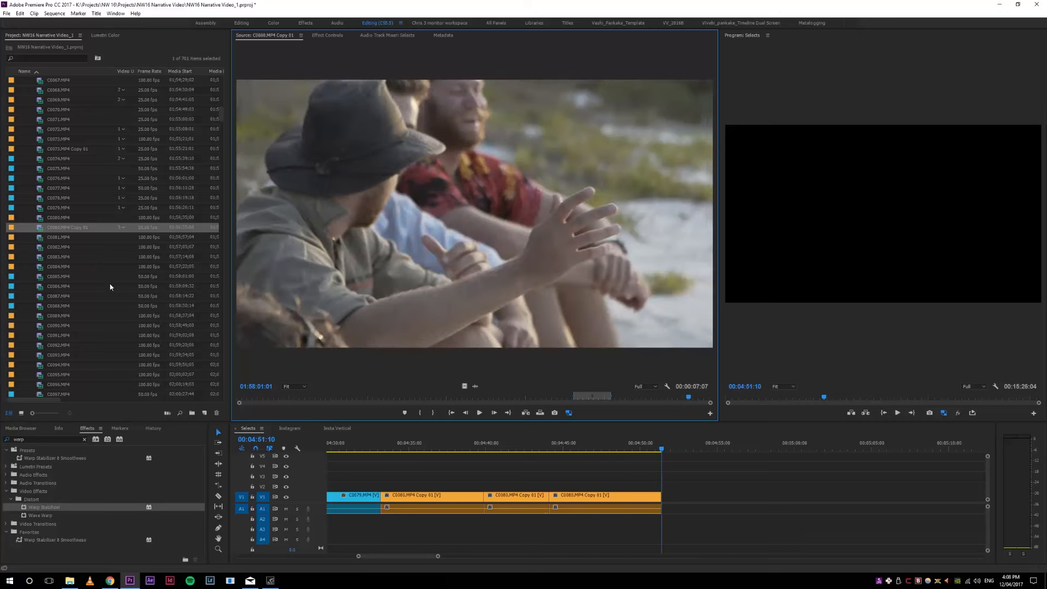
Step: Look over the whole Selects sequence and examine its most recent clips around 00:04:50:03
click(563, 443)
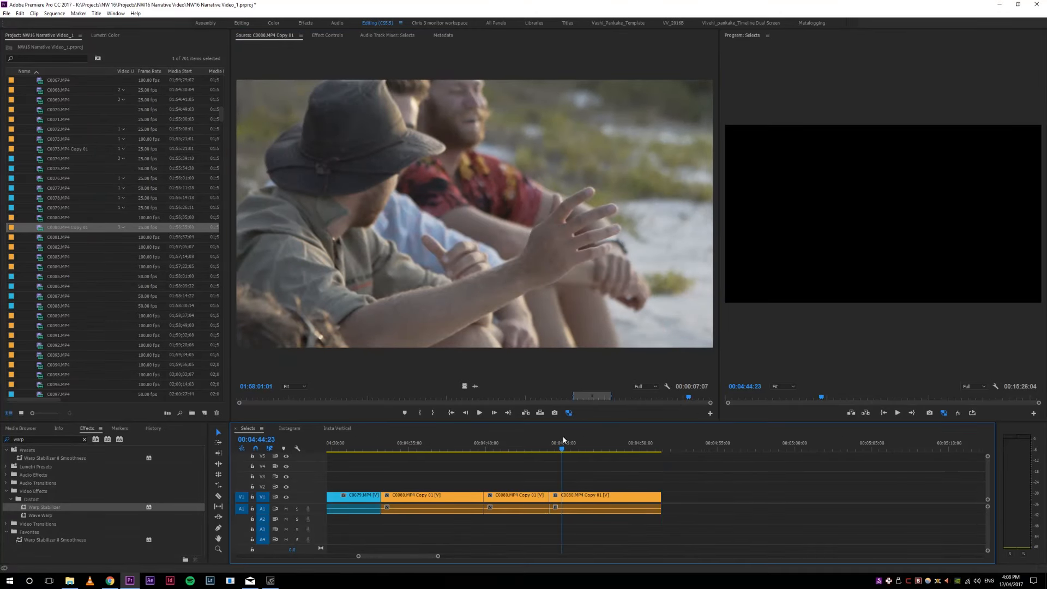
key(4)
key(4)
key(4)
key(4)
key(4)
key(4)
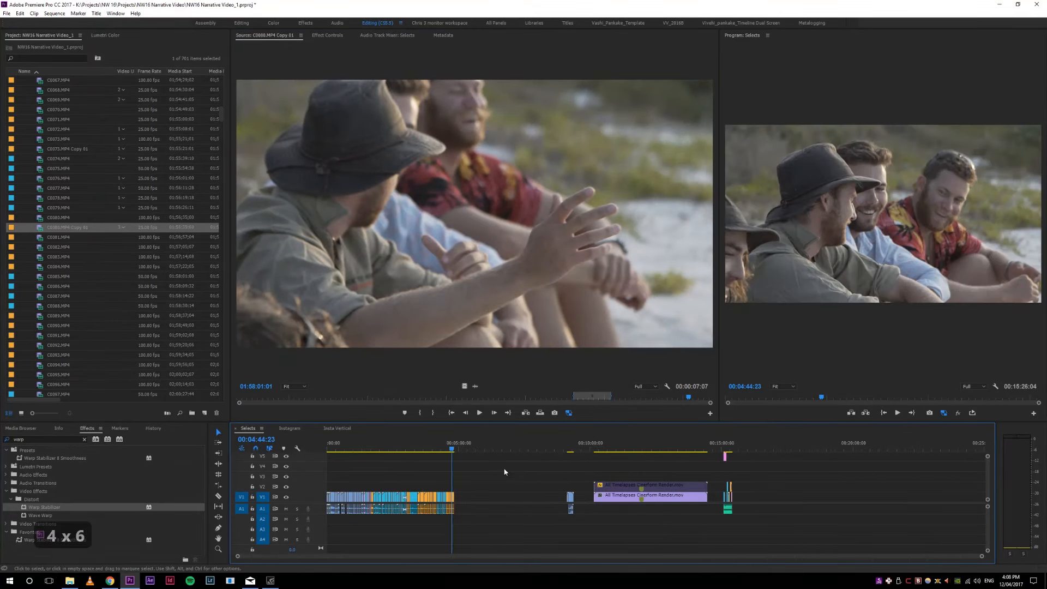
key(5)
key(5)
key(5)
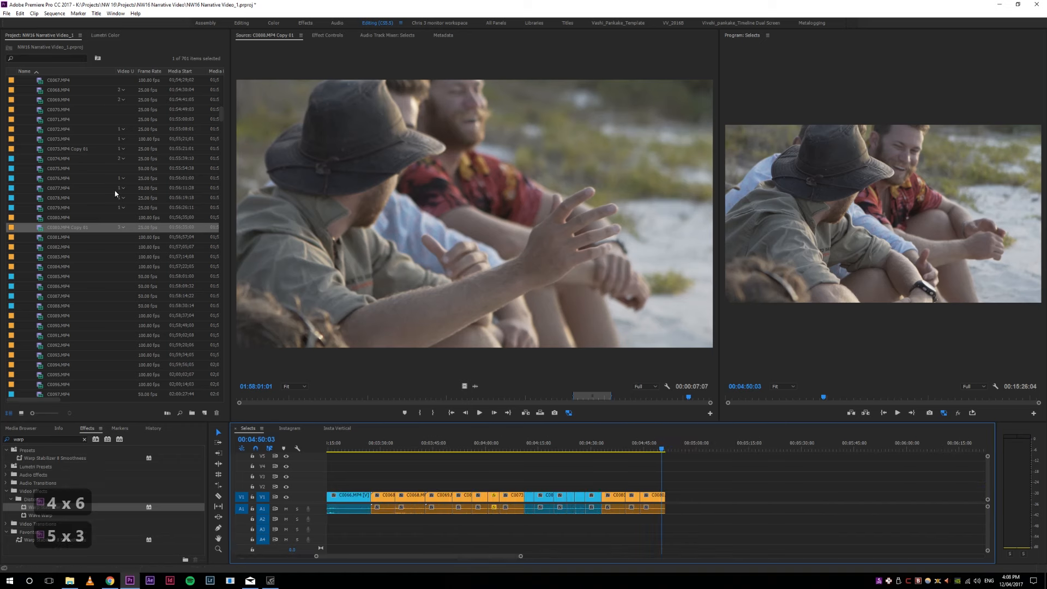
Step: Create a 1920 x 1080 adjustment layer at 25 fps with square pixels
click(205, 413)
click(240, 443)
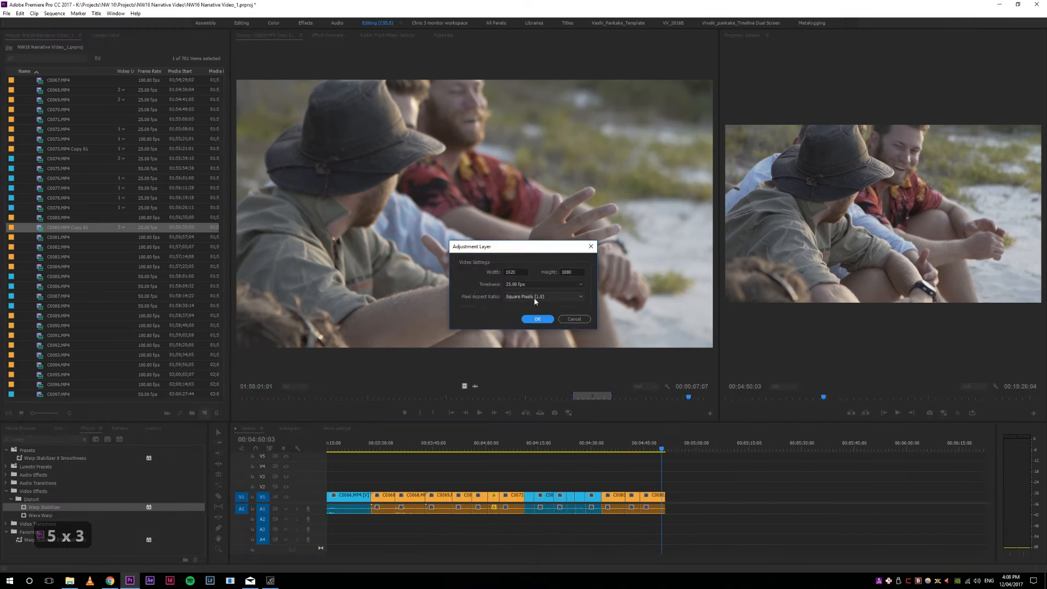
click(537, 319)
Step: Place the adjustment layer on track V3 in Selects and stretch it over all the selected clips from the sequence start
drag(42, 80, 485, 489)
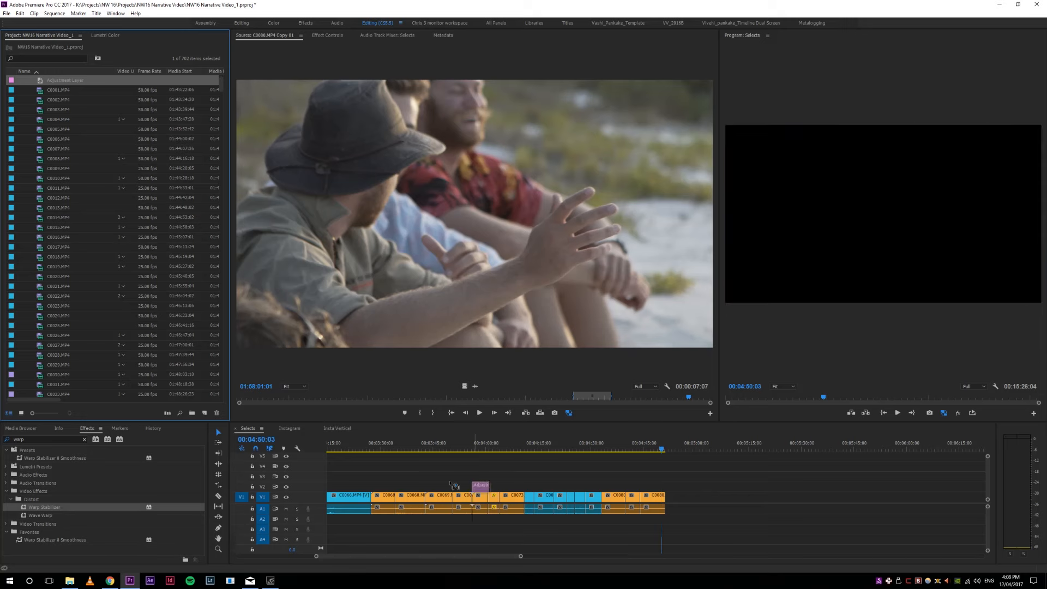
drag(322, 476, 325, 477)
key(minus)
key(minus)
key(minus)
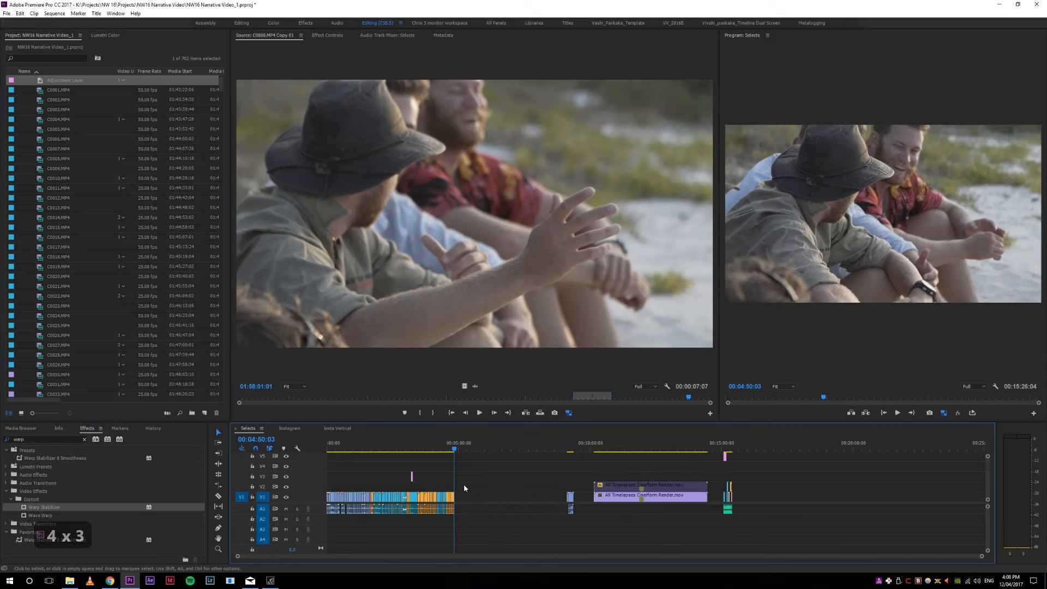
drag(461, 478, 455, 477)
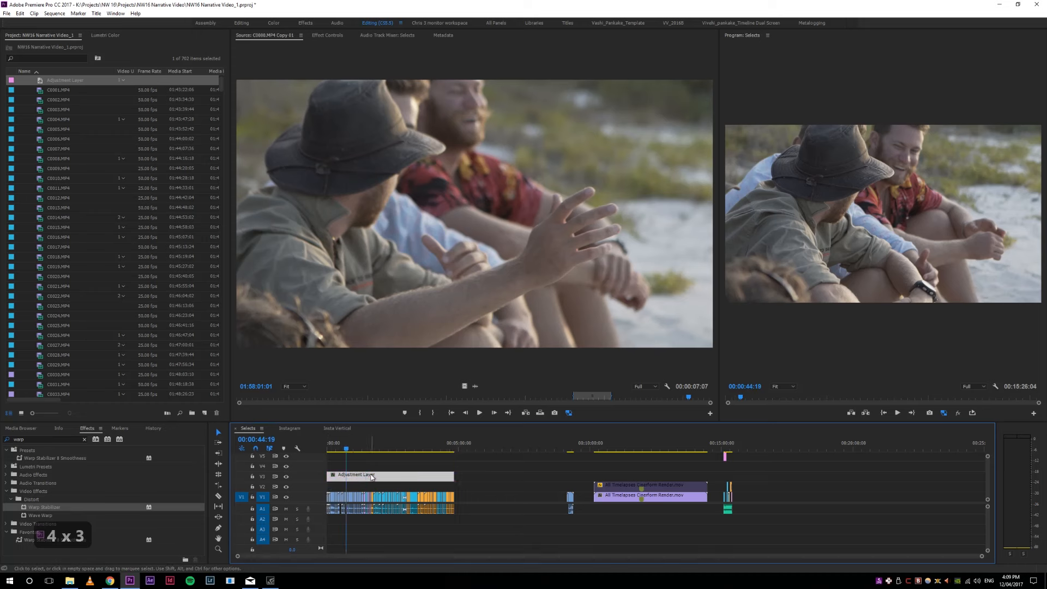
Step: Open the Lumetri Color controls for the adjustment layer with the boat shot at 00:00:44:19 in view
key(equal)
key(equal)
key(equal)
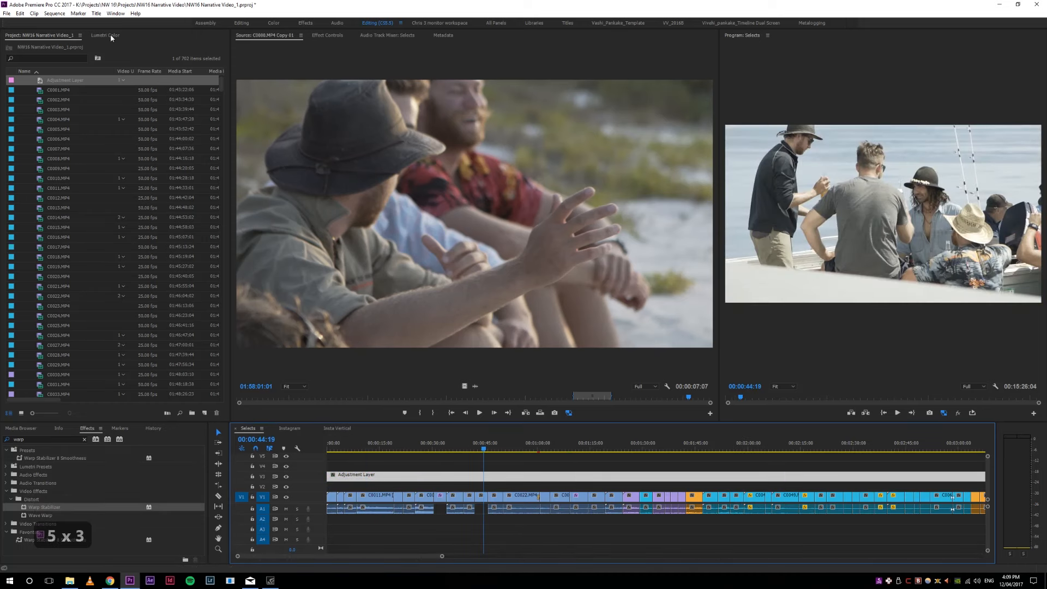
click(110, 35)
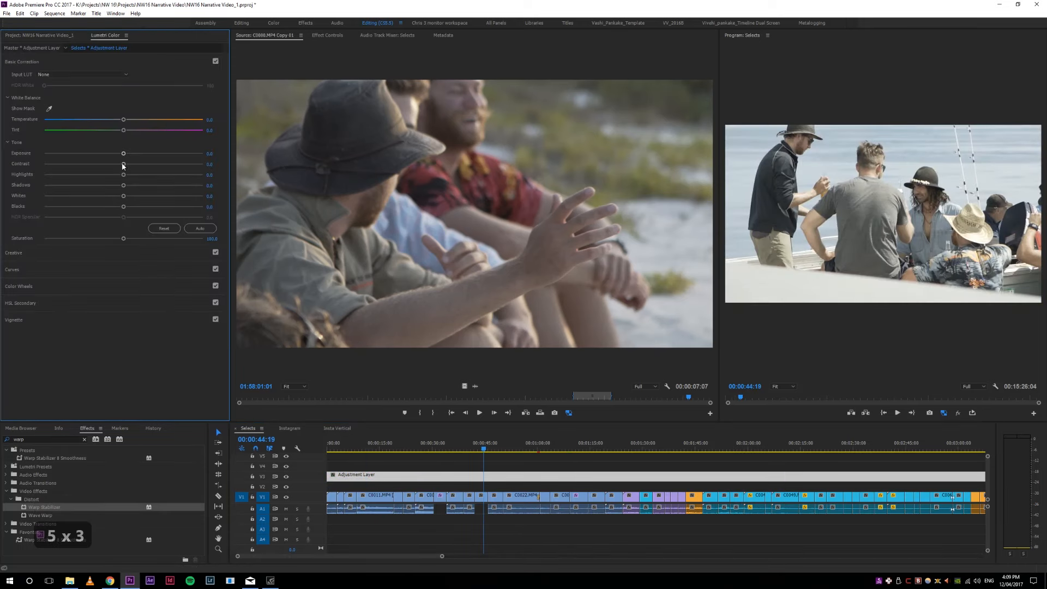
Step: Raise the adjustment layer's contrast to about 59 and saturation to about 121, checking the grade on the beach shot at 00:04:44:07
key(minus)
drag(710, 445, 739, 446)
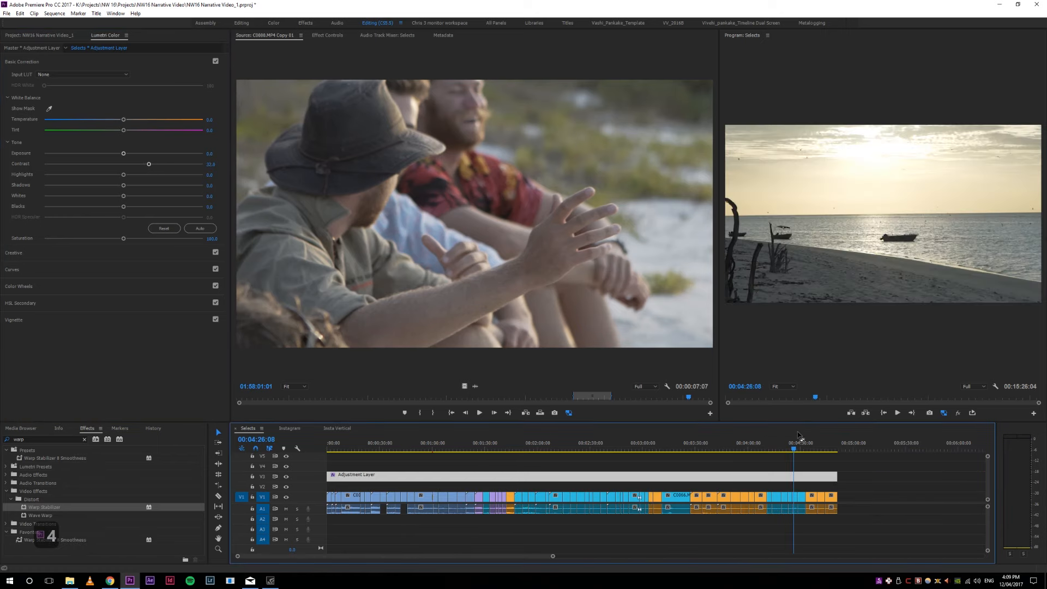
key(equal)
key(equal)
key(equal)
key(equal)
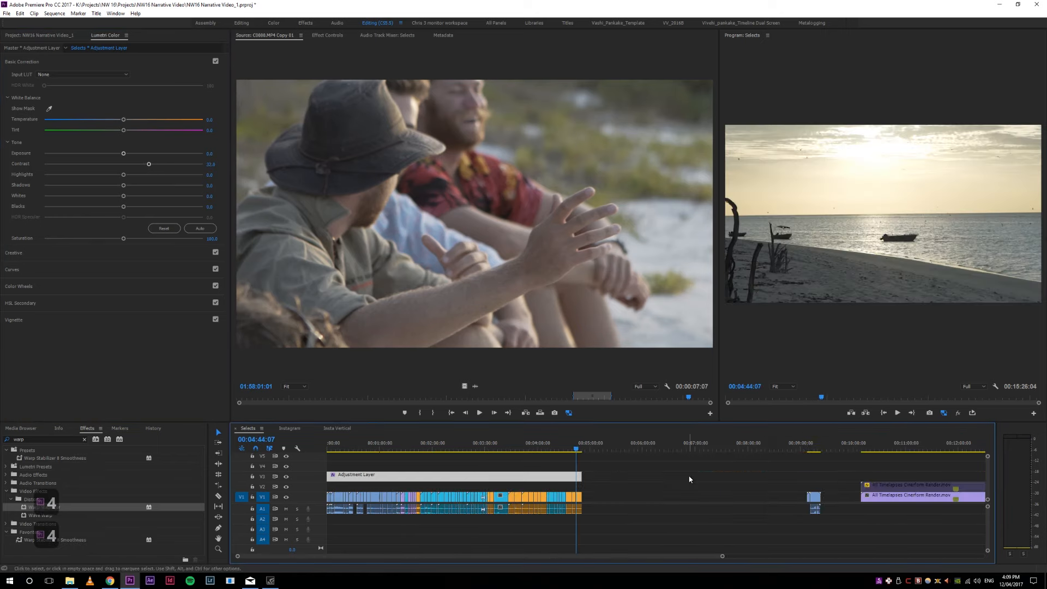
click(150, 168)
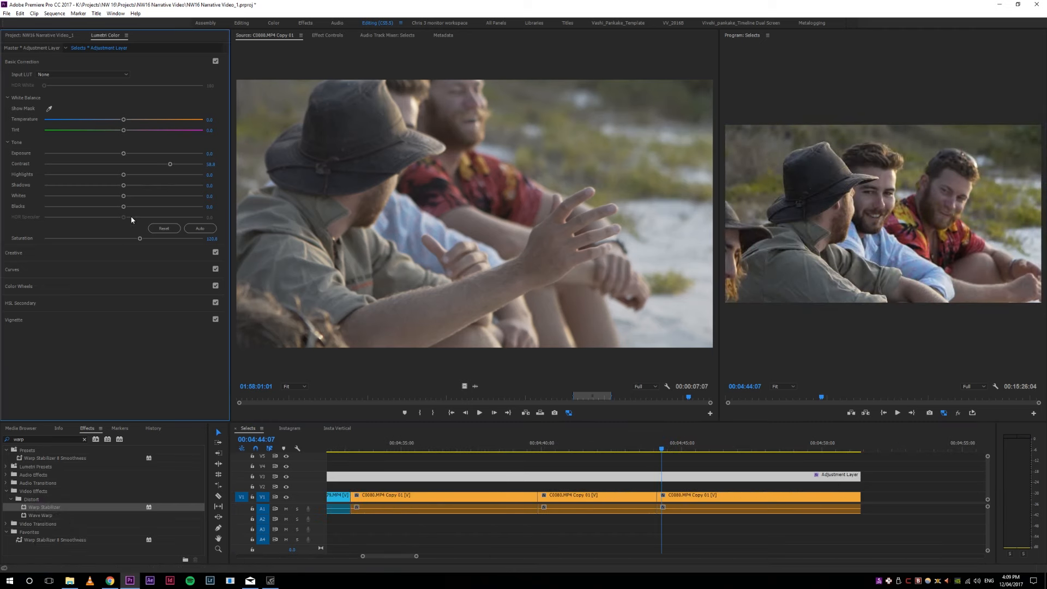
Step: Set the adjustment layer's Faded Film in the Creative controls to about 30 and return to Basic Correction
click(22, 253)
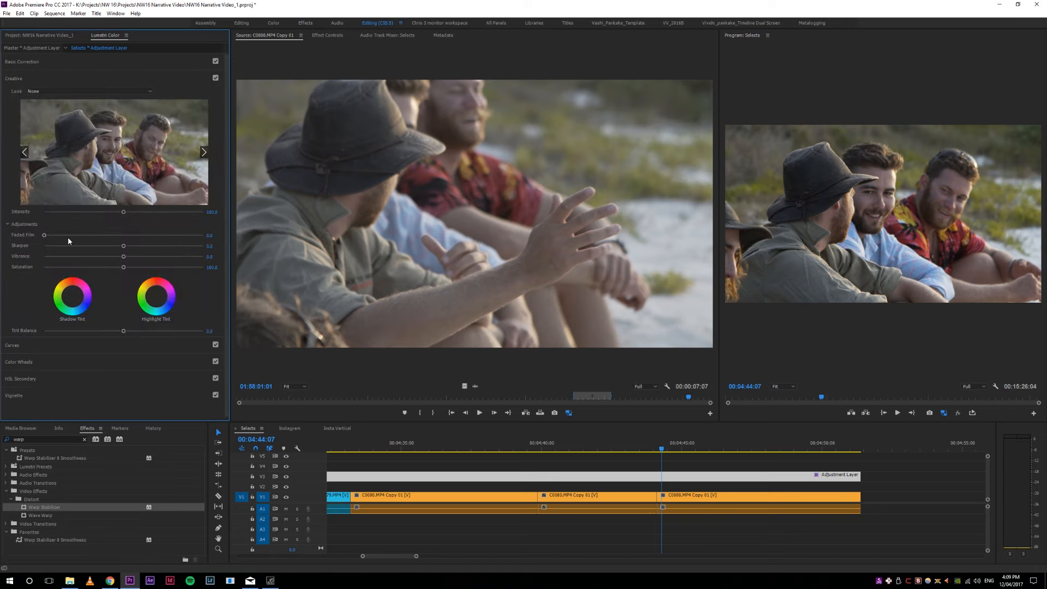
drag(44, 236, 92, 236)
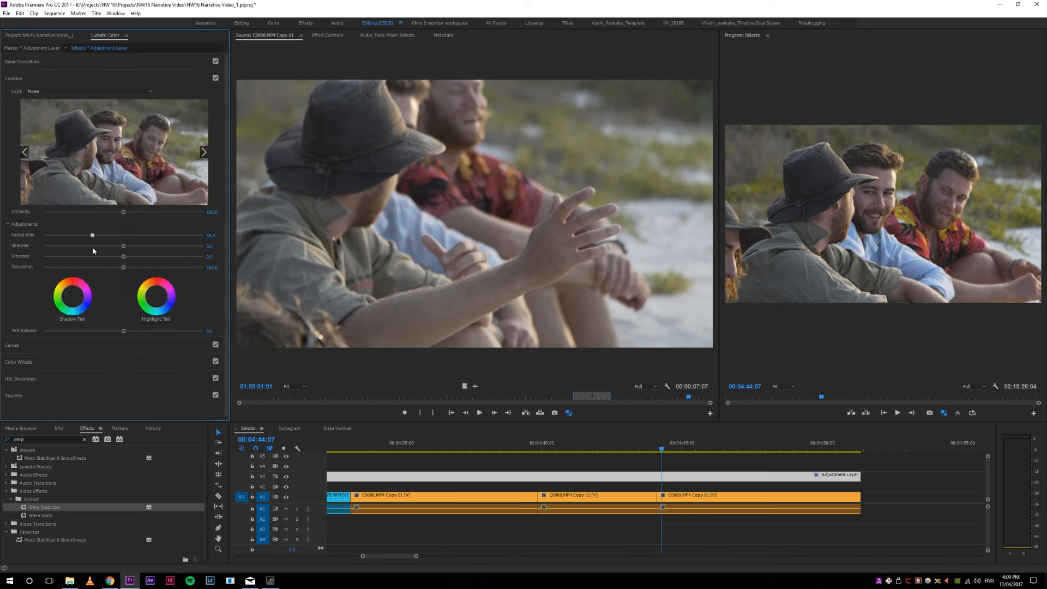
click(32, 61)
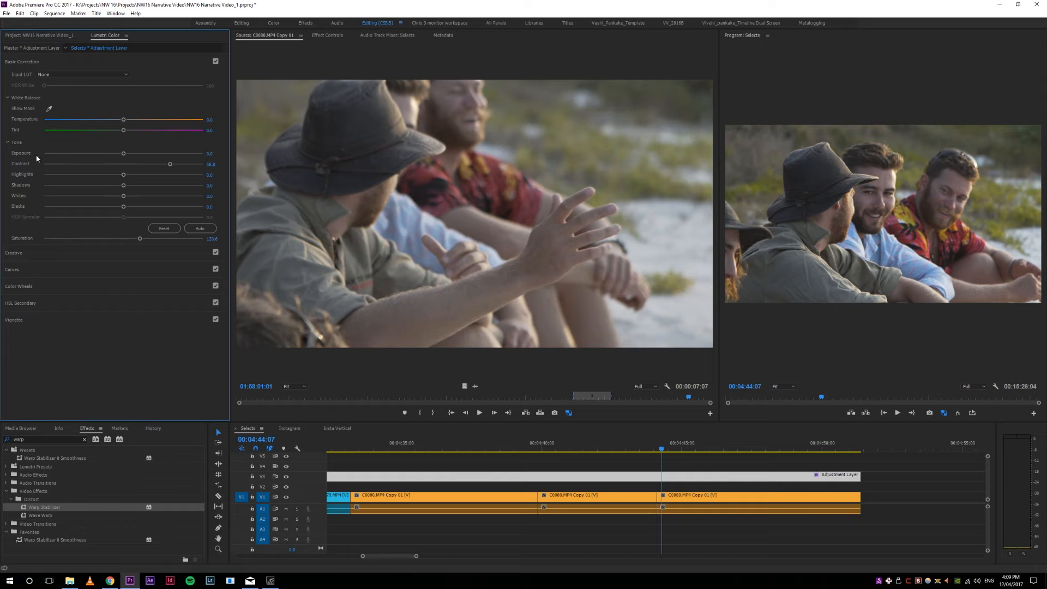
Step: Examine the closing clips of Selects at wide and close timeline scales, around 00:04:45:17 and 00:04:49:07
key(4)
key(4)
key(4)
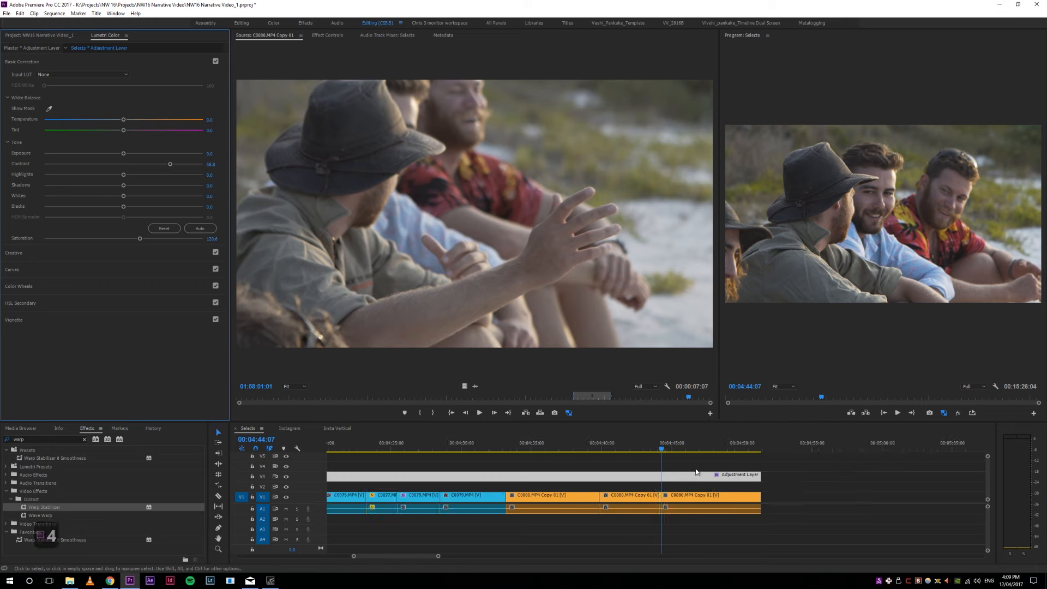
key(4)
drag(570, 445, 666, 445)
key(5)
key(5)
key(5)
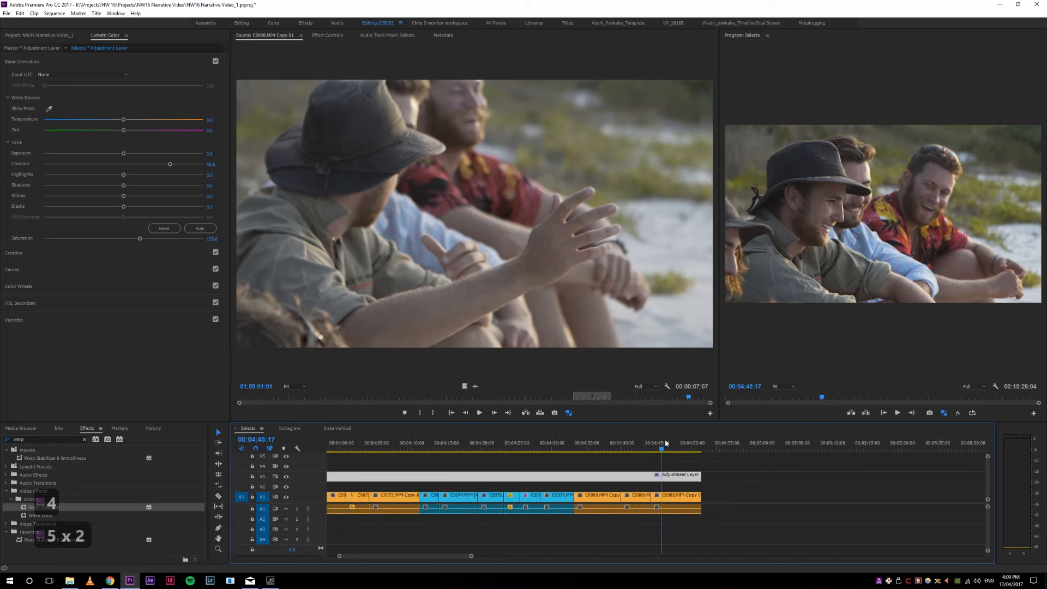
key(4)
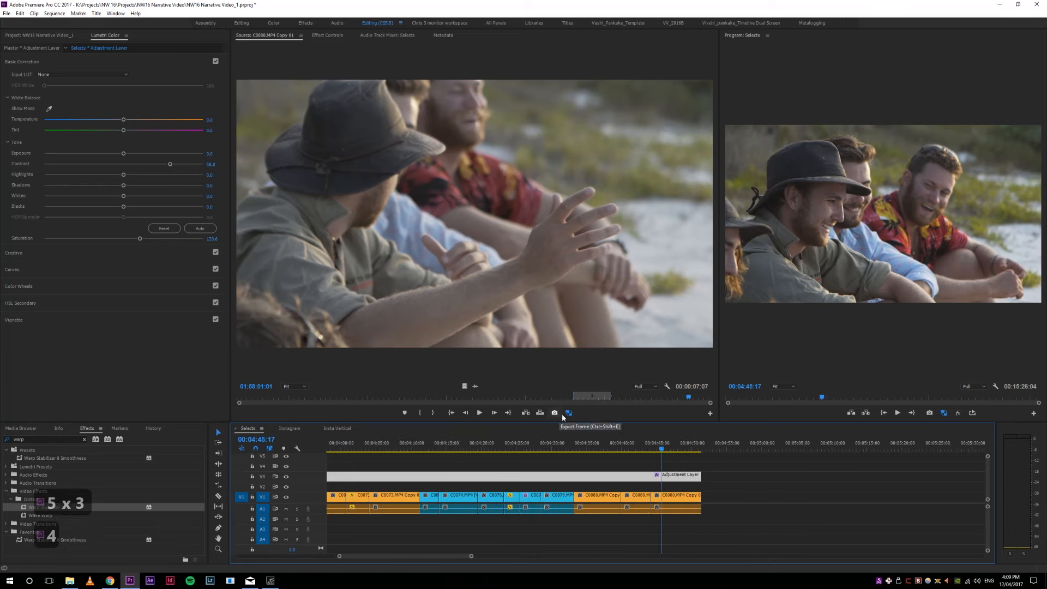
key(5)
key(5)
key(4)
key(4)
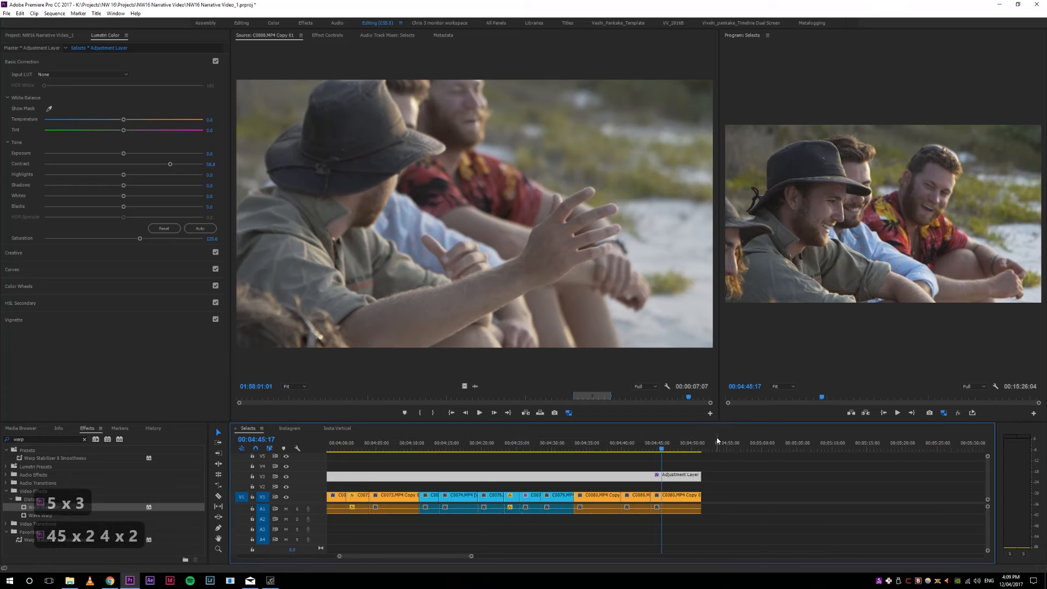
key(4)
drag(685, 446, 673, 449)
key(5)
key(5)
key(5)
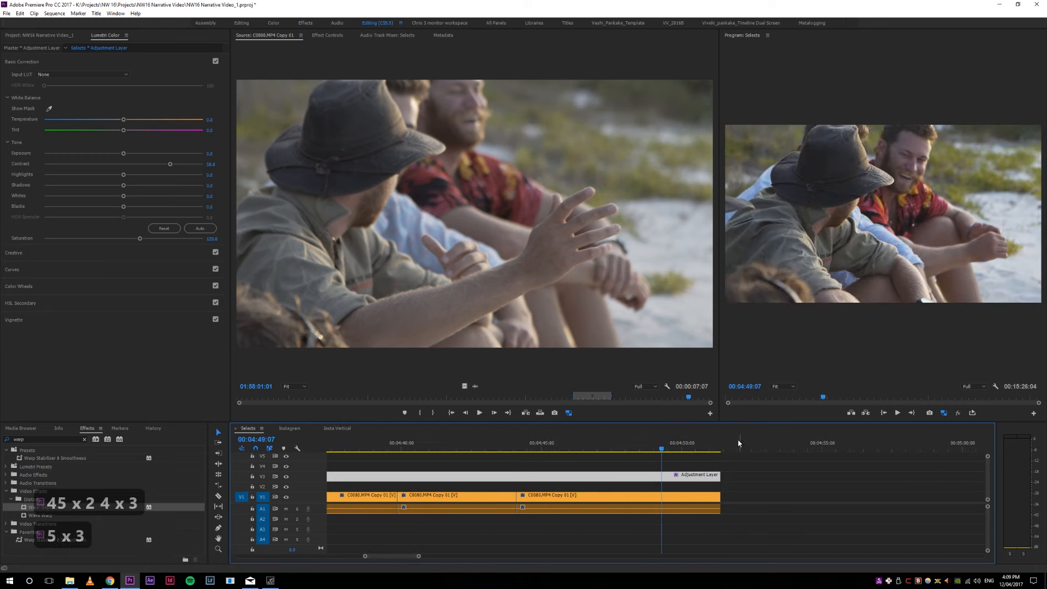
Step: Place the playhead at the end of the adjustment layer, 00:04:51:10, with a close view of the last clip
key(4)
click(693, 446)
drag(695, 445, 695, 448)
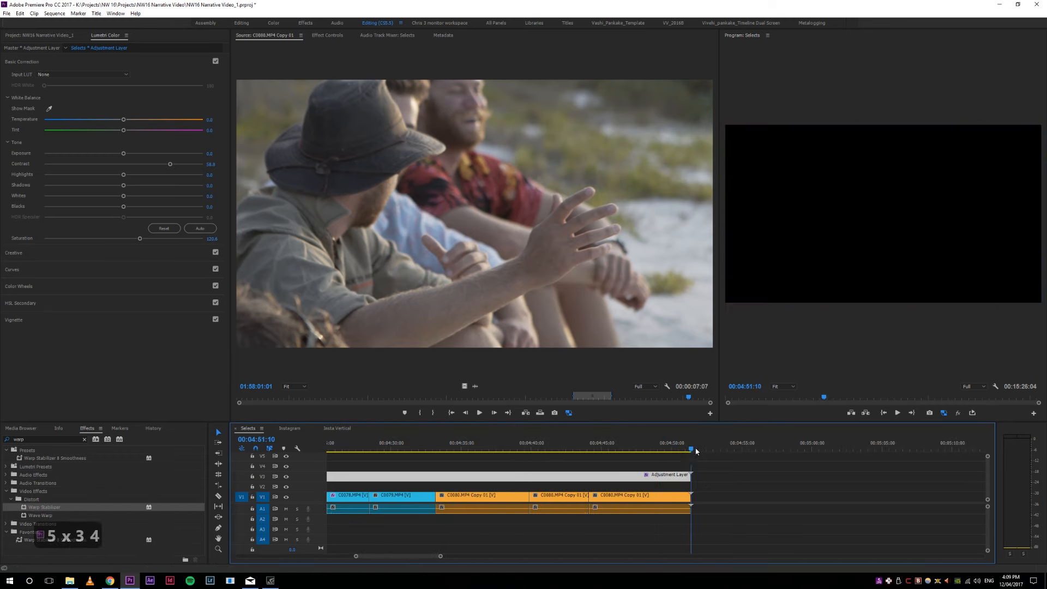
key(4)
key(5)
key(5)
key(5)
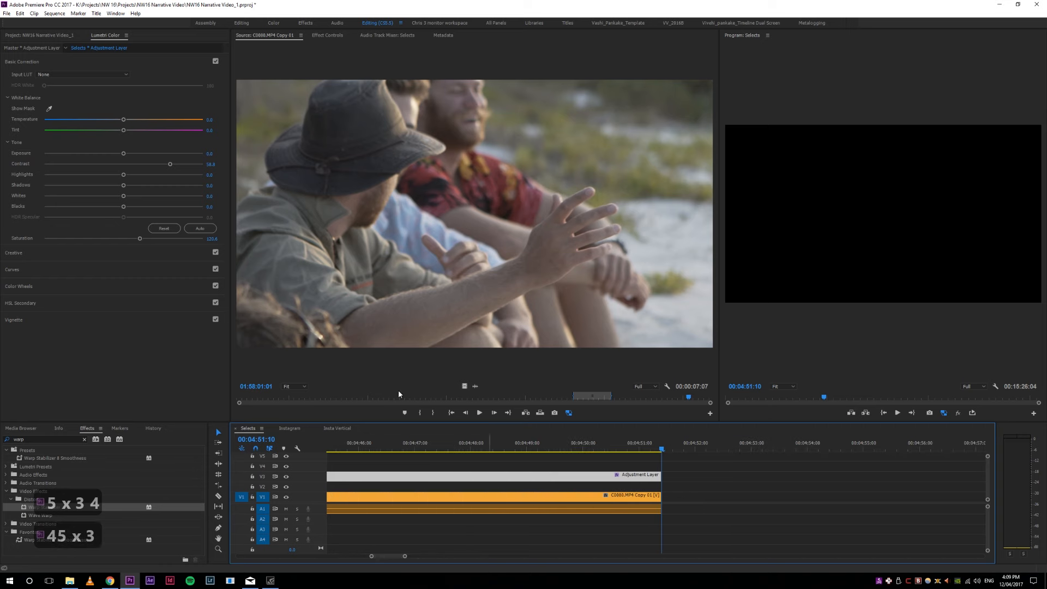
Step: Show the project's clip list at full size and move the Video Info column next to Frame Rate
click(41, 35)
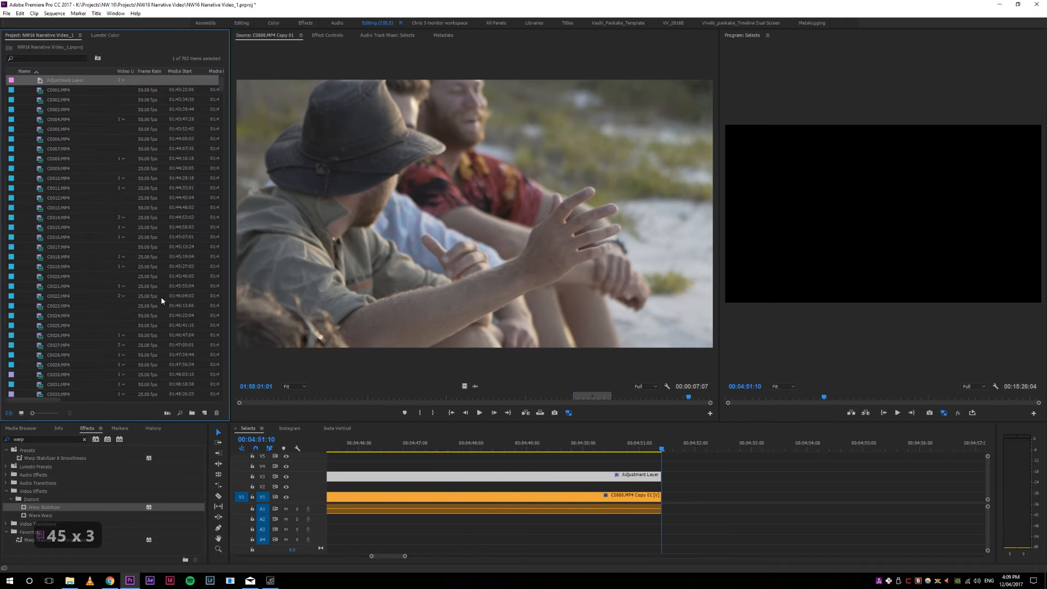
mouse_move(222, 90)
mouse_down()
mouse_move(223, 123)
mouse_move(221, 110)
mouse_up()
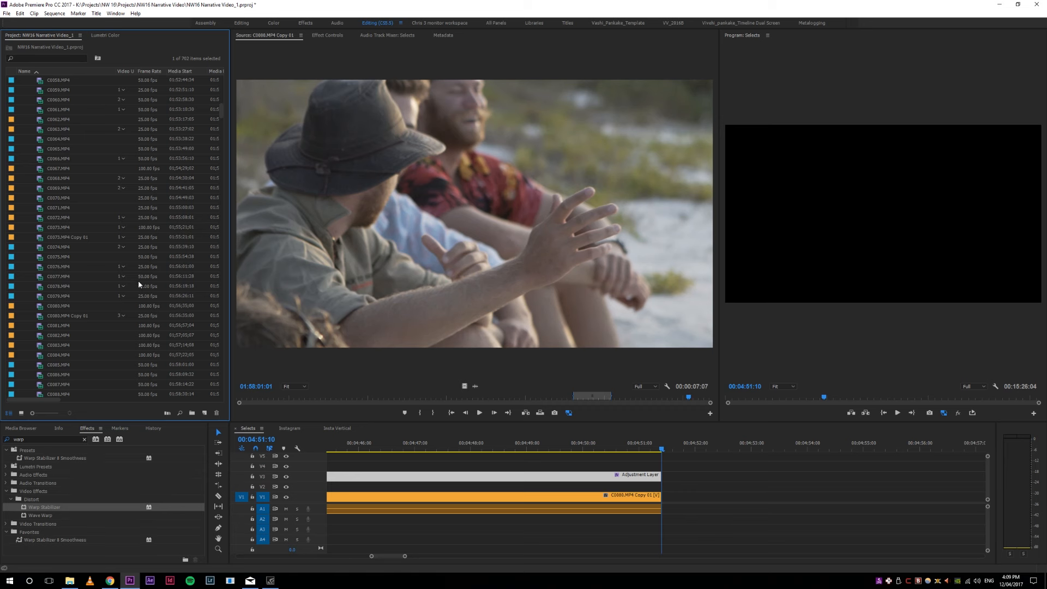
key(grave)
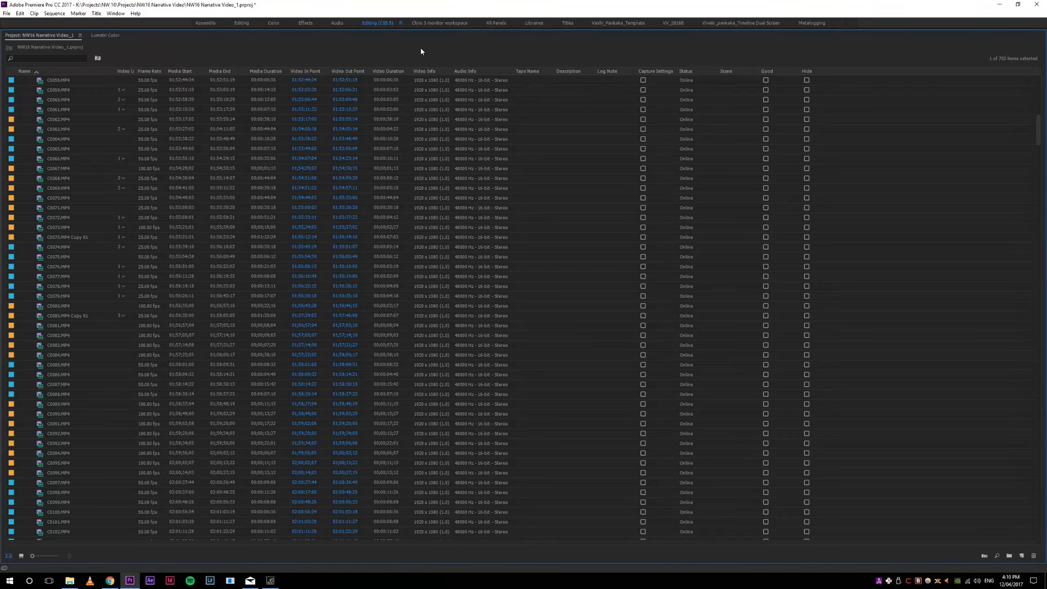
mouse_move(435, 74)
mouse_down()
mouse_move(165, 73)
mouse_move(189, 83)
mouse_up()
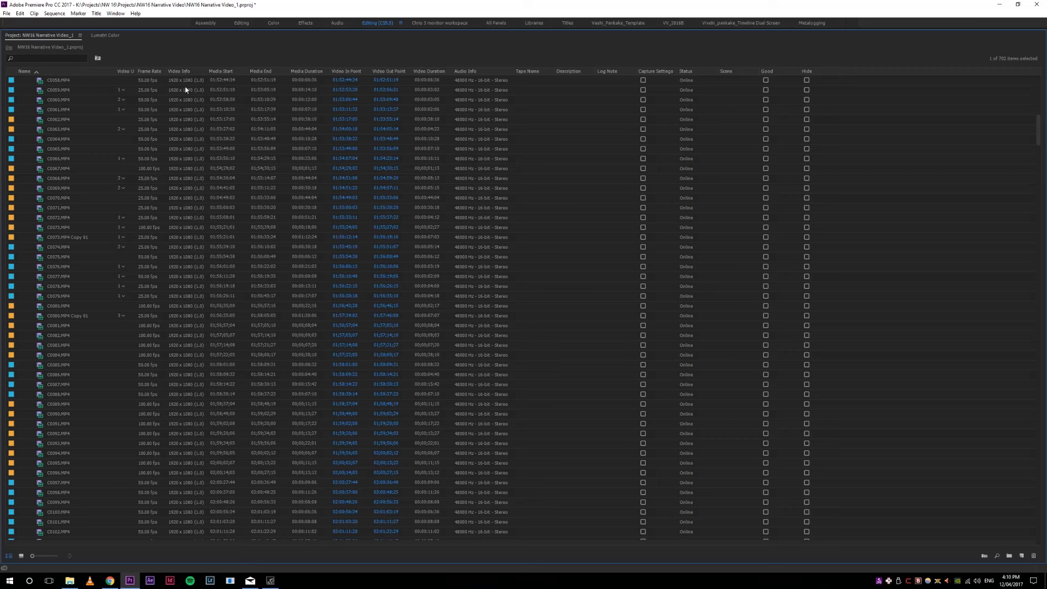
Step: Sort the clip list by Video Usage to look over the most used clips, and restore the ascending name order
click(123, 72)
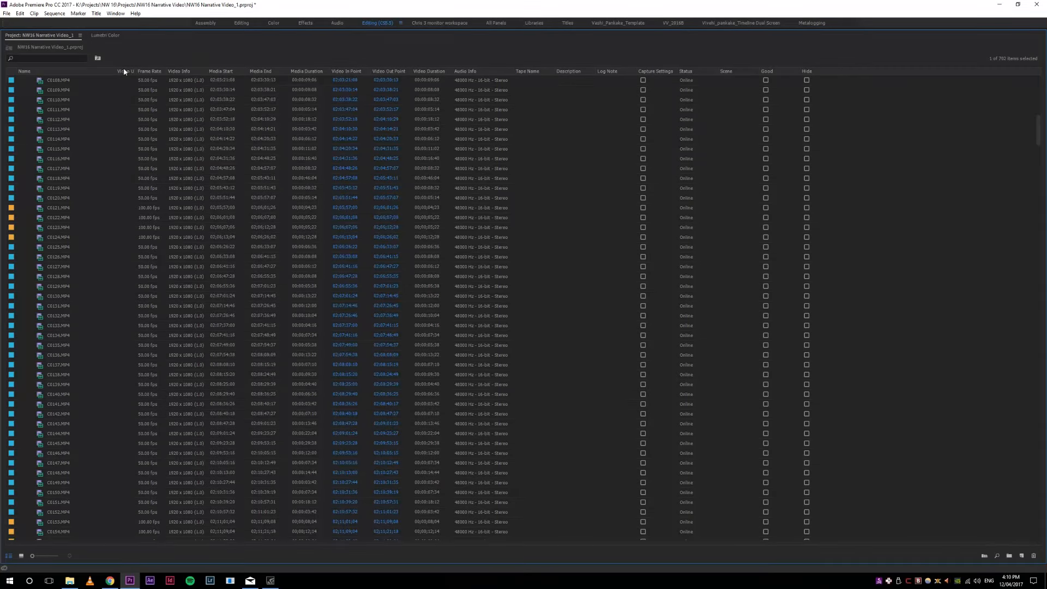
click(130, 73)
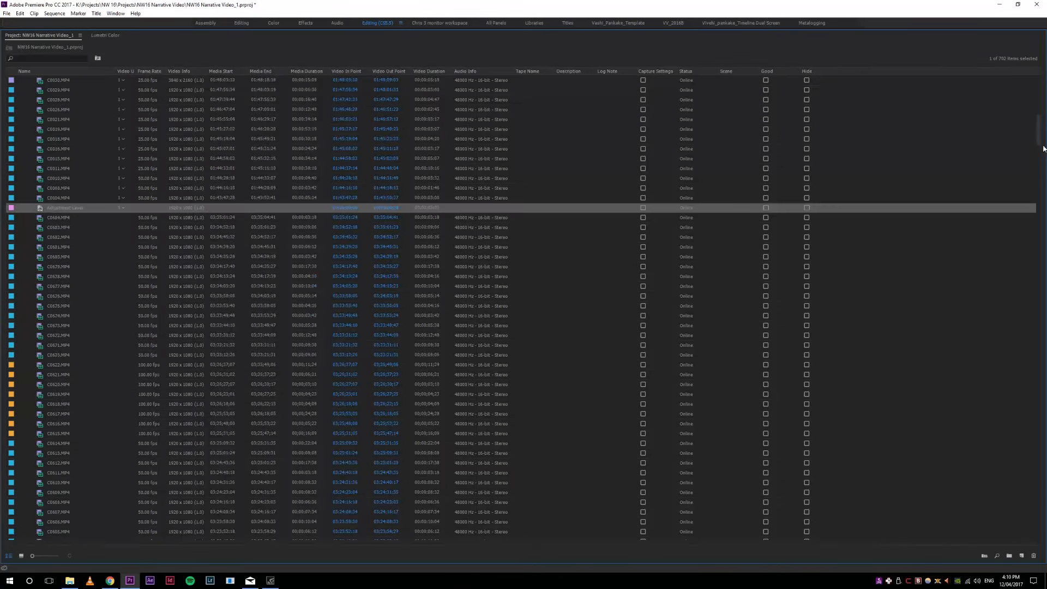
scroll(1042, 133, up, 10)
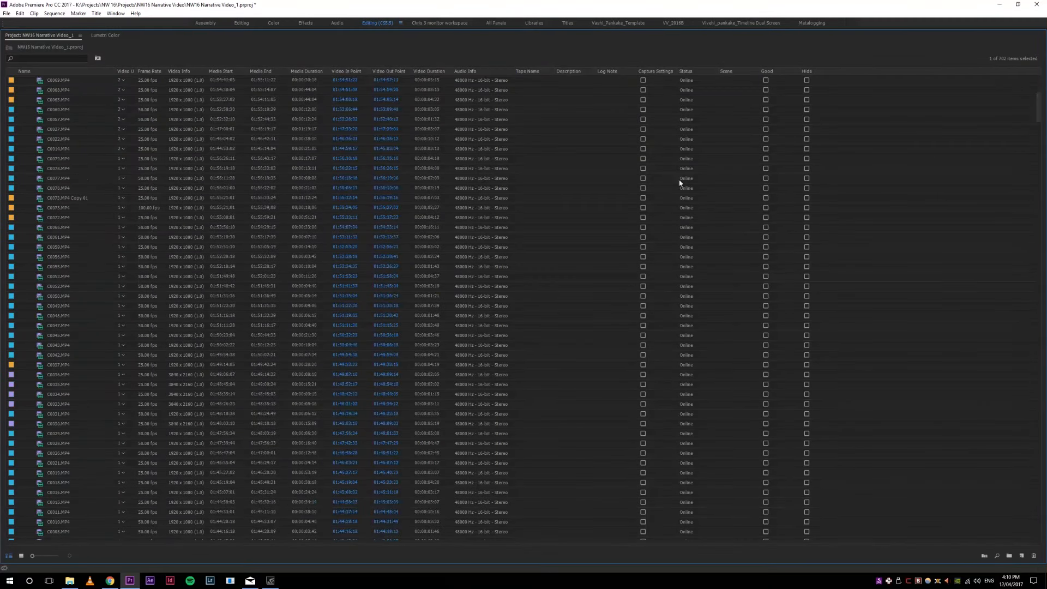
click(76, 72)
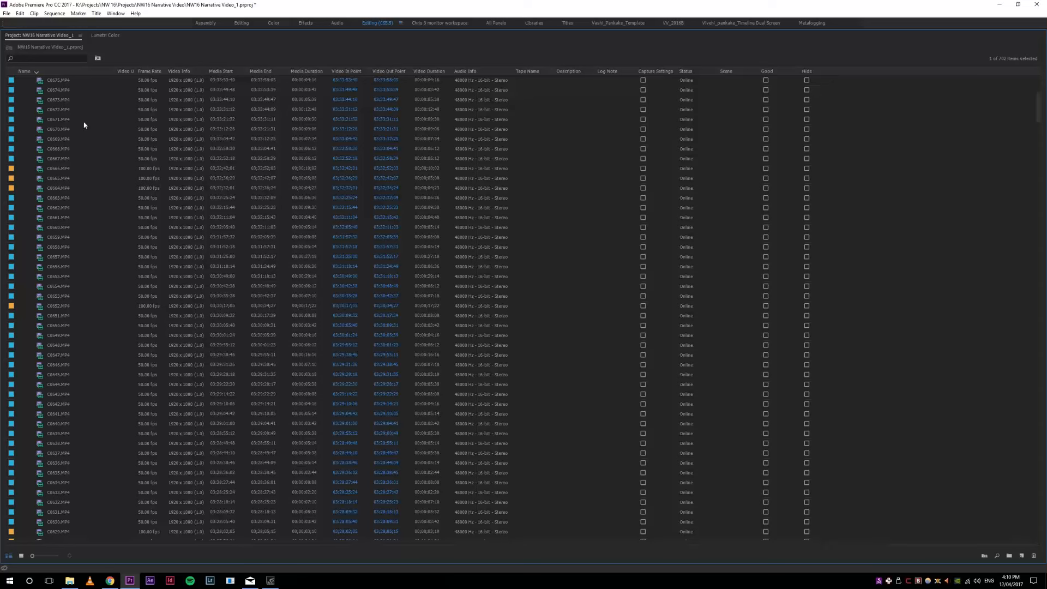
scroll(1039, 105, up, 7)
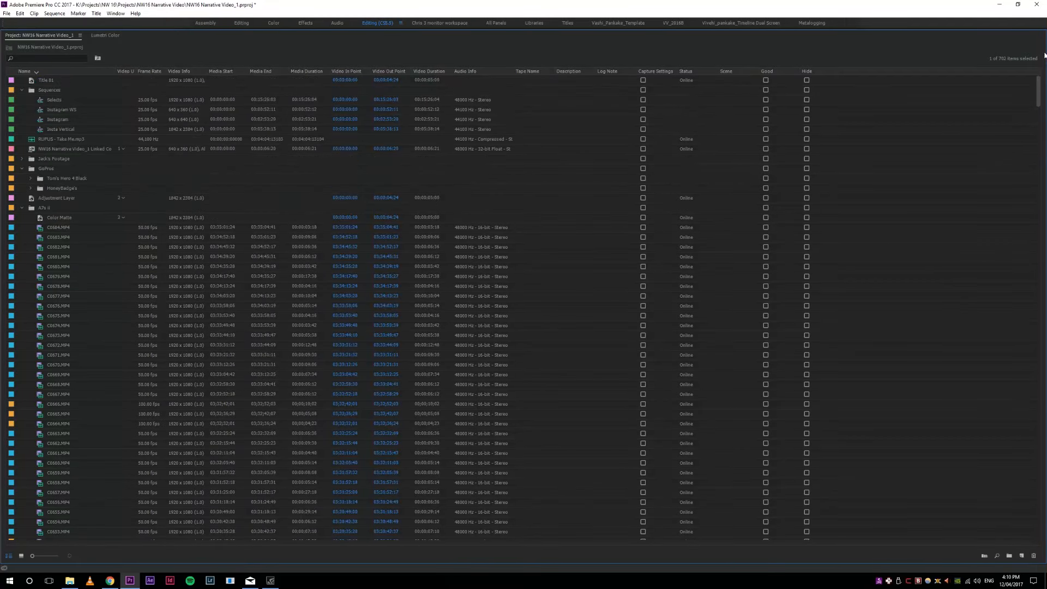
click(75, 71)
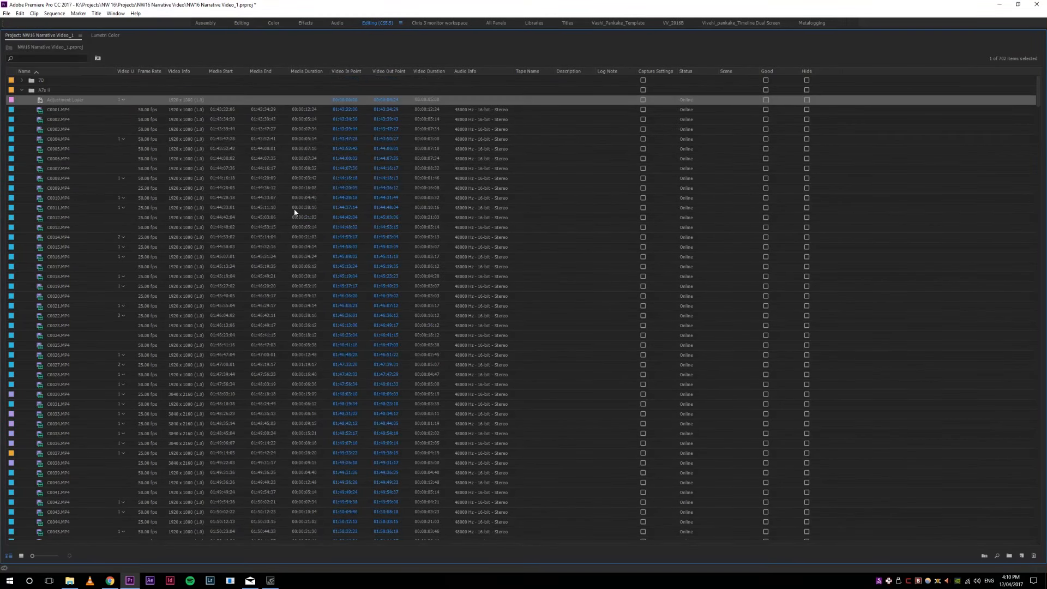
Step: Look up the Video Usage property in the Metadata Display settings by searching for "video u", and leave without changes
right_click(498, 78)
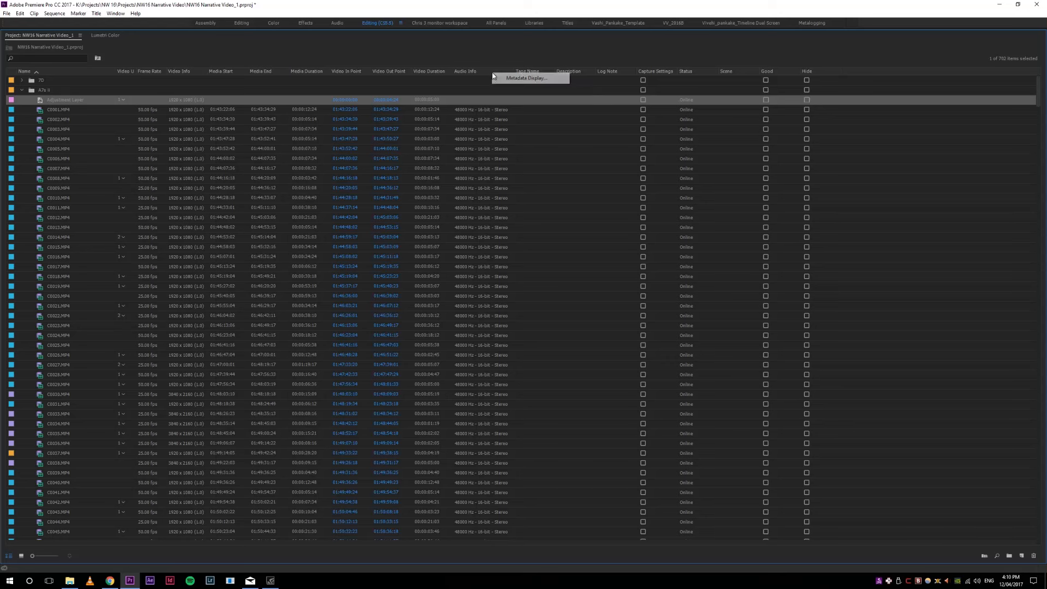
click(515, 78)
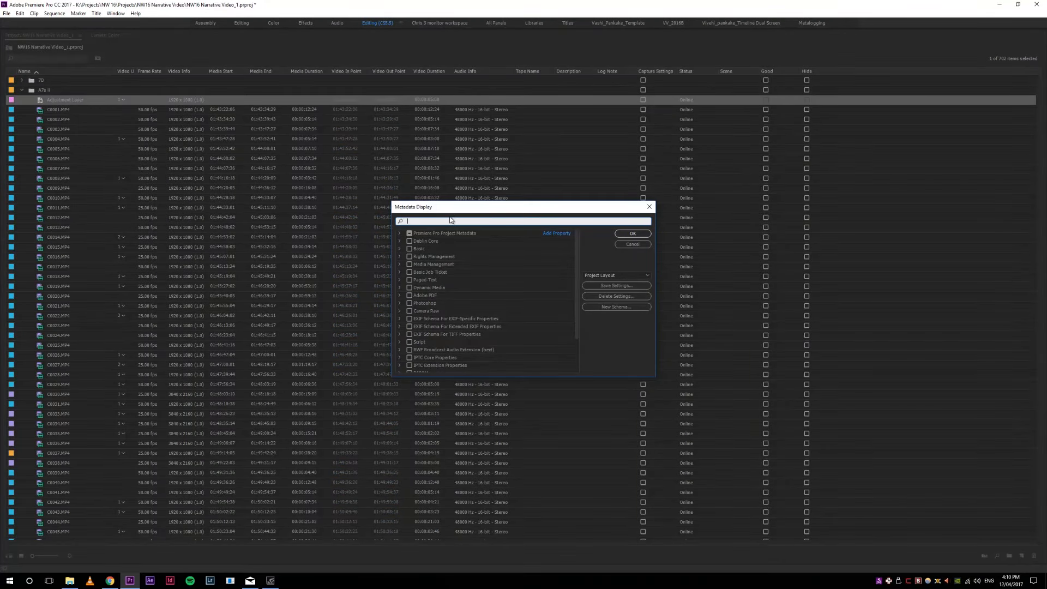
click(431, 221)
text(video u)
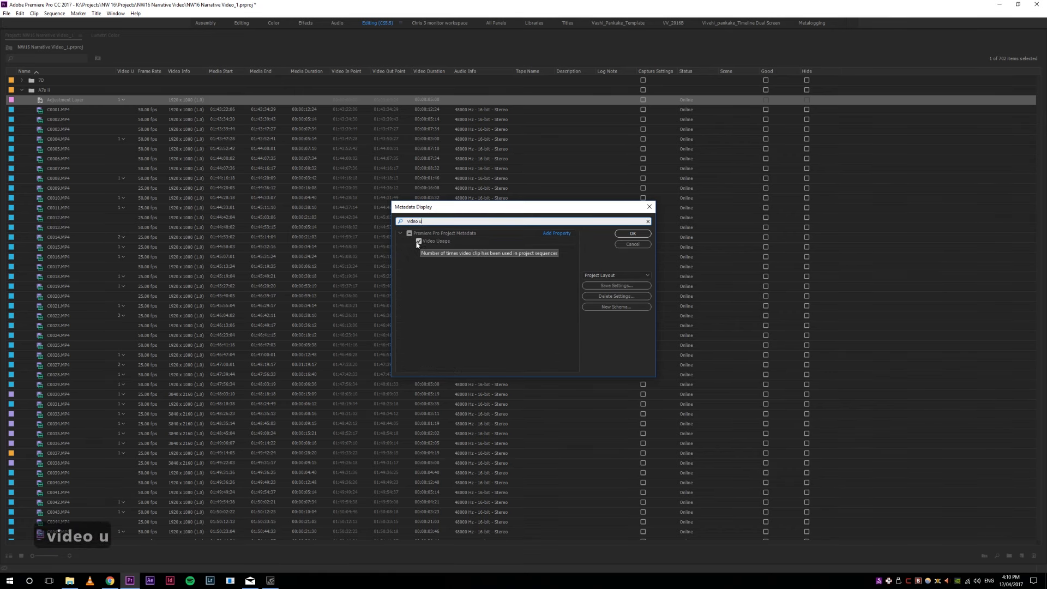
click(637, 244)
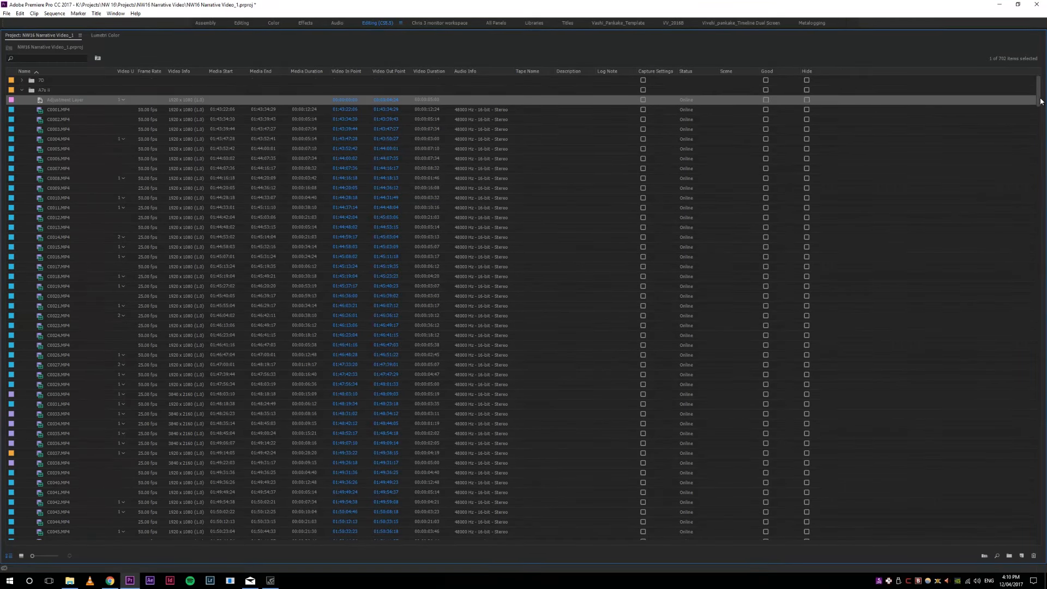
Step: Find C0080.MP4 below the already used clips, restore the normal panel layout, and open it in the Source monitor
scroll(1043, 112, down, 7)
scroll(1043, 112, down, 5)
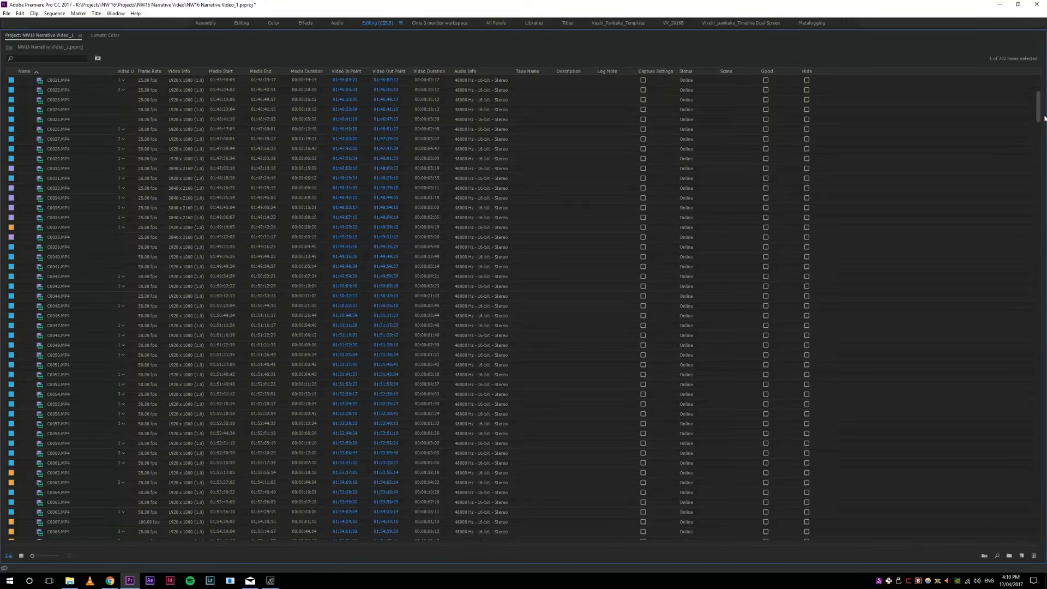
scroll(1040, 131, down, 11)
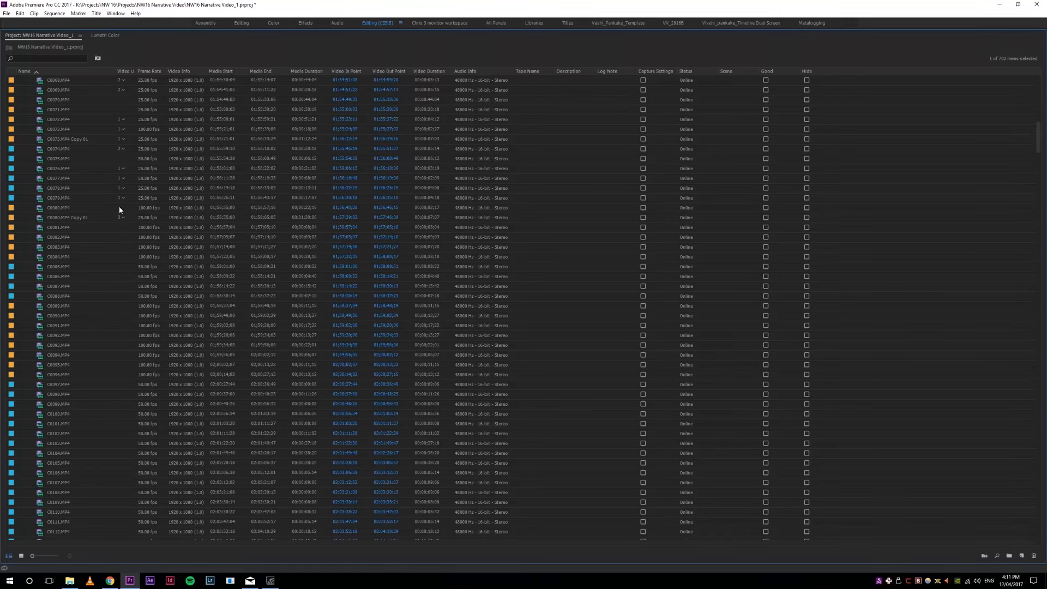
key(grave)
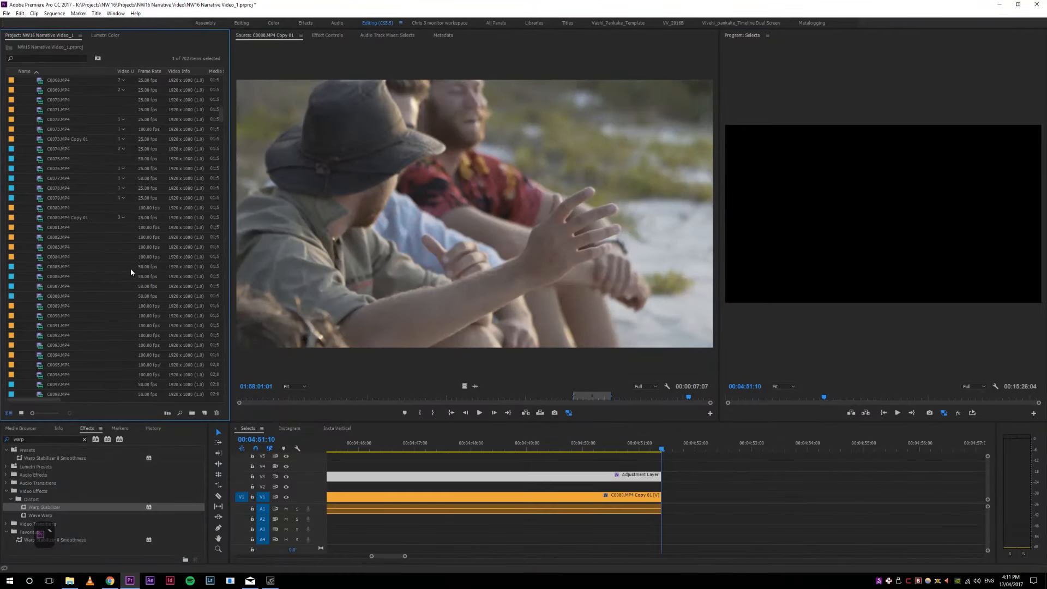
double_click(43, 208)
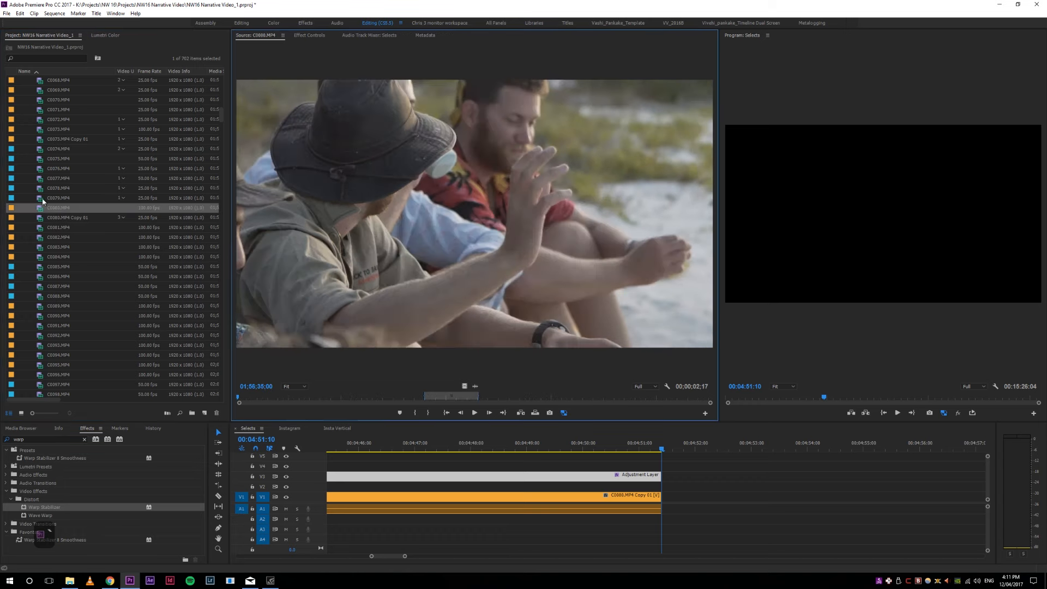
Step: Preview clip C0078.MP4 in the source monitor and check the end of the Selects sequence
double_click(44, 191)
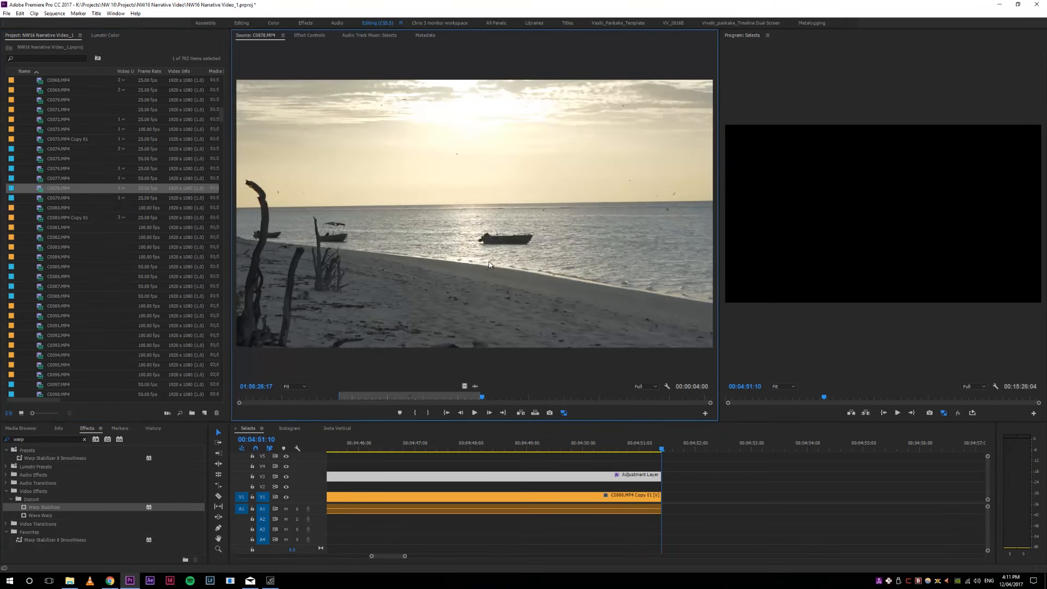
drag(623, 448, 571, 441)
key(4)
click(642, 446)
drag(641, 446, 662, 445)
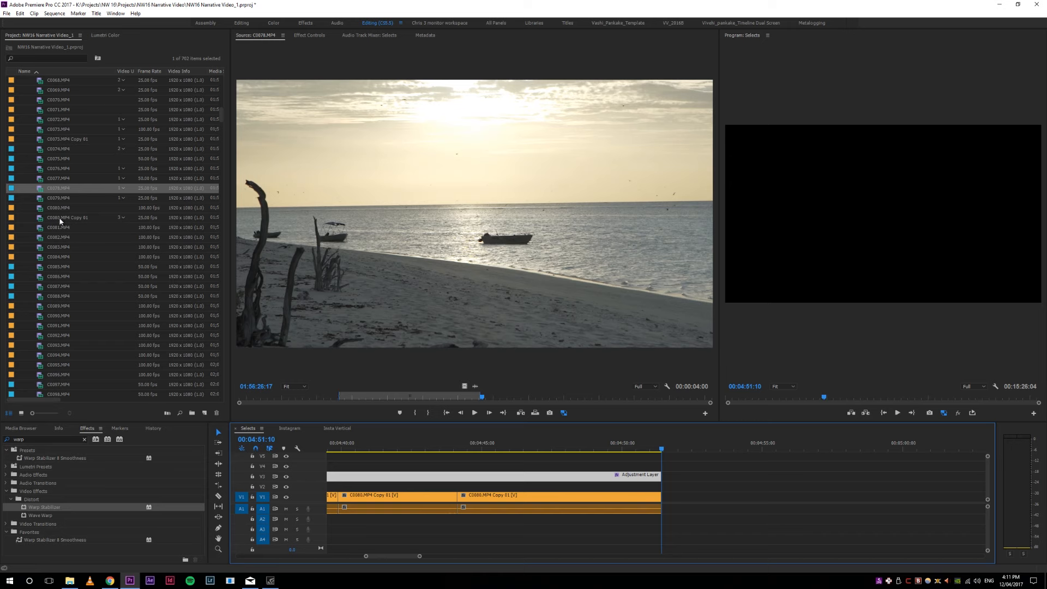
click(50, 228)
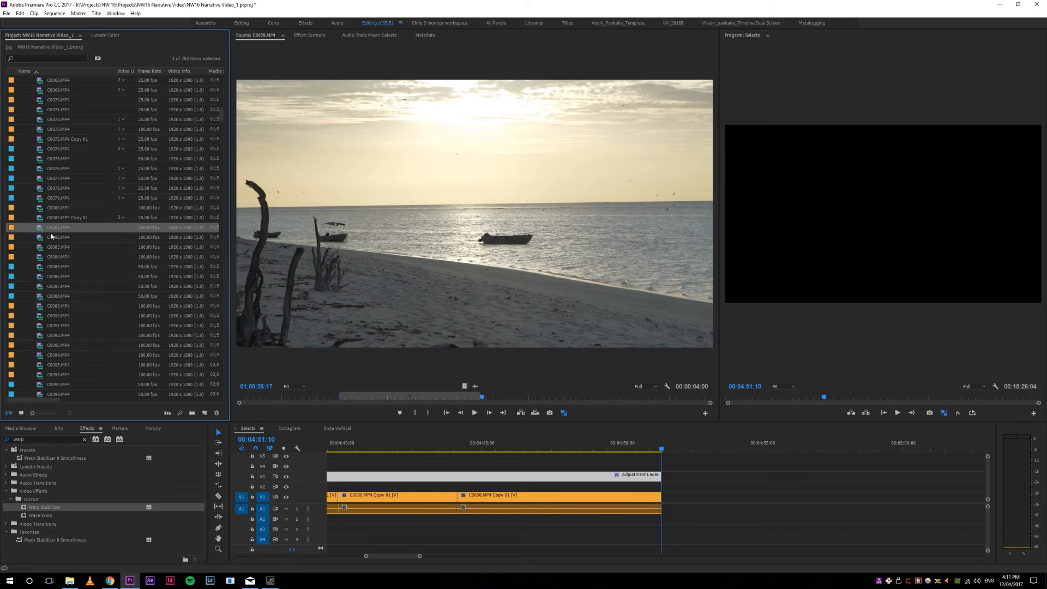
Step: Browse the A7s ii bin's clips as thumbnails in an enlarged separate window, close it, and return to the clips around C0081.MP4
mouse_move(221, 121)
mouse_down()
mouse_move(228, 84)
mouse_move(230, 108)
mouse_up()
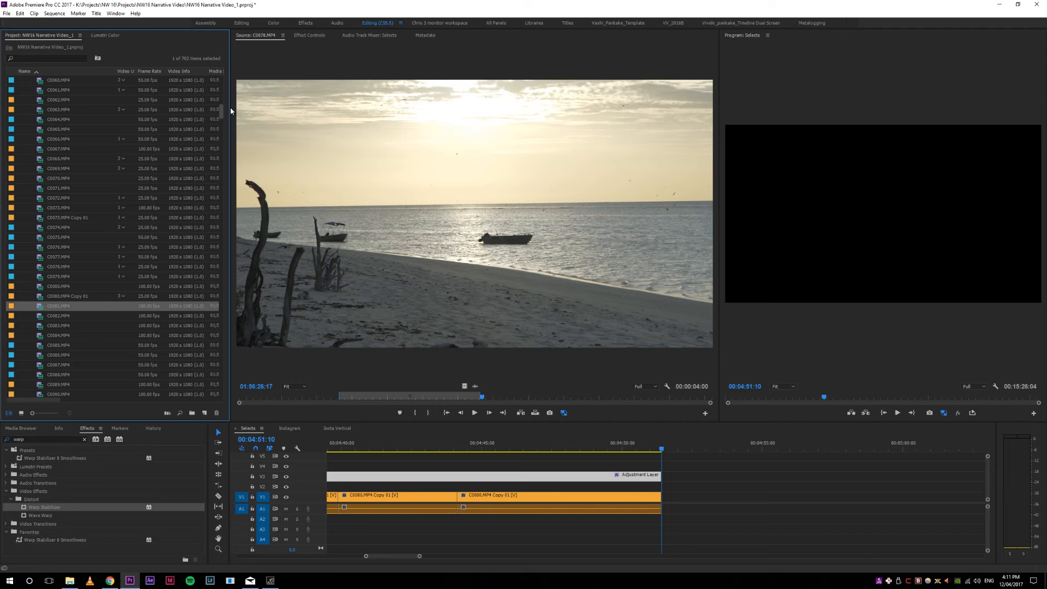
drag(230, 110, 231, 114)
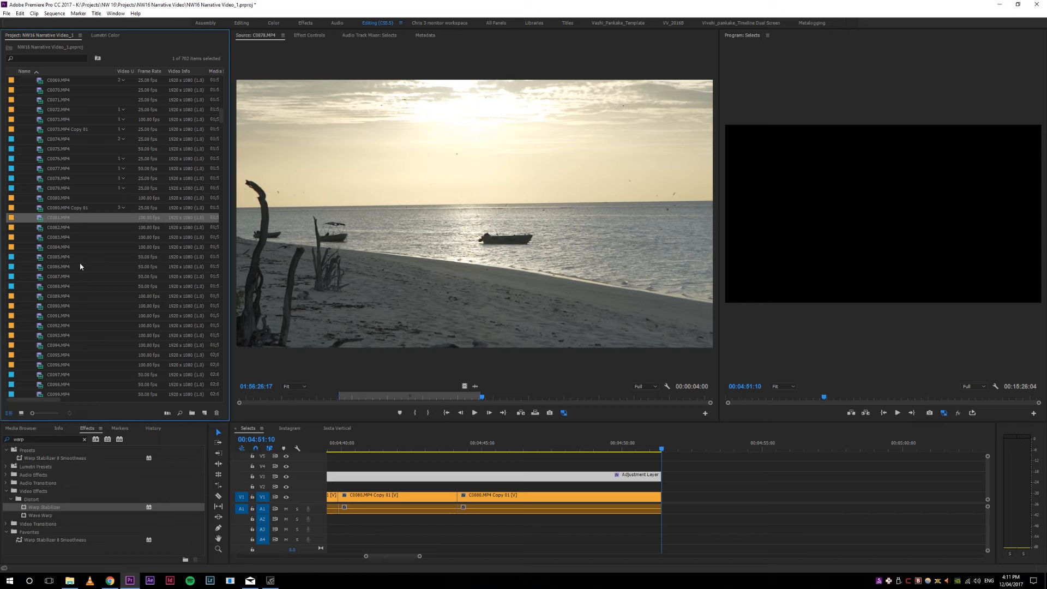
drag(222, 113, 221, 80)
double_click(31, 90)
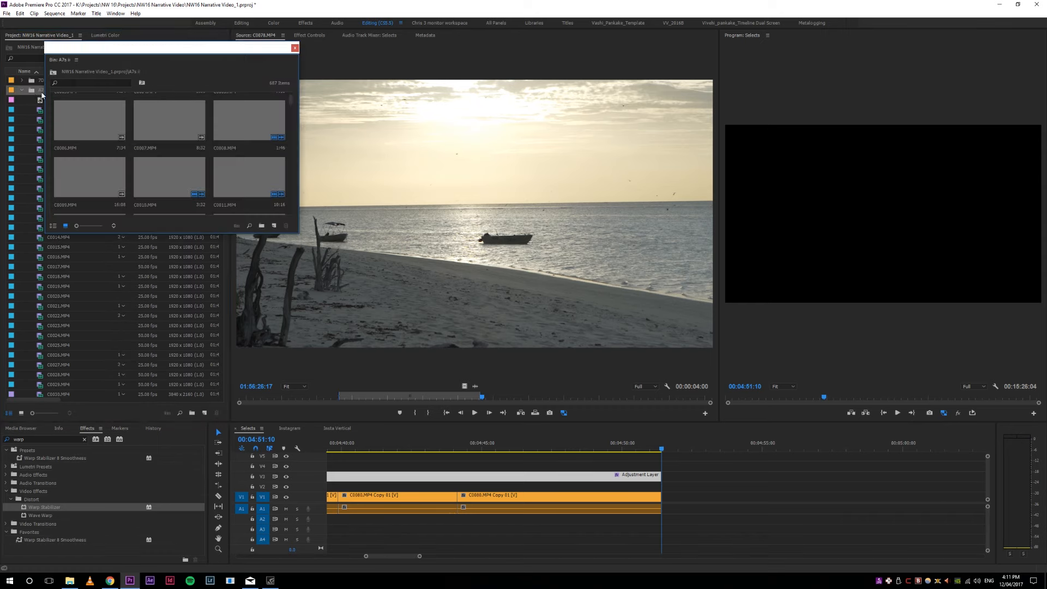
drag(298, 233, 693, 485)
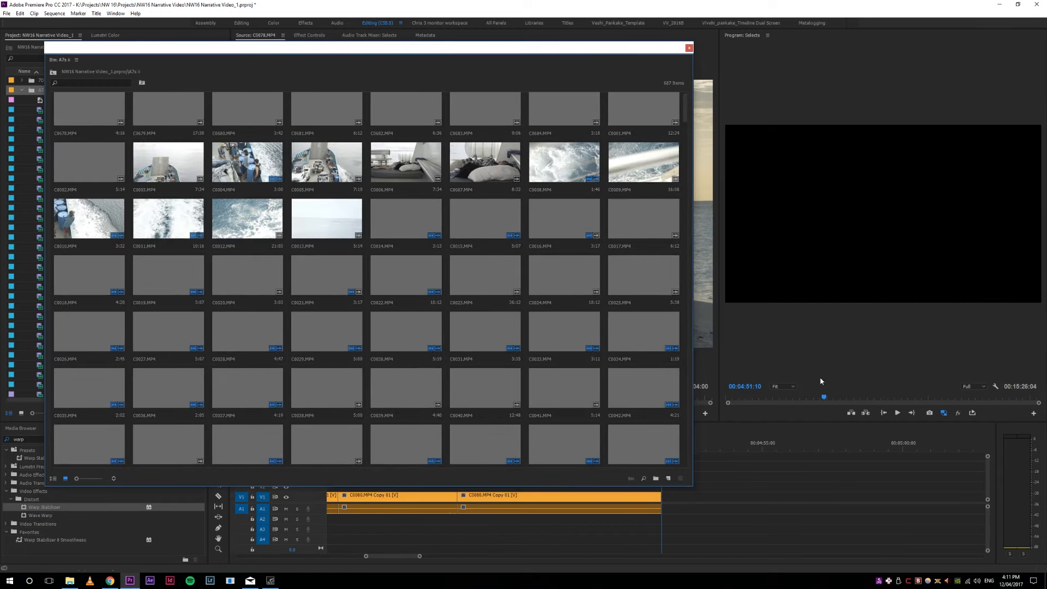
scroll(682, 303, down, 2)
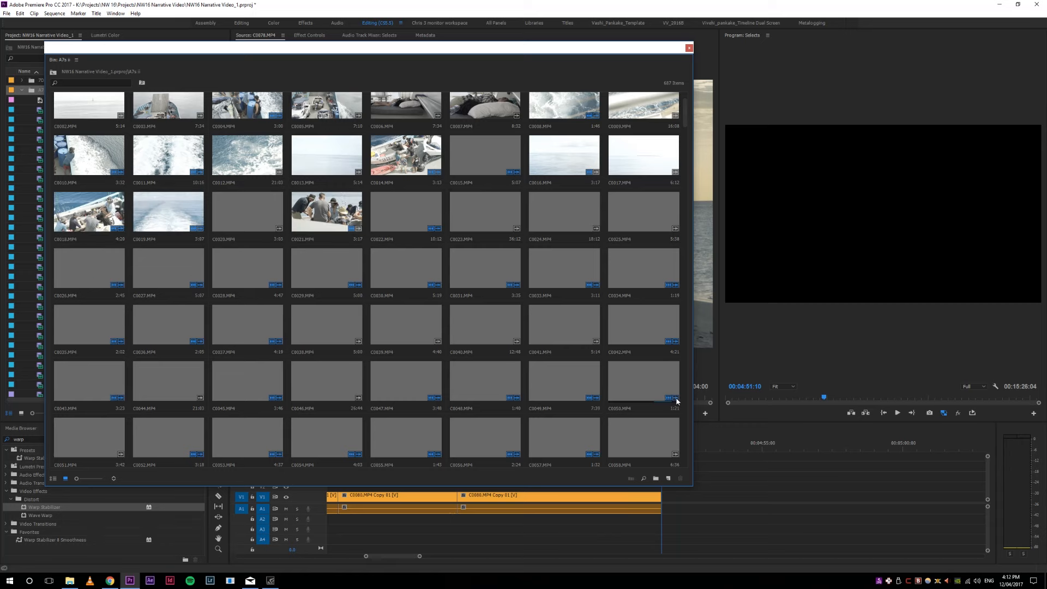
drag(687, 116, 689, 129)
click(688, 47)
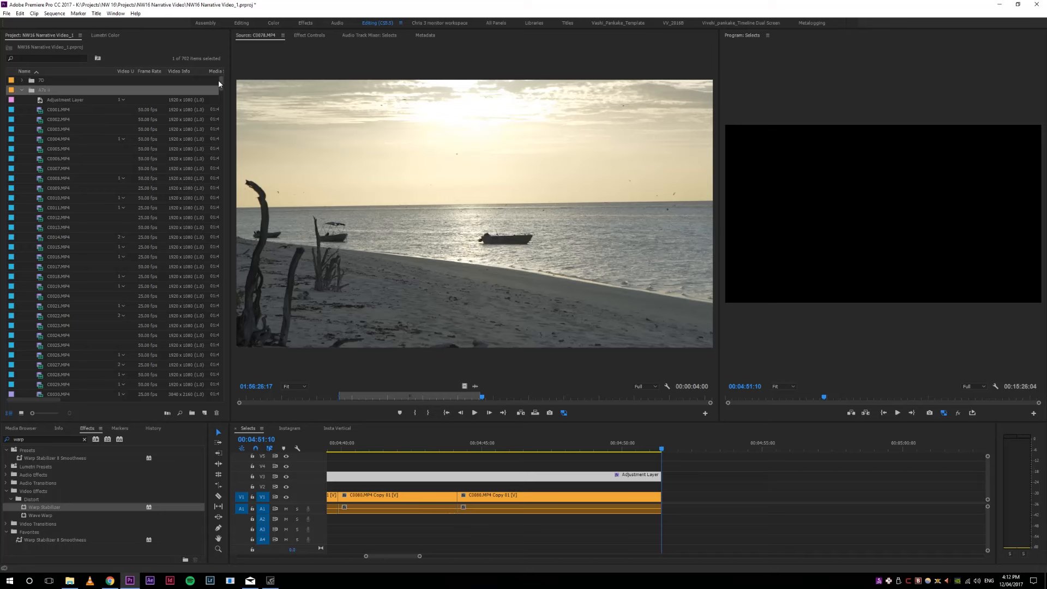
drag(221, 82, 227, 113)
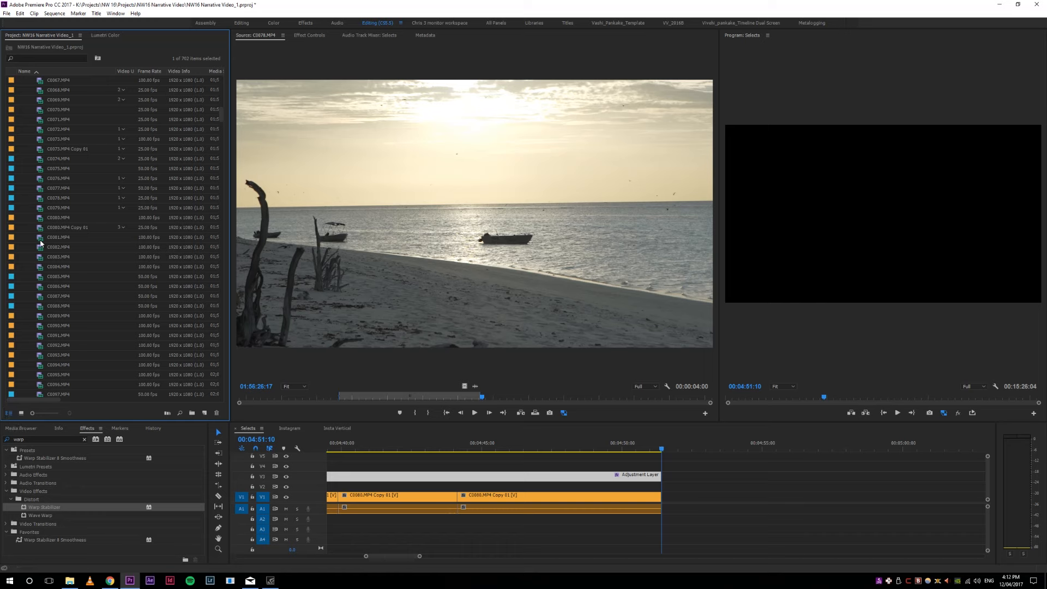
Step: Review clip C0081.MP4 in the source monitor and interpret its footage at 25 fps
double_click(154, 235)
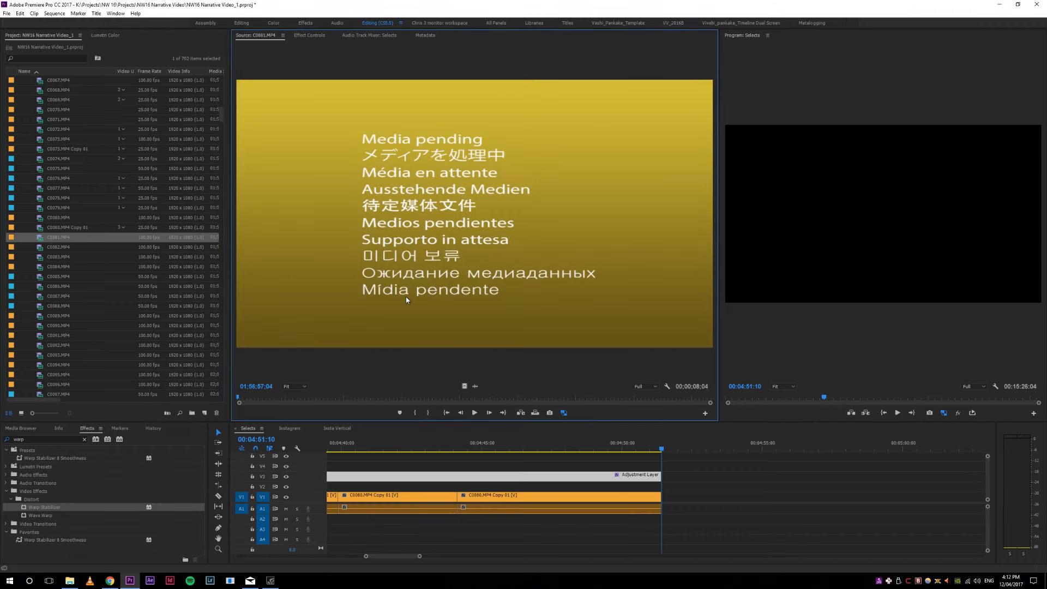
click(630, 447)
key(minus)
key(minus)
key(equal)
key(equal)
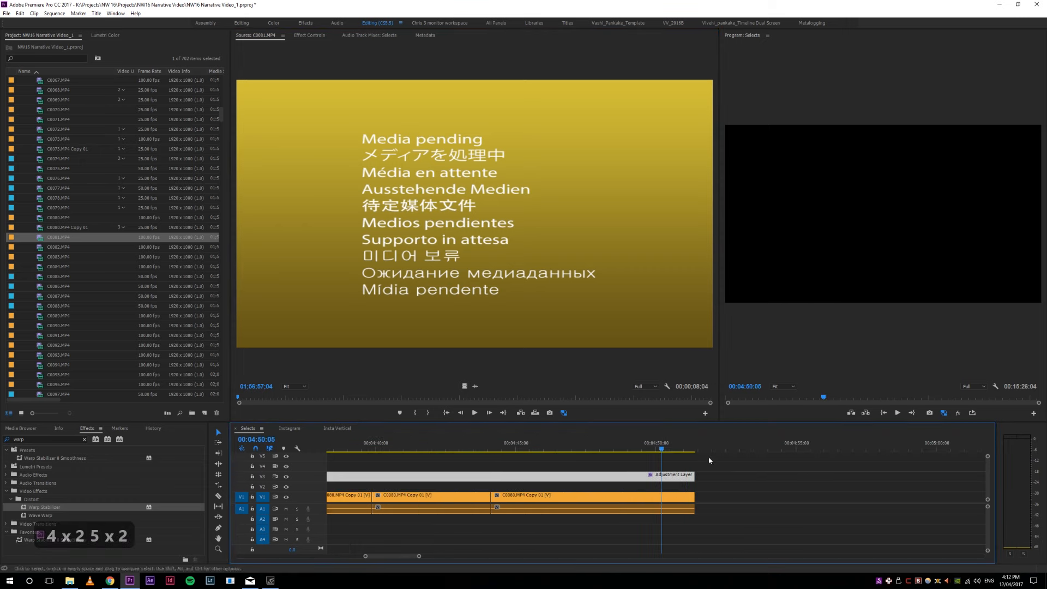
click(680, 151)
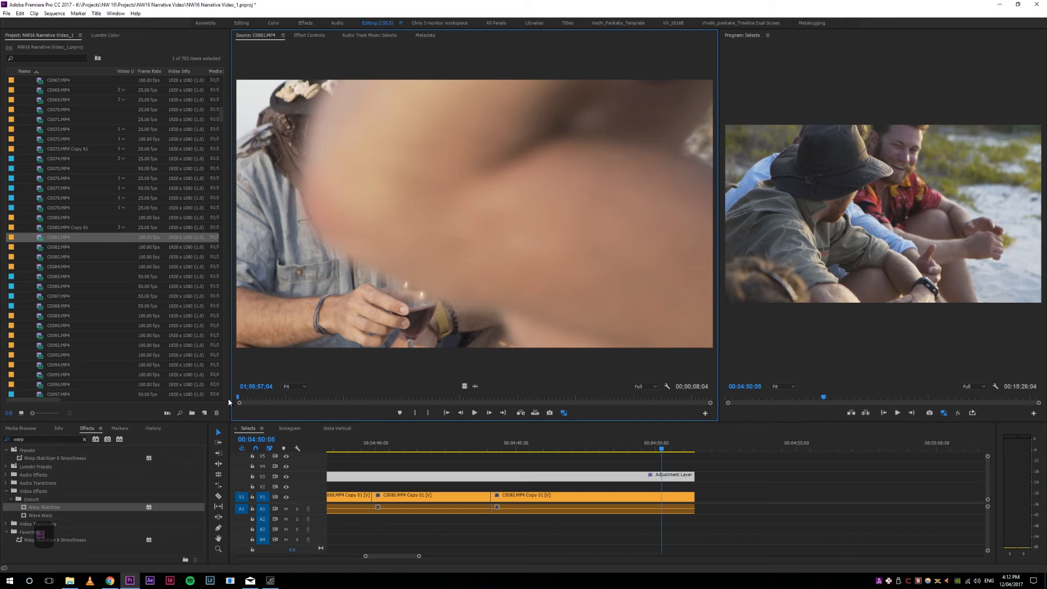
key(space)
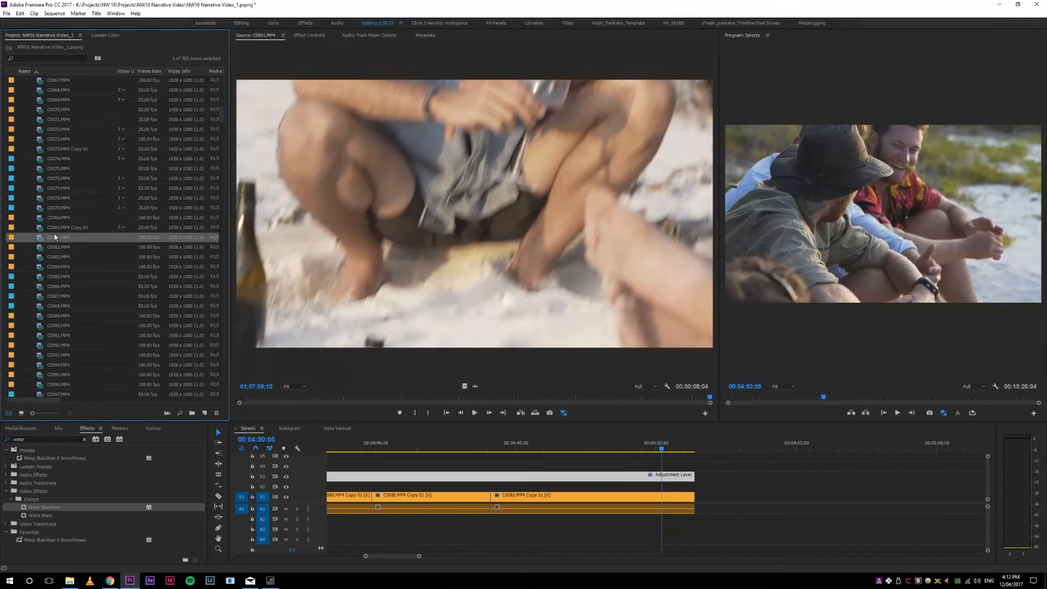
key(slash)
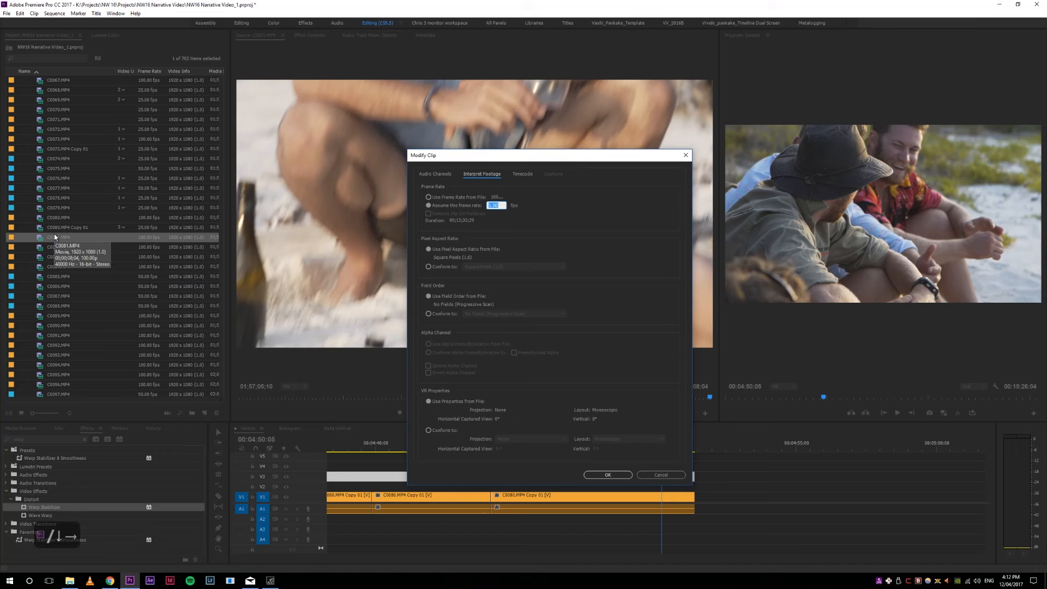
click(614, 475)
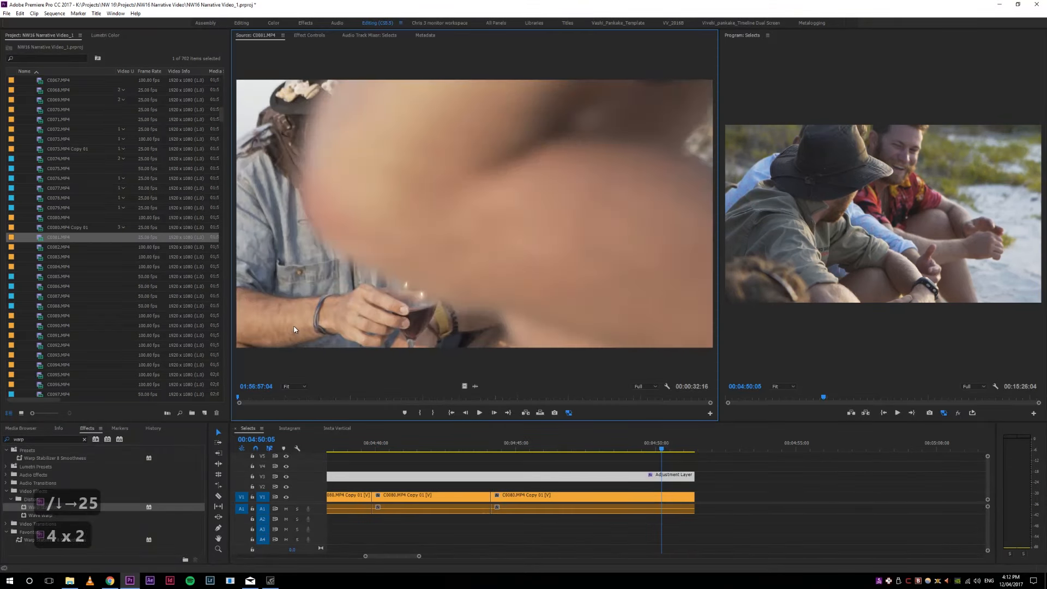
Step: Play the slowed C0081.MP4 and mark an in point at about 01:57:09:19, where the man has lowered his arm
key(space)
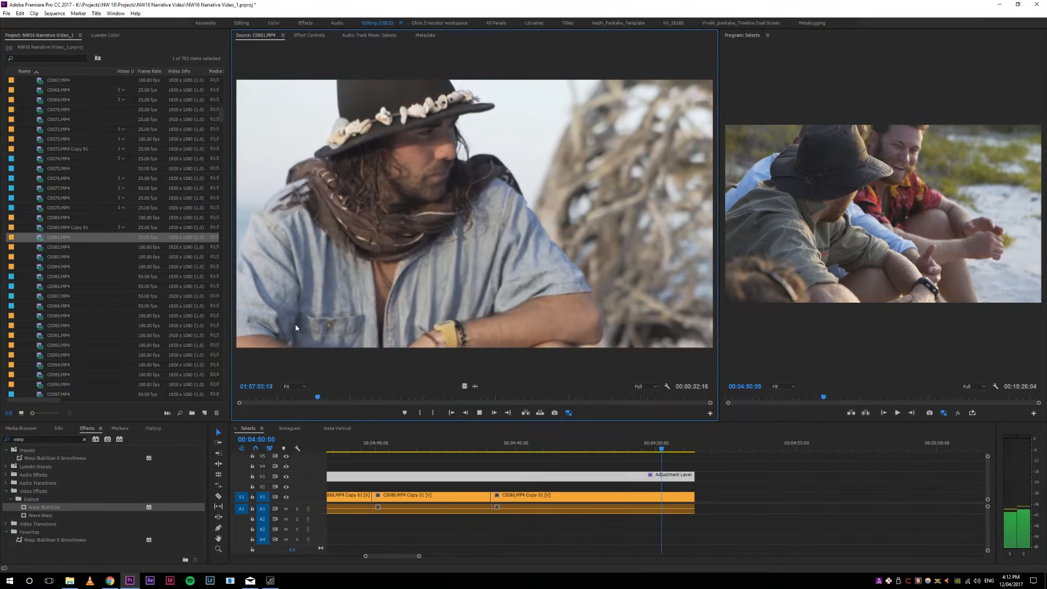
key(i)
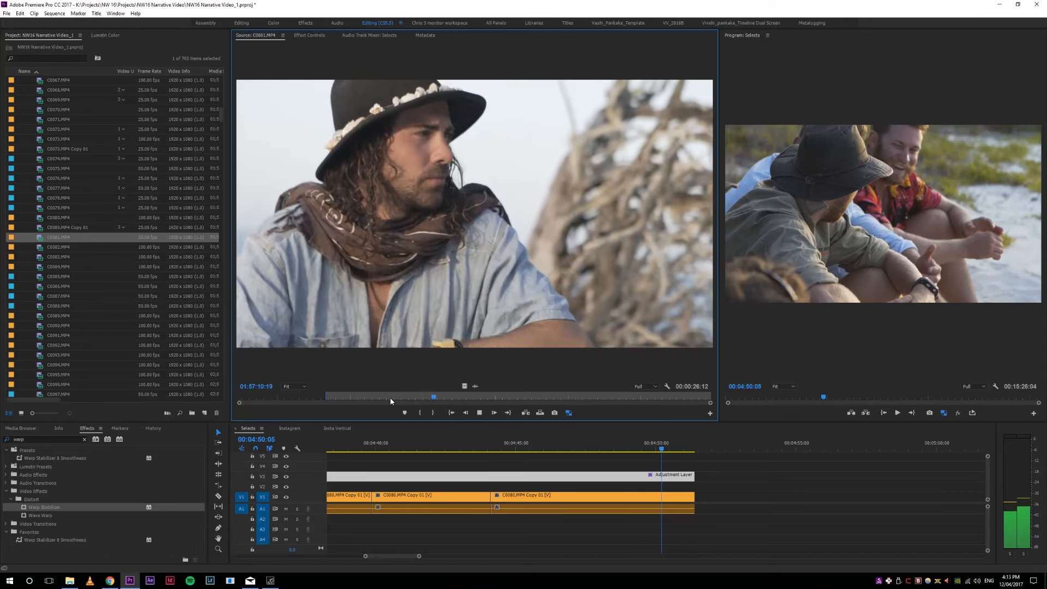
click(395, 397)
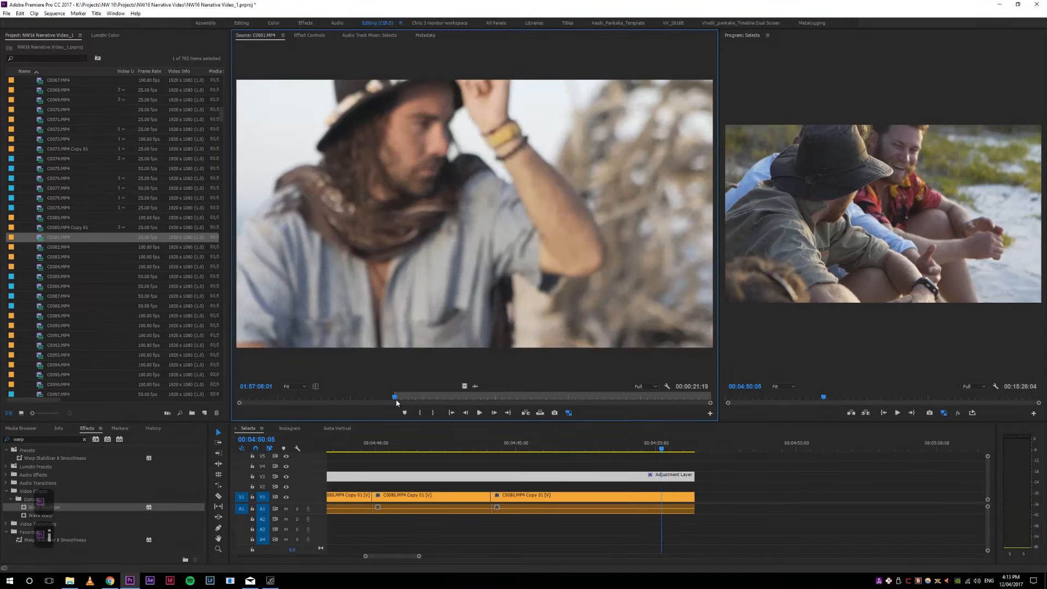
key(i)
click(419, 398)
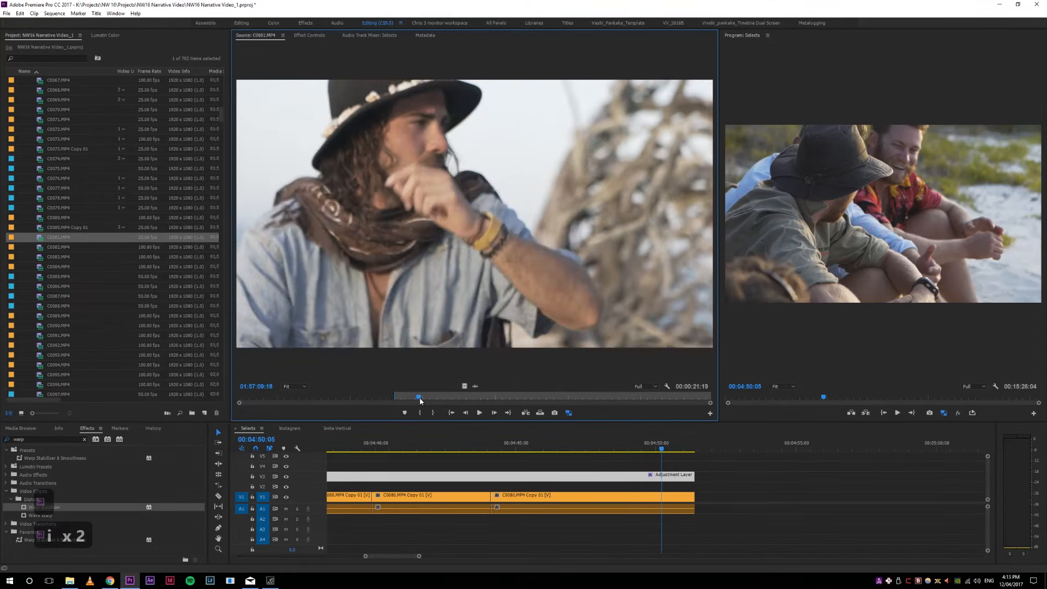
key(space)
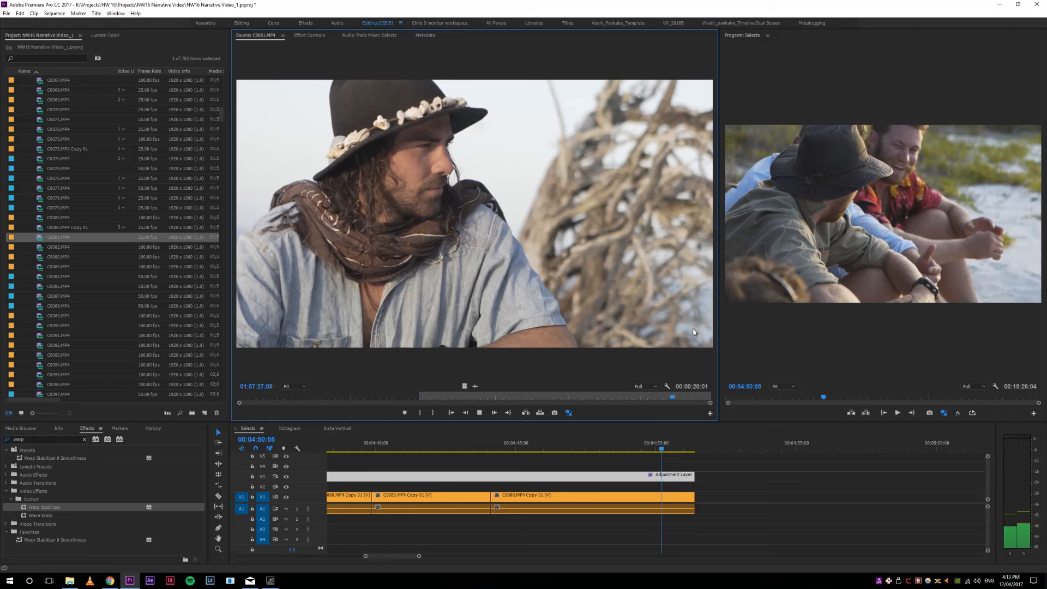
click(442, 397)
drag(443, 397, 427, 400)
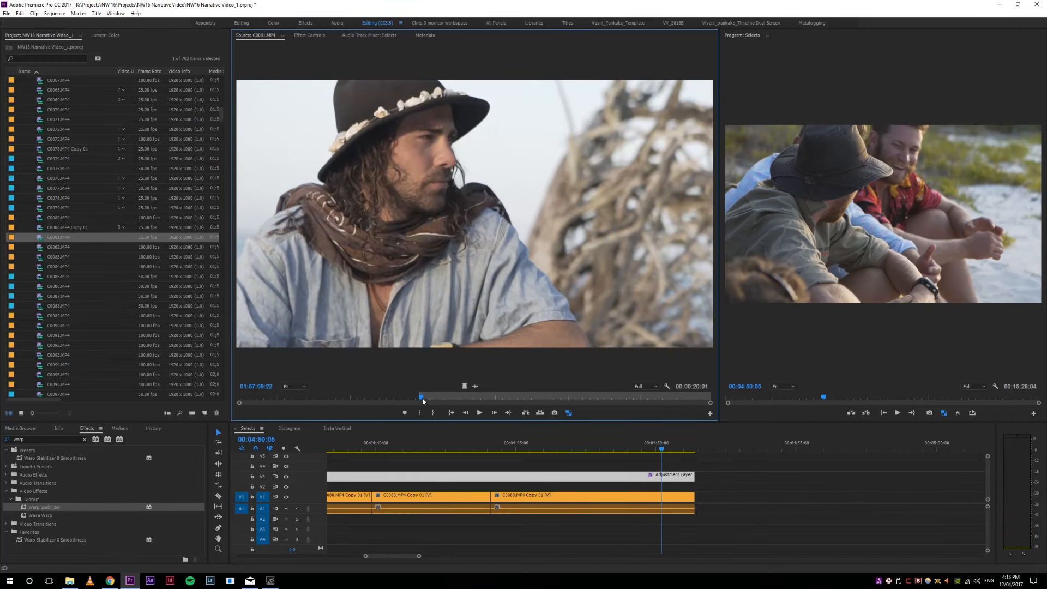
Step: Trim the C0081.MP4 selection to 00:00:02:20 with an out point and add it to the end of the Selects sequence
click(479, 413)
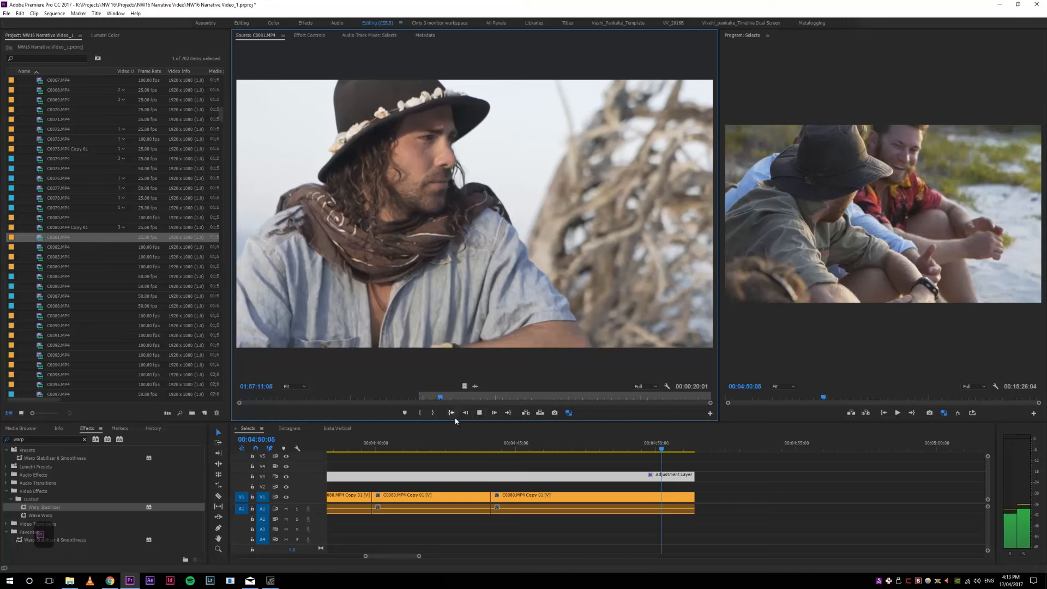
key(space)
key(space)
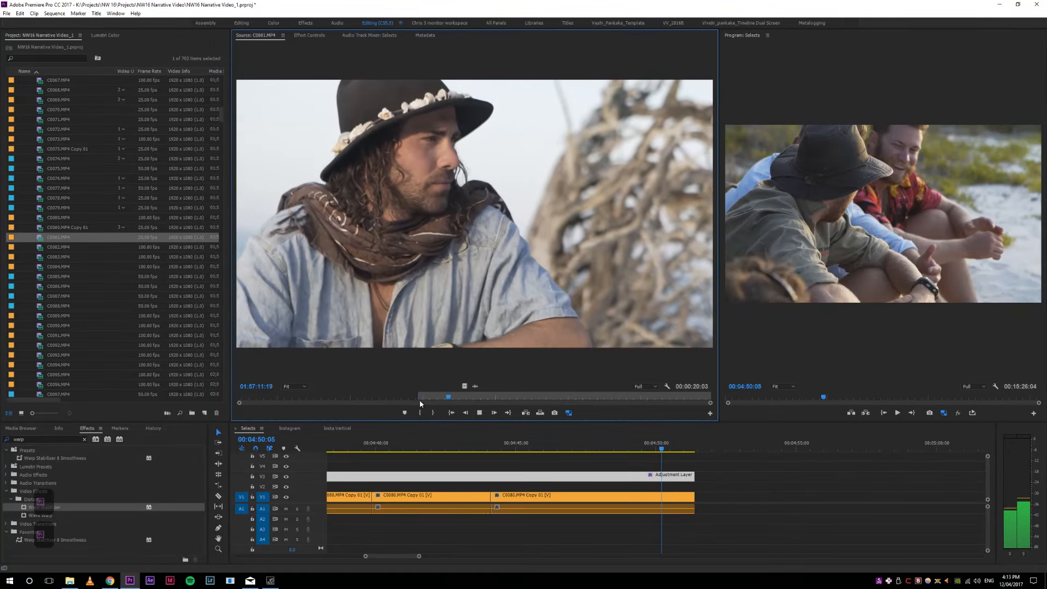
key(o)
key(space)
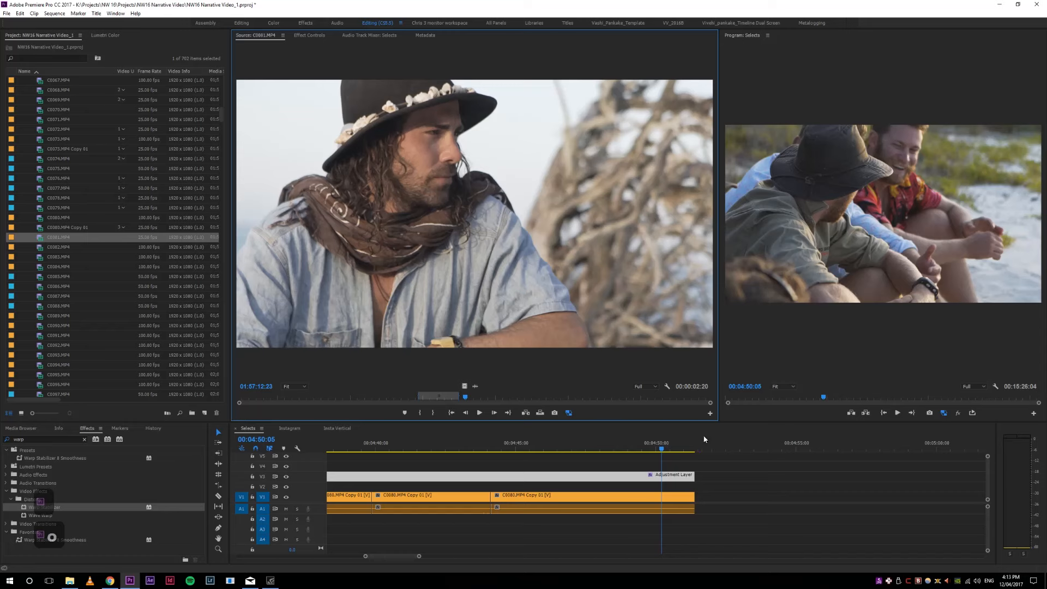
drag(711, 444, 696, 455)
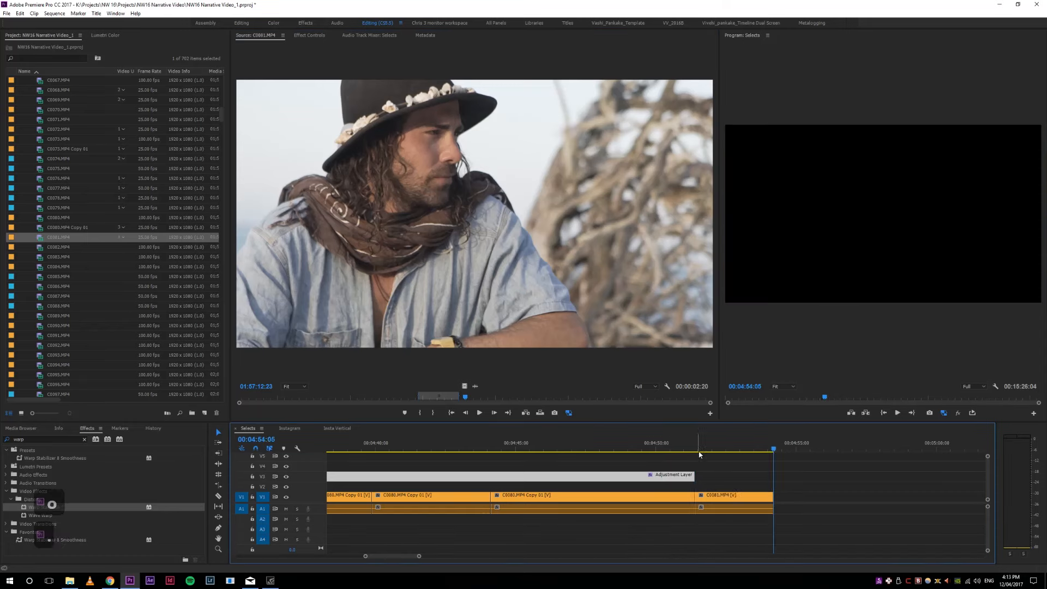
key(equal)
key(equal)
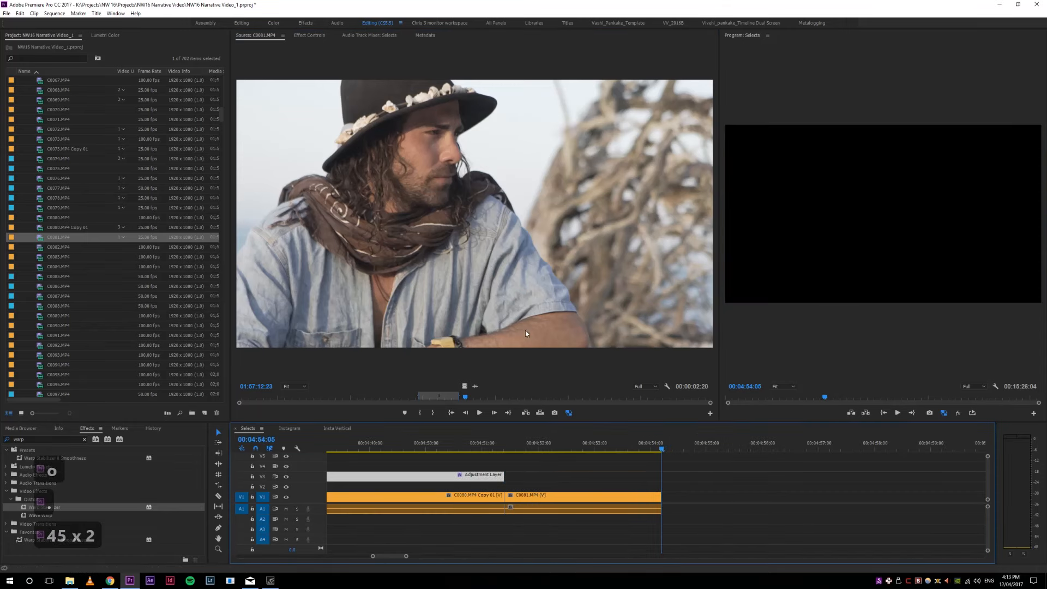
Step: Mark a second range near the end of C0081.MP4, from 01:57:24:24 to about 01:57:27:02
click(477, 268)
key(space)
drag(508, 397, 662, 402)
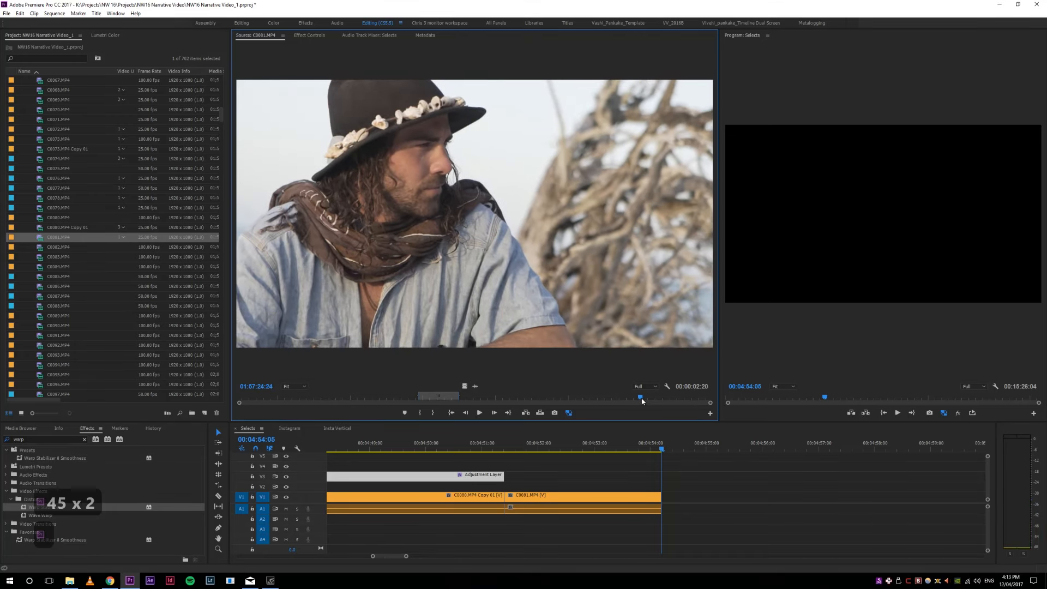
key(i)
key(space)
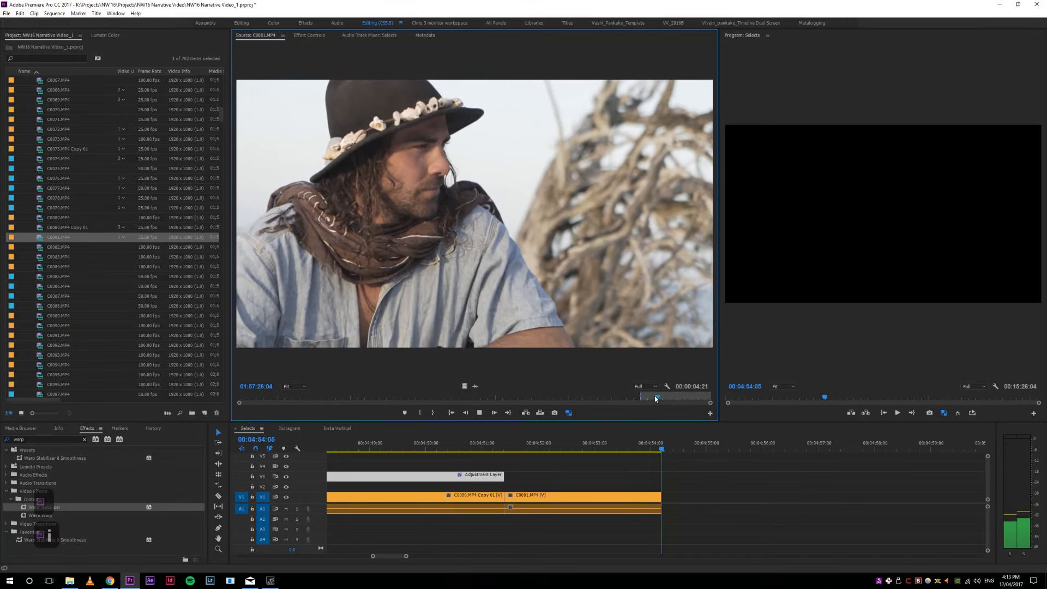
key(o)
Step: Move the second range's in point earlier for a 00:00:02:16 selection and append it to the Selects sequence
drag(655, 399, 620, 398)
key(i)
key(space)
key(space)
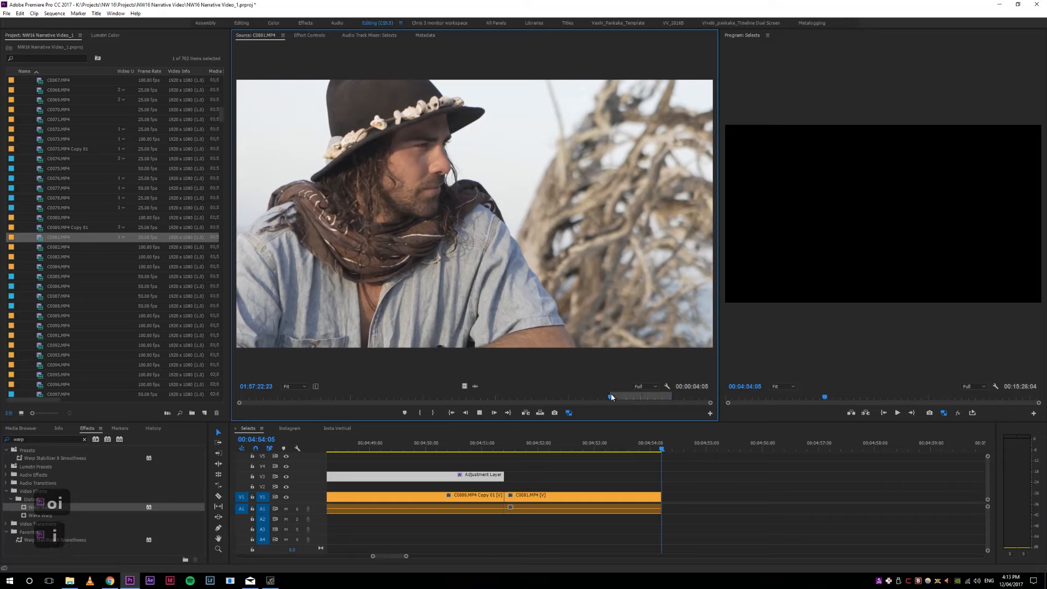
key(i)
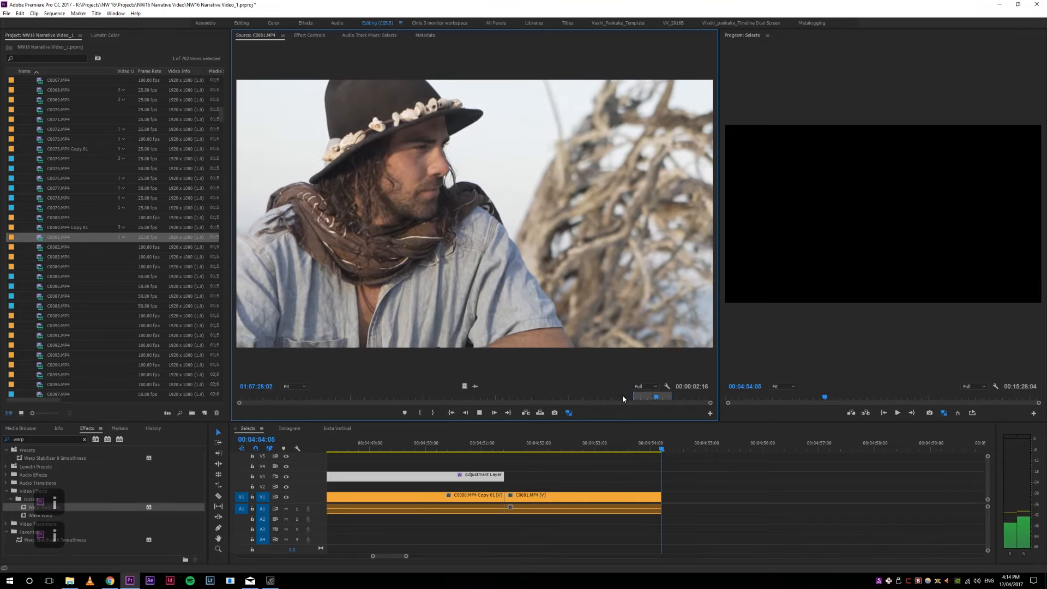
key(space)
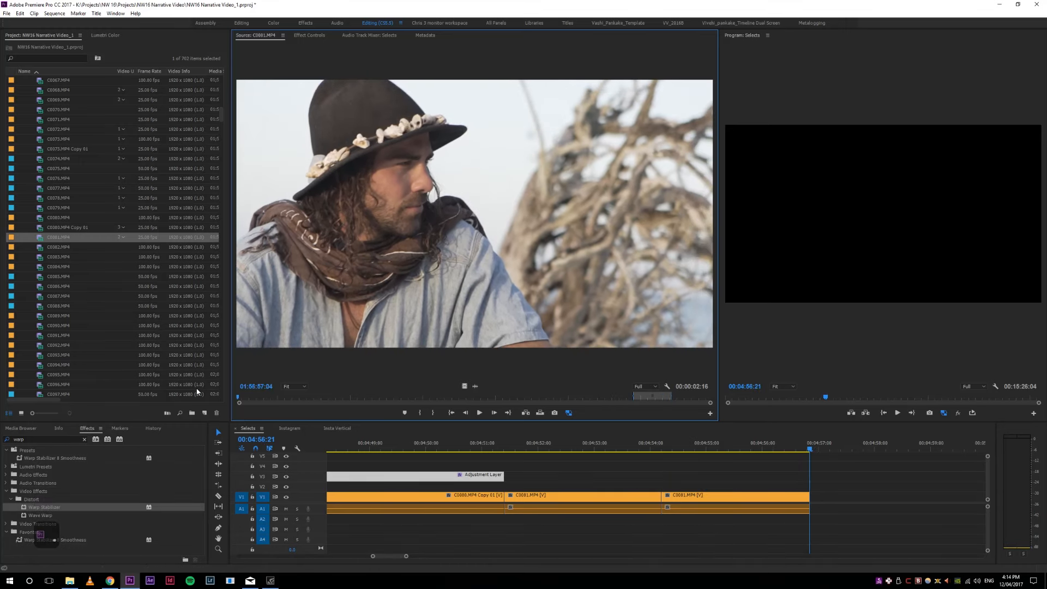
Step: Replay the opening of C0081.MP4 and duplicate the clip in the project
key(space)
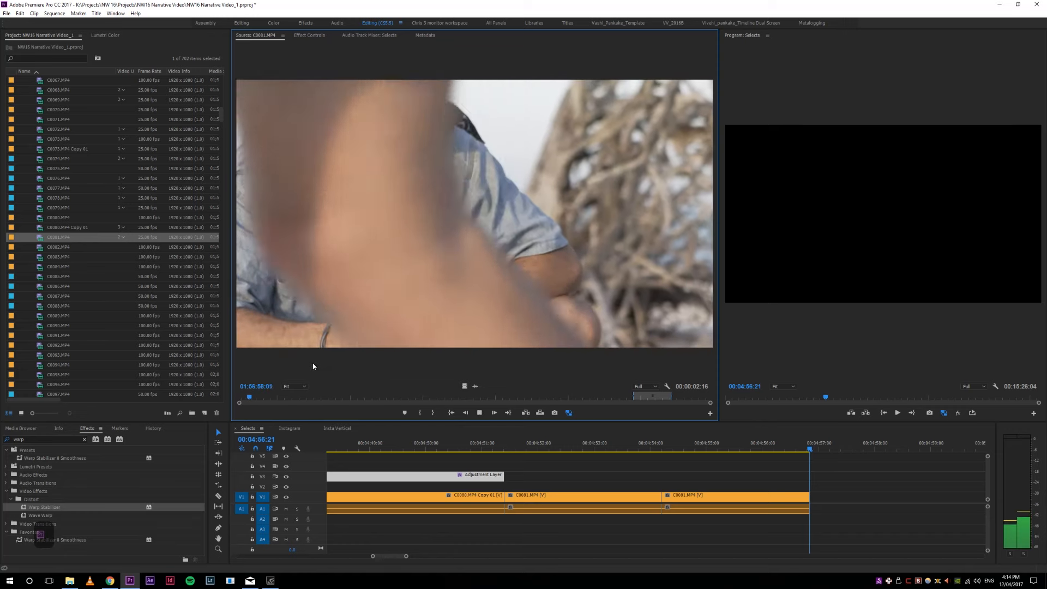
key(space)
click(41, 239)
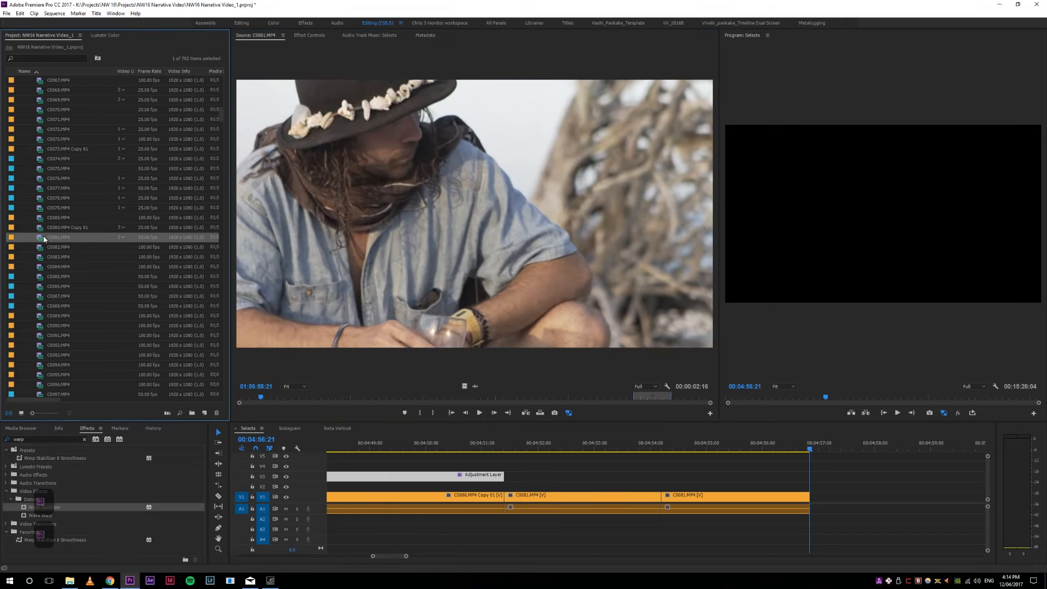
key(ctrl+shift+slash)
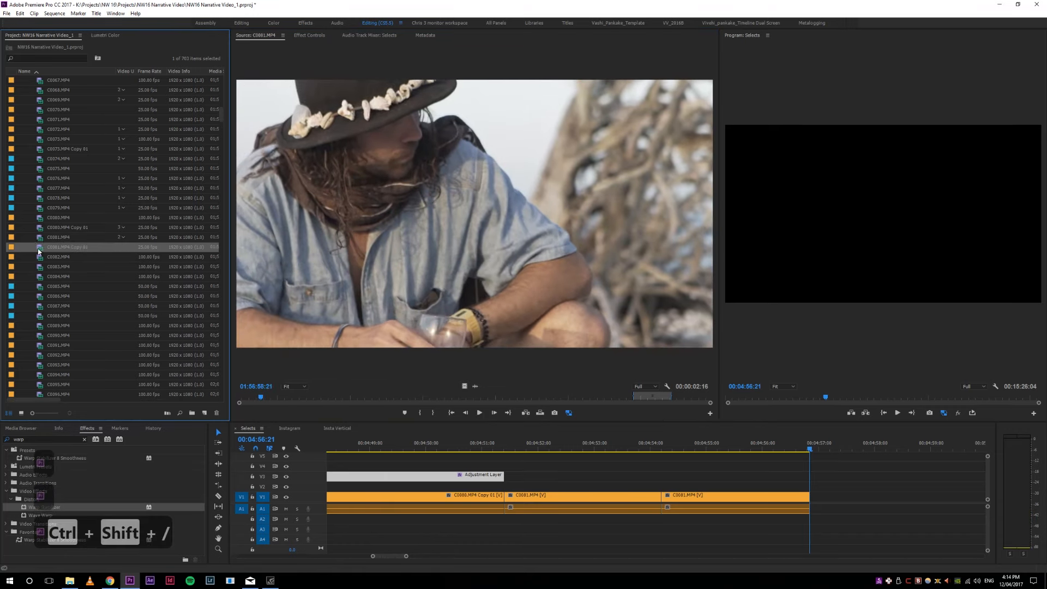
Step: Set C0081.MP4 Copy 01 to use the frame rate from its file
key(slash)
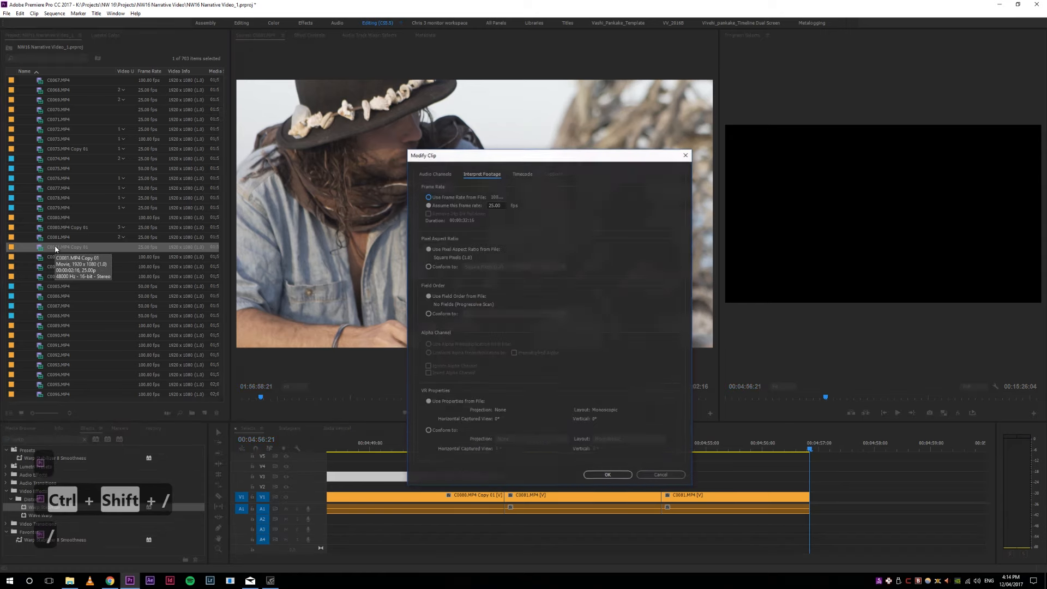
click(457, 208)
click(458, 198)
click(605, 475)
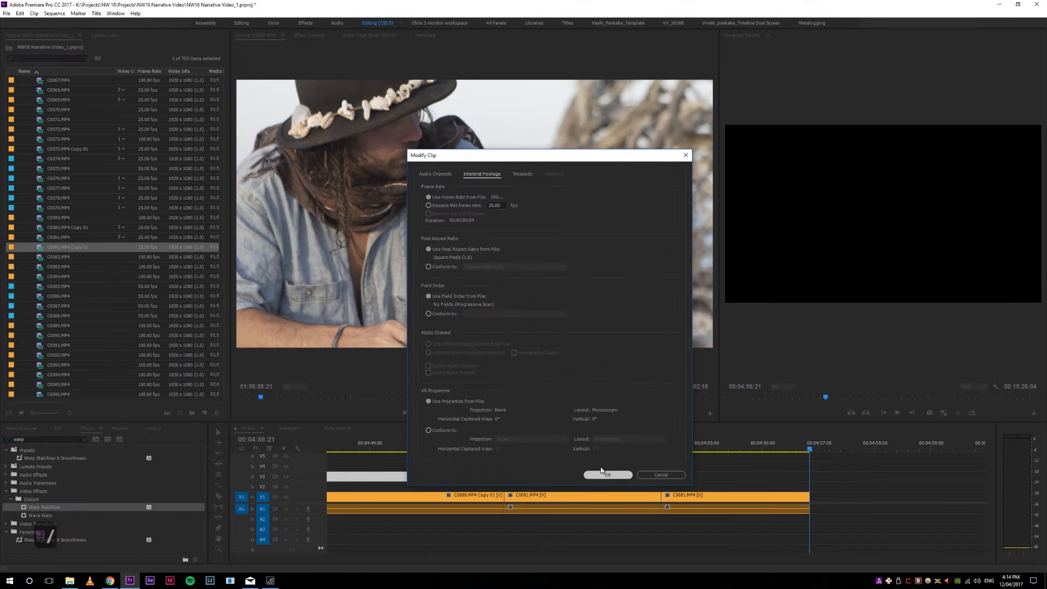
Step: Play C0081.MP4 Copy 01 at its original speed and delete the copy from the project
key(space)
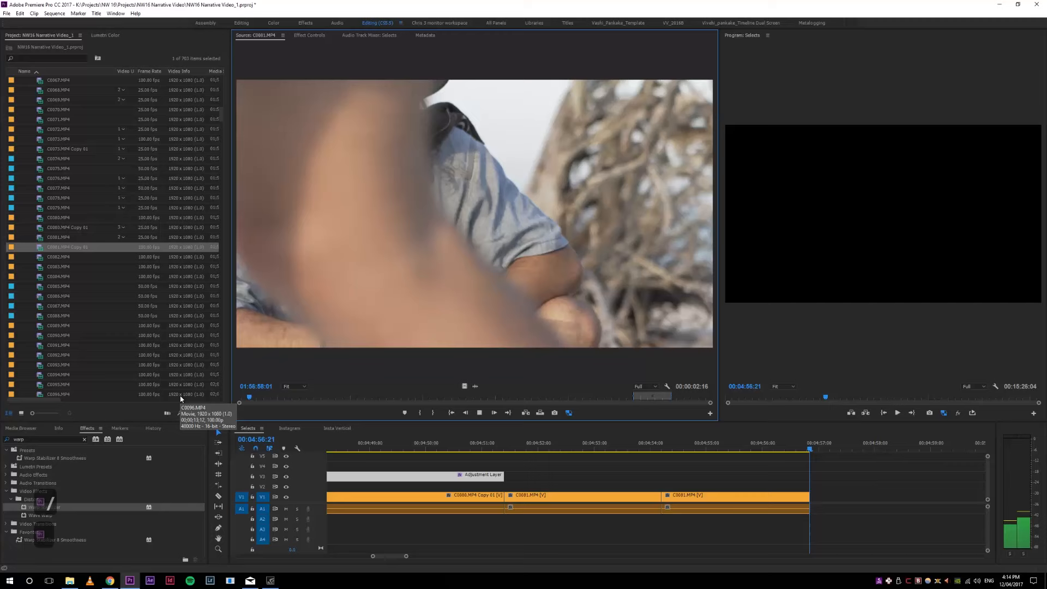
double_click(44, 248)
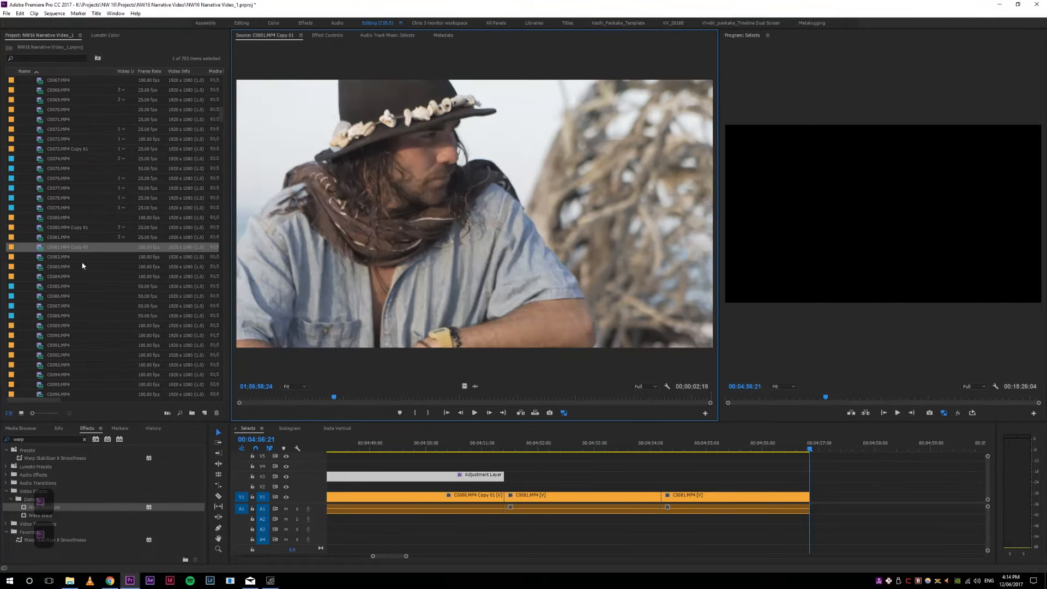
key(j)
key(j)
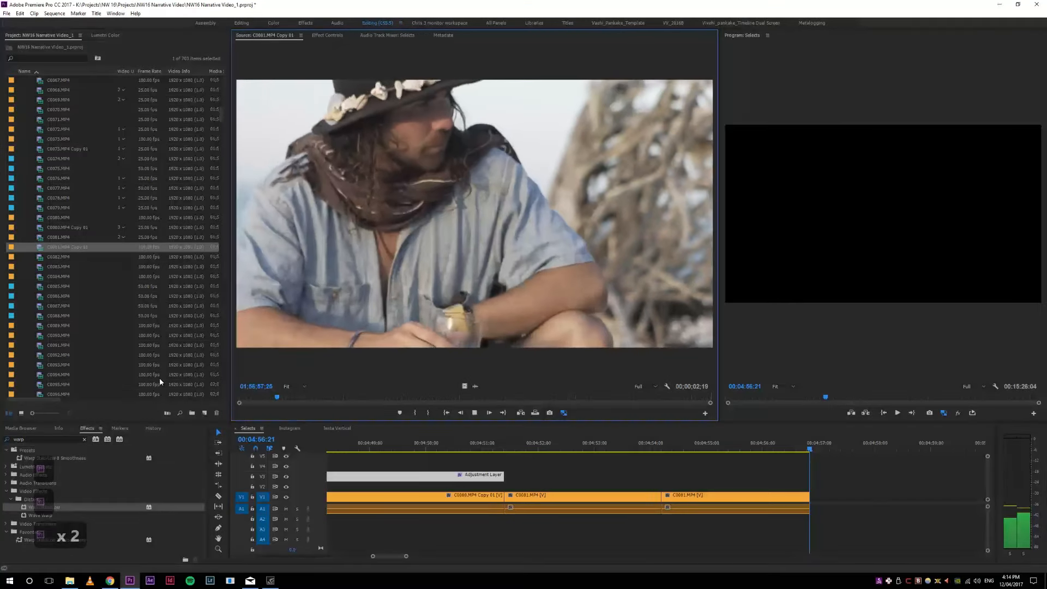
key(l)
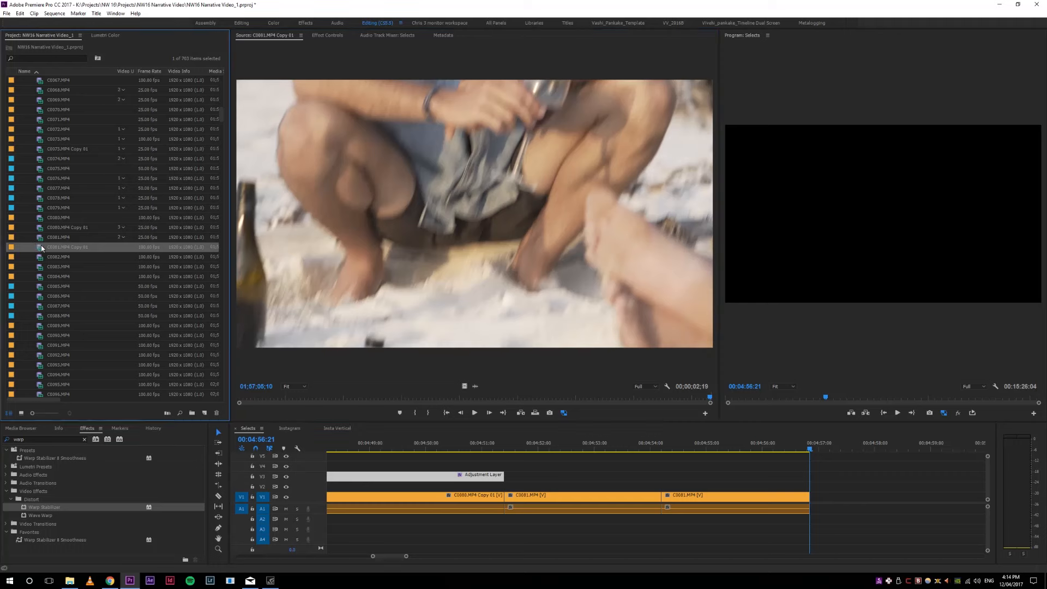
click(40, 248)
key(s)
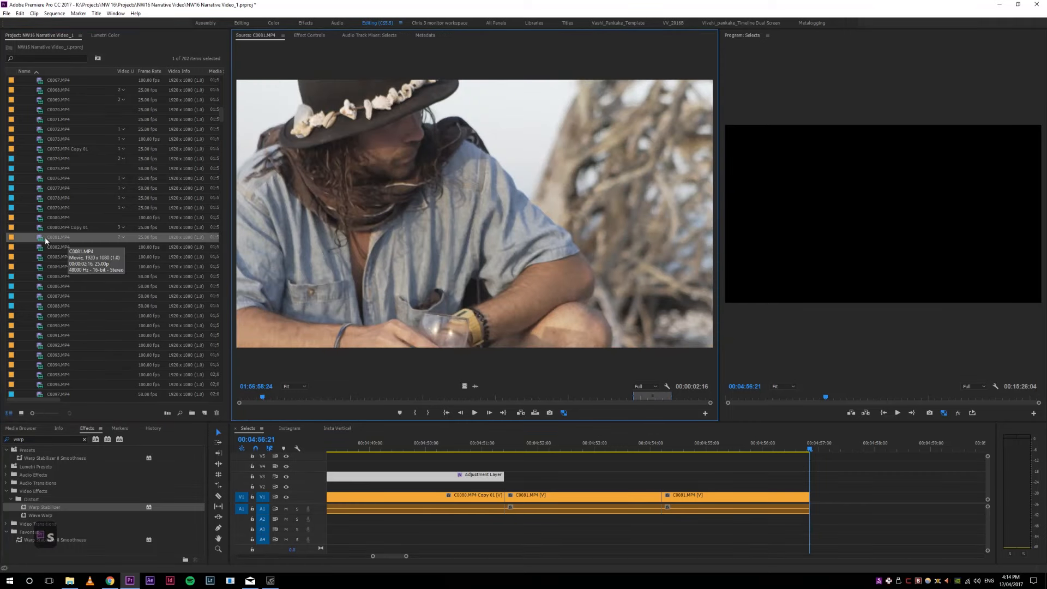
Step: Preview C0082.MP4 at its original speed and set its assumed frame rate to 25 fps
double_click(39, 248)
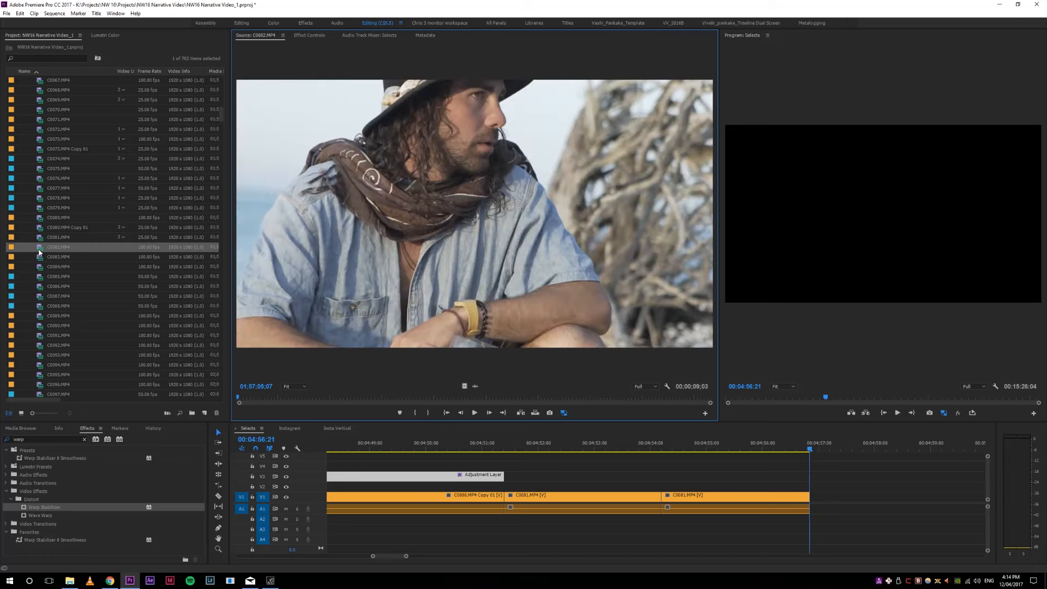
key(space)
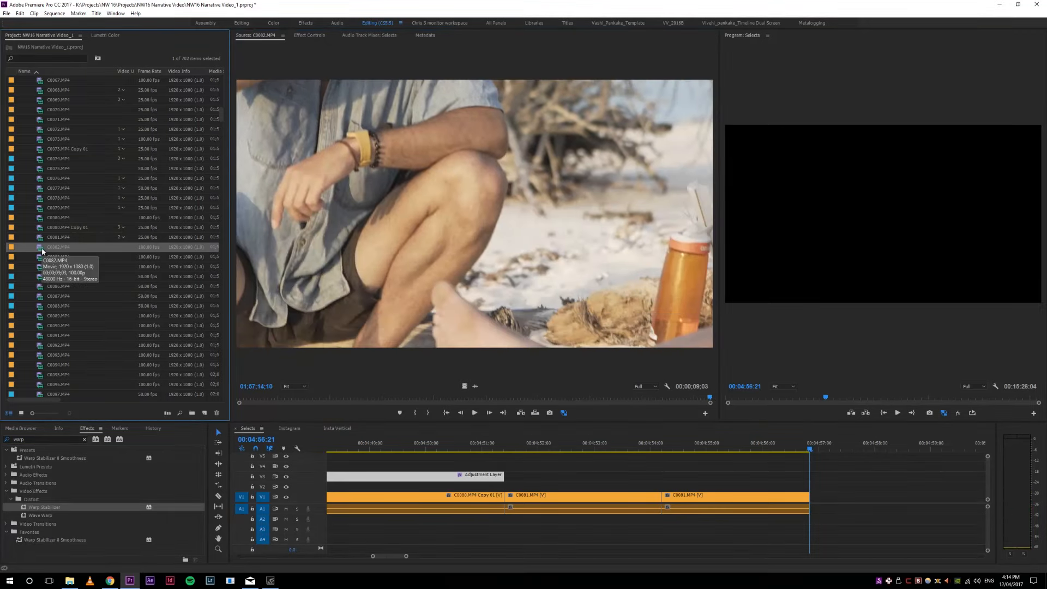
key(slash)
key(Down)
key(Right)
text(25)
key(Return)
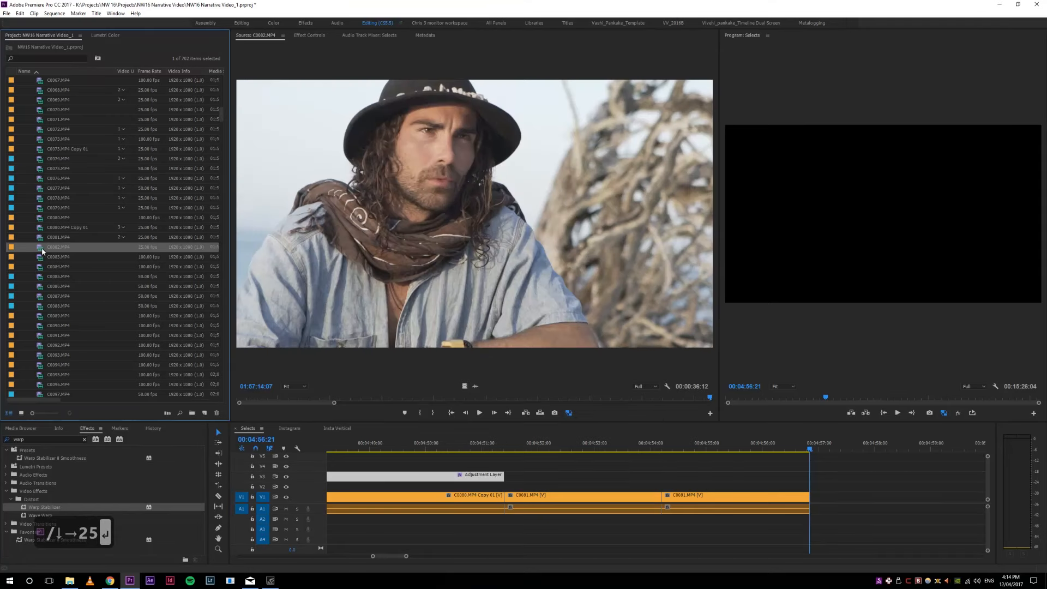
Step: Review the slowed C0082.MP4 and mark an out point at 01:57:14:14
key(space)
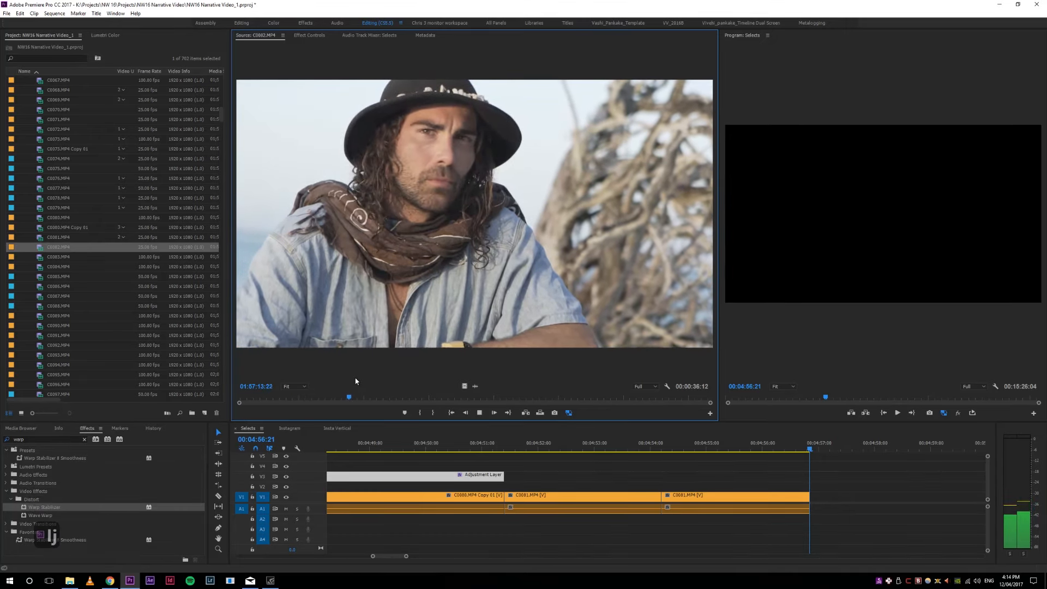
key(l)
key(j)
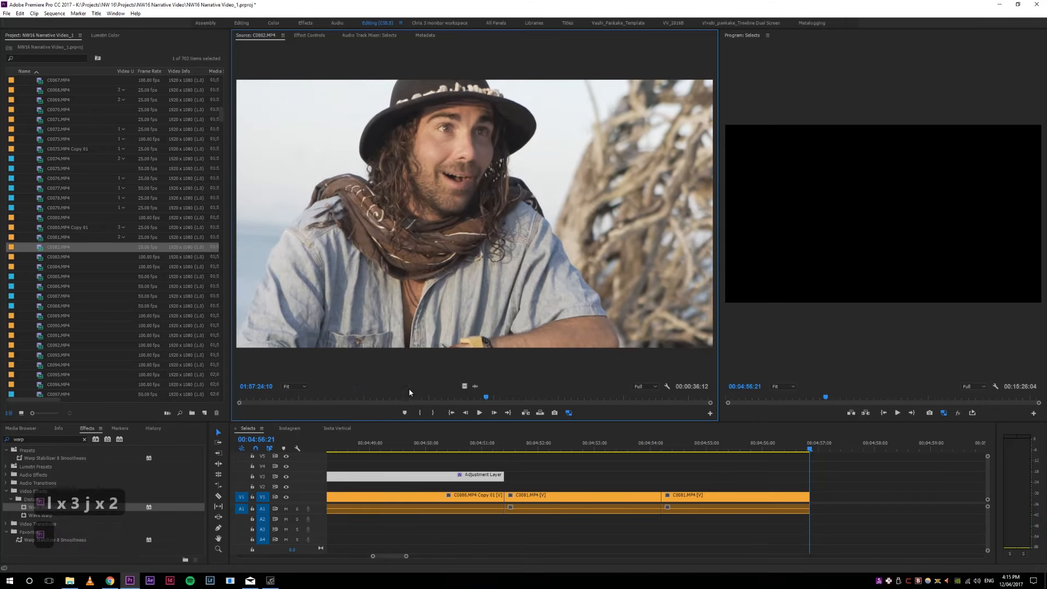
click(300, 398)
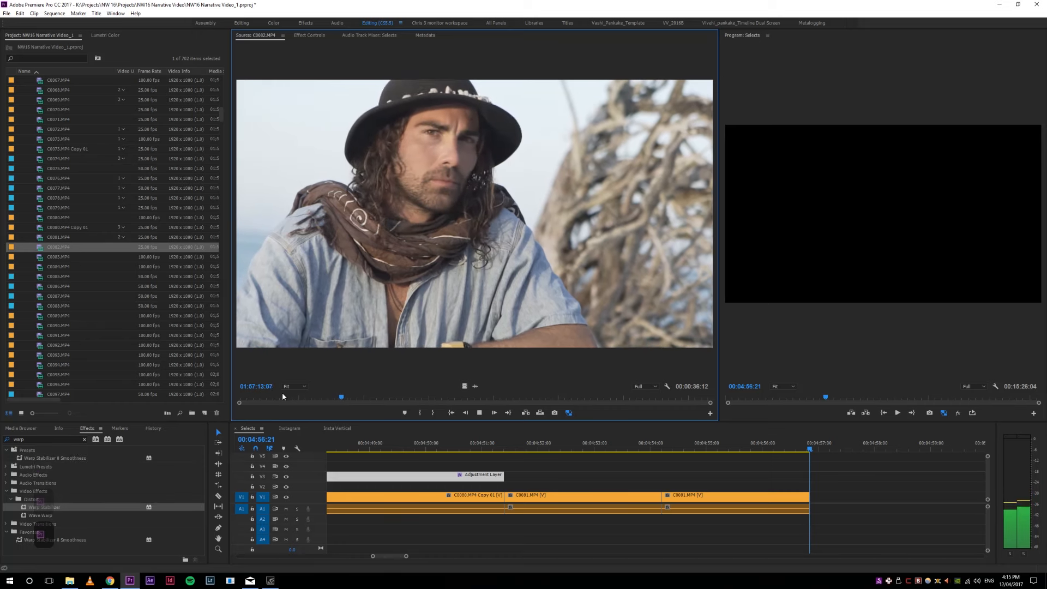
key(k)
key(o)
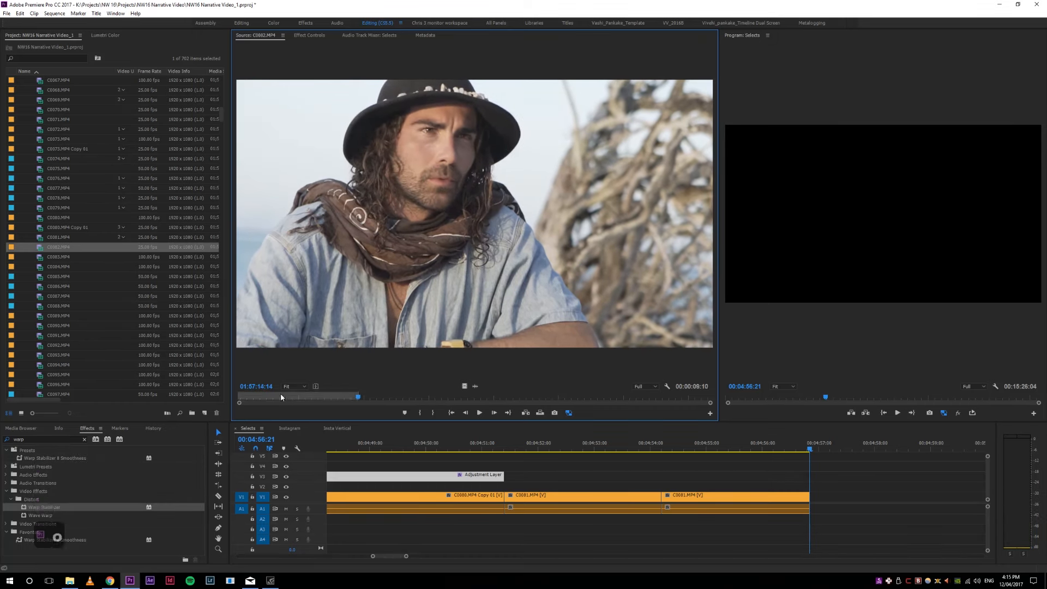
Step: Set the C0082.MP4 in point to 01:57:11:24 for a 00:00:02:16 selection and append it to the Selects sequence
drag(349, 397, 314, 398)
key(i)
key(space)
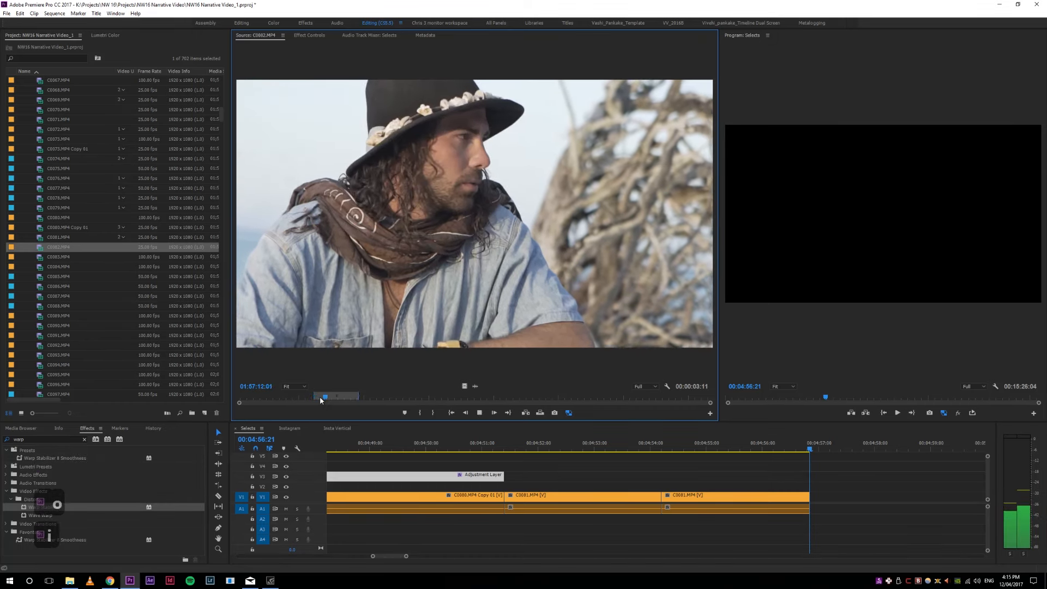
key(i)
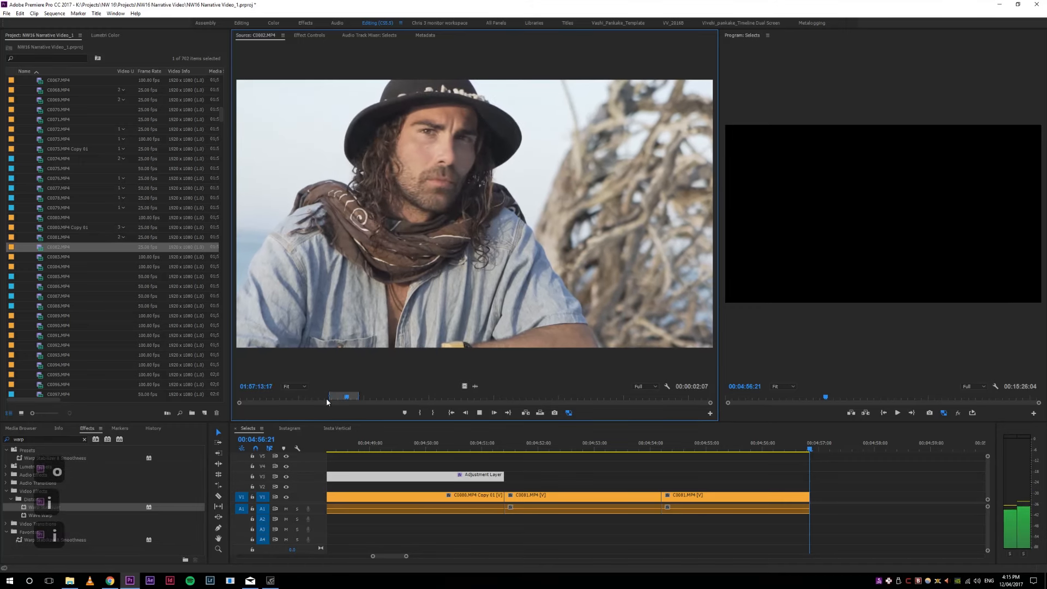
click(320, 398)
key(space)
key(i)
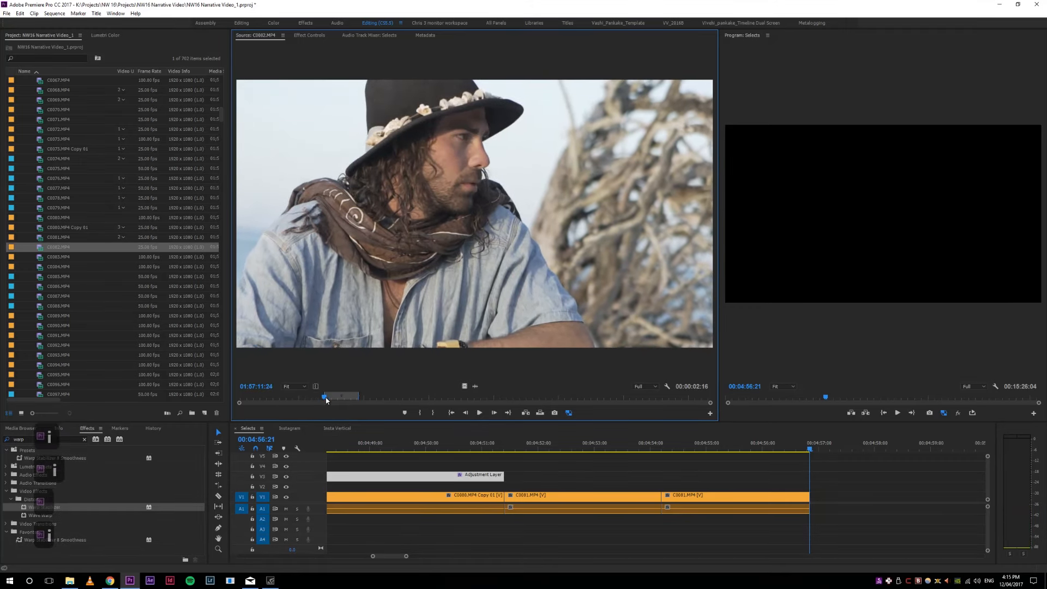
key(period)
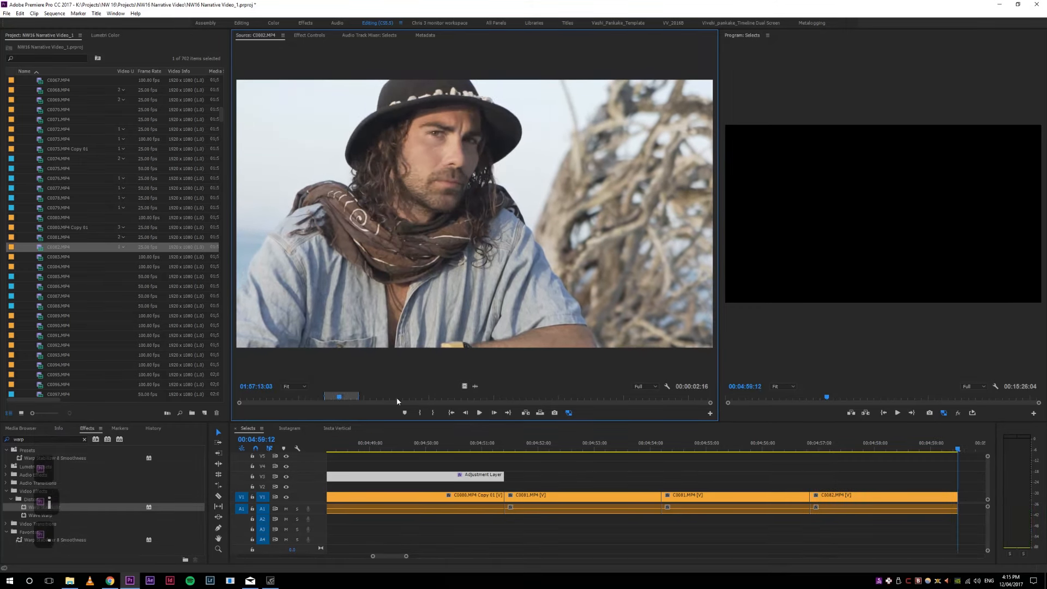
Step: Play the rest of C0082.MP4 for further usable moments and replay it from near the beginning
key(space)
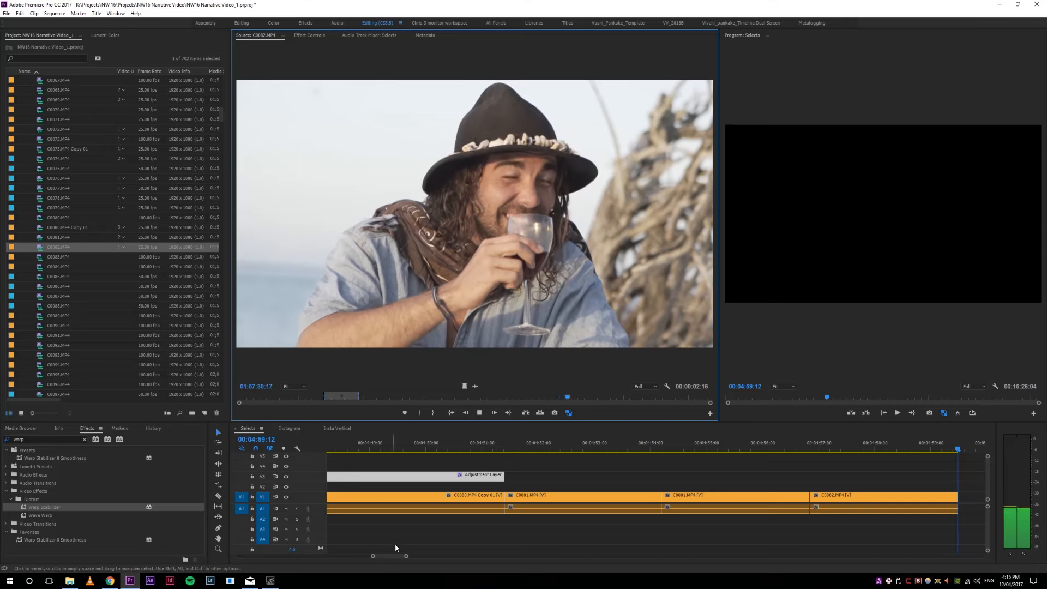
drag(392, 552, 395, 552)
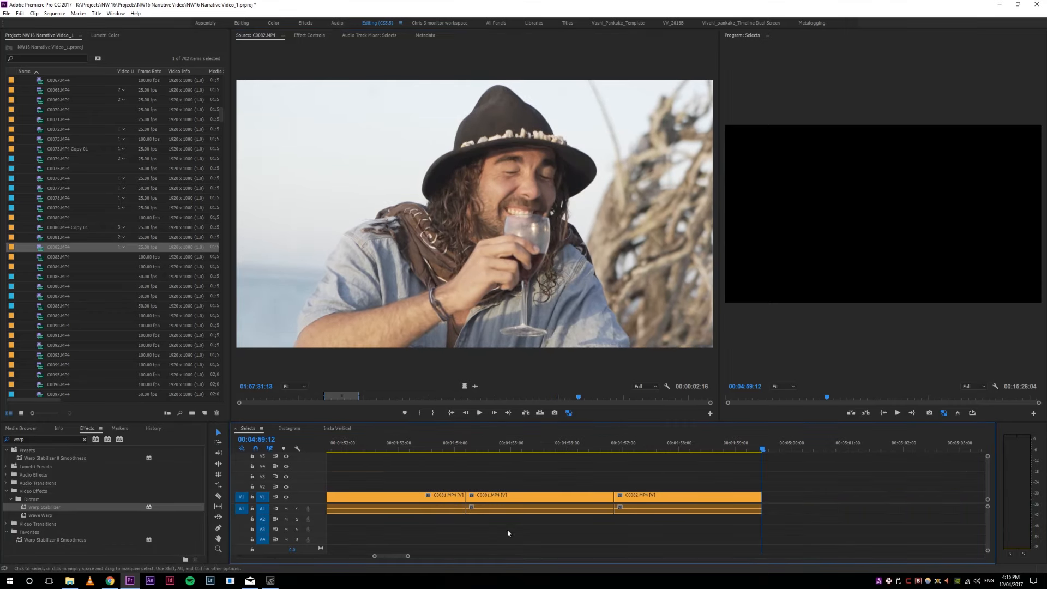
click(599, 335)
key(space)
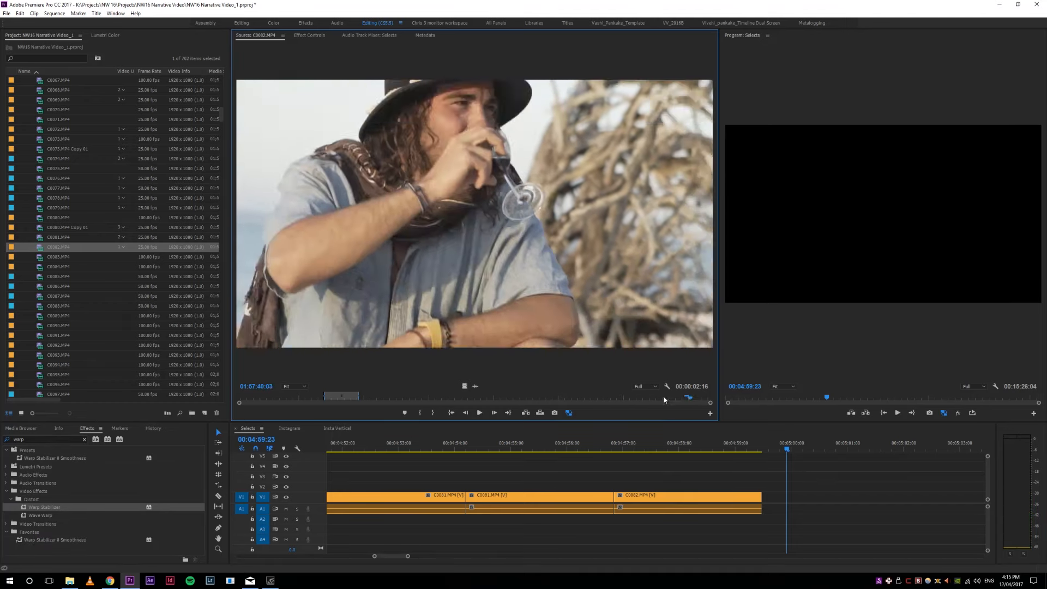
click(251, 401)
key(space)
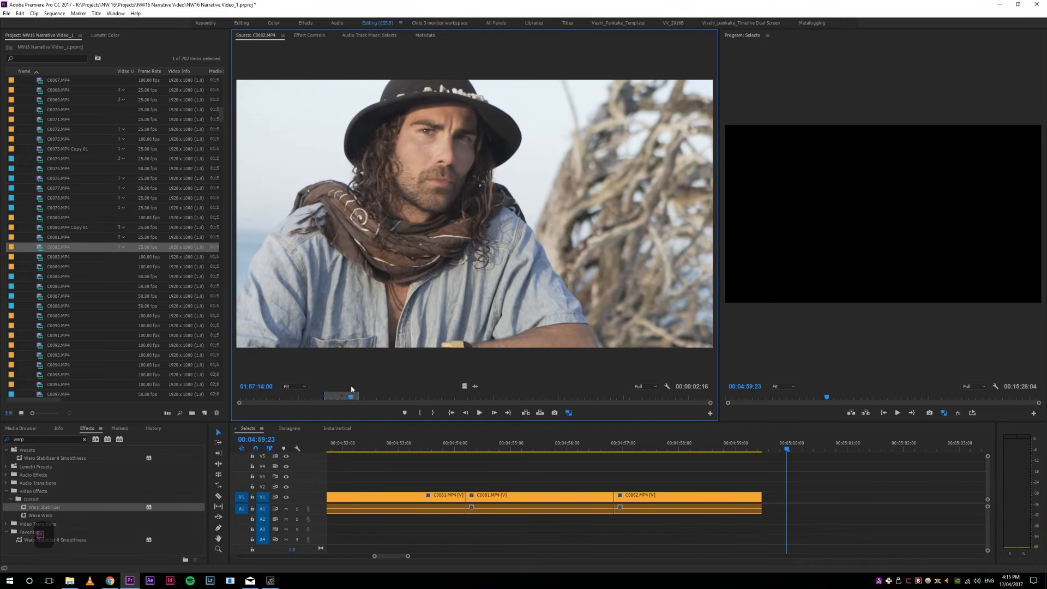
Step: Move the C0082.MP4 in point earlier for a 00:00:03:17 selection and overwrite the C0082.MP4 clip in Selects from 00:04:56:21
click(306, 401)
drag(306, 401, 312, 399)
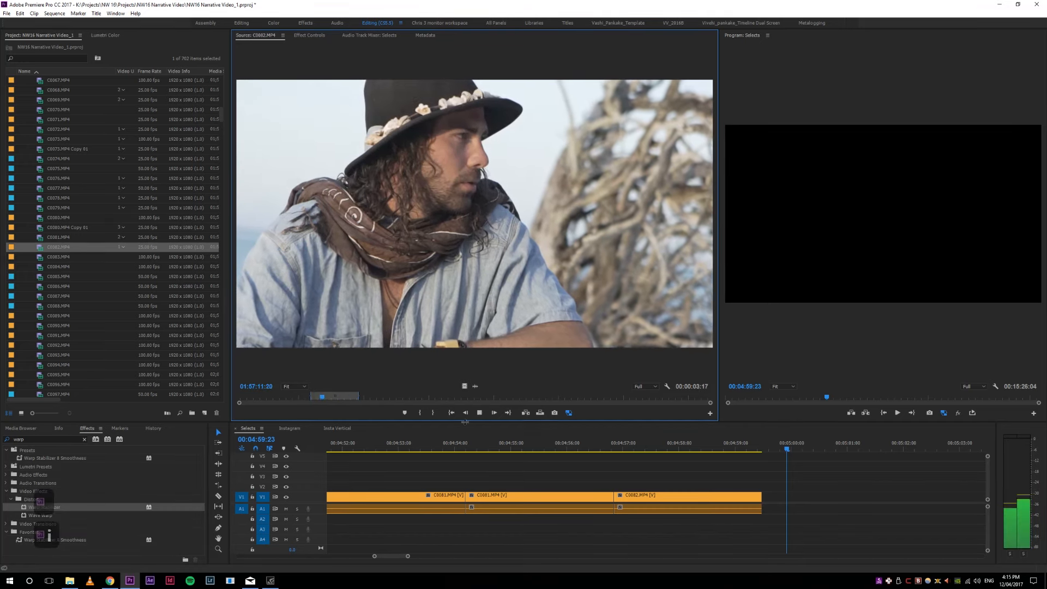
key(space)
click(616, 447)
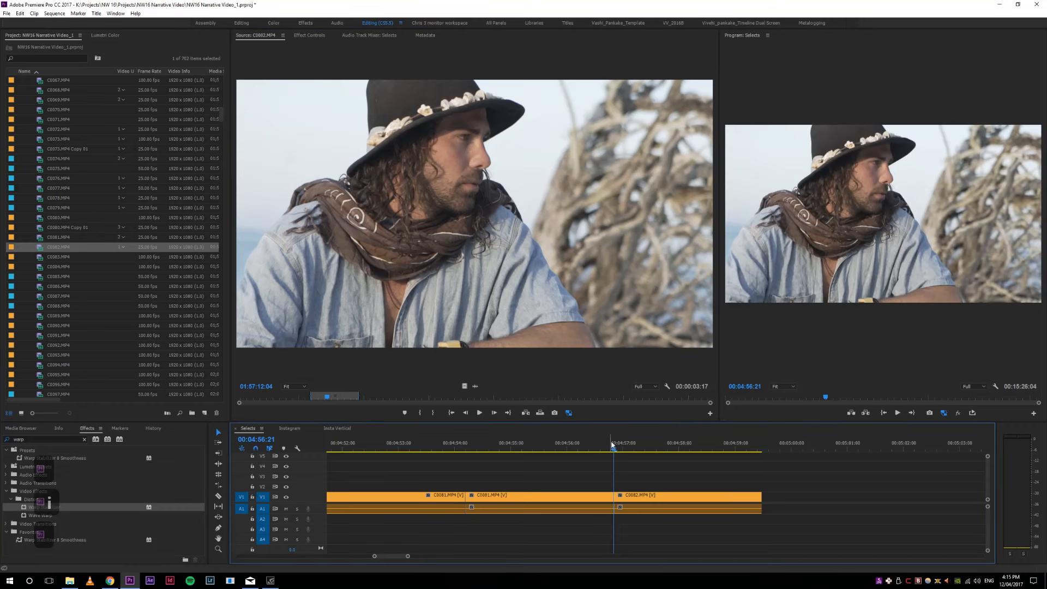
key(period)
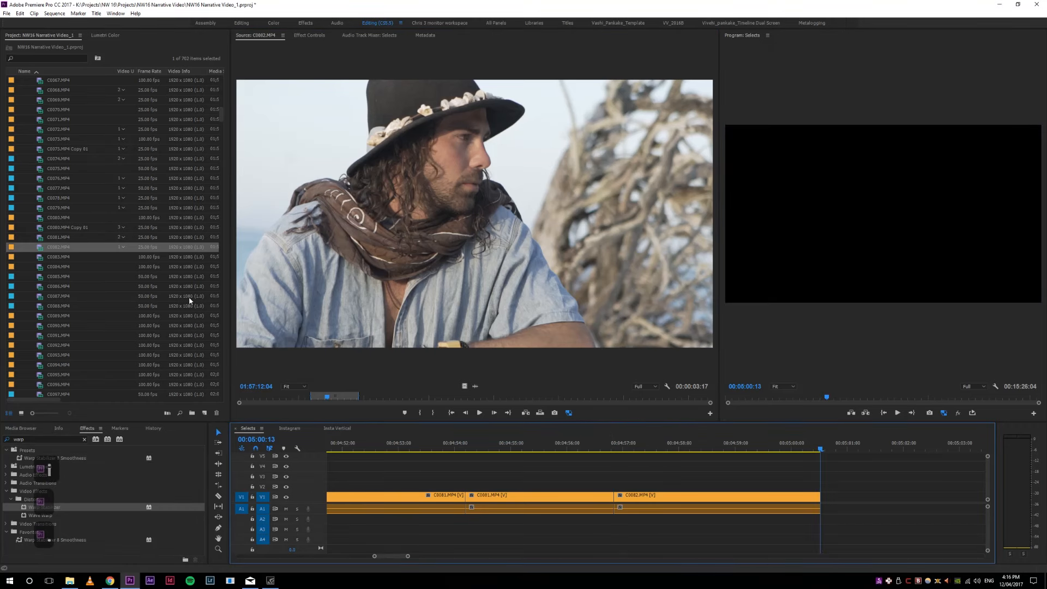
Step: Preview the seagull clip C0083.MP4 and set its assumed frame rate to 25 fps
double_click(62, 258)
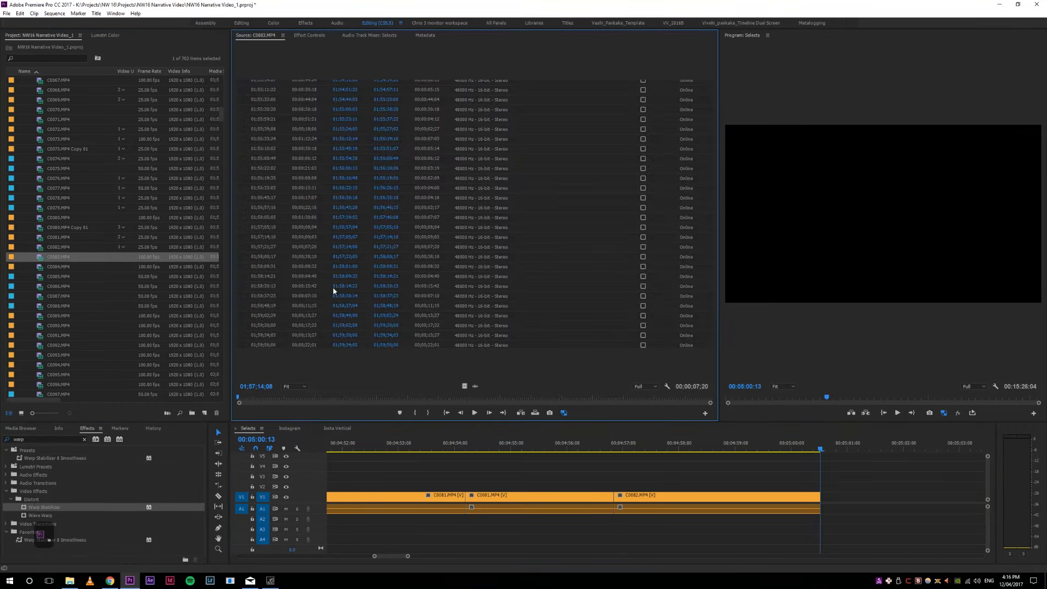
key(space)
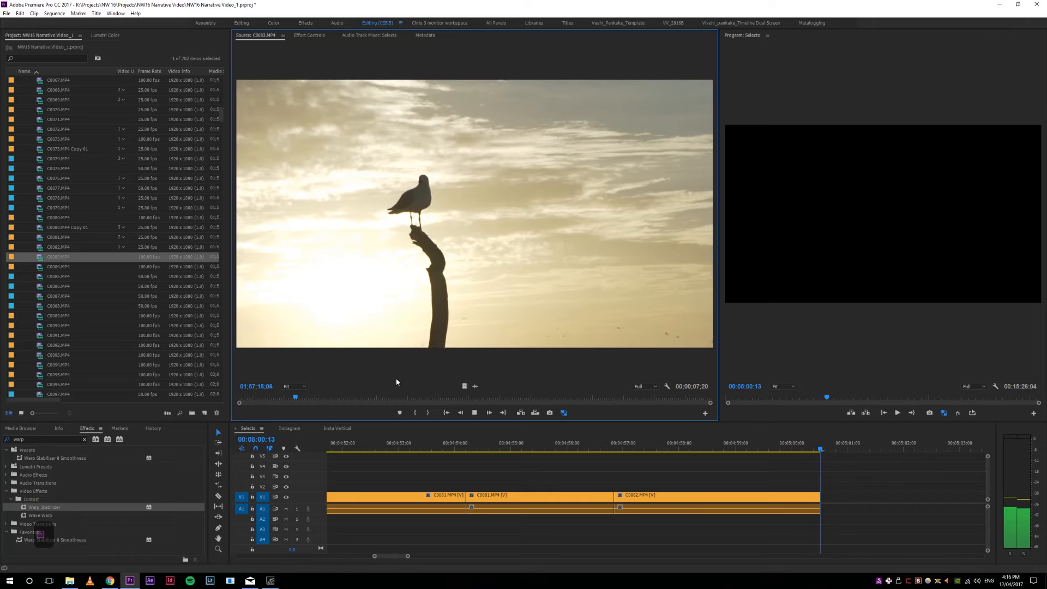
click(43, 257)
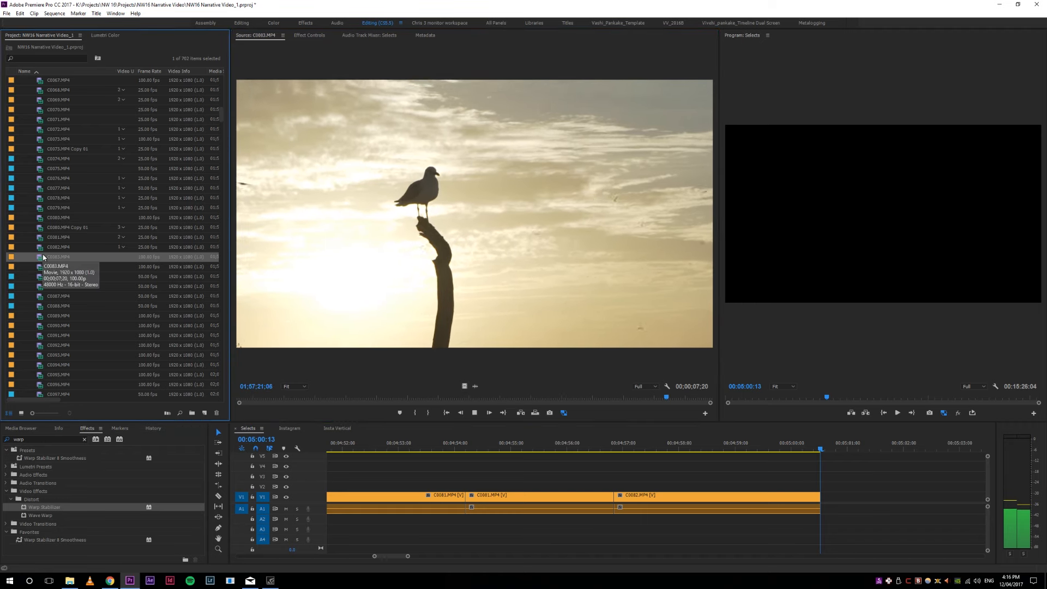
key(slash)
key(Down)
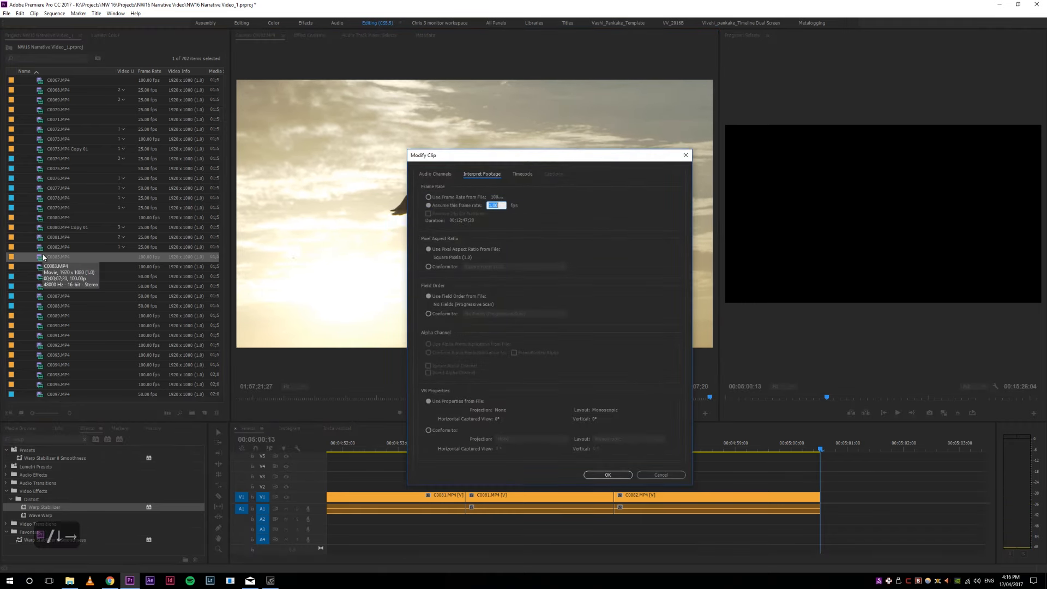
text(25)
key(Return)
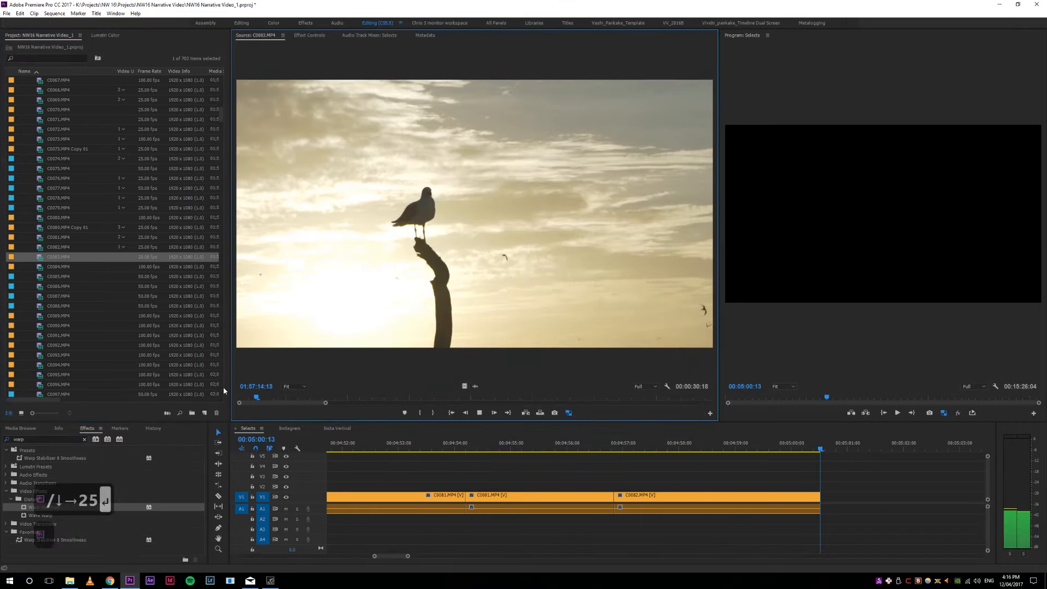
Step: Mark the opening 00:00:02:05 of C0083.MP4 with an out point and append it to the end of the Selects sequence
key(o)
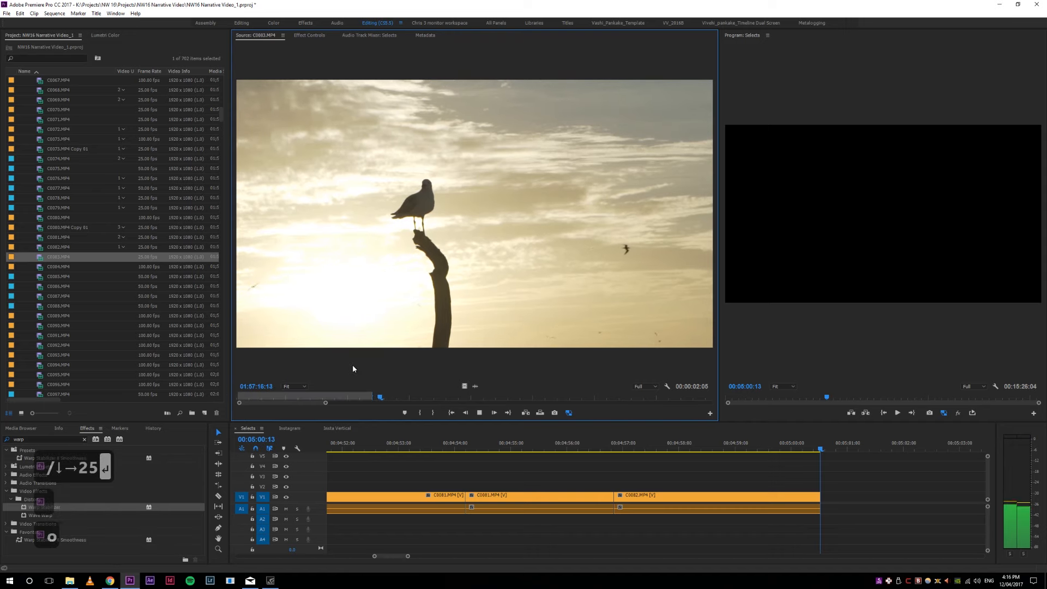
key(o)
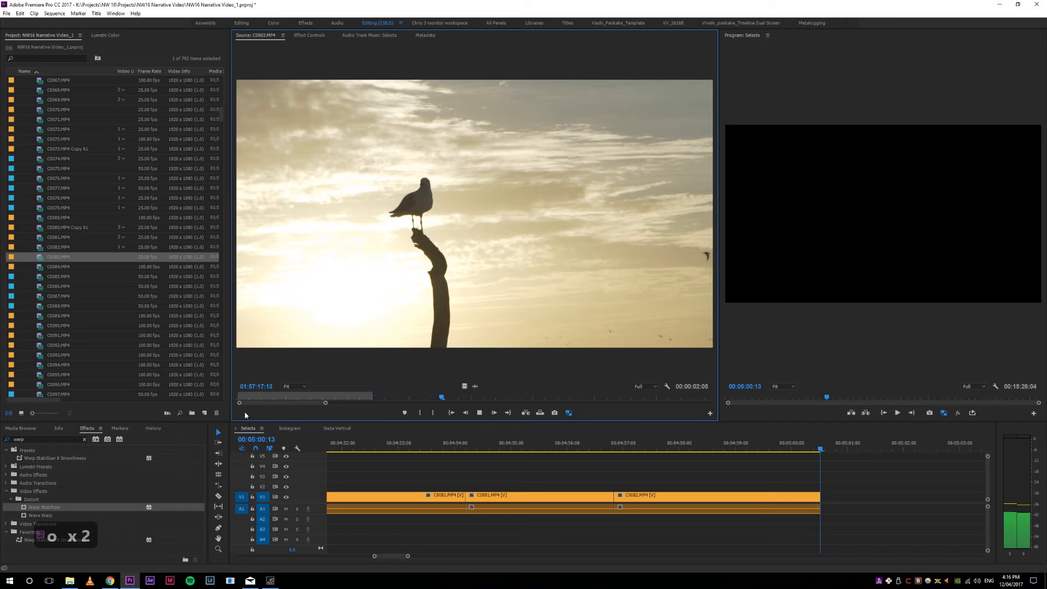
key(4)
key(4)
key(4)
key(4)
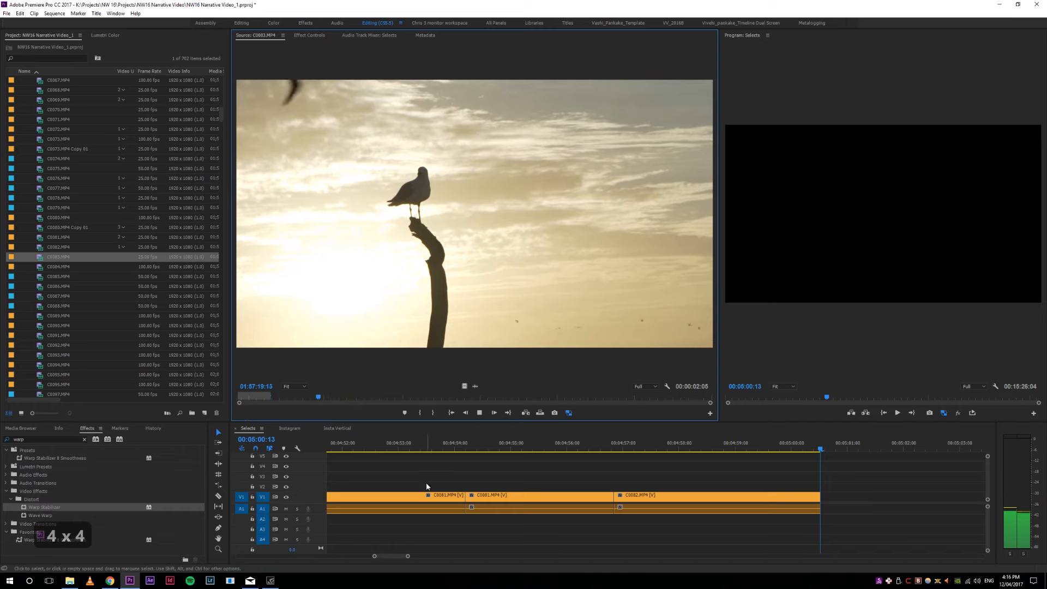
key(l)
key(l)
key(l)
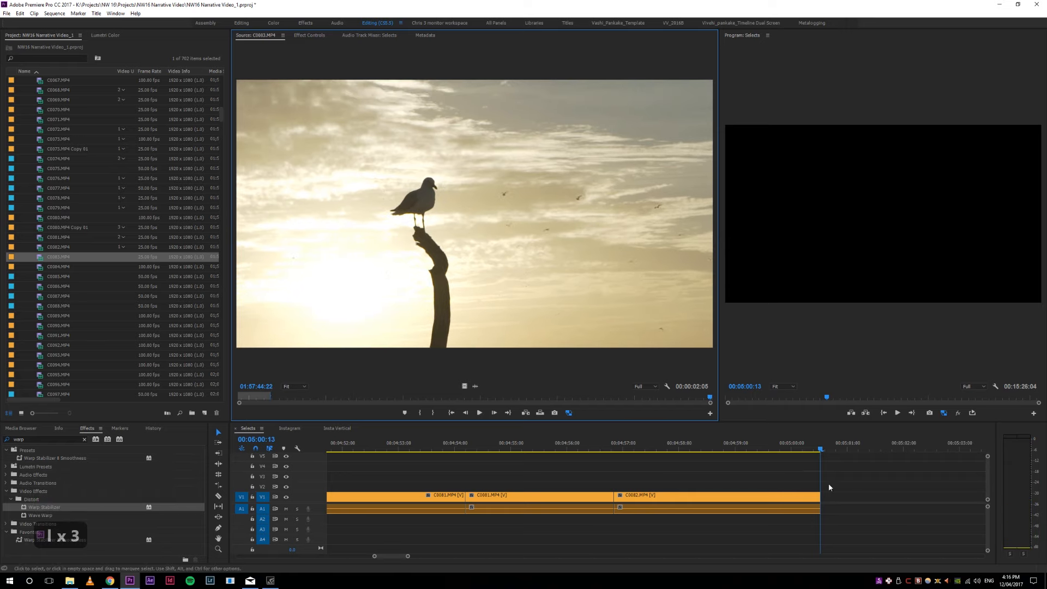
key(period)
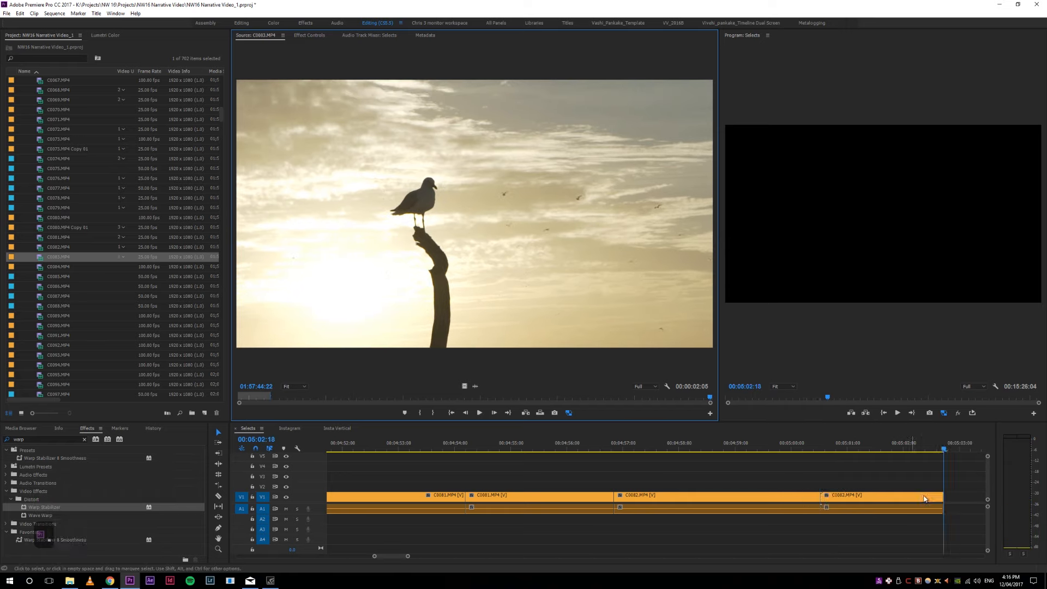
Step: Inspect the last clips in the Selects sequence around the newly appended C0083.MP4, down to where that clip begins
click(945, 444)
key(4)
key(4)
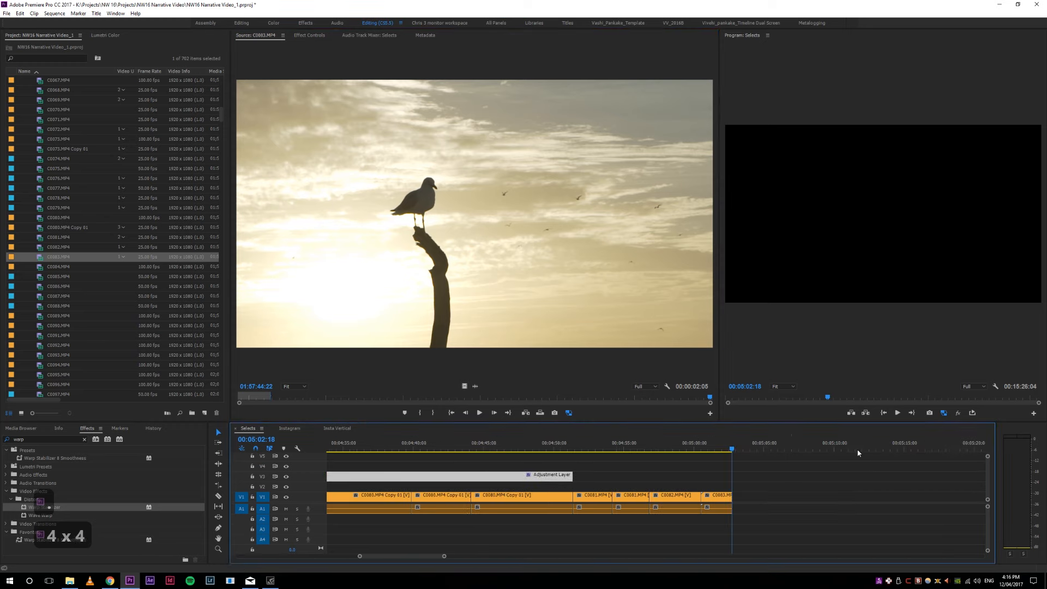
key(5)
key(5)
key(4)
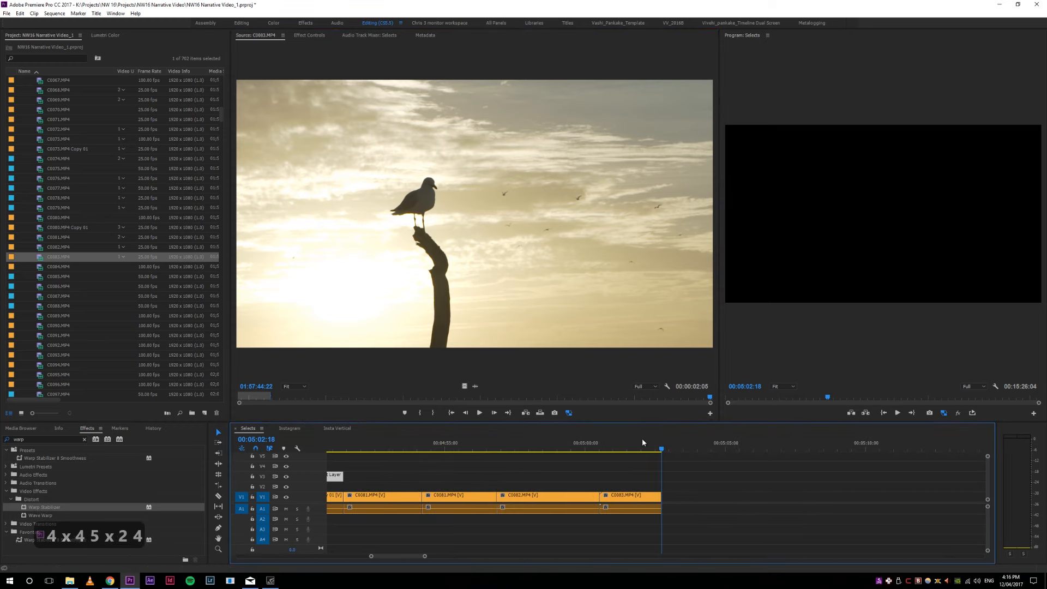
click(512, 221)
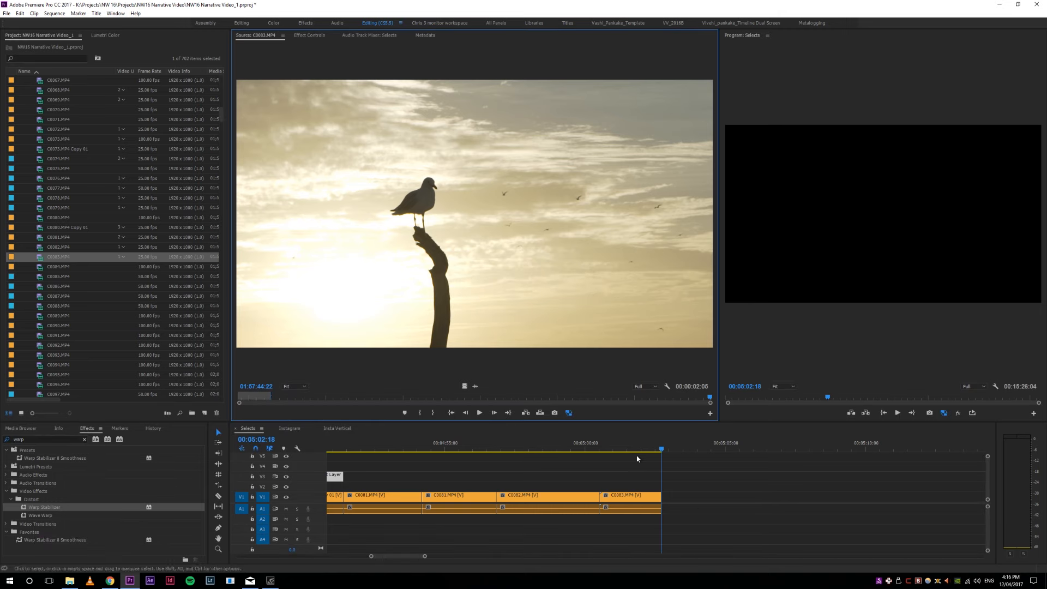
click(621, 444)
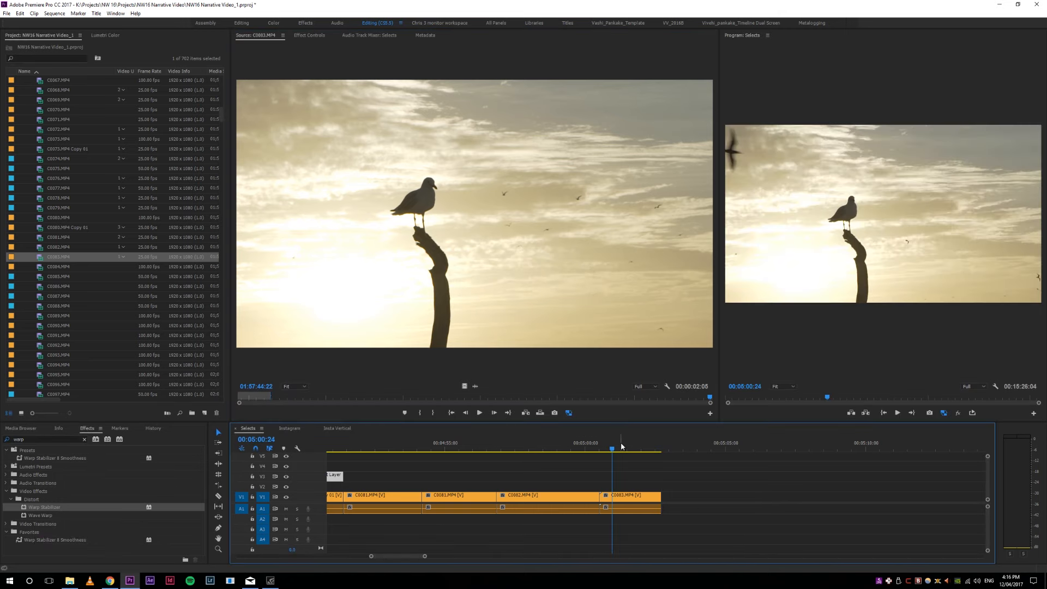
drag(609, 447, 601, 448)
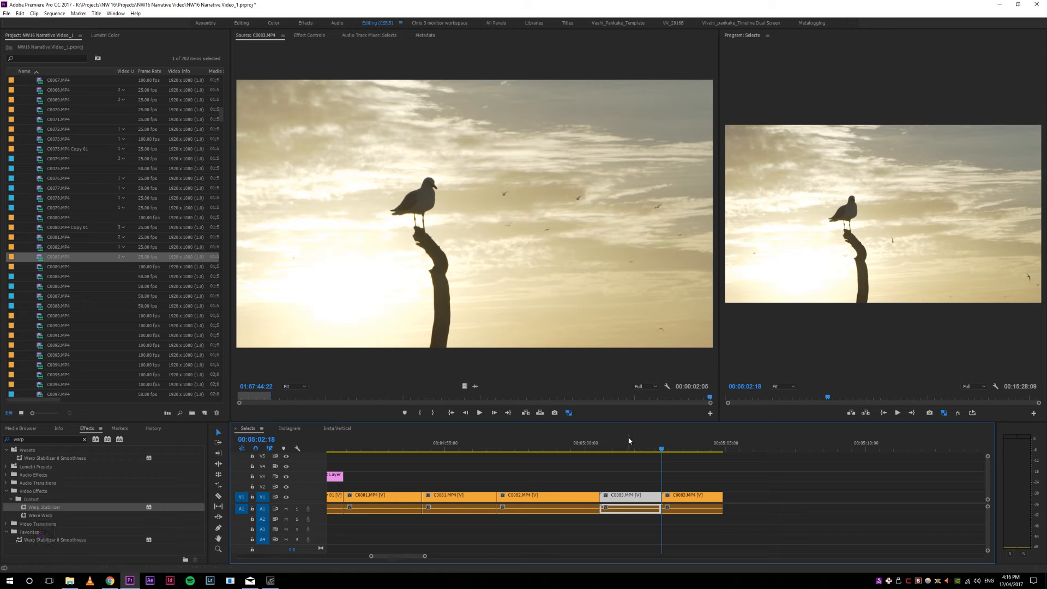
Step: Undo the trial placements of C0083.MP4 in Selects and return the playhead to the sequence's end at 00:05:02:18
key(ctrl+z)
key(ctrl+z)
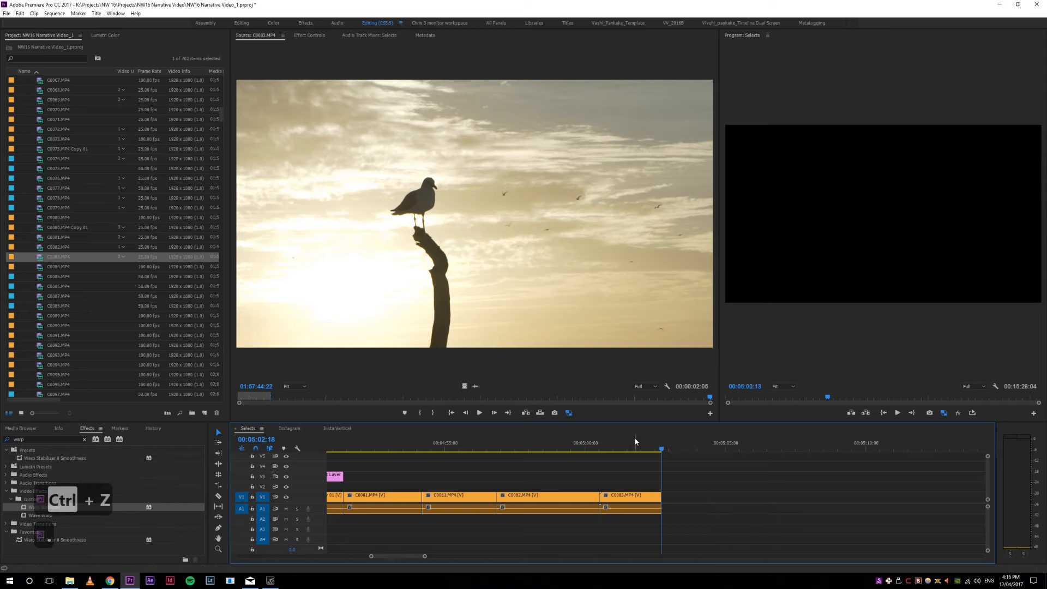
key(ctrl+z)
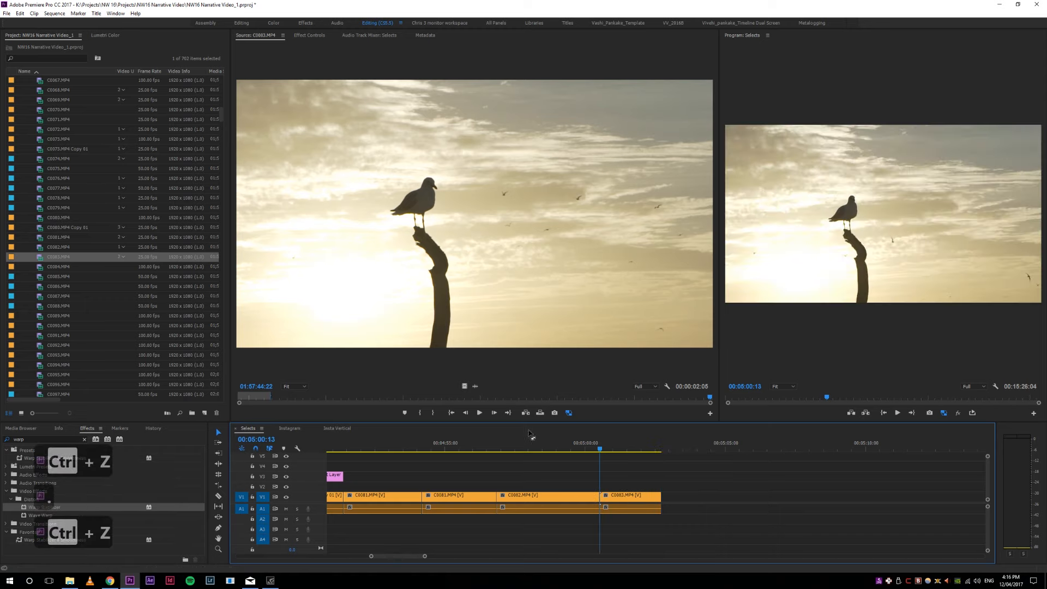
key(ctrl+z)
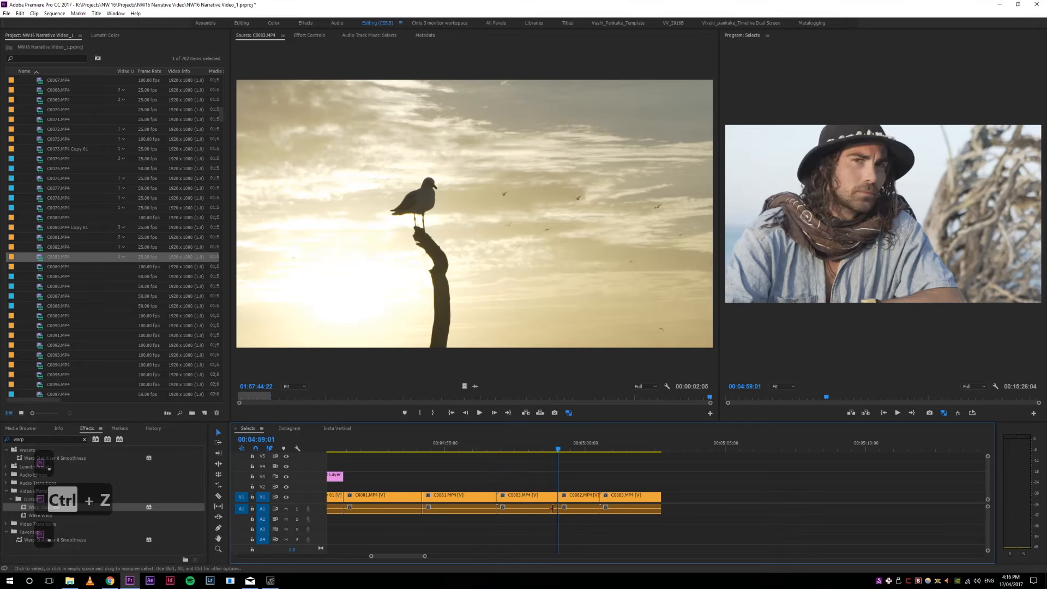
key(ctrl+z)
drag(532, 447, 676, 463)
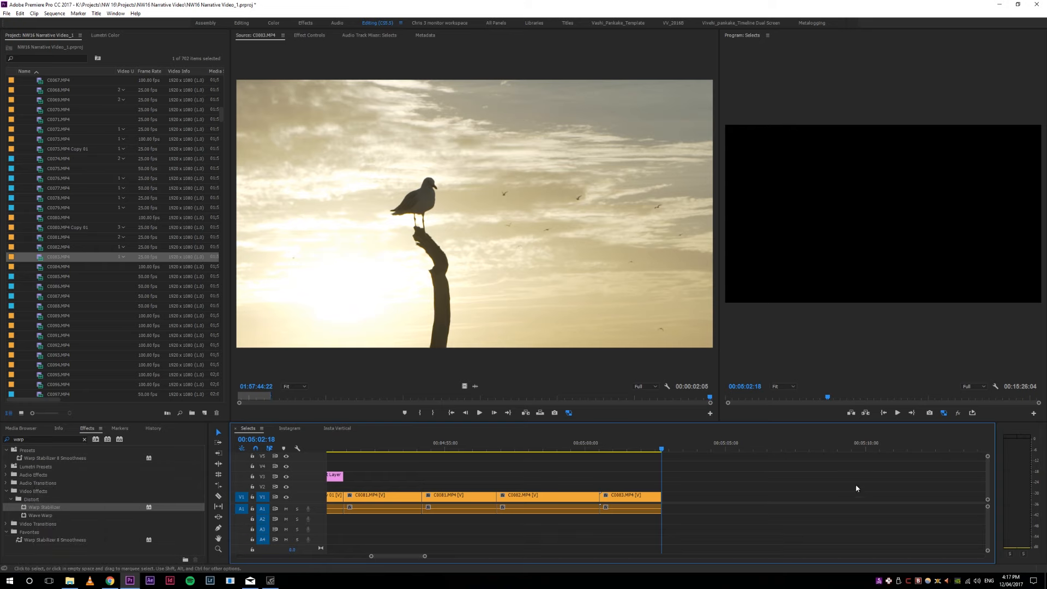
Step: Open C0084.MP4, the man walking on the beach, play it through and replay it from the start
double_click(55, 266)
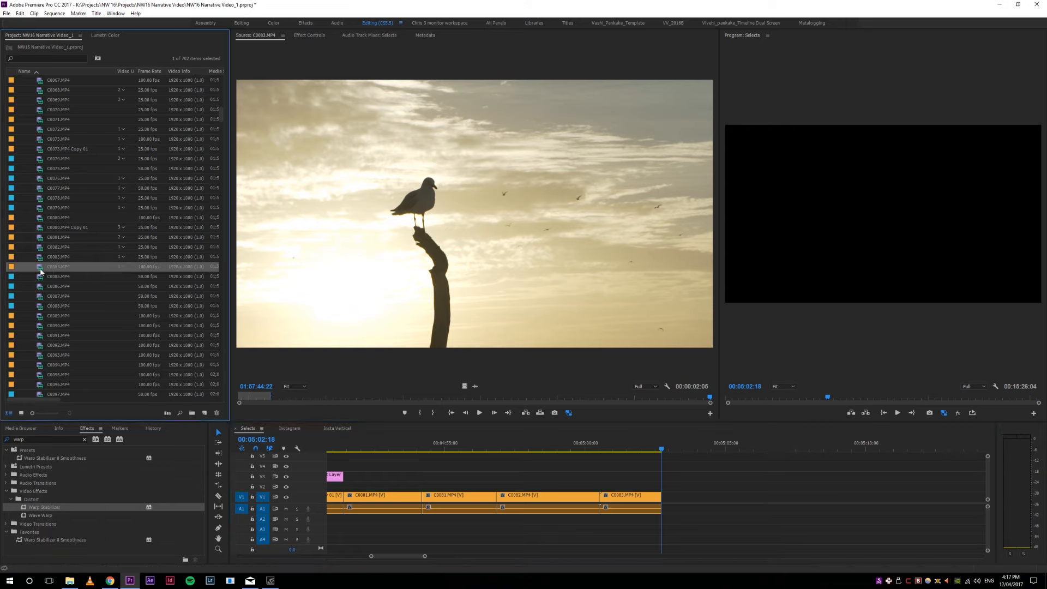
key(space)
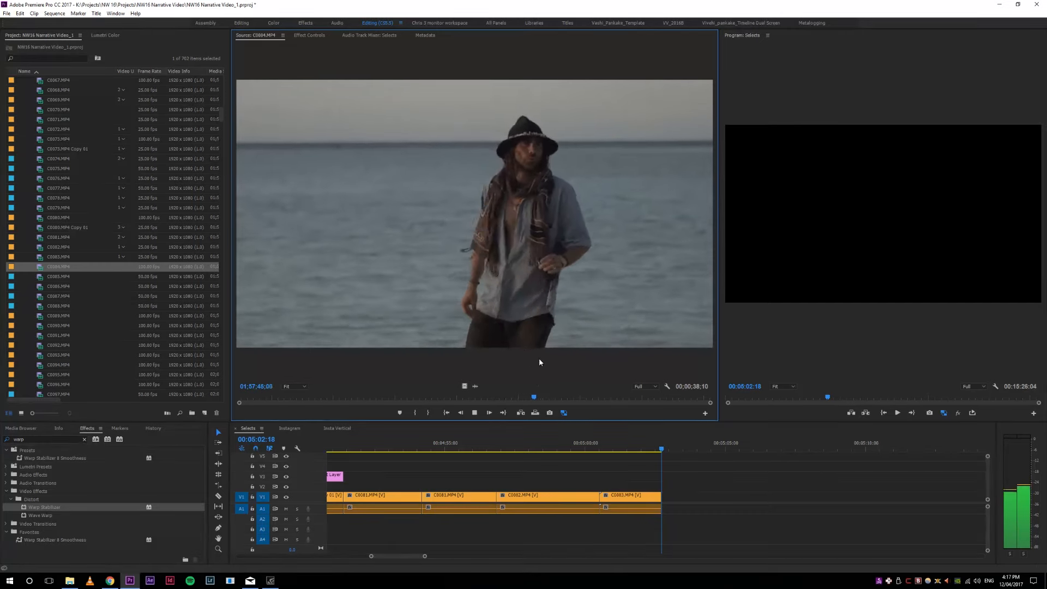
key(space)
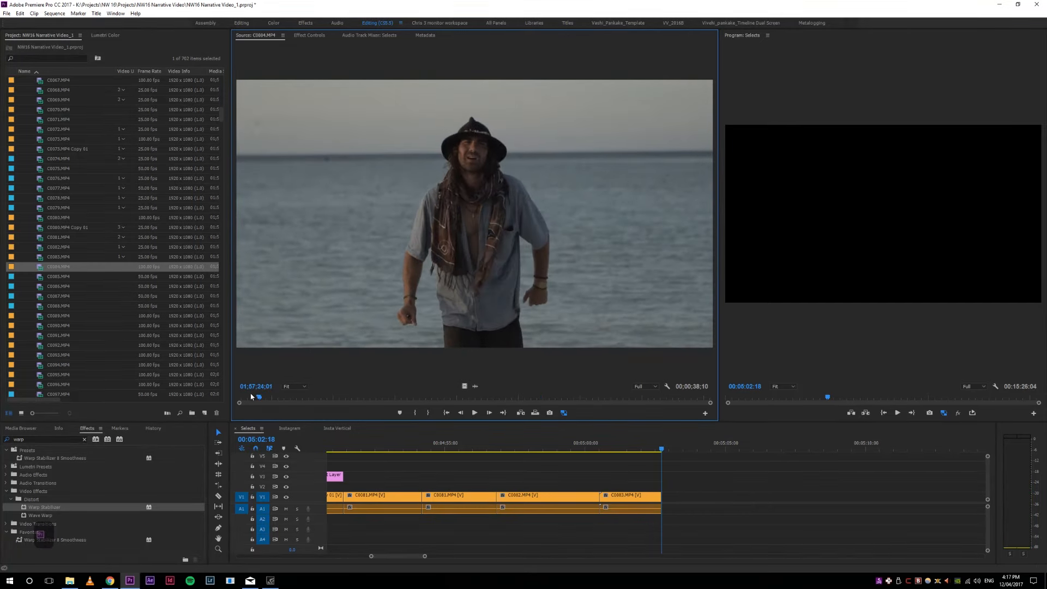
key(space)
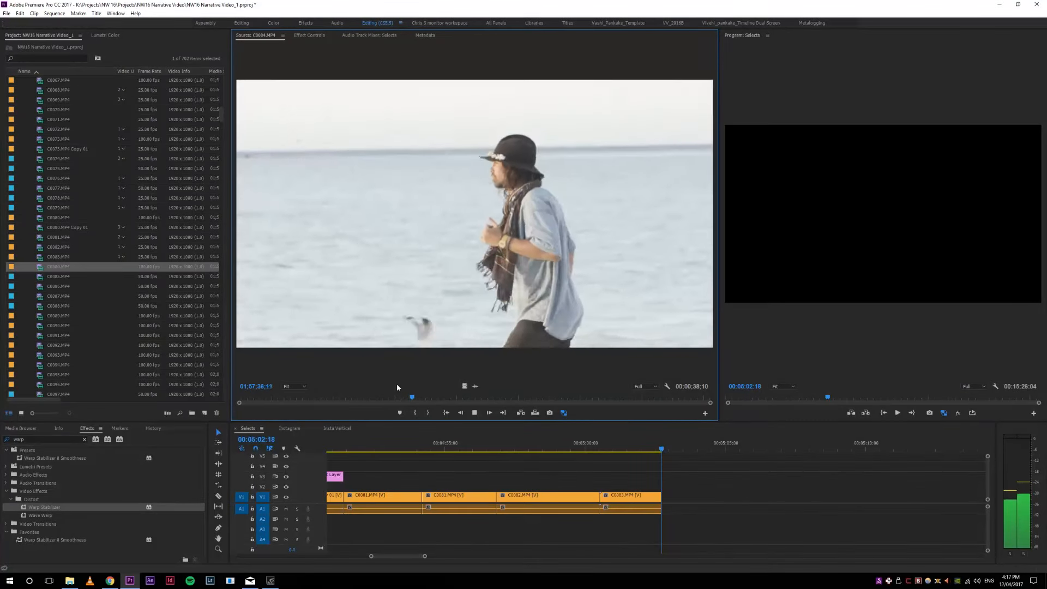
drag(433, 397, 234, 401)
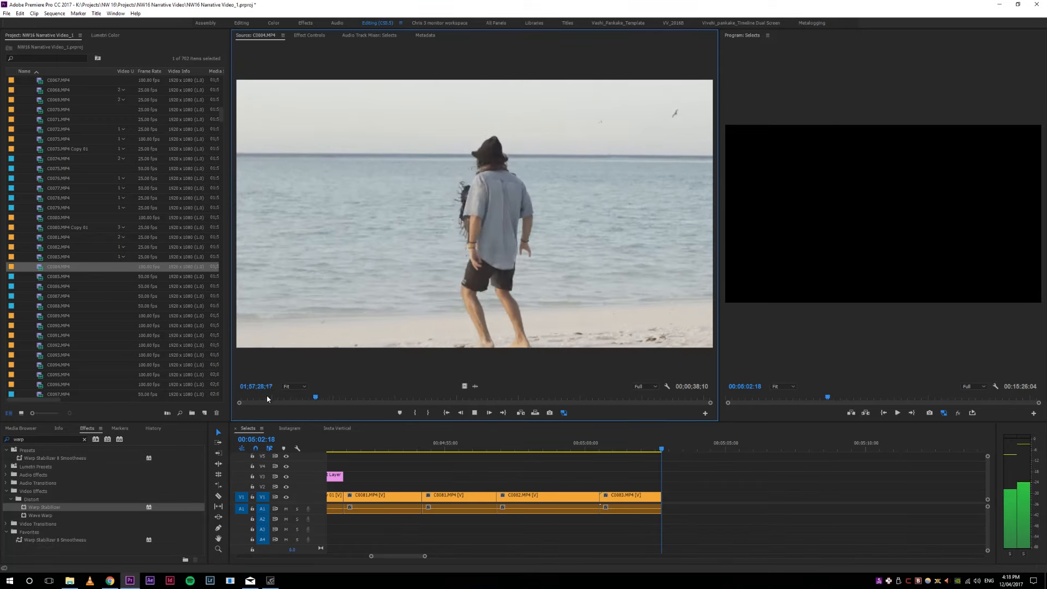
Step: Mark an out point in C0084.MP4 as the man walks past, with an in point giving a 00;00;02;09 selection
drag(334, 398, 398, 402)
key(o)
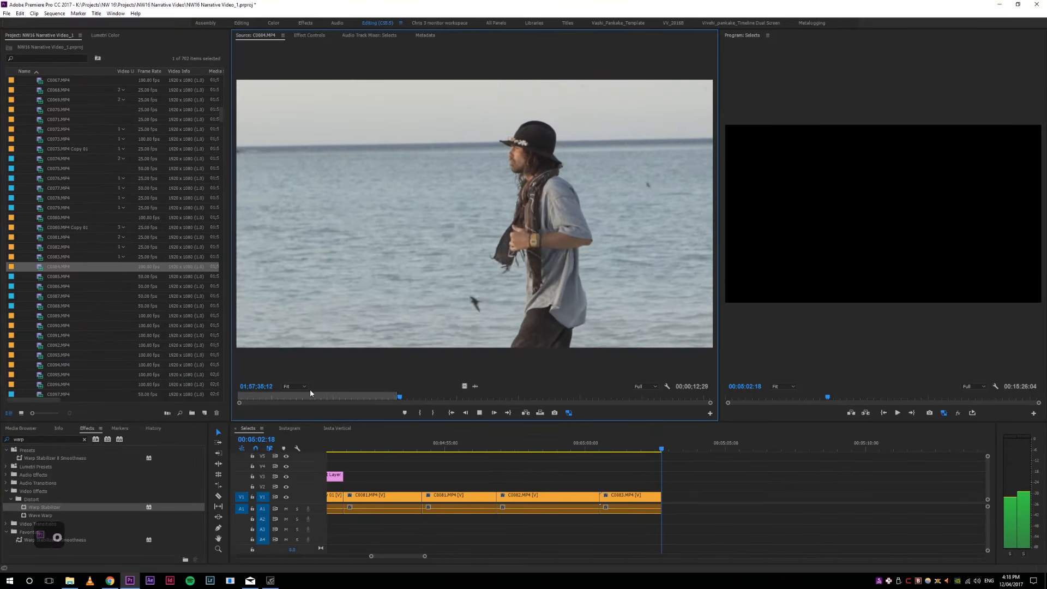
click(324, 397)
key(i)
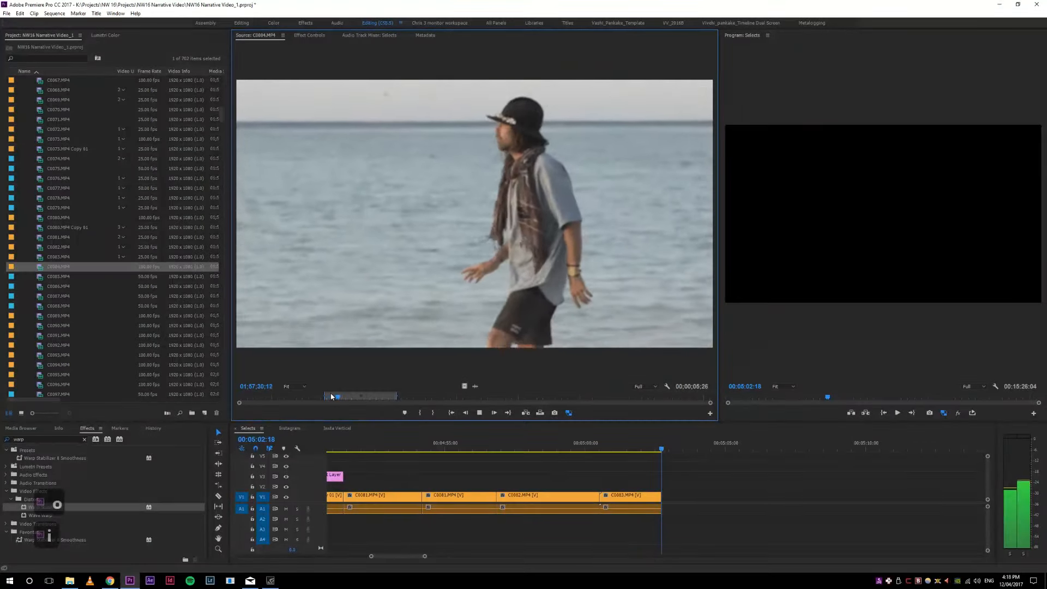
key(i)
key(i)
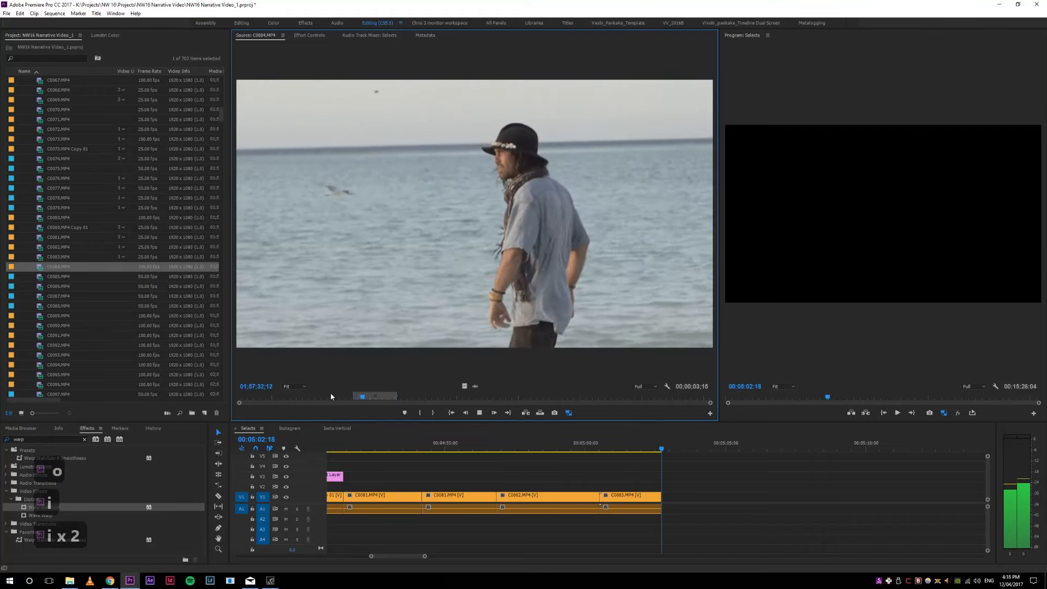
key(i)
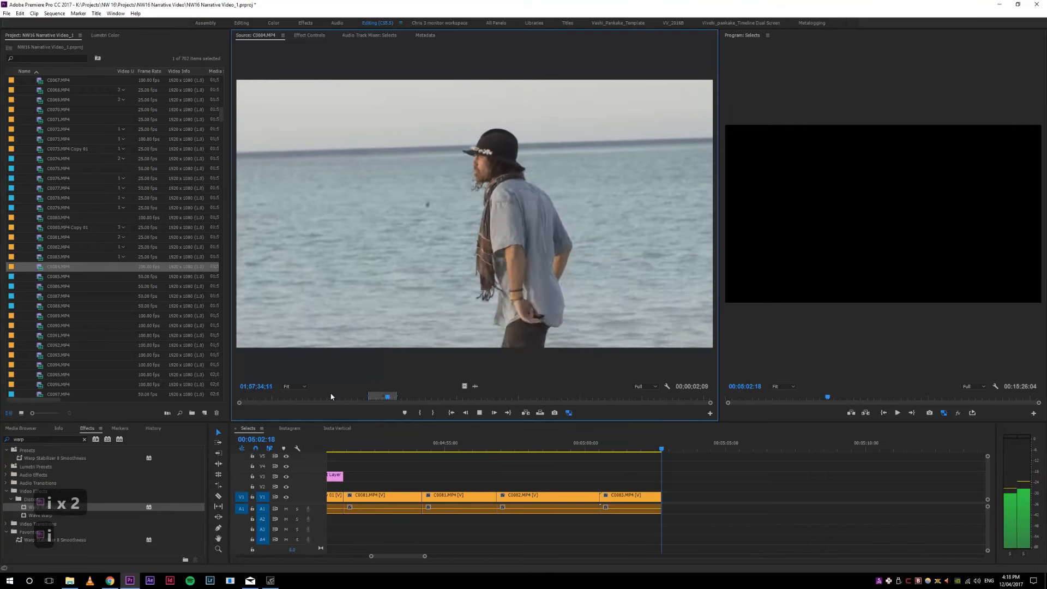
key(space)
Step: Set the assumed frame rate of C0084.MP4 to 25 fps
click(43, 268)
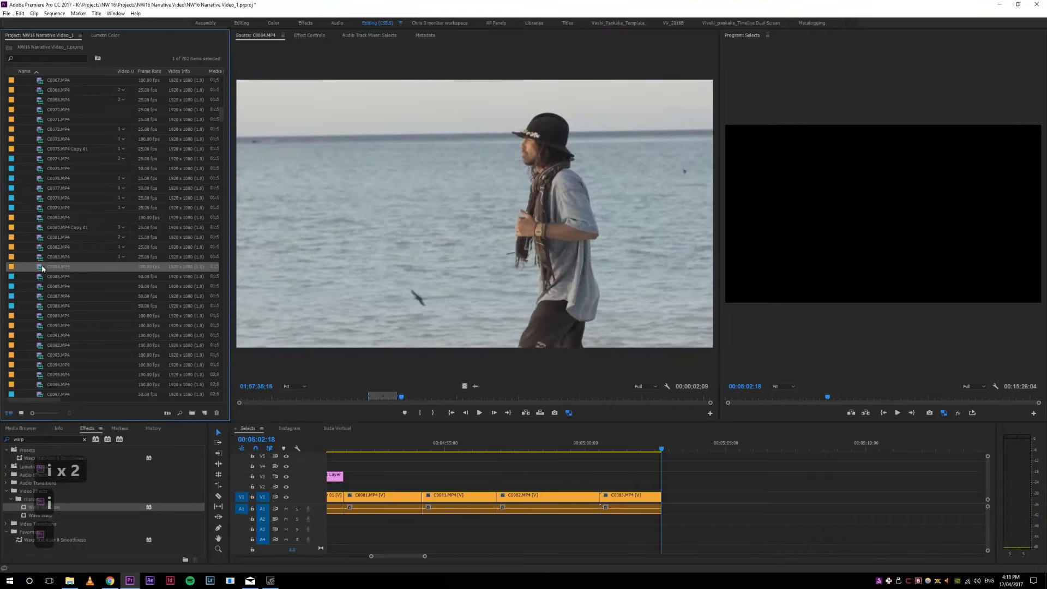
key(/)
key(Down)
text(25)
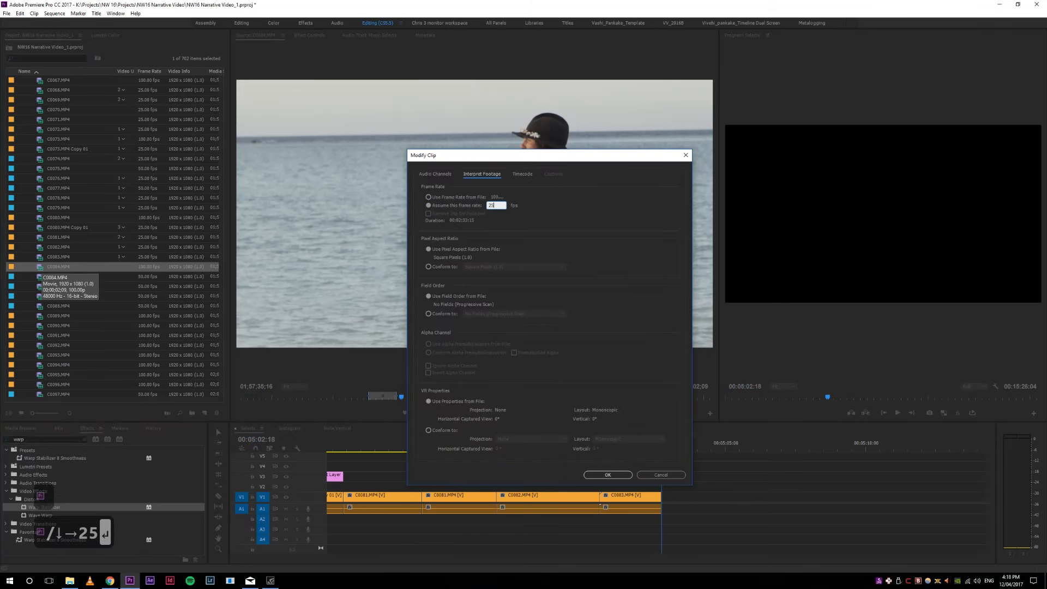
key(Return)
Step: Play the slowed C0084.MP4 from the beginning with its full length in view to look for usable moments
drag(272, 397, 239, 397)
key(space)
drag(397, 403, 794, 412)
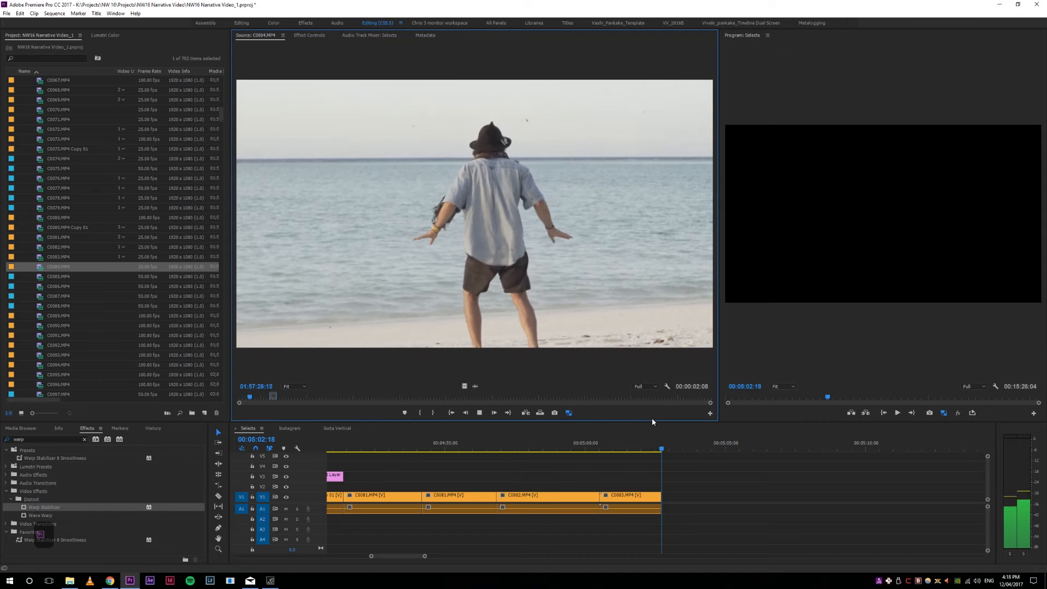
key(5)
key(5)
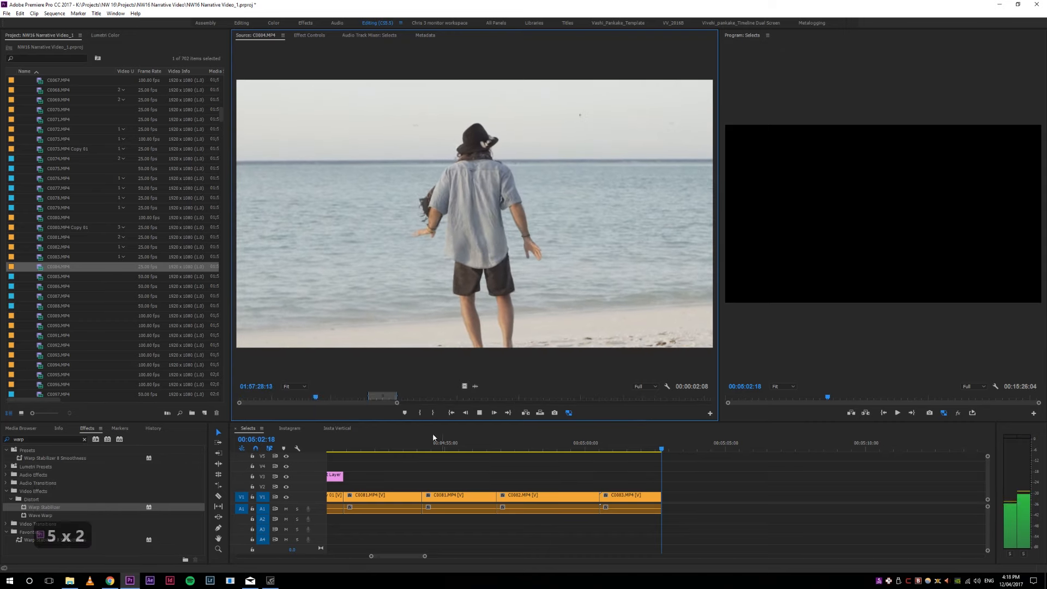
key(4)
key(4)
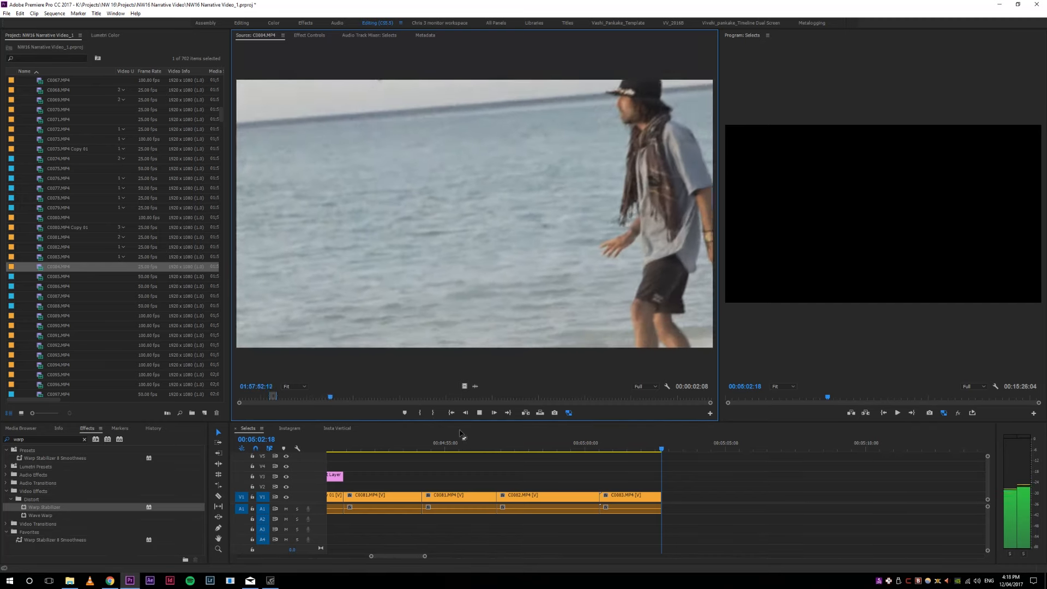
key(space)
Step: Mark a 00:00:11:13 selection of the man walking in C0084.MP4, append it to Selects and check it there
click(364, 398)
key(i)
key(space)
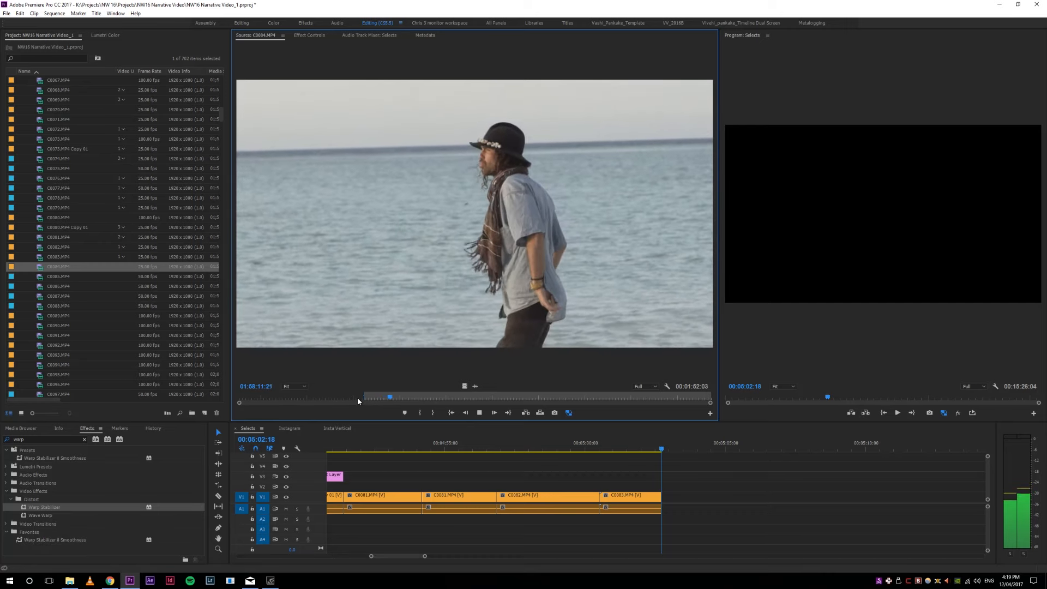
key(o)
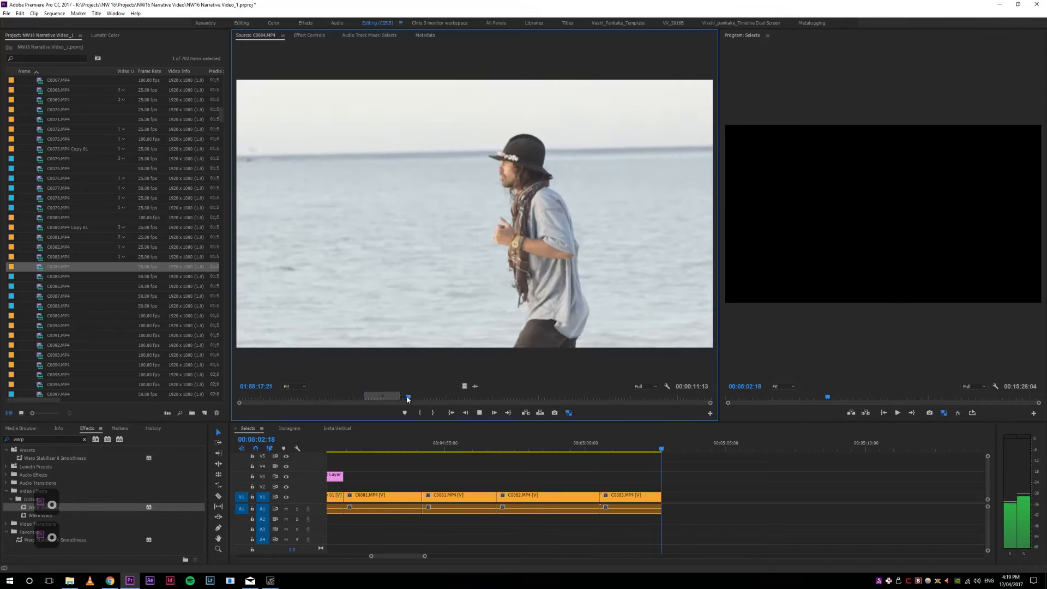
key(.)
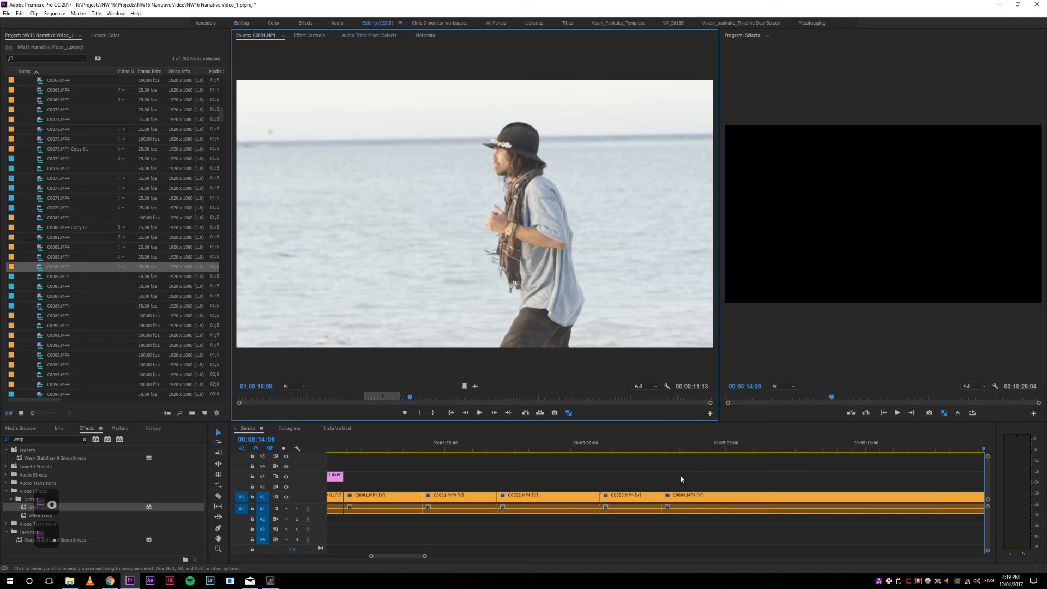
click(701, 448)
key(4)
key(4)
click(667, 445)
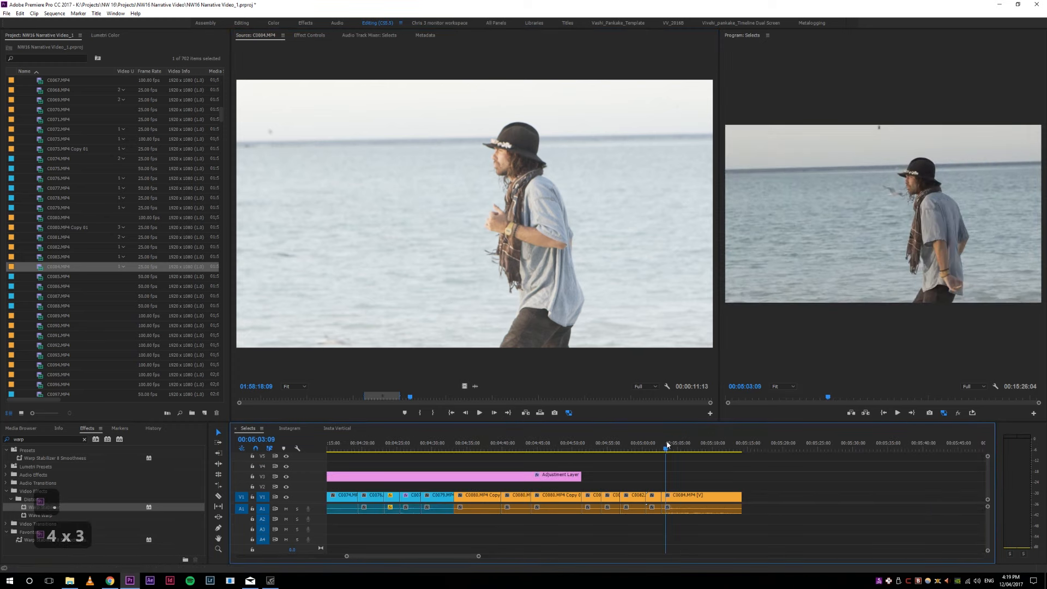
click(753, 448)
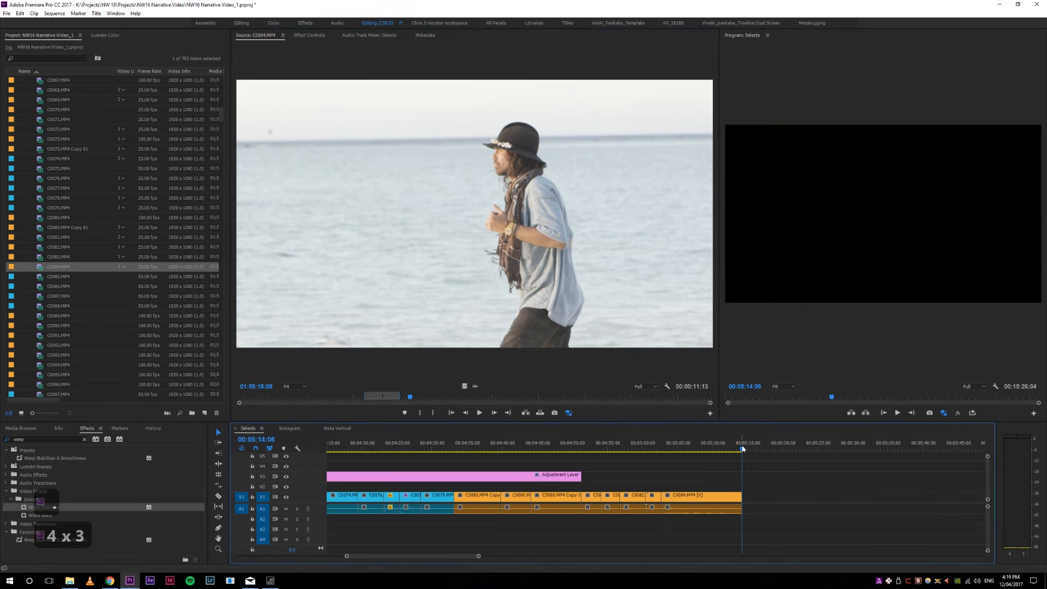
Step: Mark the opening 00:00:03:07 of C0084.MP4 with an out point and append it to the end of Selects
click(238, 398)
key(space)
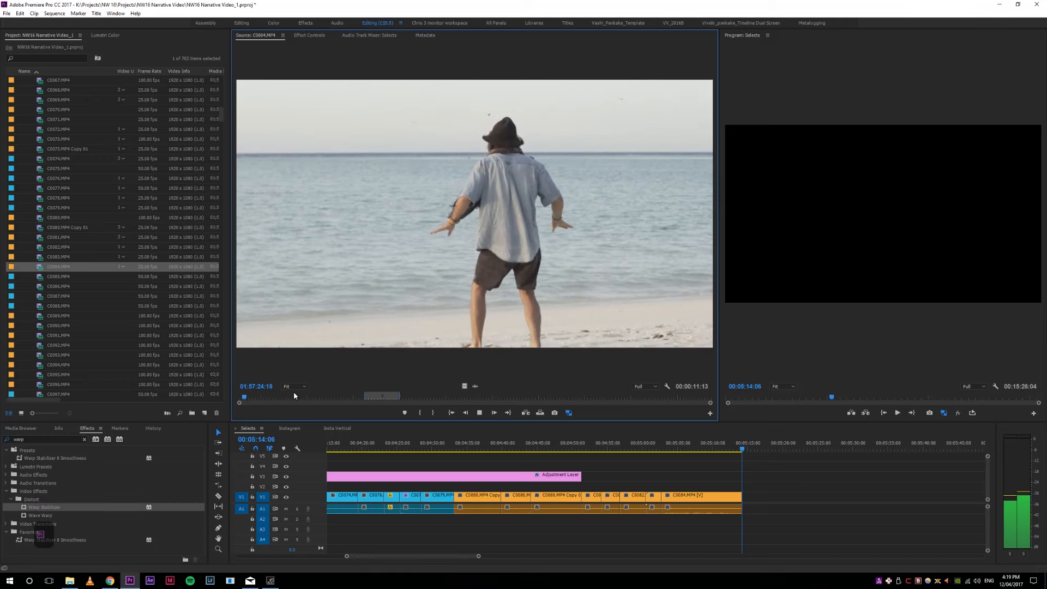
key(o)
key(period)
Step: Continue playing C0084.MP4 and mark a 00:00:00:12 selection while the man stands facing the sea
key(space)
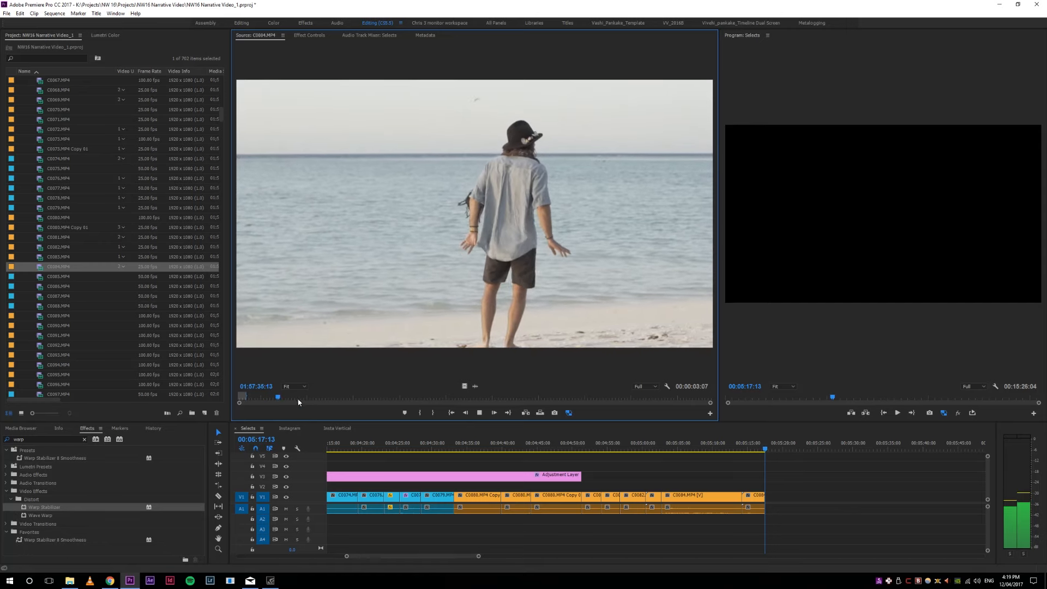
key(o)
key(i)
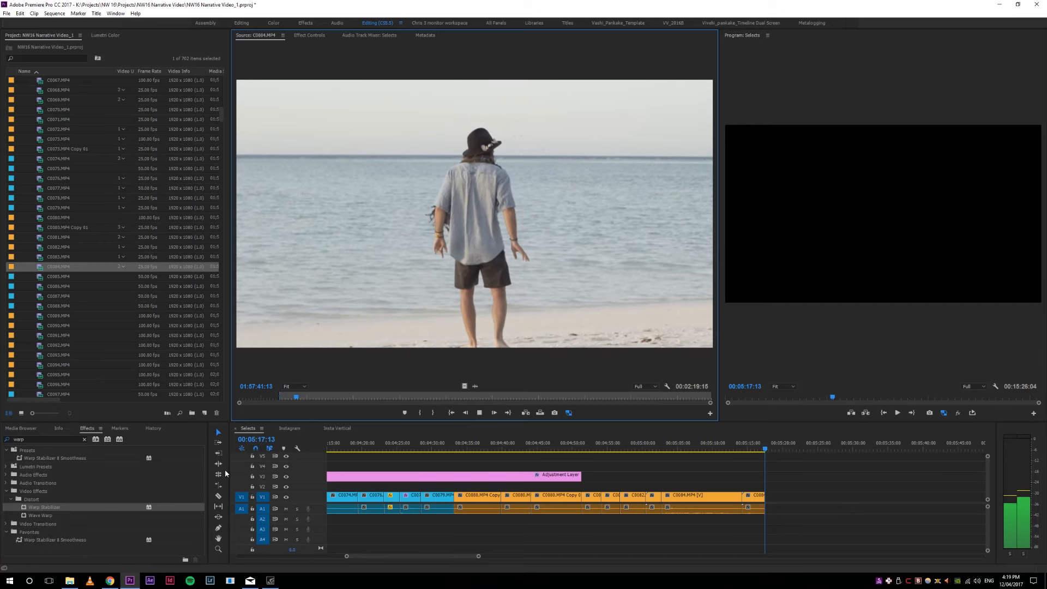
key(i)
key(o)
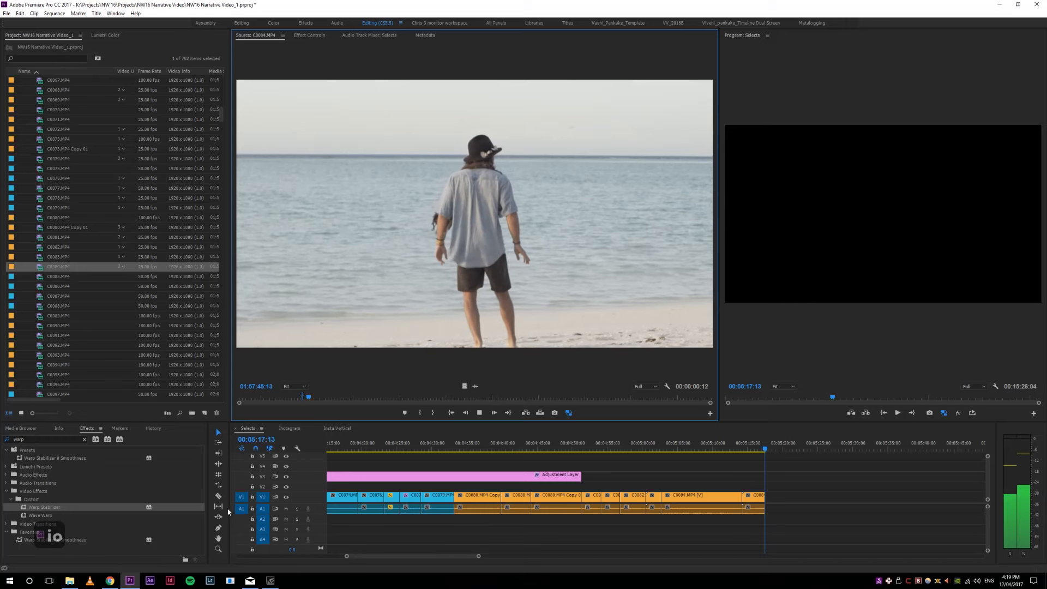
Step: Scrub through C0084.MP4 and play its middle section at increased speed to look for more usable moments
drag(321, 402, 507, 395)
key(space)
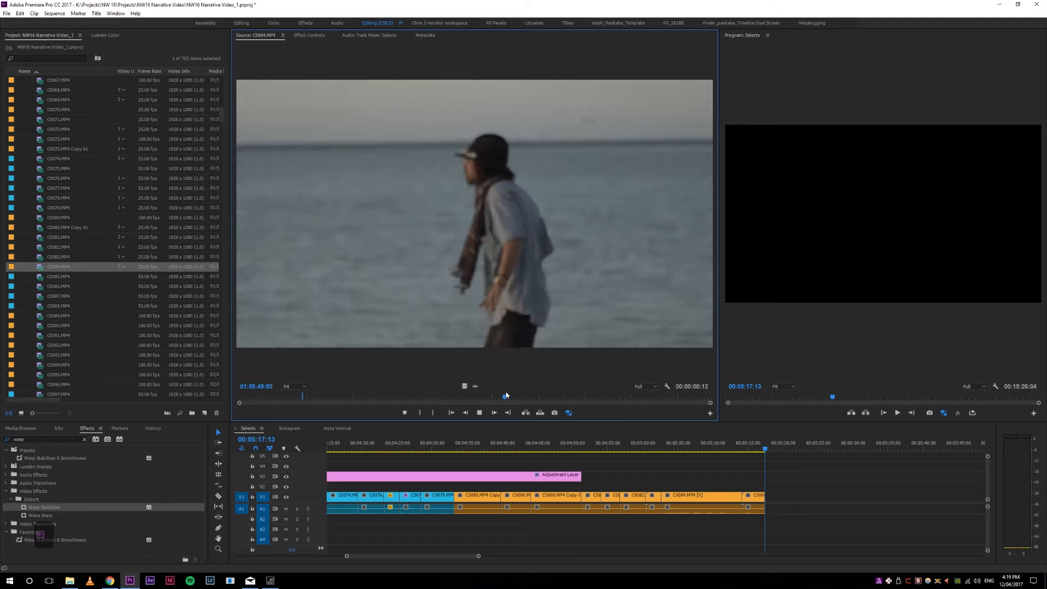
drag(511, 397, 609, 395)
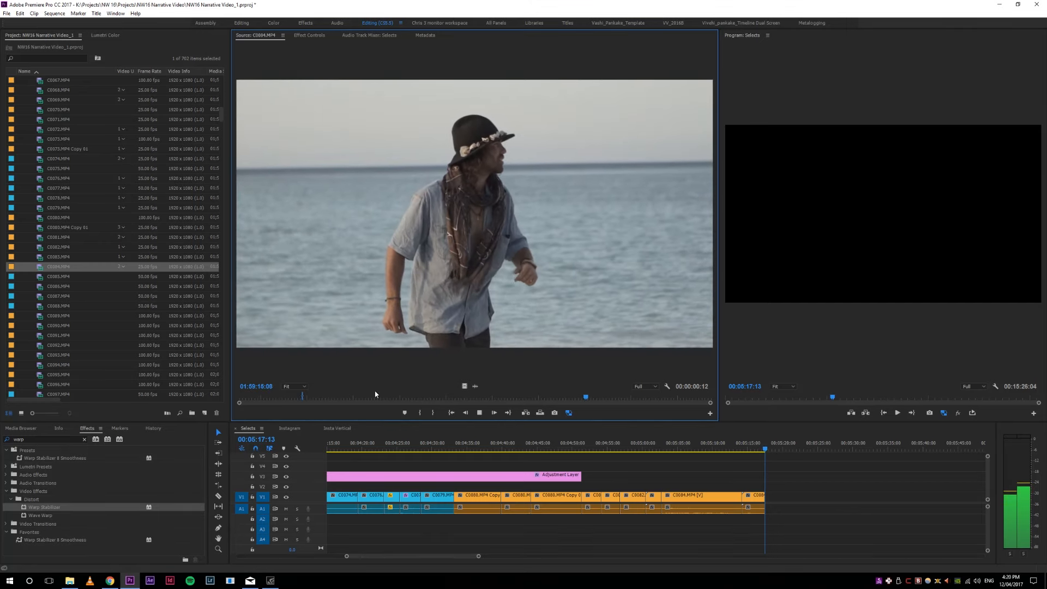
click(319, 397)
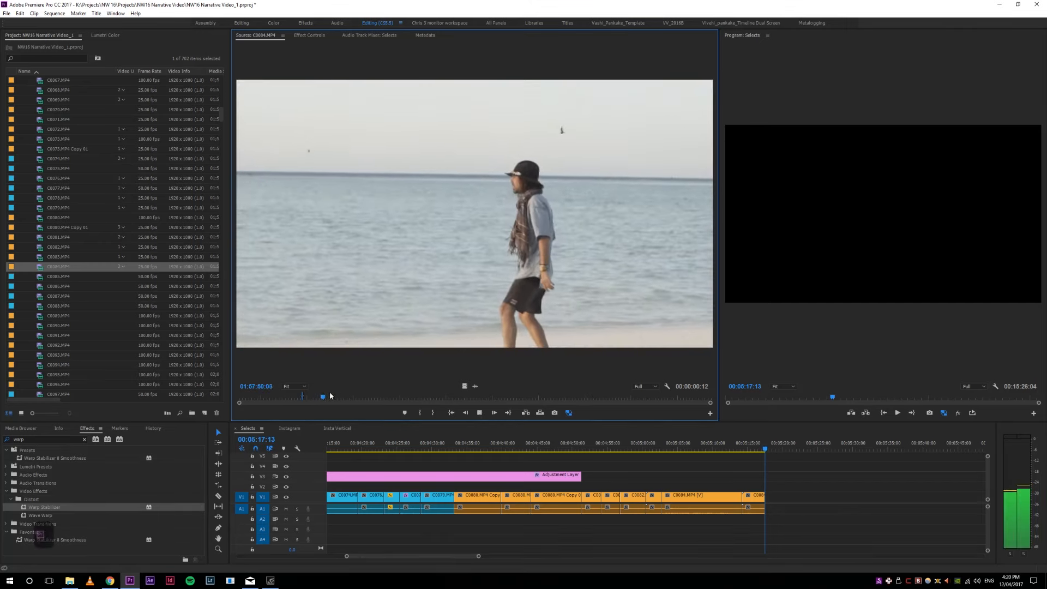
drag(329, 395, 378, 398)
key(space)
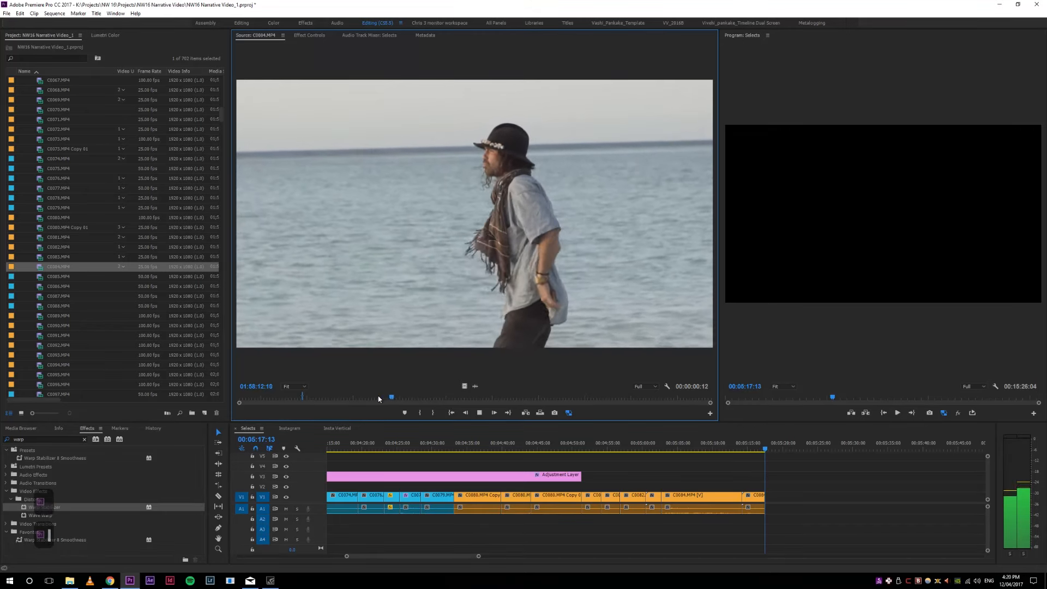
key(l)
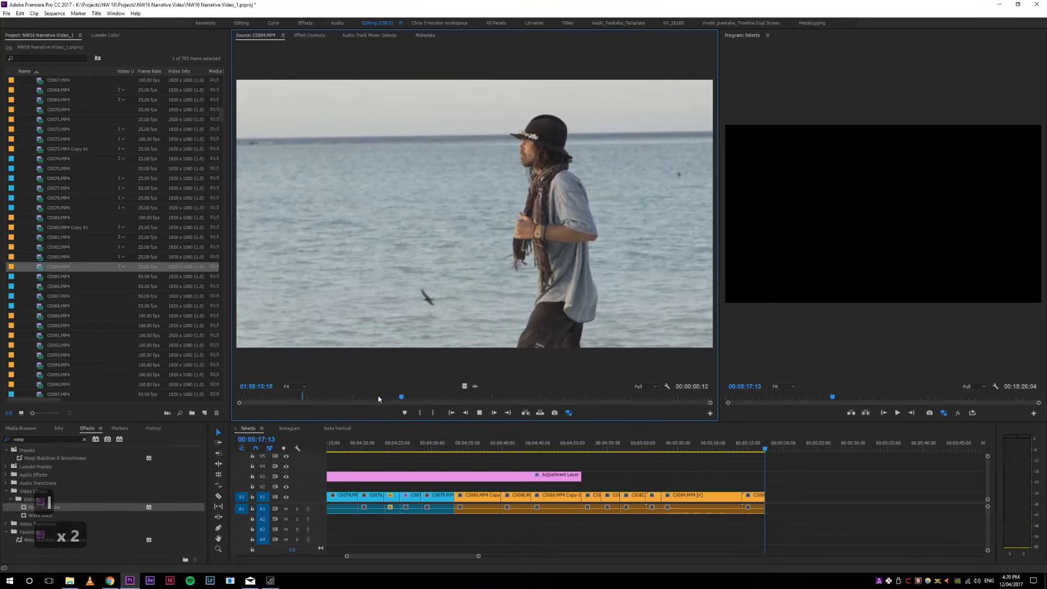
key(l)
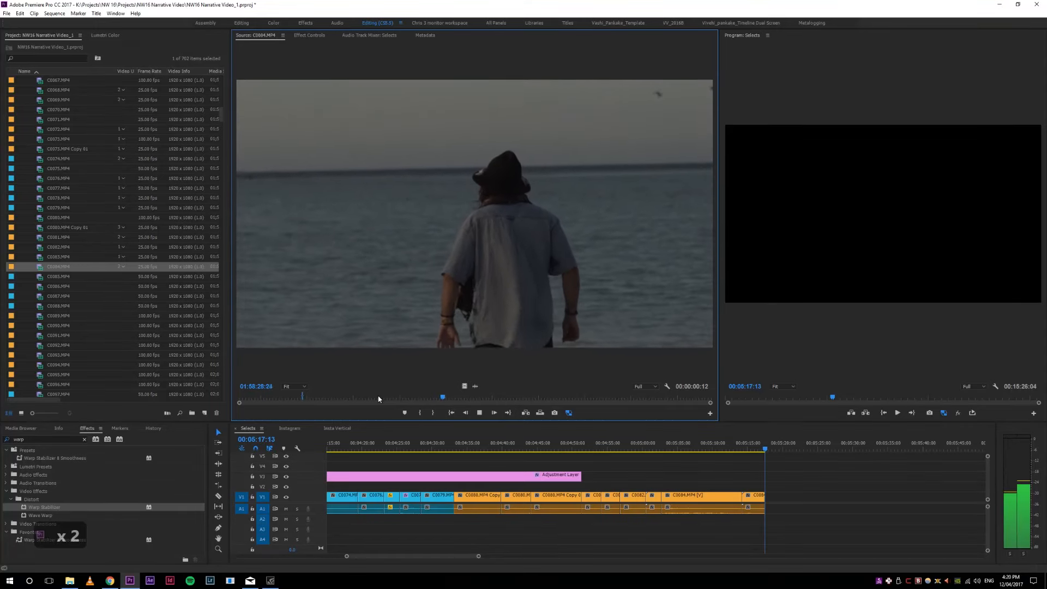
key(l)
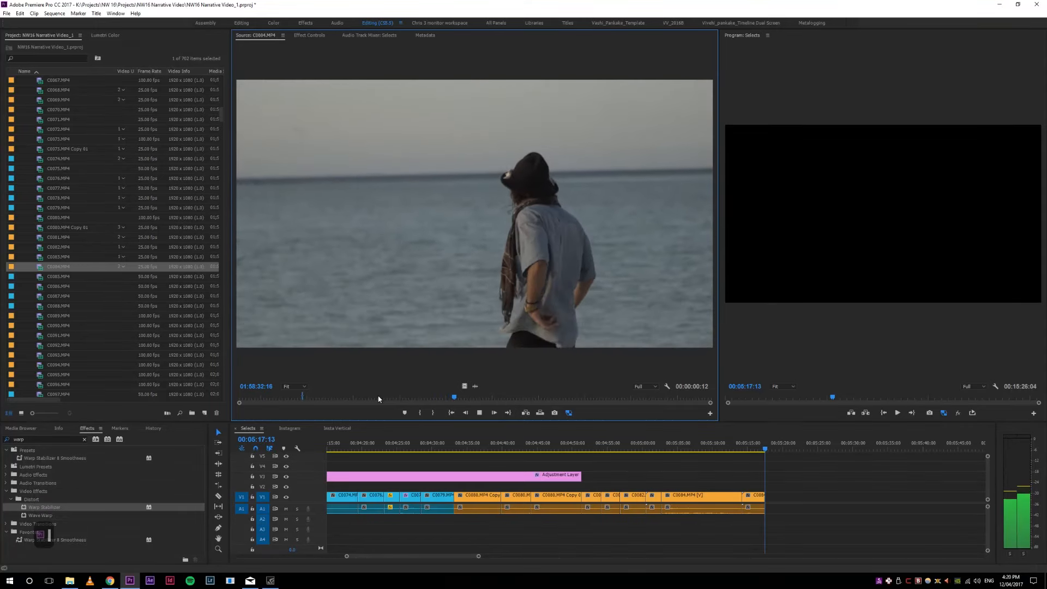
key(l)
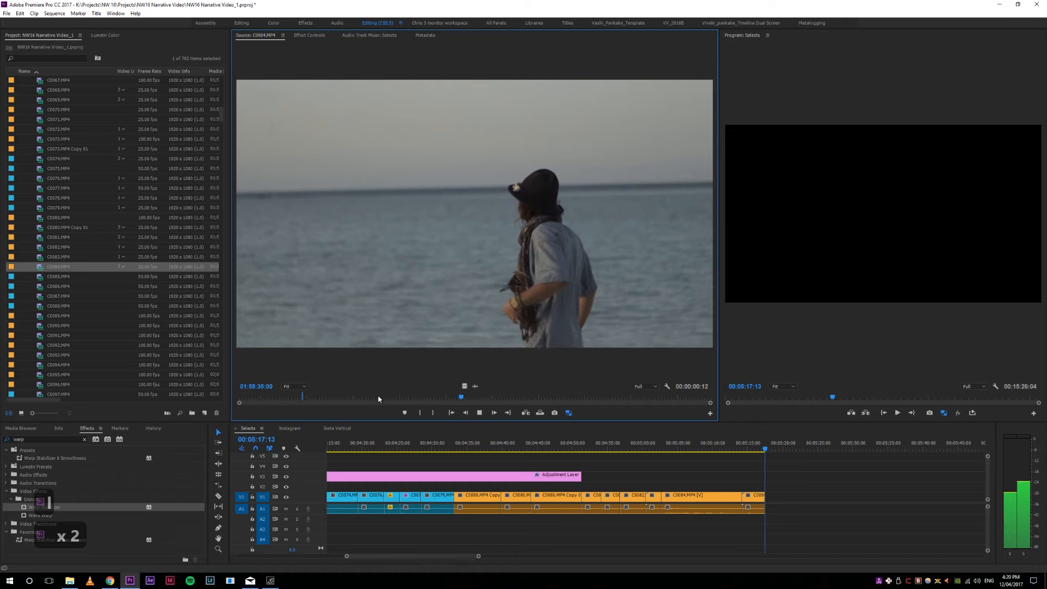
key(l)
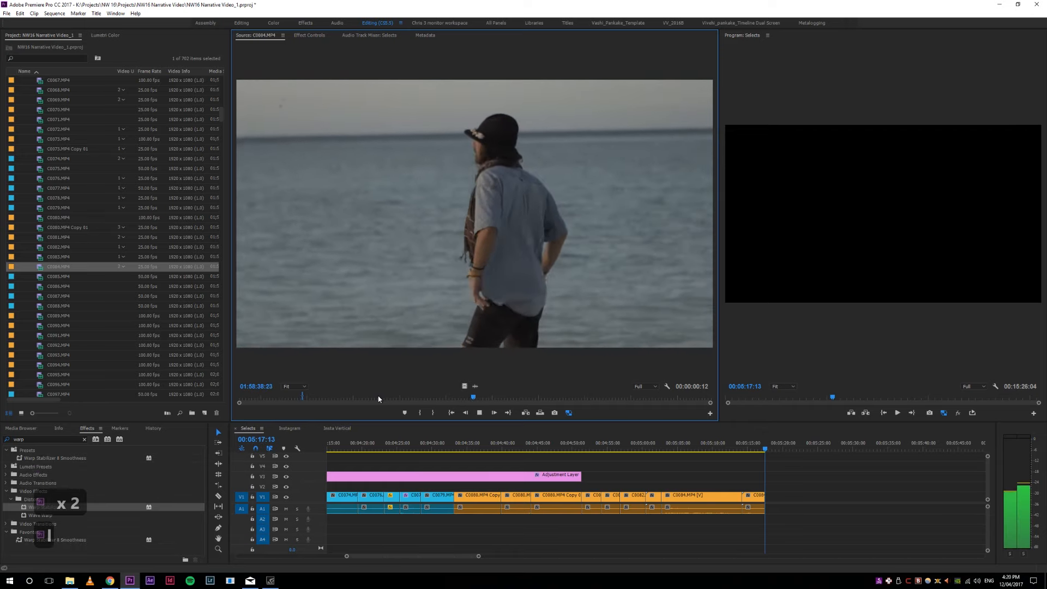
key(l)
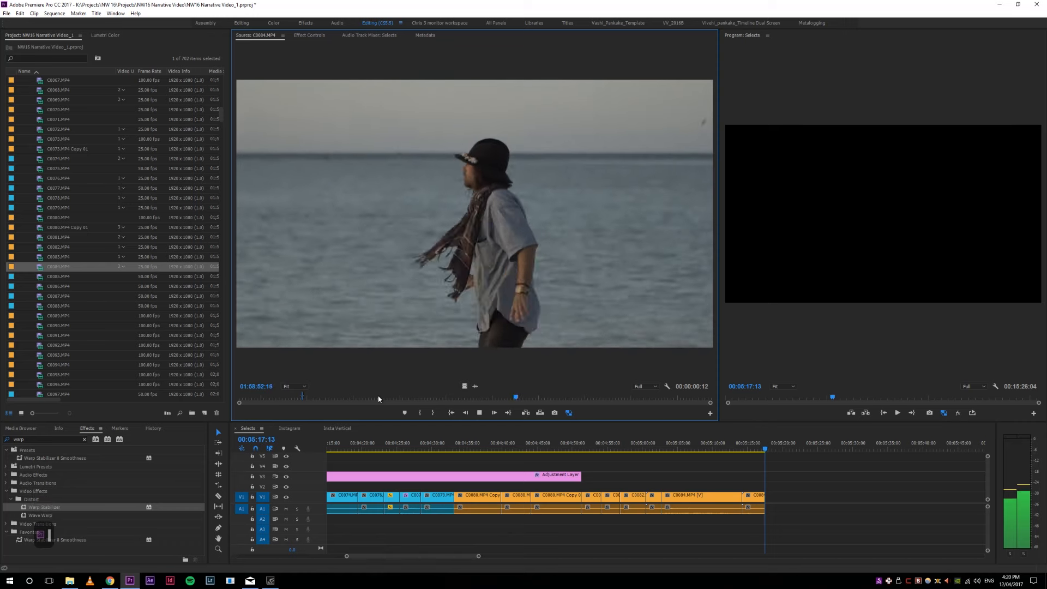
Step: Mark a 00:00:03:22 selection of the man turning towards the camera in C0084.MP4 and append it to Selects
key(k)
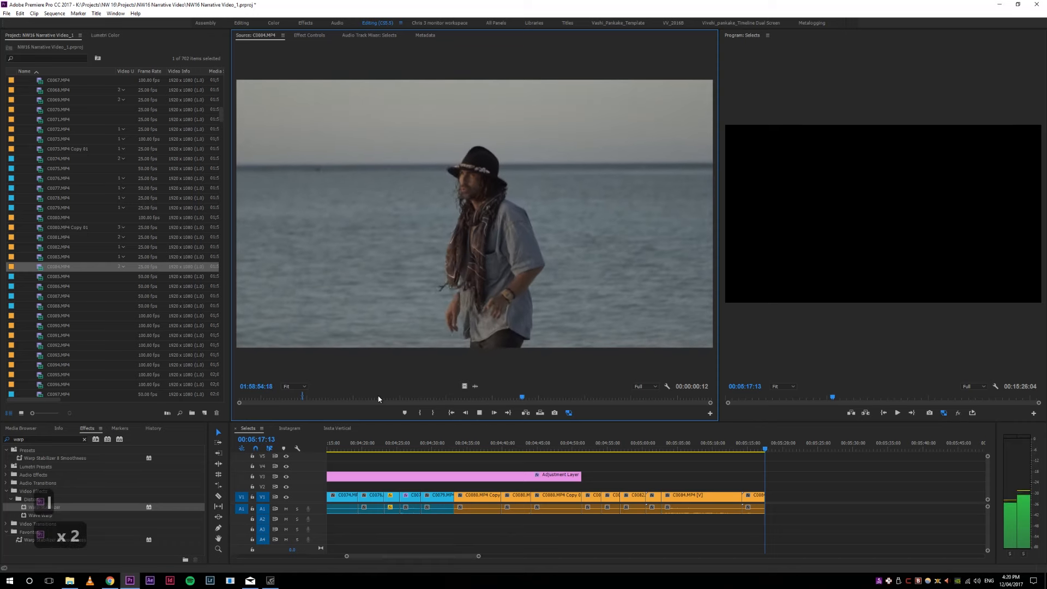
key(k)
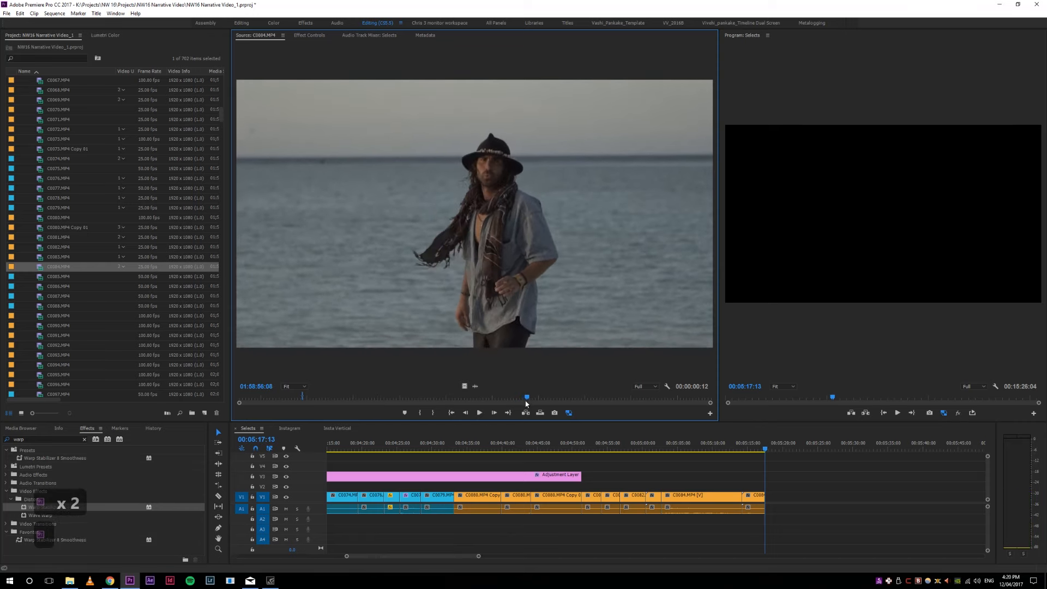
key(i)
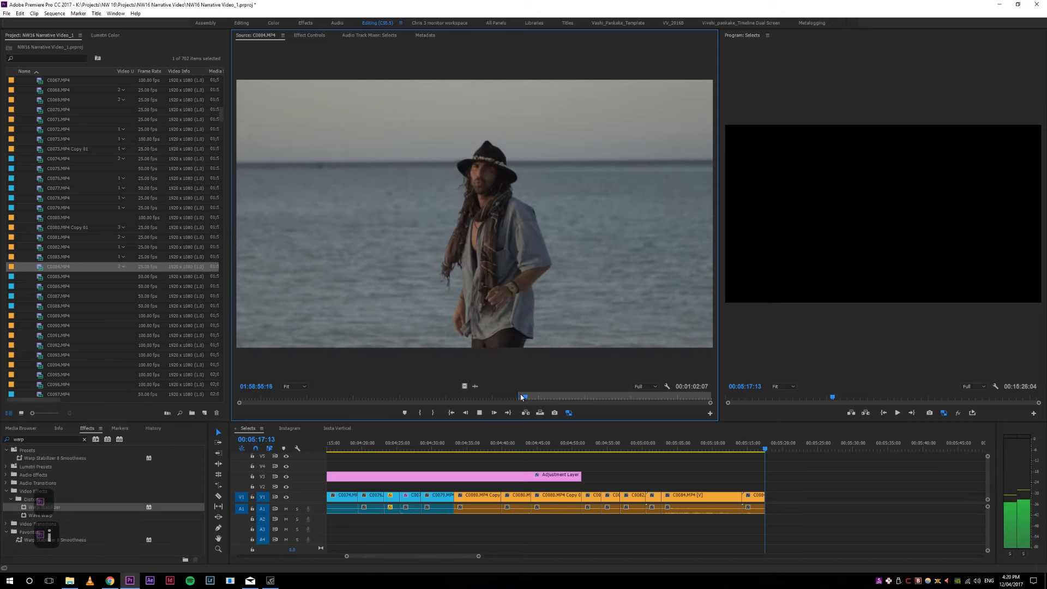
key(o)
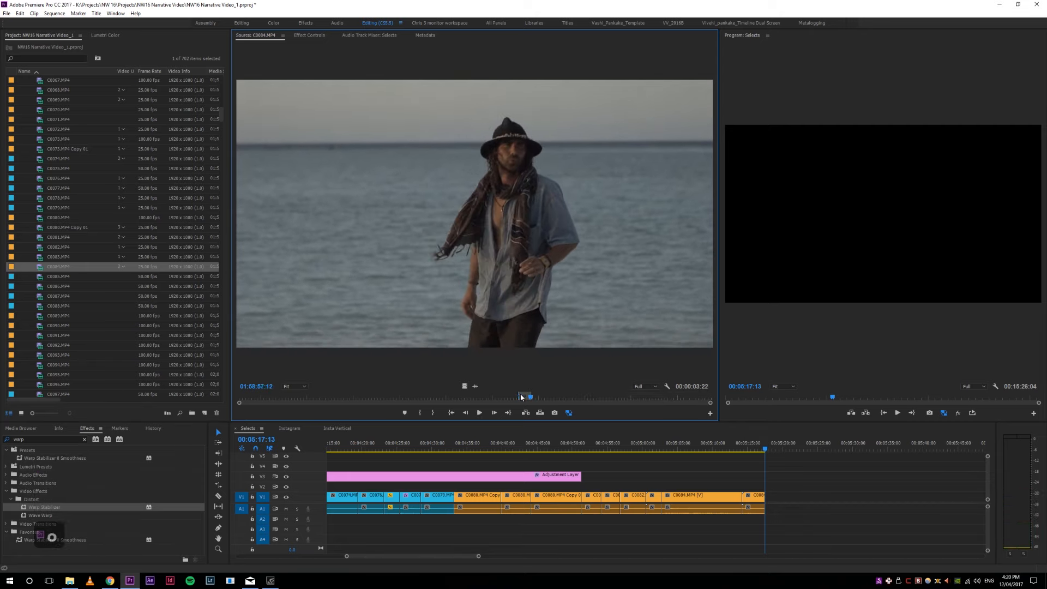
key(.)
Step: Continue through C0084.MP4, mark a 00:00:03:14 selection of the man facing the camera and append it to Selects
key(space)
drag(536, 403, 556, 397)
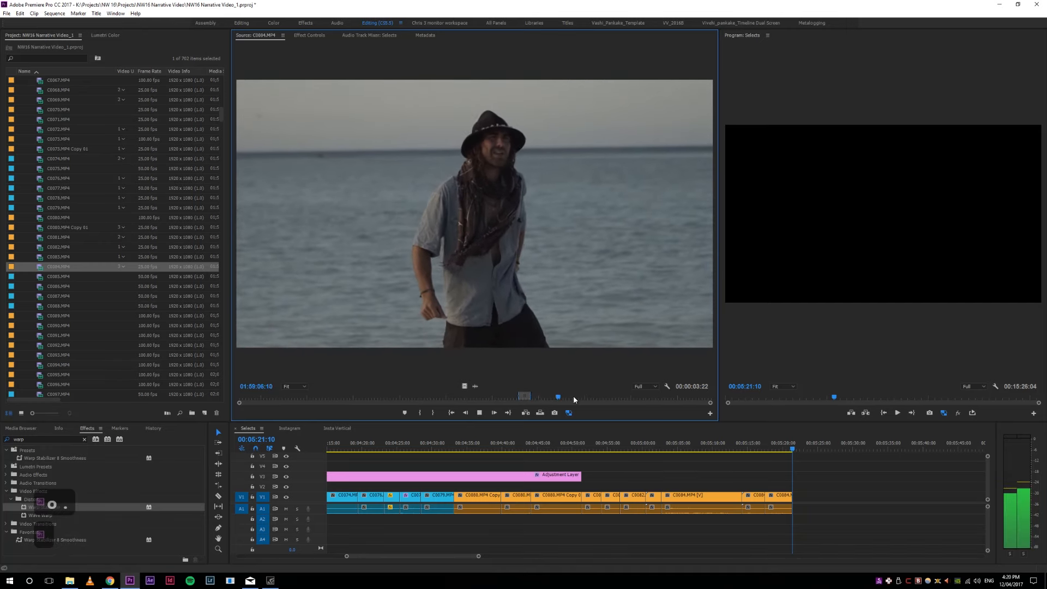
key(o)
click(549, 399)
key(.)
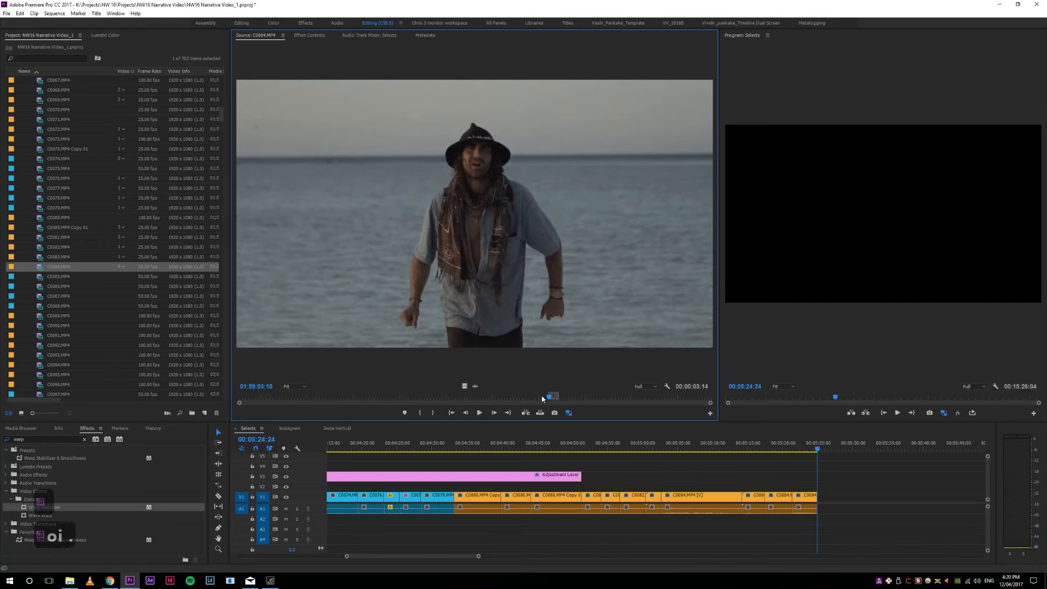
Step: Mark a 00:00:06:12 selection of the man with outstretched arms in C0084.MP4, append it to Selects and check it there
click(567, 399)
key(space)
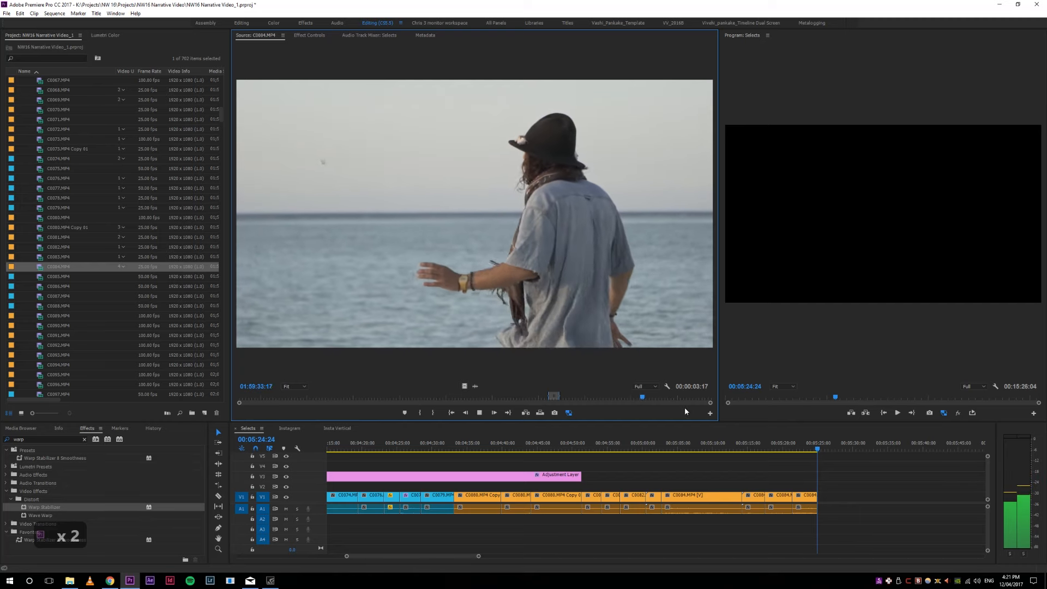
key(o)
click(626, 397)
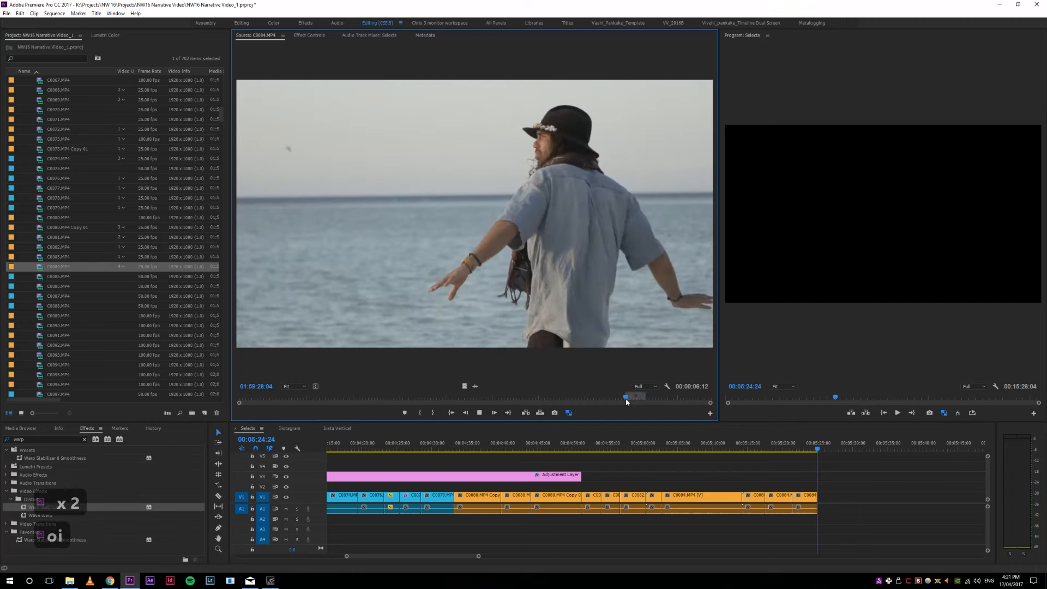
key(.)
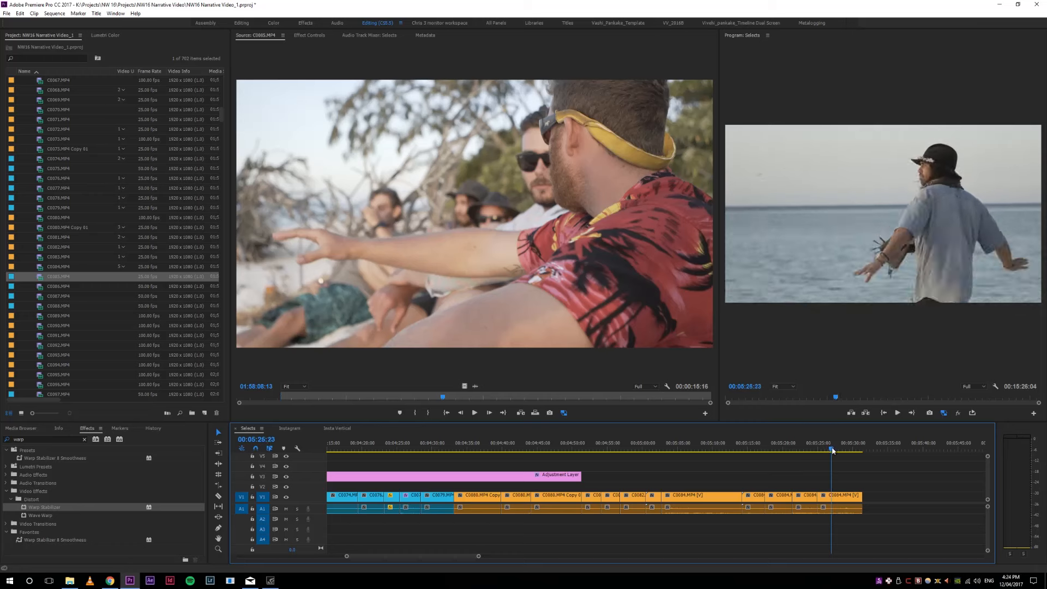
drag(829, 449, 862, 454)
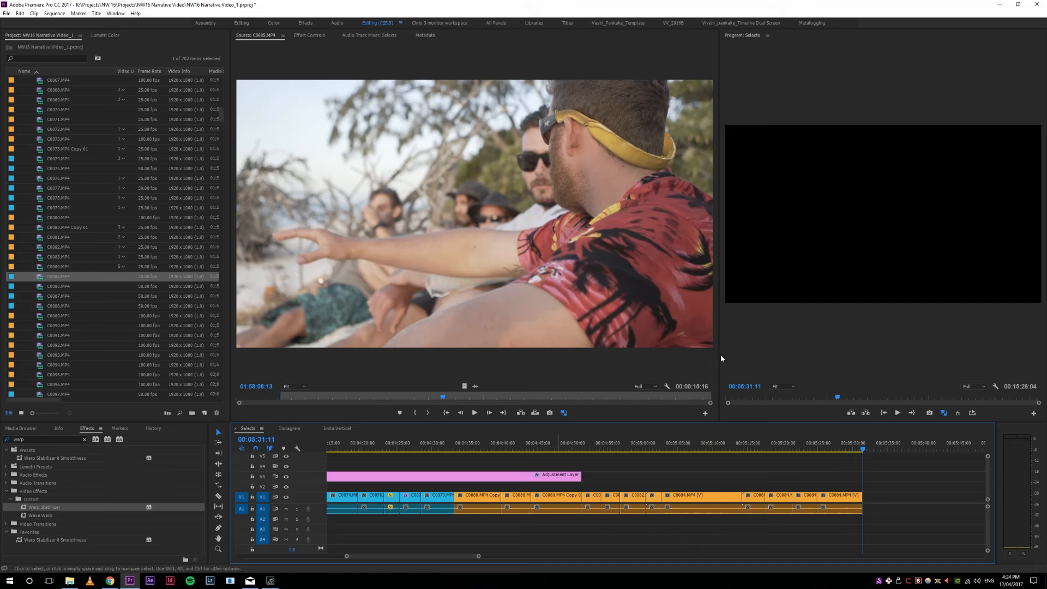
Step: Play C0085.MP4 from the beginning and mark a 00:00:07:10 selection of the man in the red shirt gesturing
key(minus)
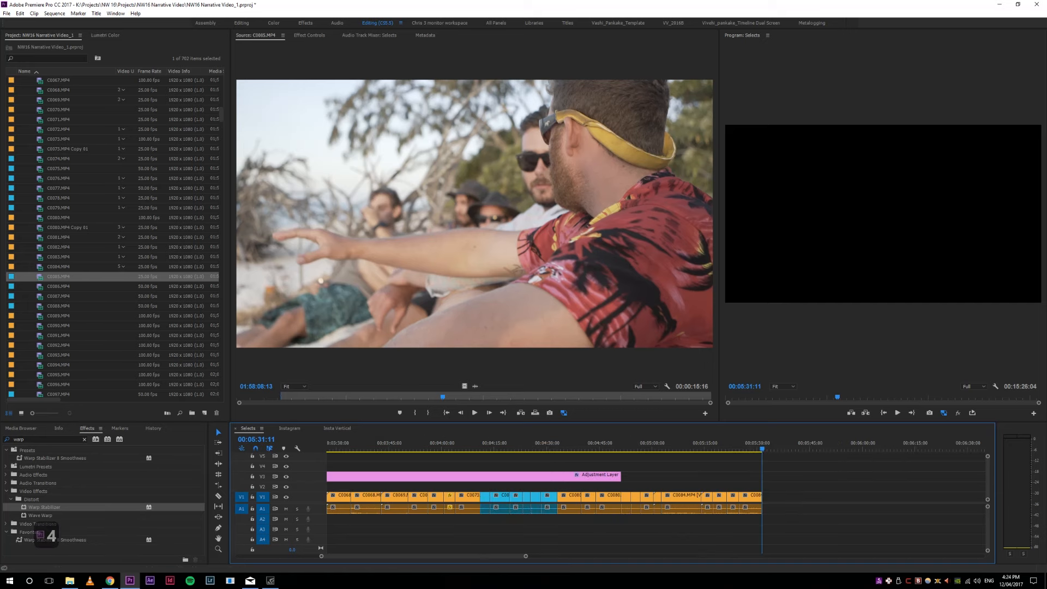
click(313, 386)
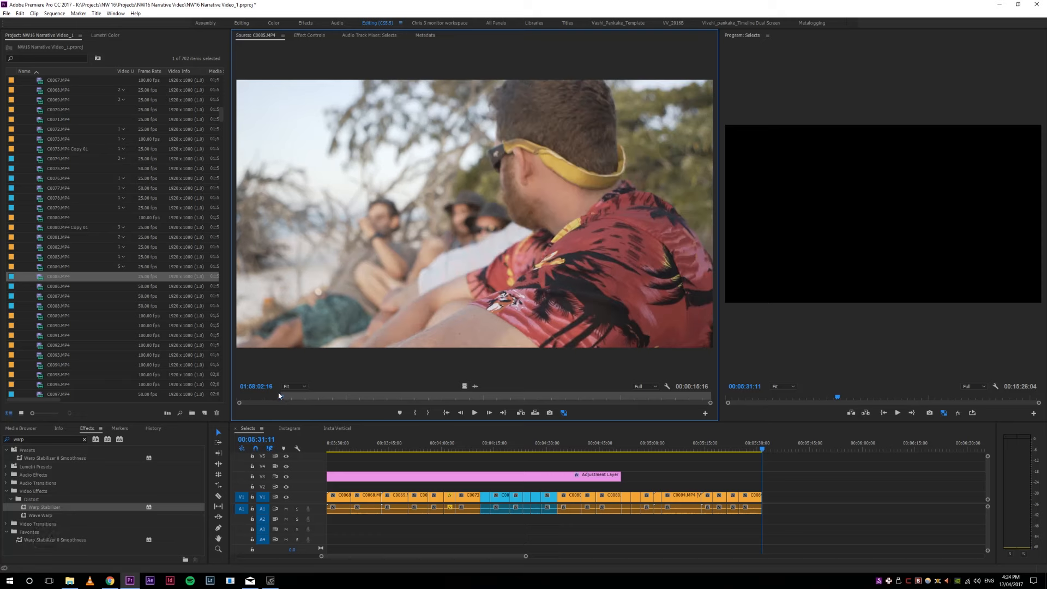
key(space)
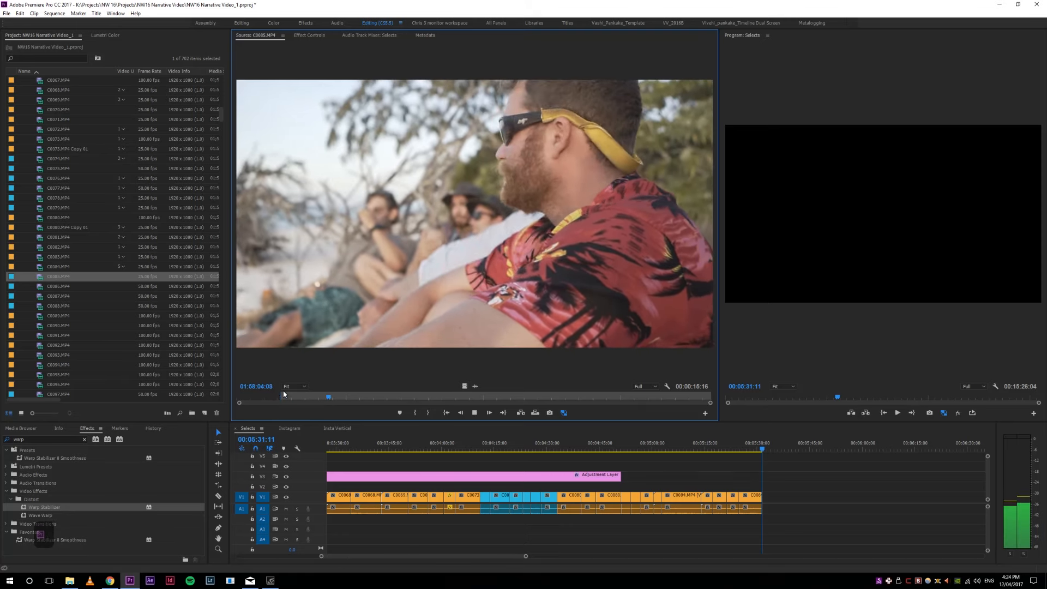
key(i)
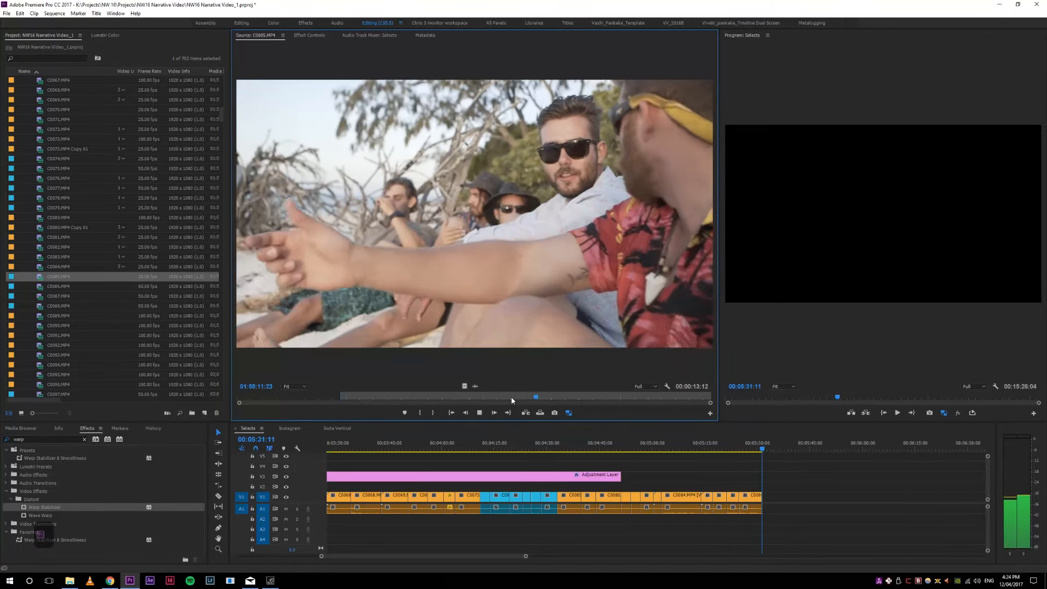
key(o)
Step: Replay the marked selection of C0085.MP4 and append it to the end of Selects
click(357, 398)
key(space)
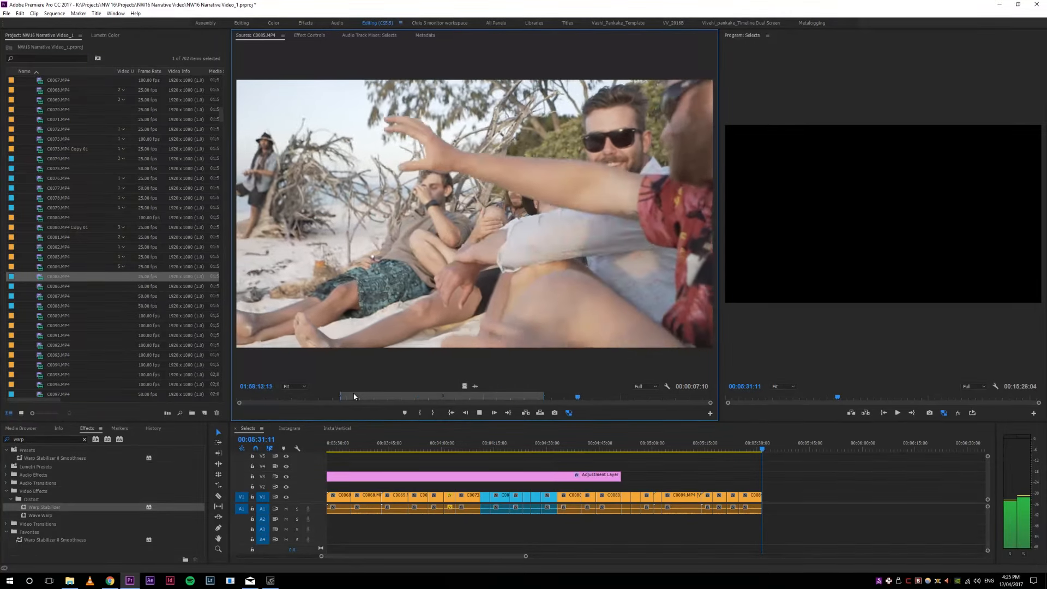
mouse_move(342, 400)
mouse_down()
mouse_move(351, 400)
mouse_move(339, 398)
mouse_up()
key(space)
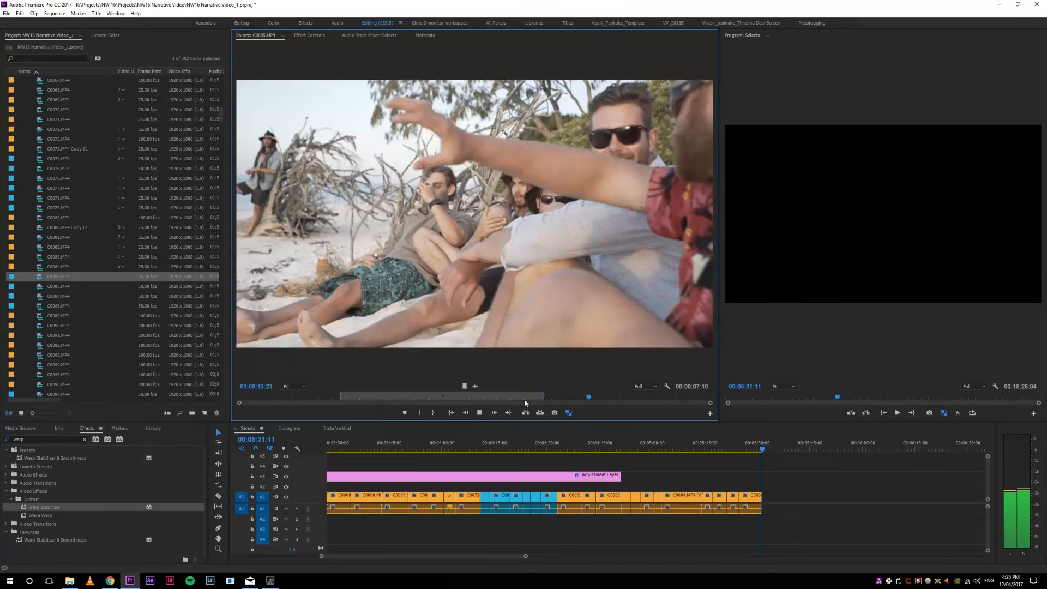
key(period)
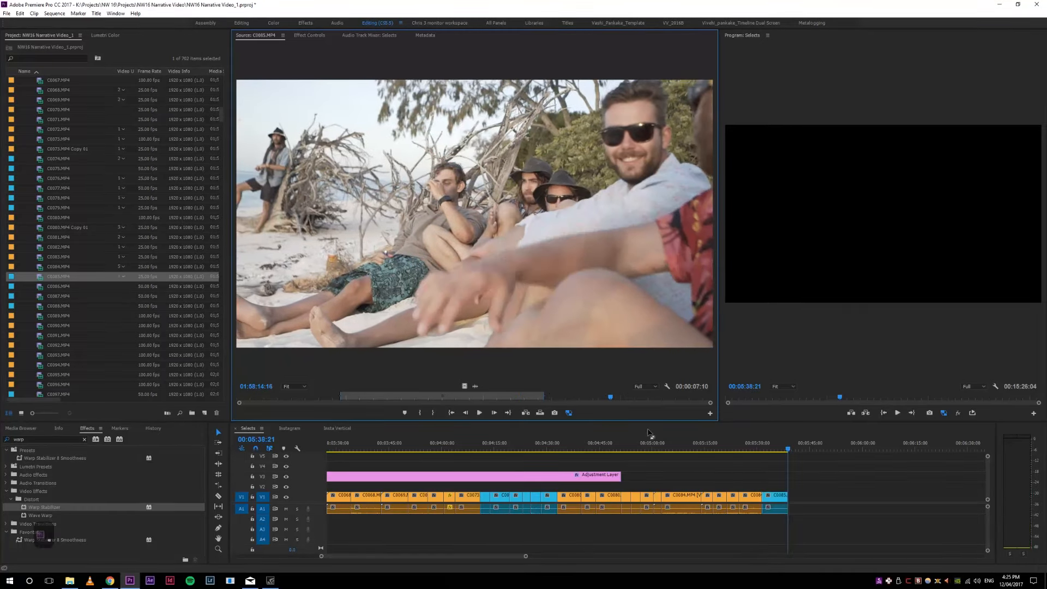
Step: Preview the beach sunset clip C0086.MP4 and set its assumed frame rate to 25 fps
double_click(38, 290)
key(space)
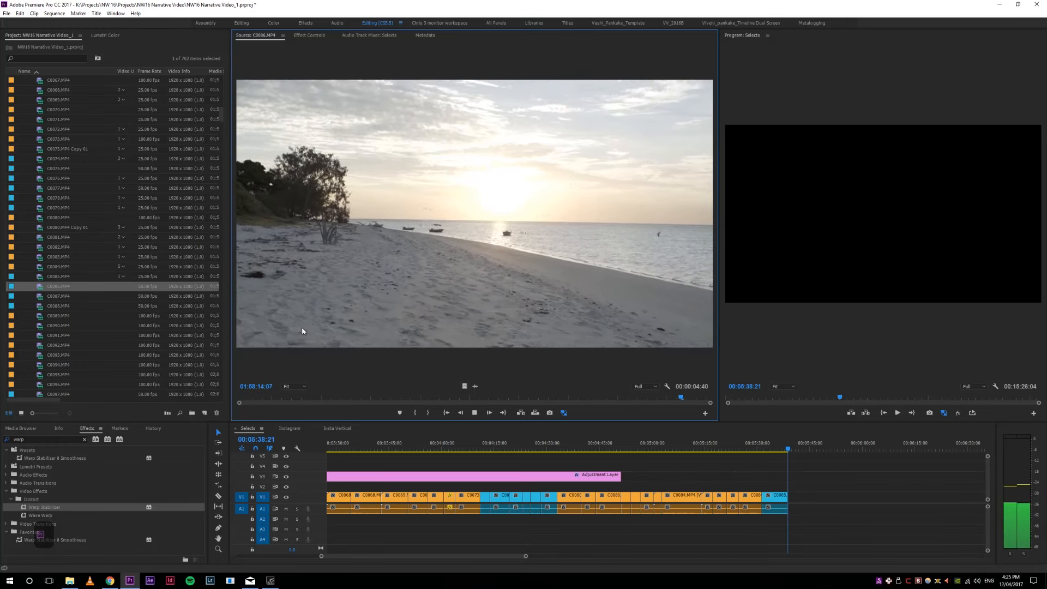
key(space)
key(slash)
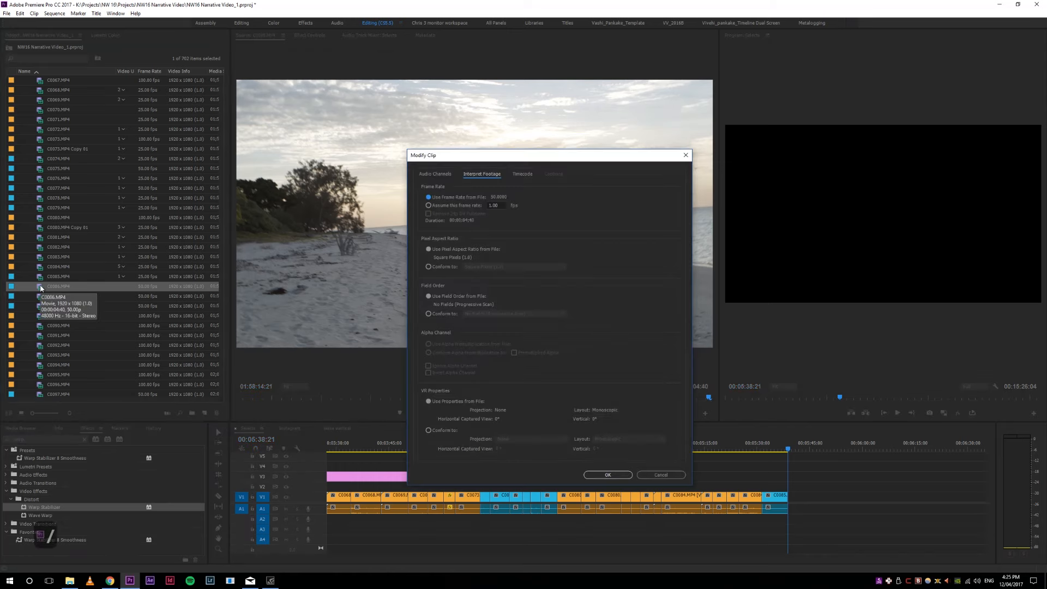
text(25)
key(Return)
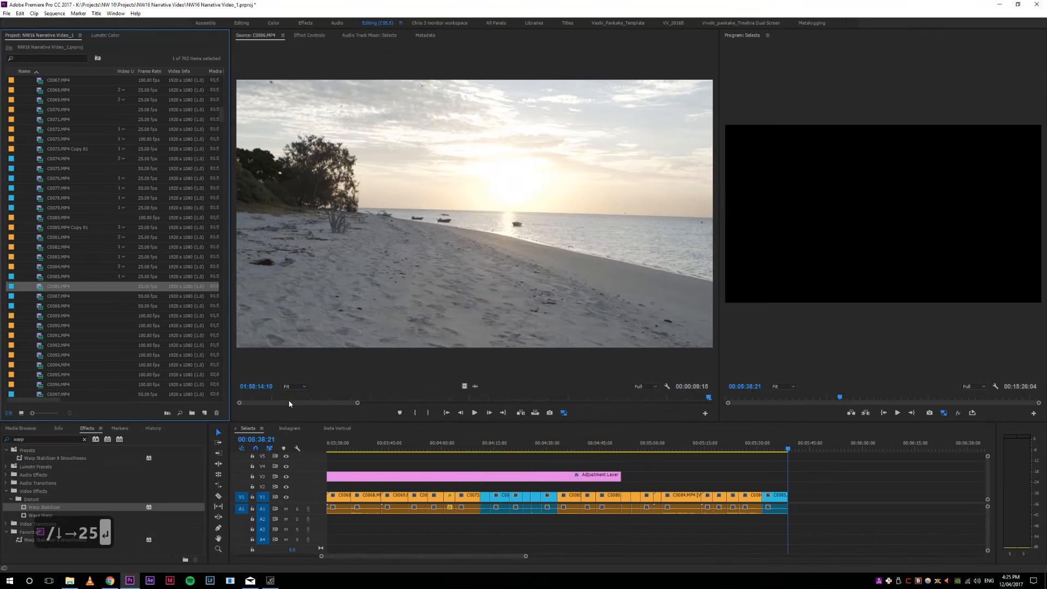
Step: Play the slowed C0086.MP4 with its full length in view
click(352, 403)
key(space)
drag(358, 403, 811, 412)
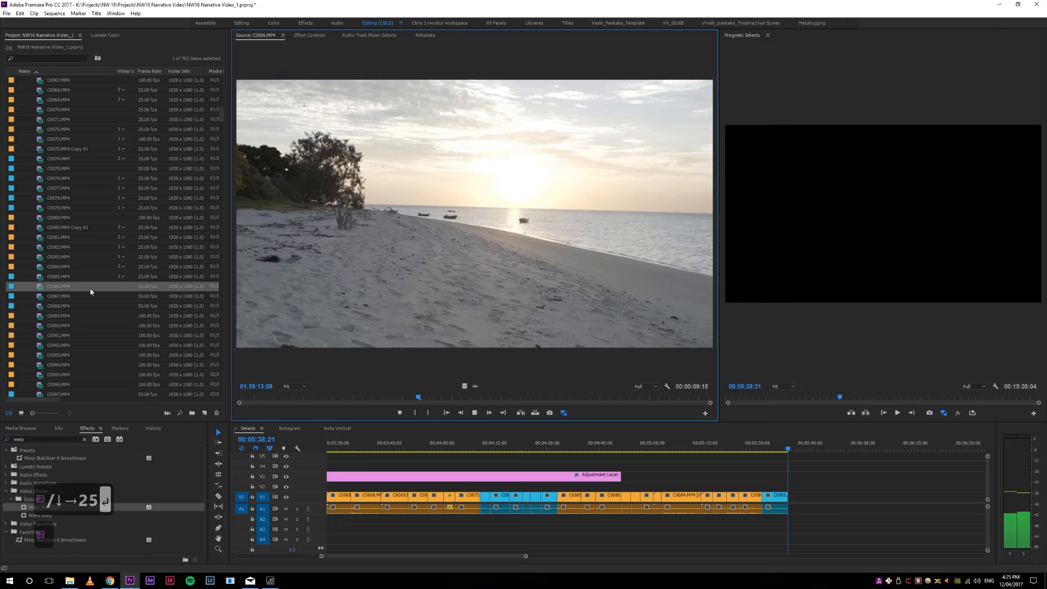
Step: Play C0087.MP4 and mark a 00:00:02:47 selection of the man carrying a wine glass past the seated group
double_click(41, 296)
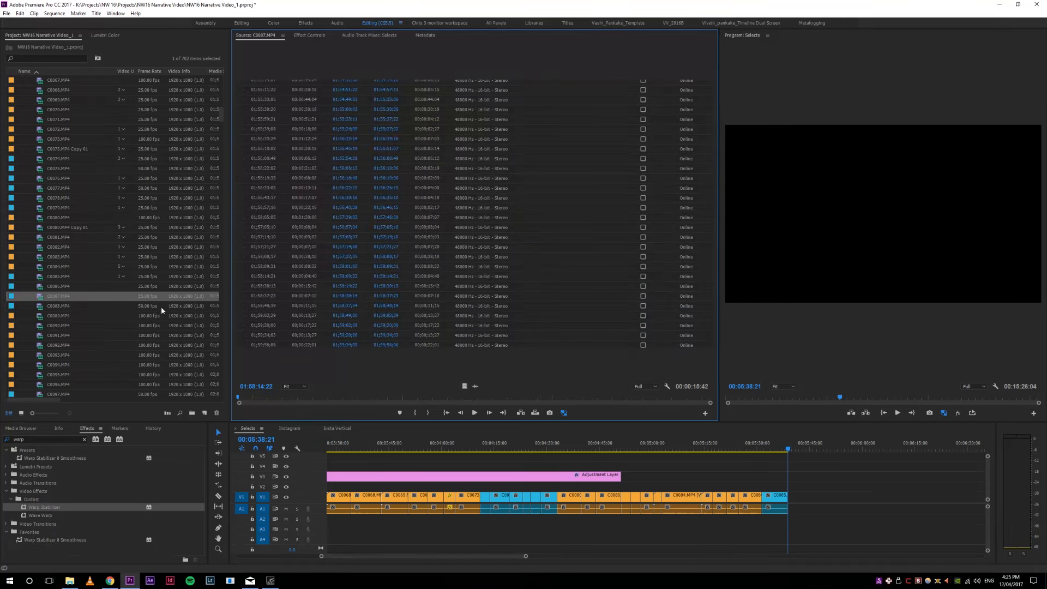
key(space)
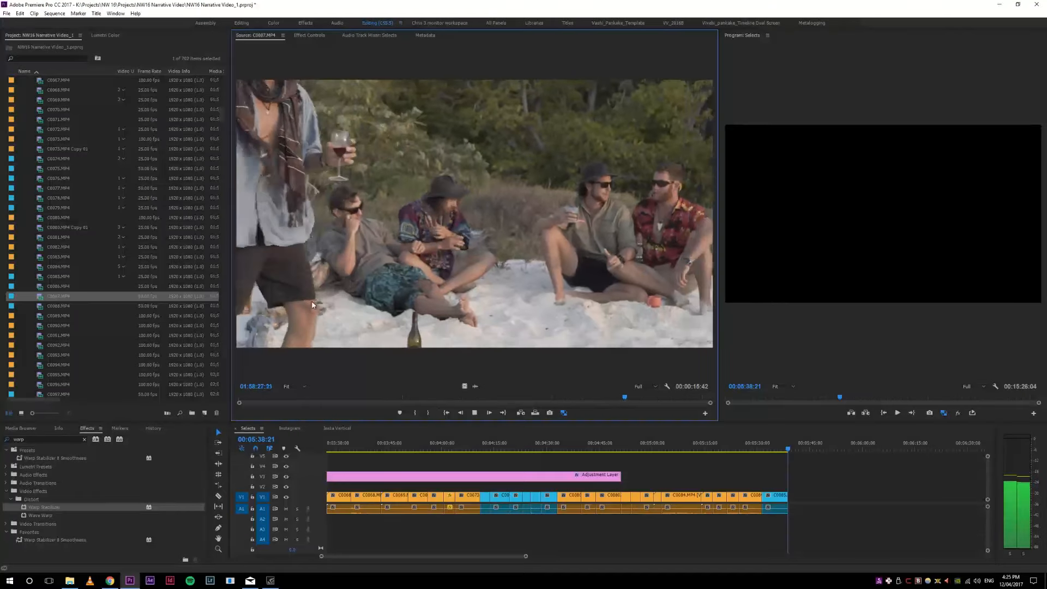
click(456, 401)
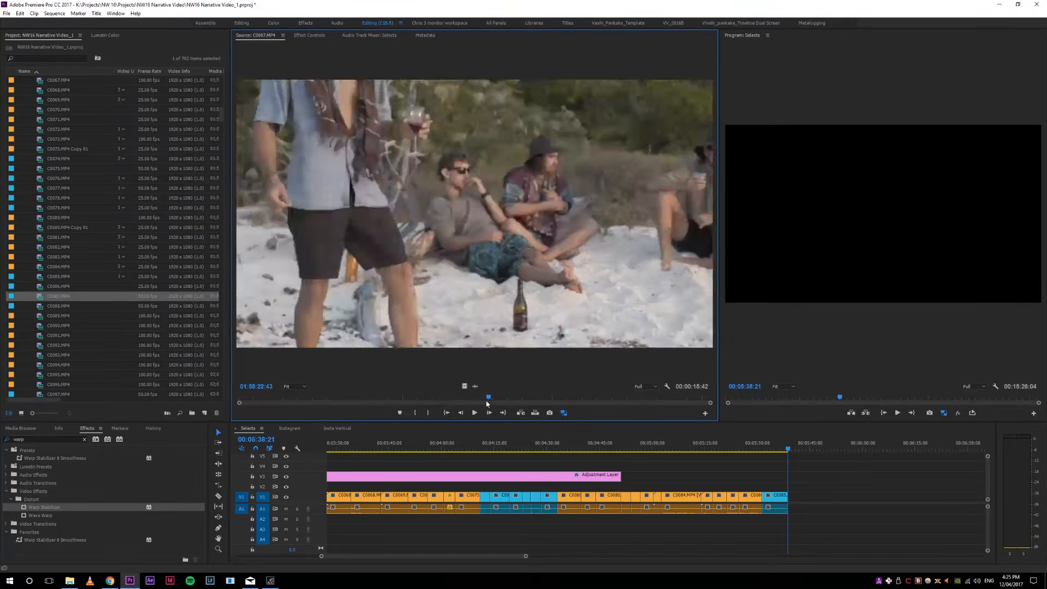
drag(457, 403, 540, 399)
key(i)
key(space)
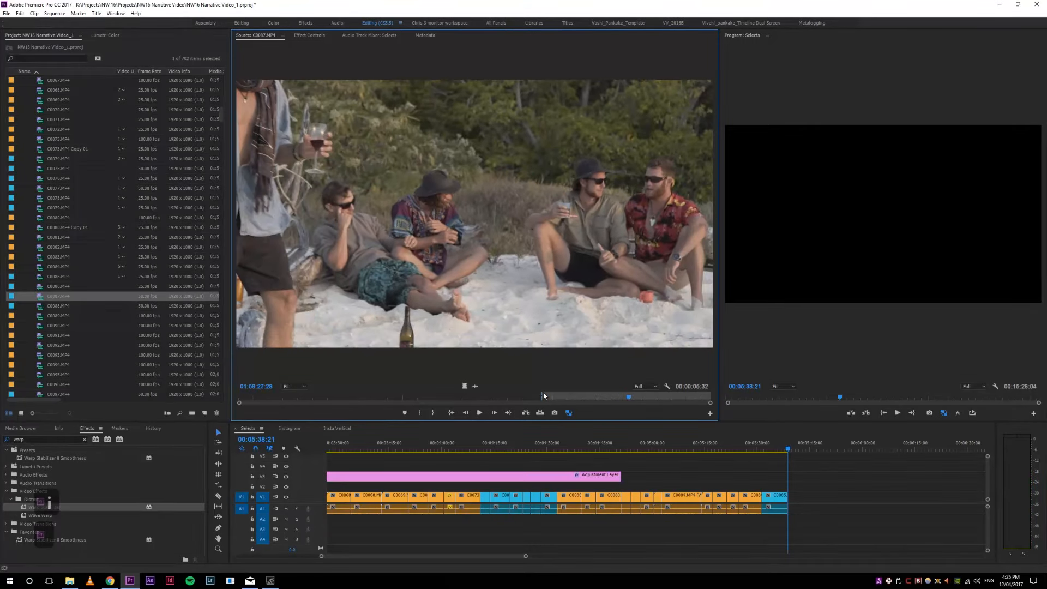
key(o)
Step: Replay the marked selection of C0087.MP4, append it to the end of Selects and skim the whole clip again
drag(597, 396, 546, 397)
key(space)
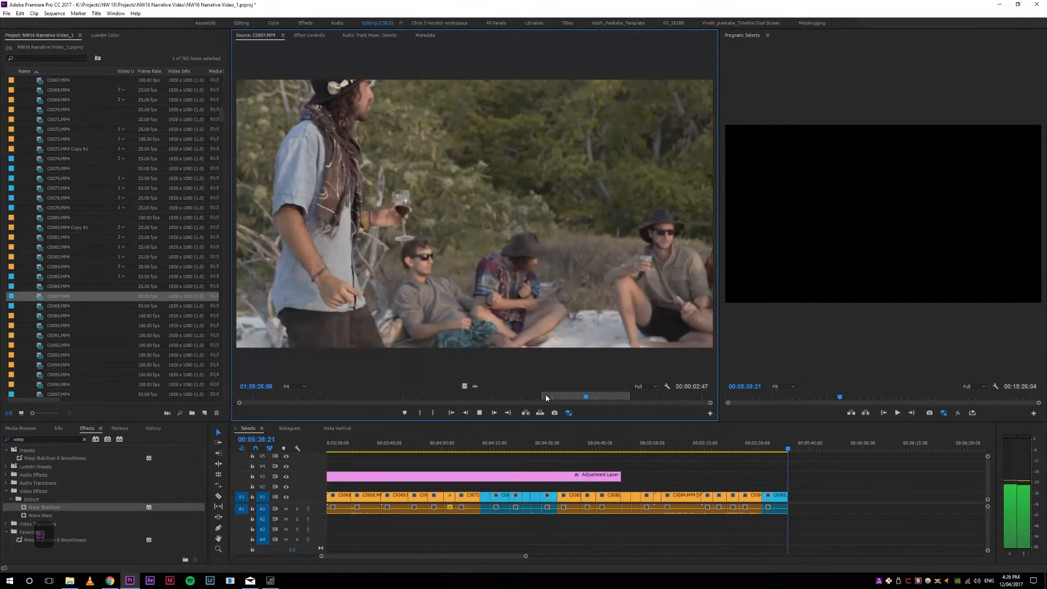
key(space)
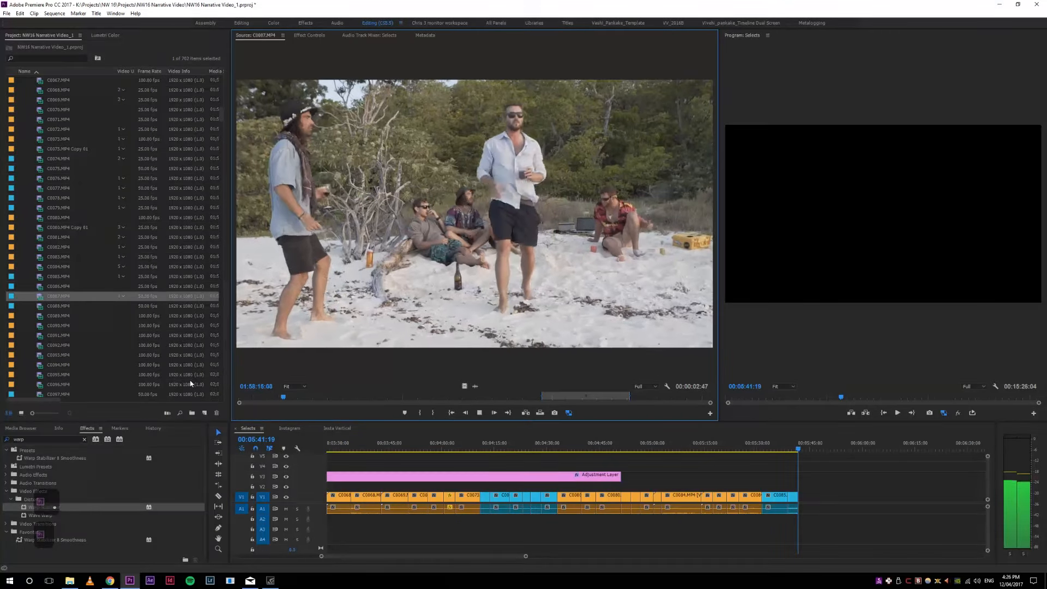
drag(315, 399, 704, 402)
Step: Play C0088.MP4 through to its end to check it for usable moments
double_click(40, 306)
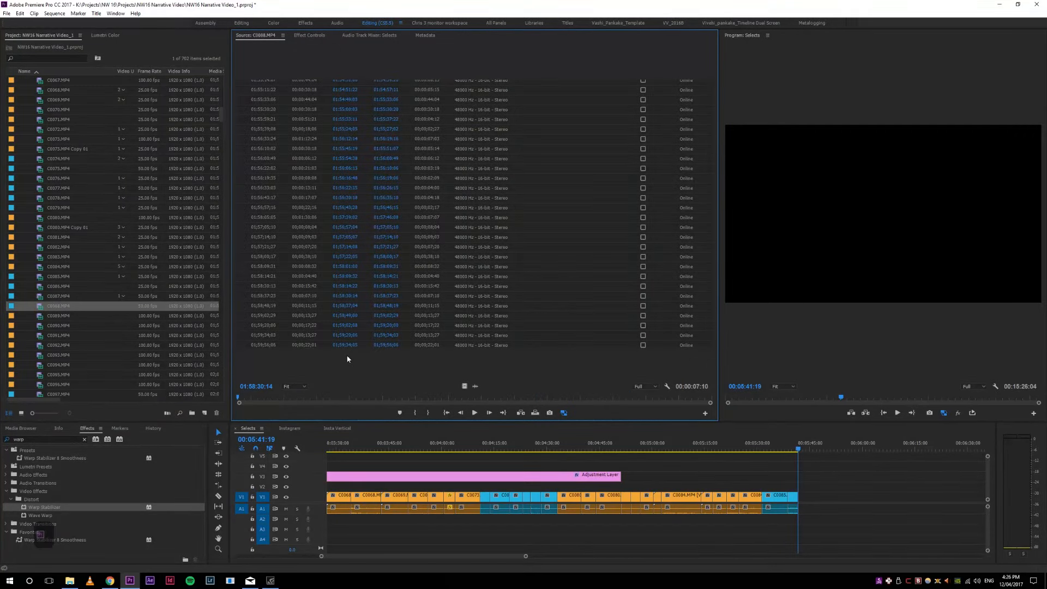
key(space)
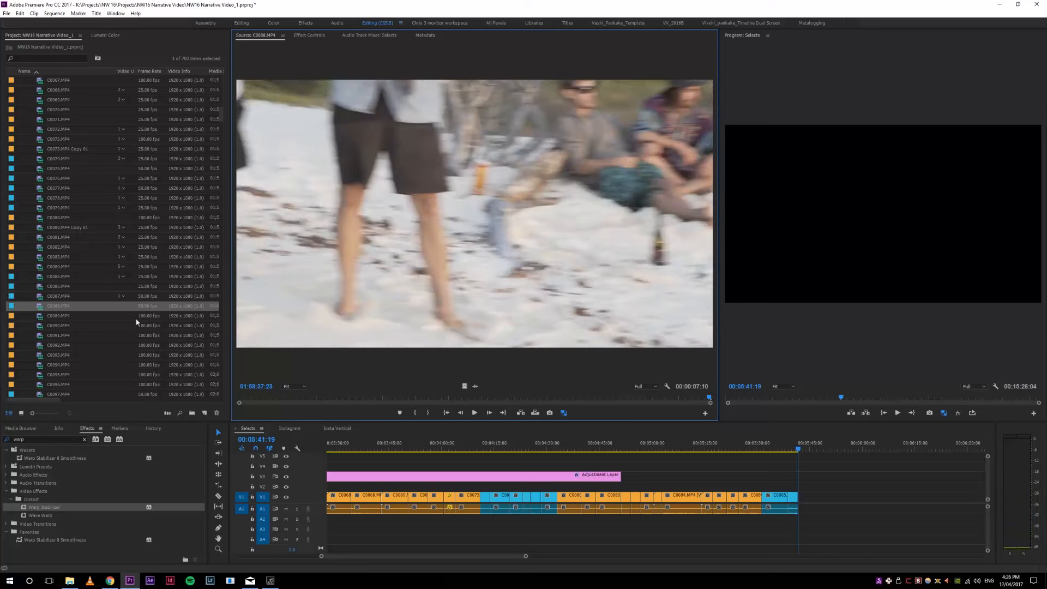
Step: Preview the sunset boat clip C0089.MP4 and set its assumed frame rate to 25 fps
double_click(42, 319)
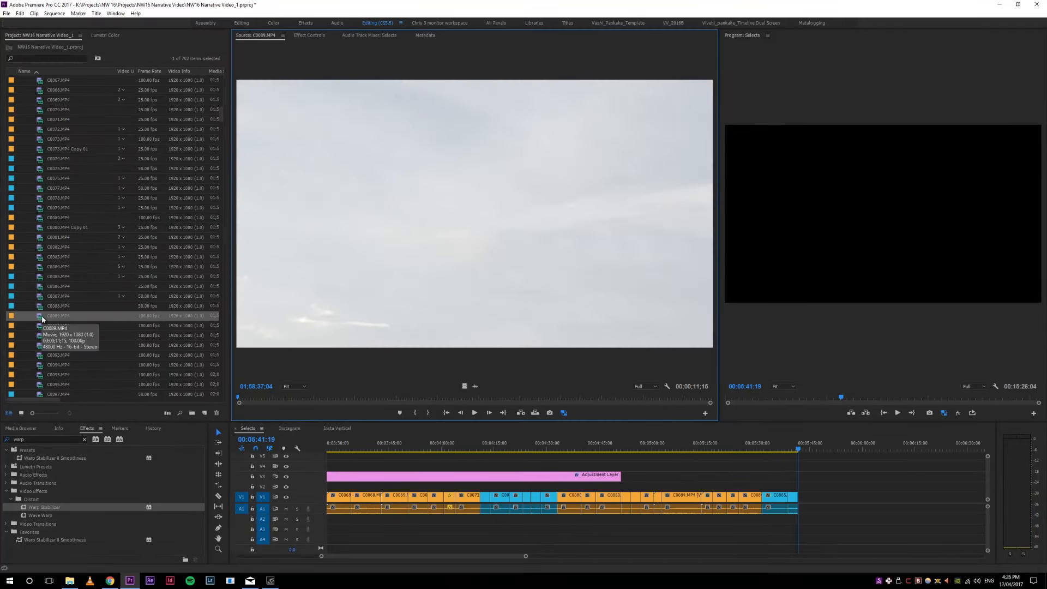
key(space)
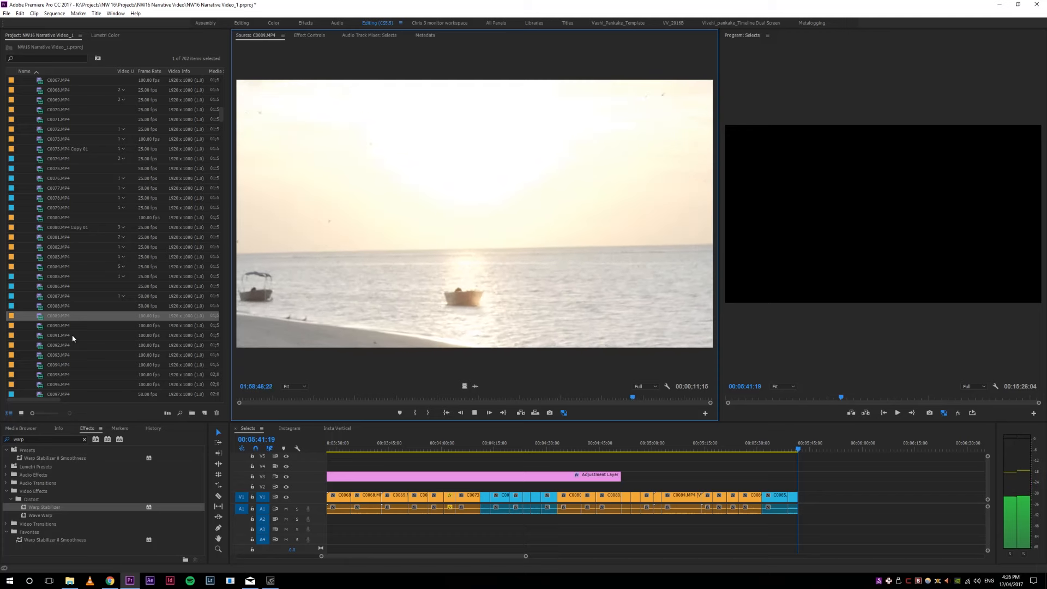
key(0)
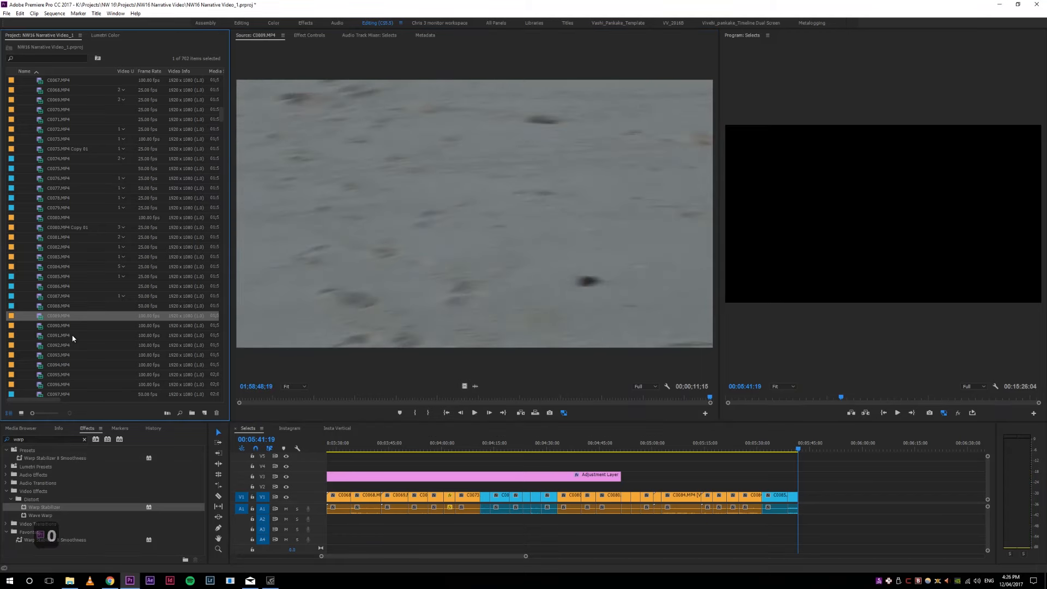
key(slash)
text(2)
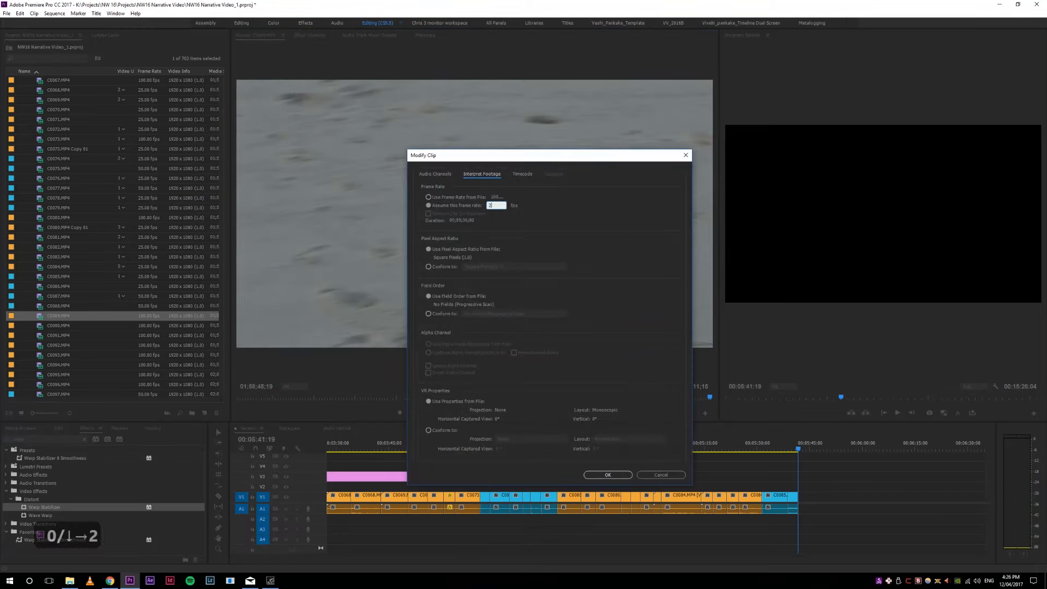
text(5)
key(Return)
Step: Mark the opening 00:00:04:04 of the slowed C0089.MP4 as a selection and bring the clip's full length into view
key(space)
key(o)
drag(345, 403, 793, 404)
drag(306, 399, 533, 394)
Step: Review the boat and bird shots further into C0089.MP4 and append the marked opening selection to the end of Selects
key(space)
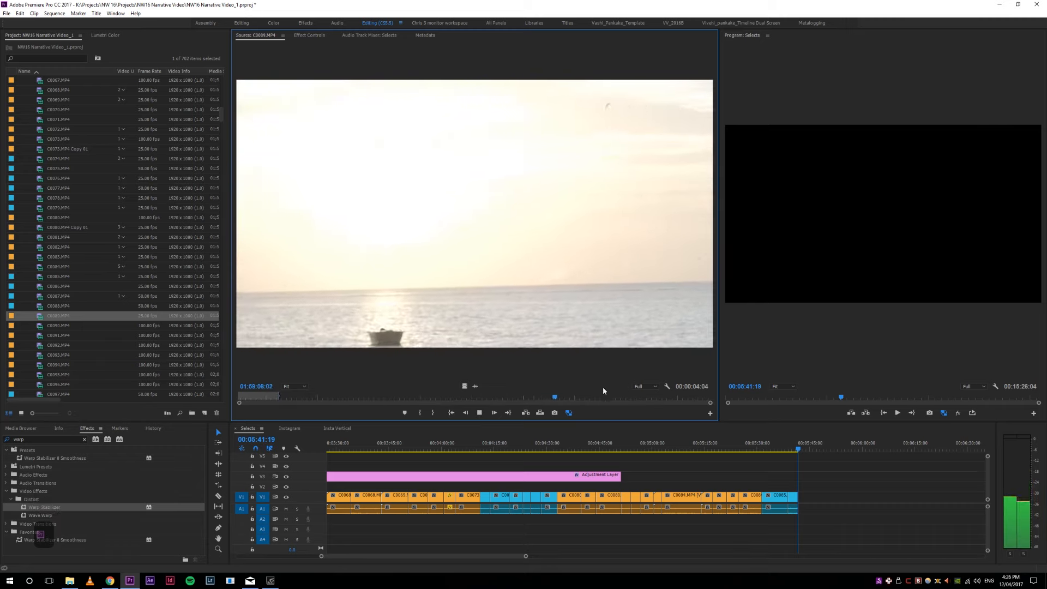
drag(578, 398, 422, 404)
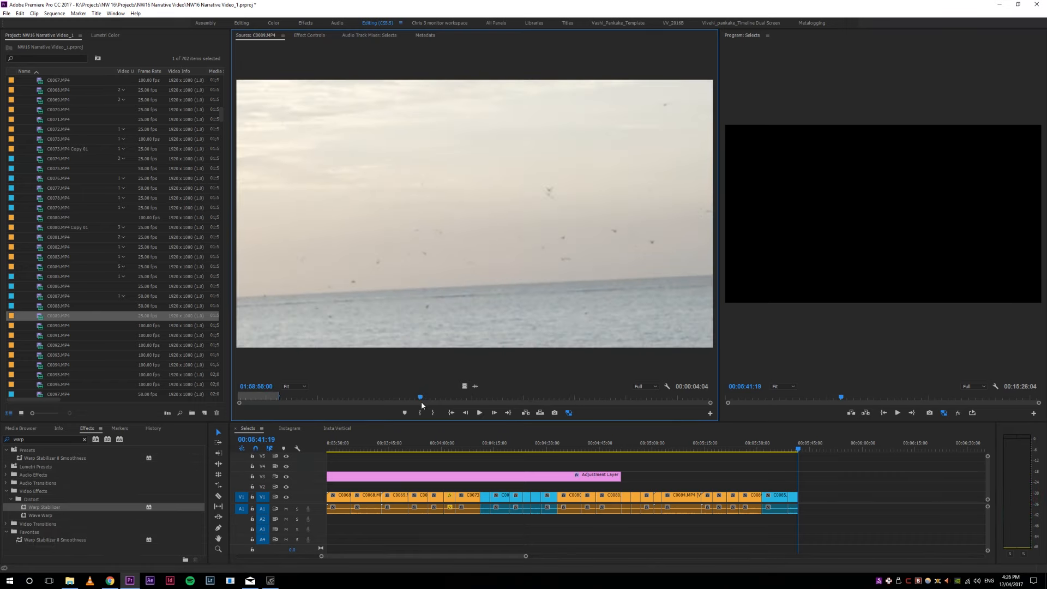
key(space)
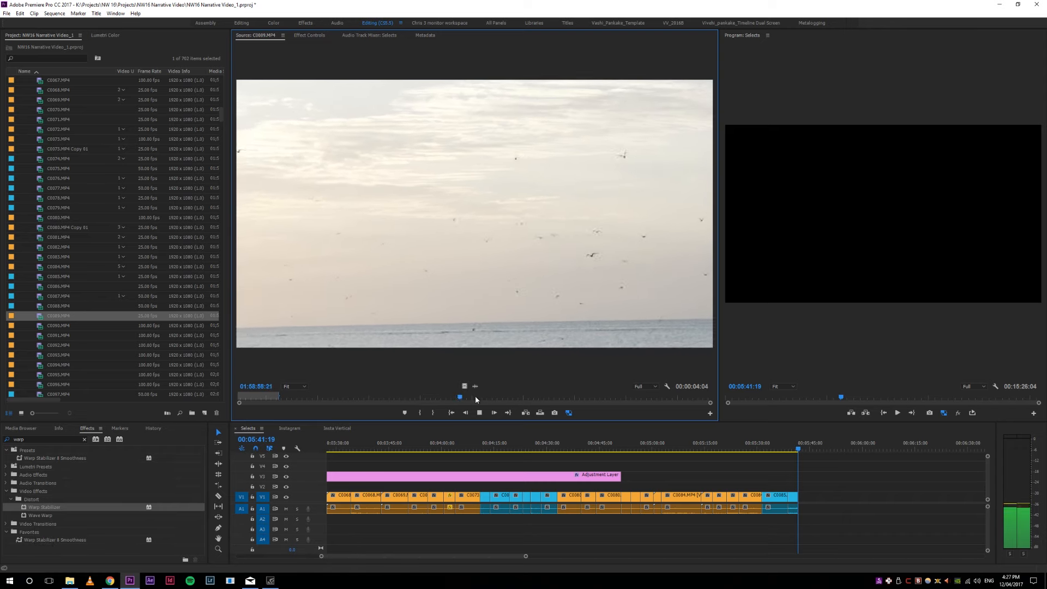
key(space)
Step: Mark a 00:00:06:16 selection of the birds flying over the sea in C0089.MP4 and append it to Selects
key(o)
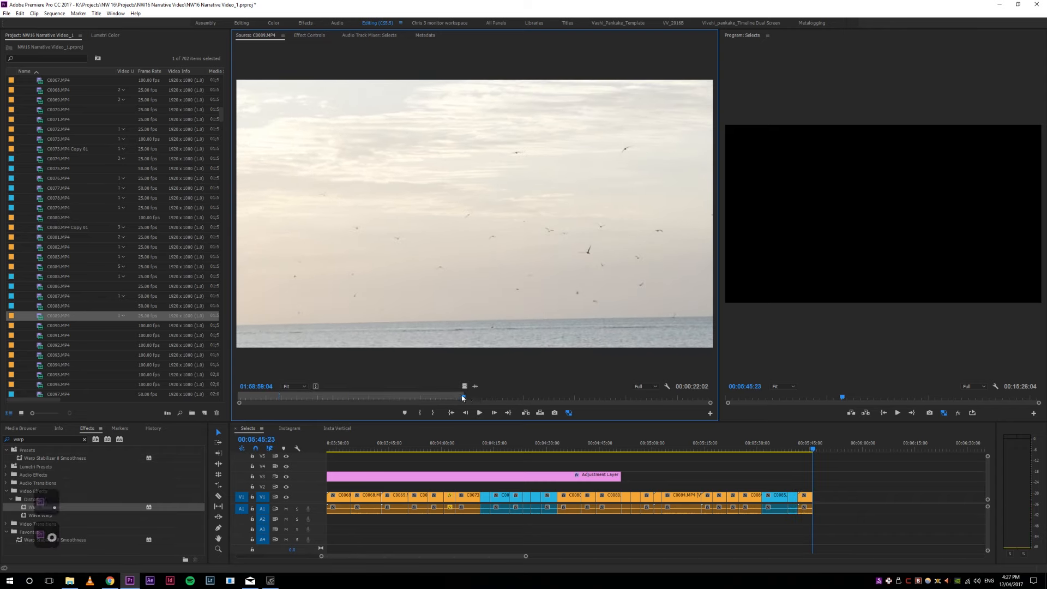
drag(464, 397, 421, 397)
key(i)
key(space)
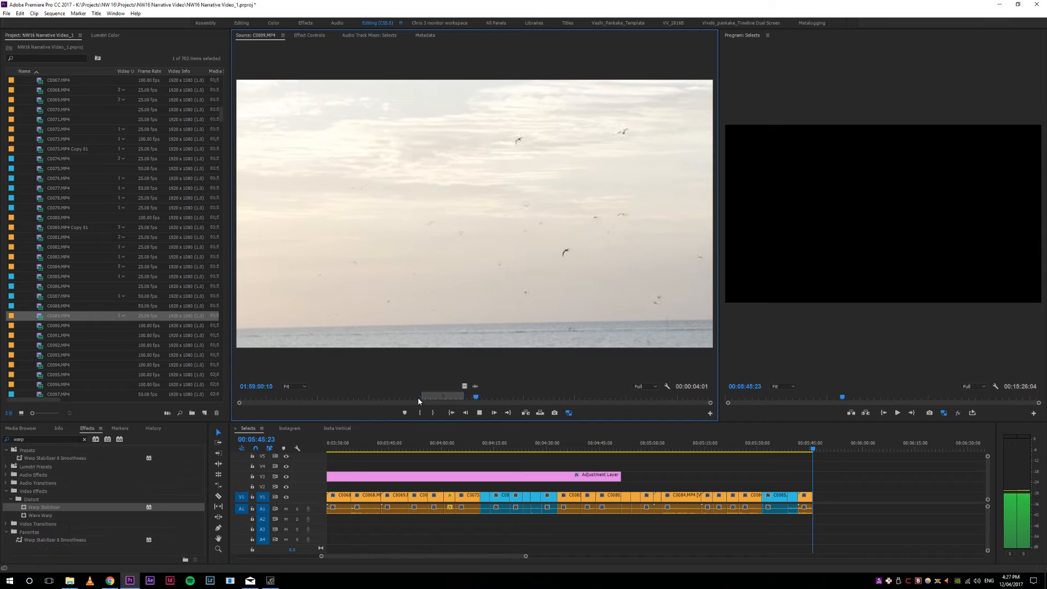
key(o)
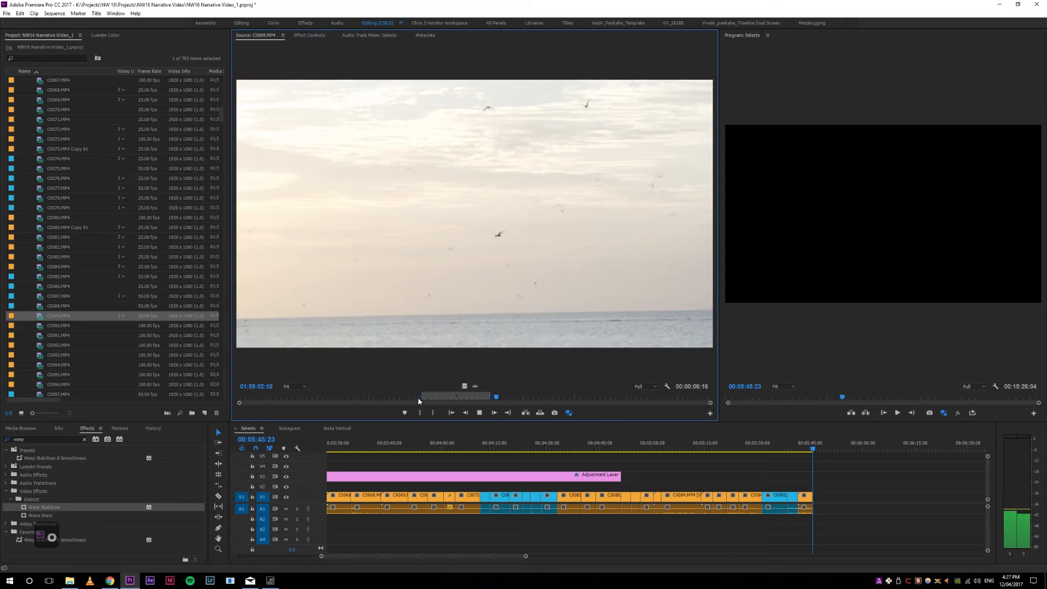
key(.)
Step: Preview C0090.MP4 of the men on the beach and set its assumed frame rate to 25 fps
click(39, 327)
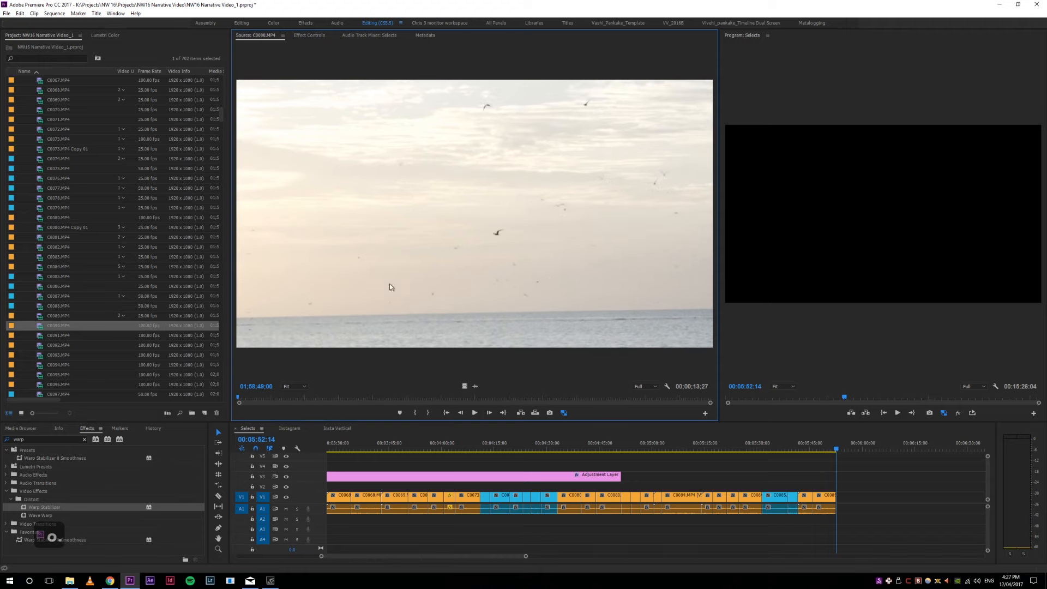
key(space)
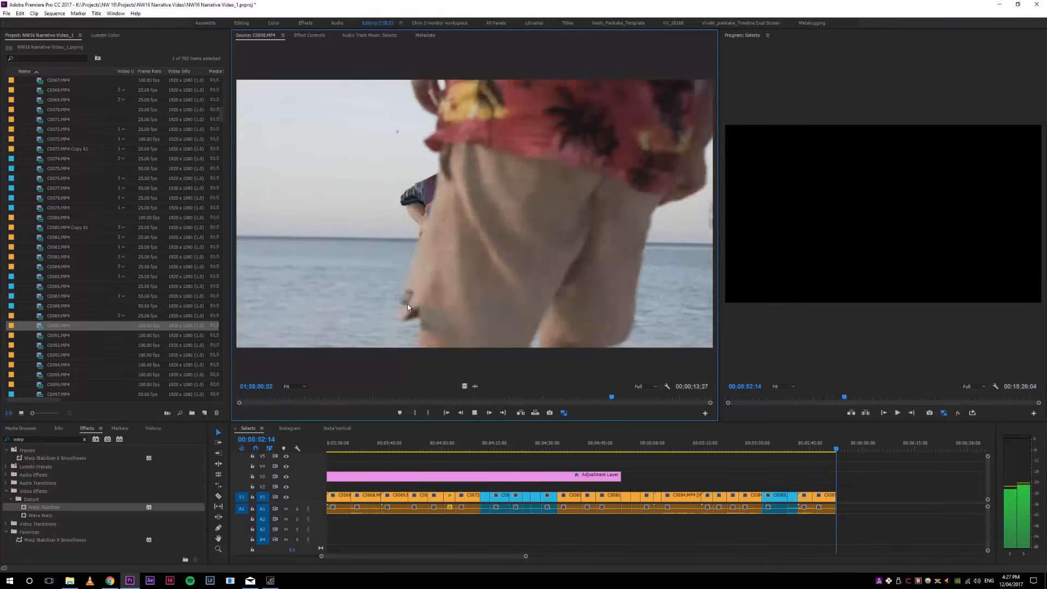
key(0)
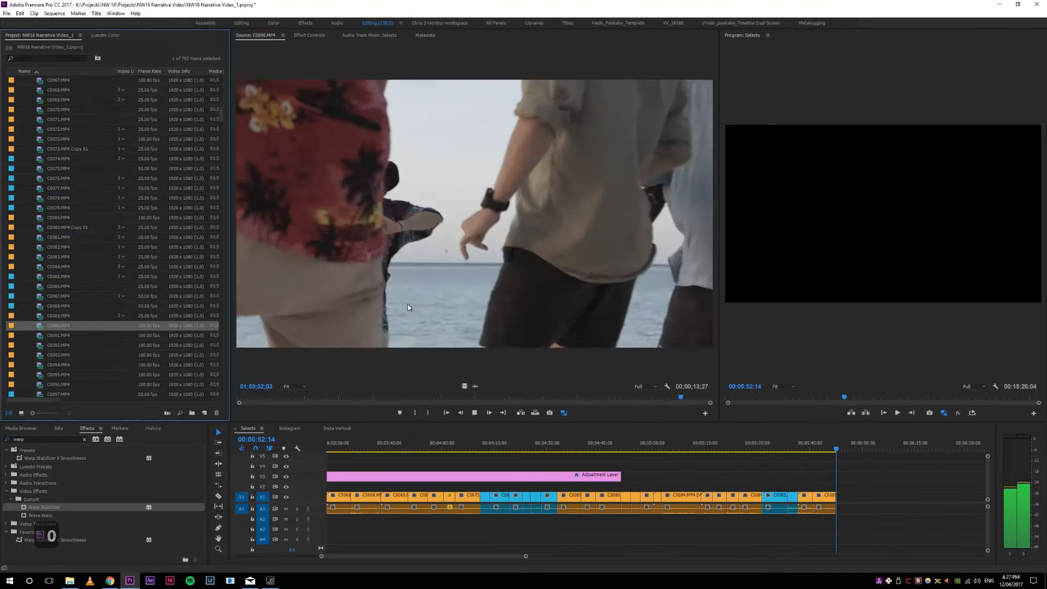
key(/)
key(Down)
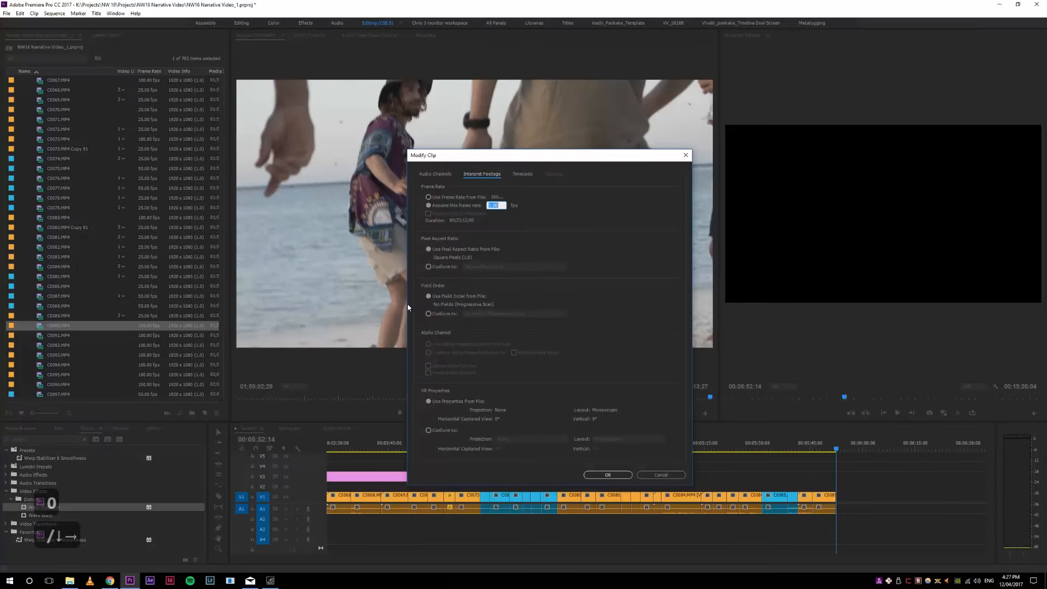
key(Return)
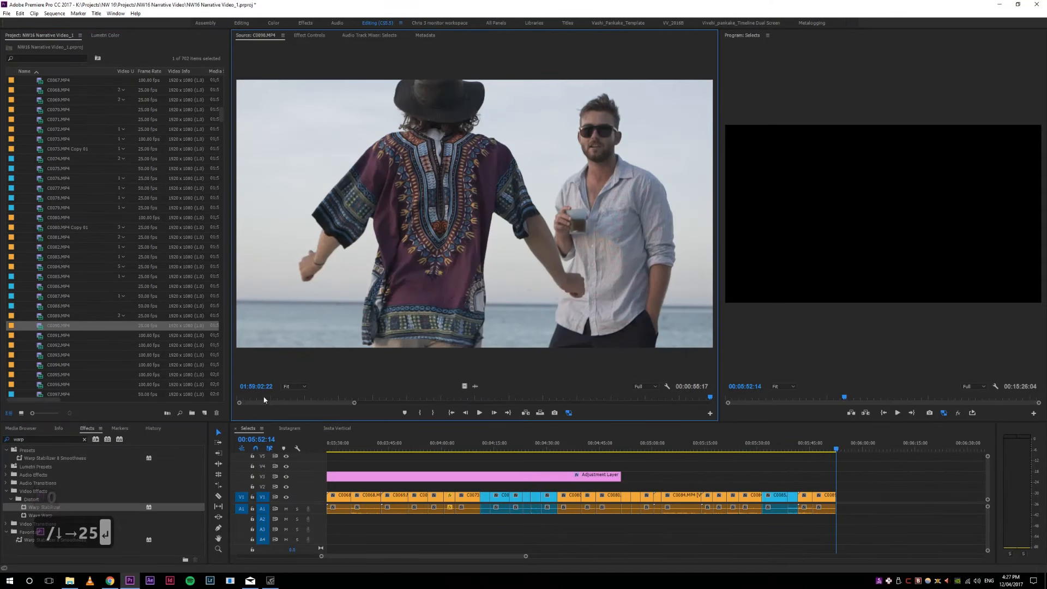
Step: Play the slowed C0090.MP4, mark a 00:00:03:00 selection of the two men by the water and append it to Selects
key(space)
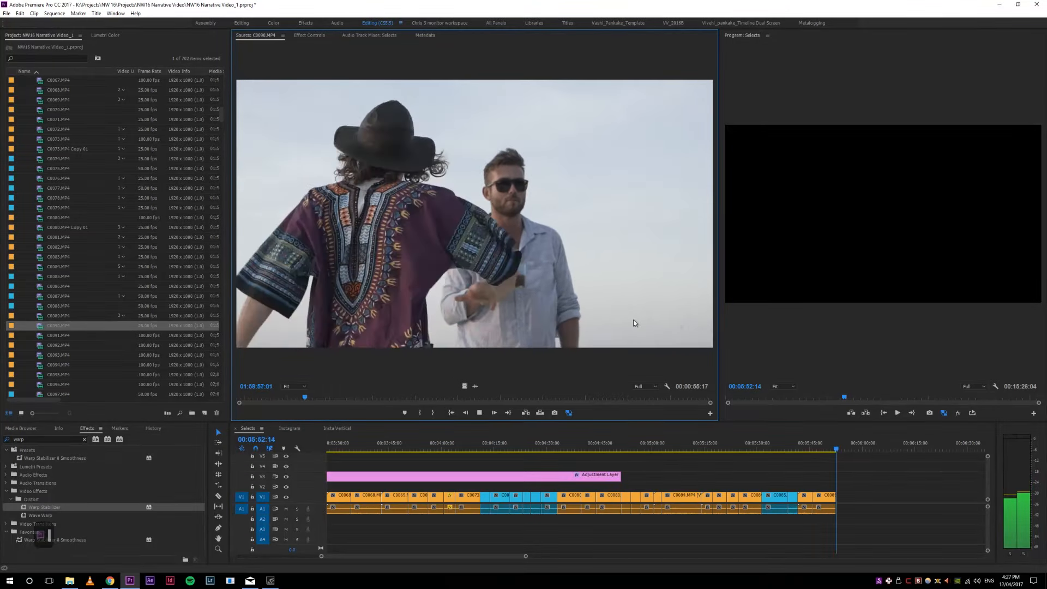
drag(349, 396, 306, 394)
key(o)
key(i)
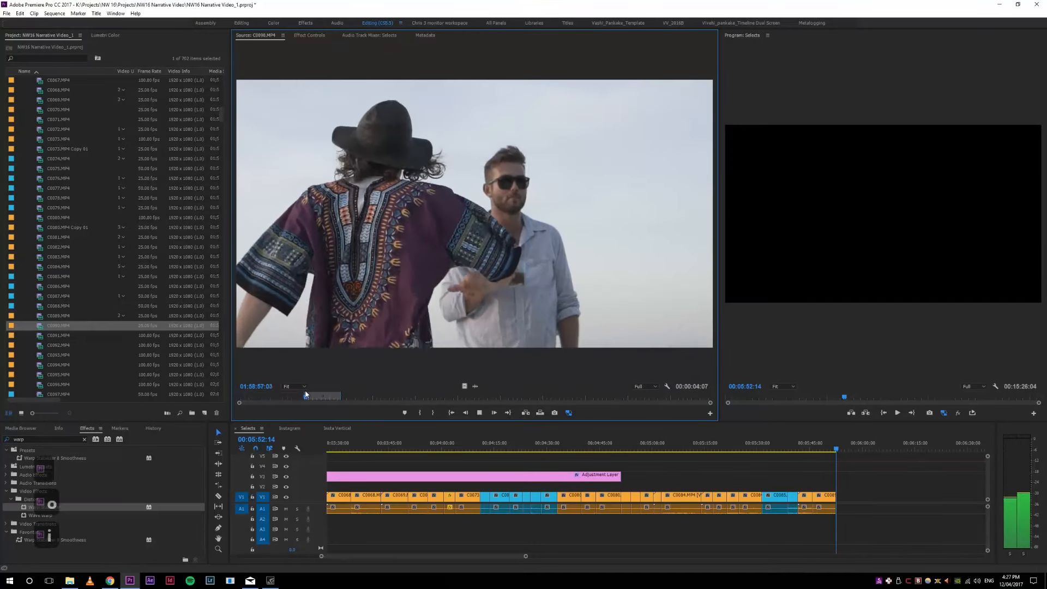
key(space)
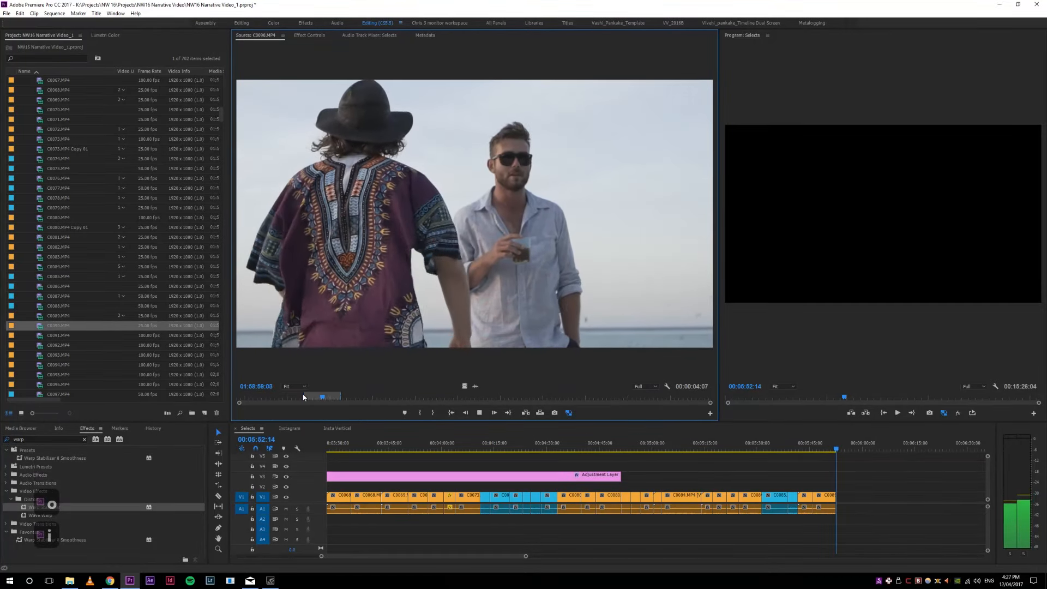
key(i)
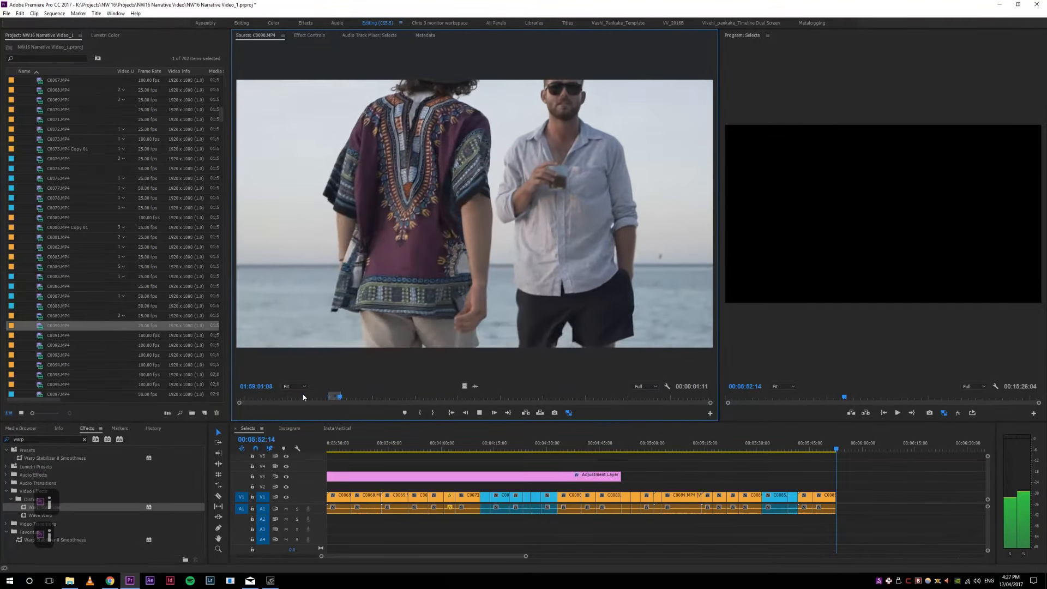
key(o)
key(space)
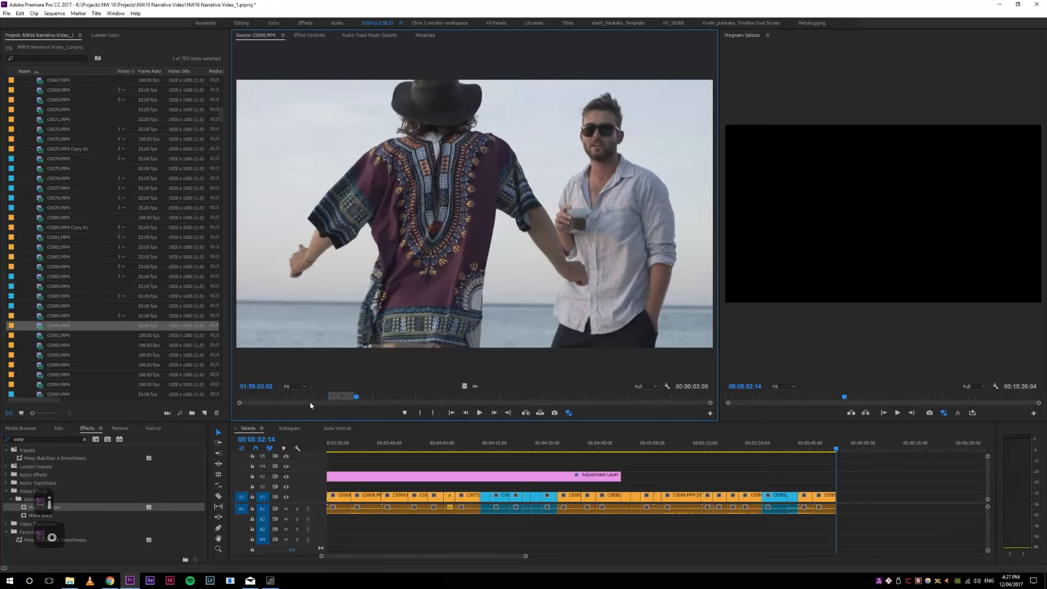
Step: Play further through C0090.MP4, mark the man in the patterned shirt dancing alone and append that selection to Selects
key(space)
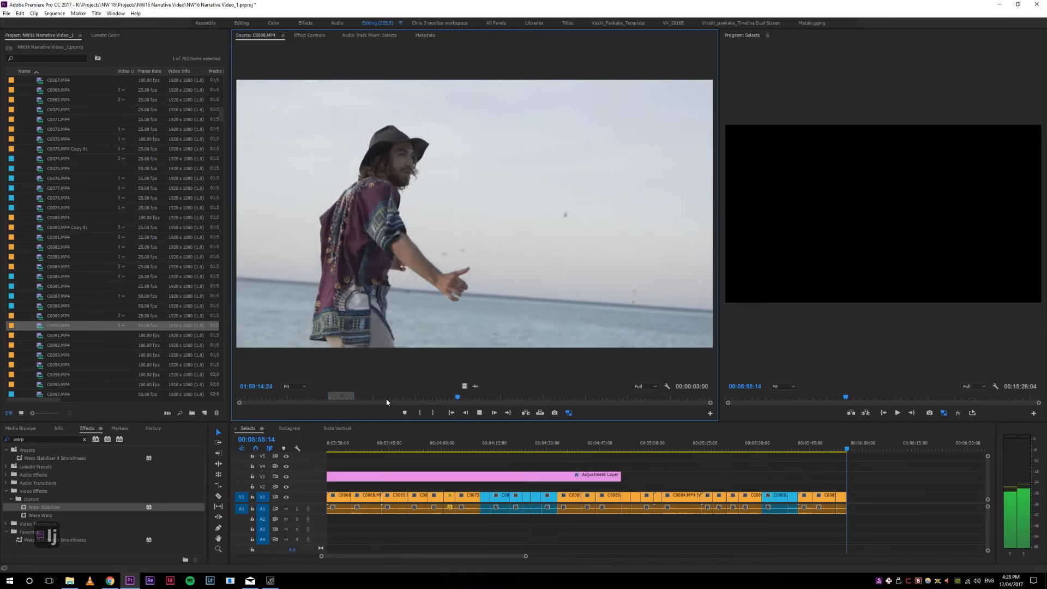
key(space)
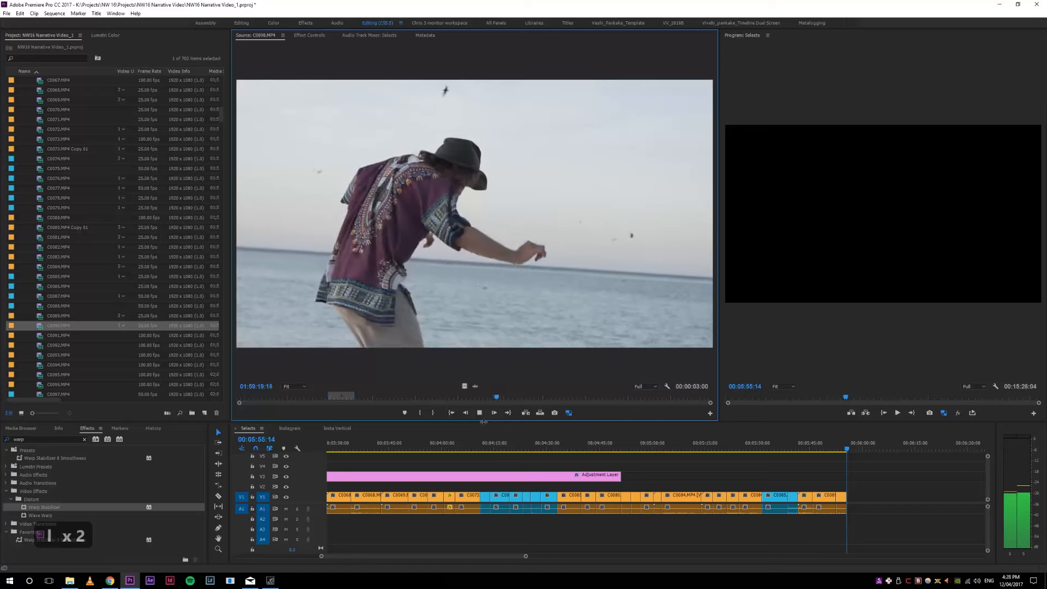
click(472, 402)
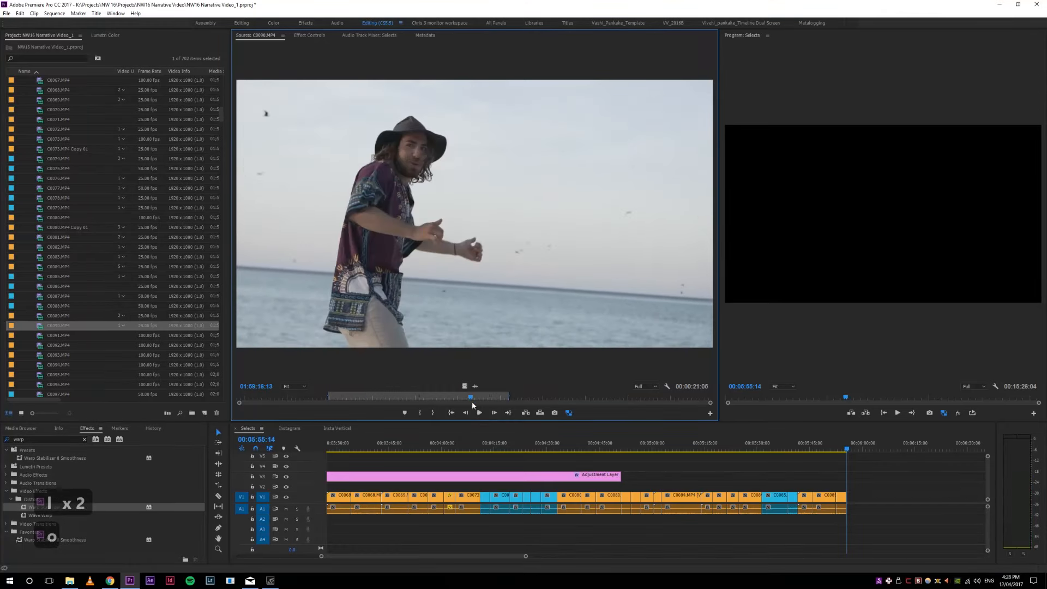
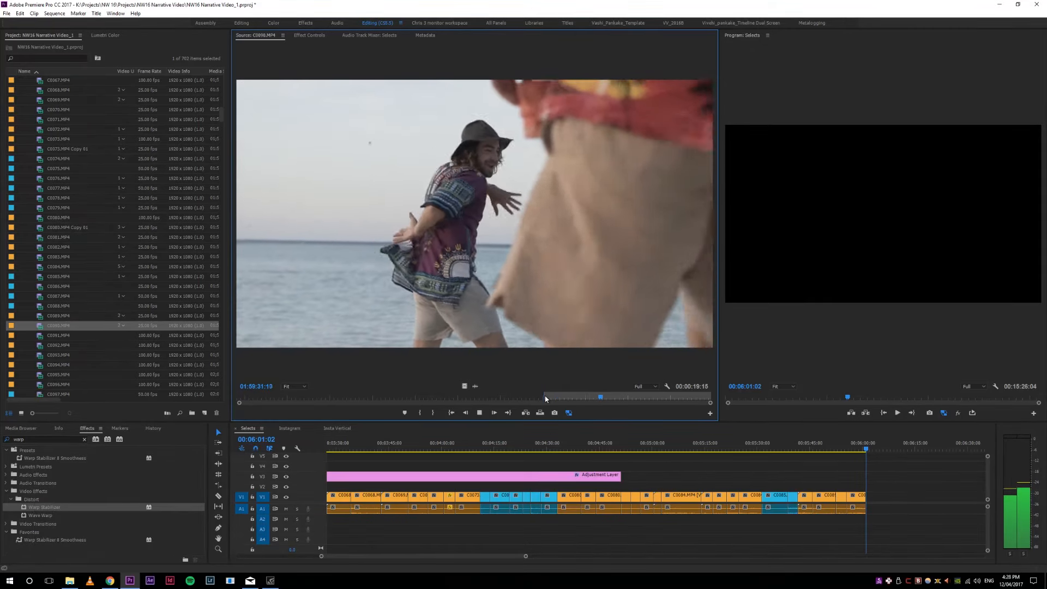
Step: Mark another 00:00:06:09 selection of the dancing man near the end of C0090.MP4 and append it to Selects
drag(608, 398, 566, 397)
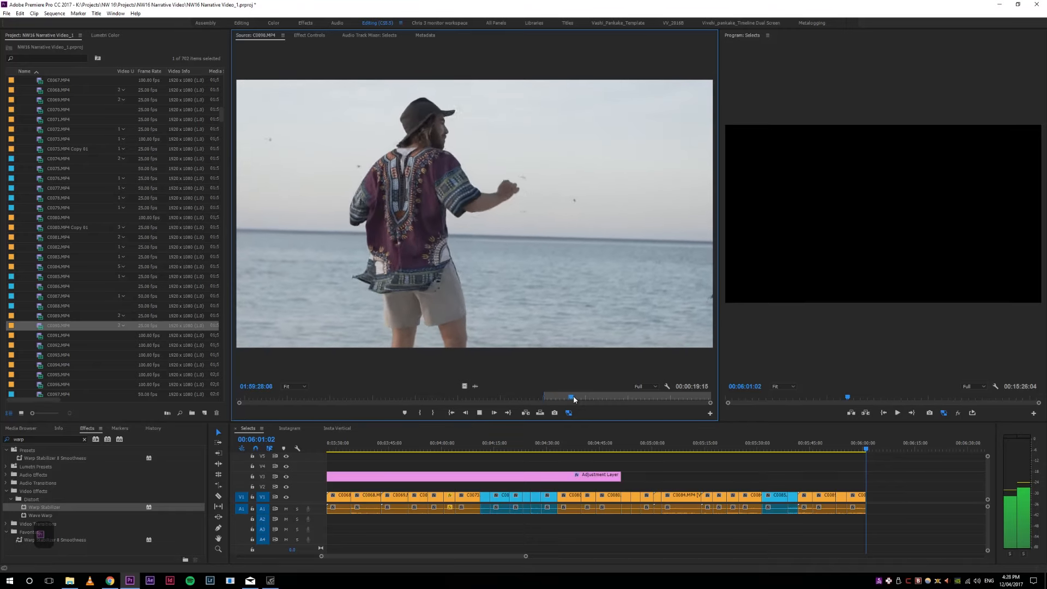
key(o)
drag(583, 398, 531, 400)
key(.)
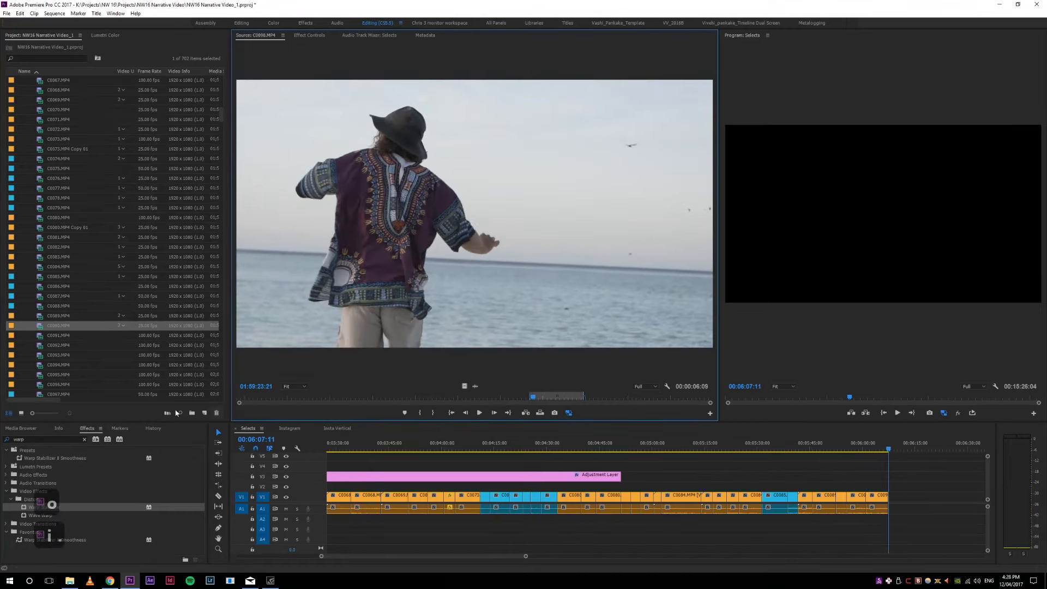
Step: Preview C0091.MP4 of the men by the water and set its assumed frame rate to 25 fps
double_click(54, 335)
key(space)
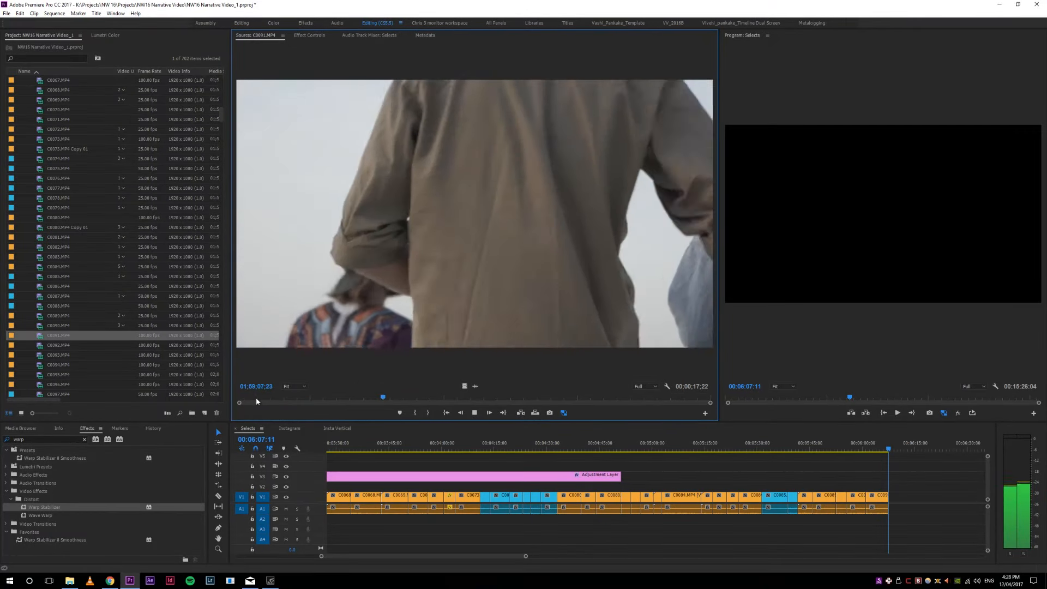
key(l)
key(j)
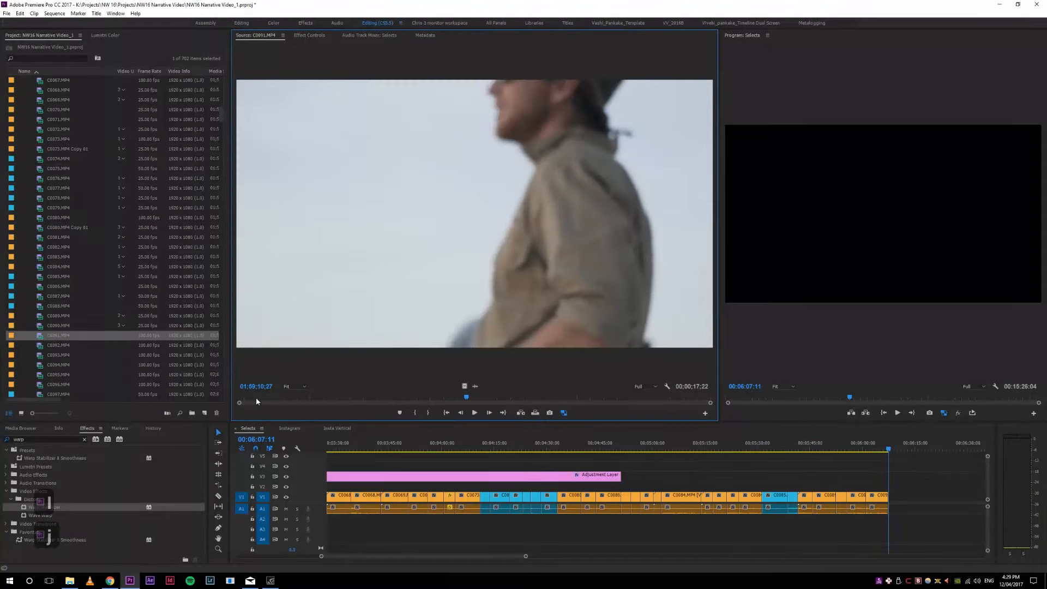
key(l)
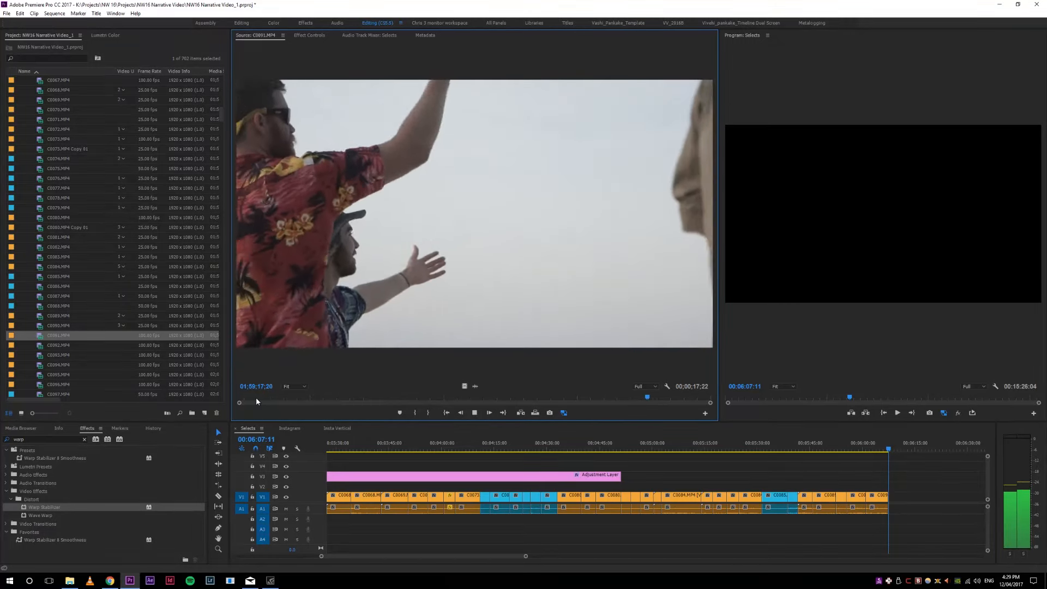
key(slash)
key(Down)
key(Right)
text(2)
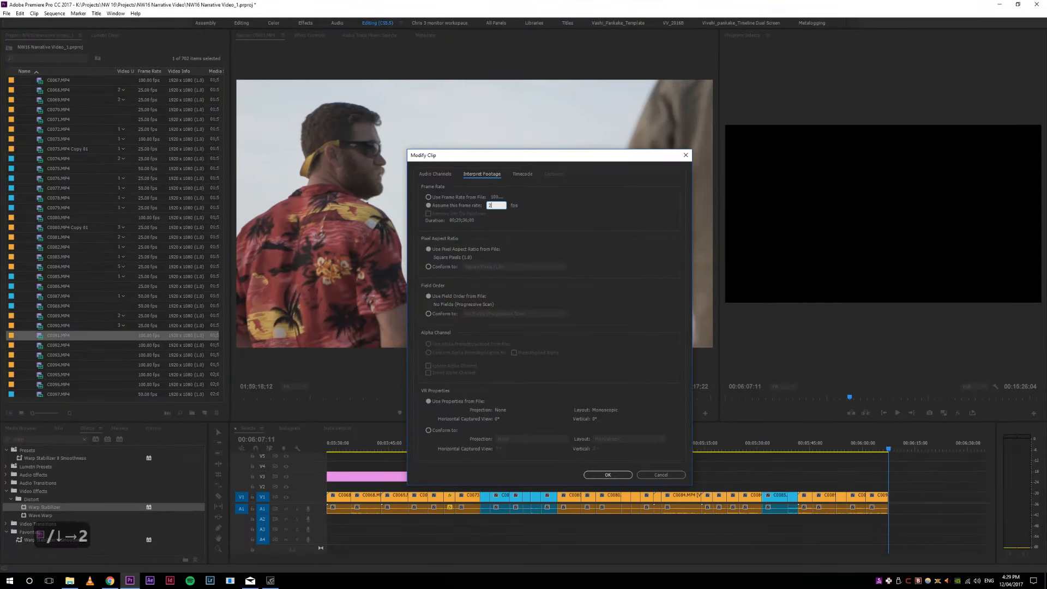
text(5)
key(Return)
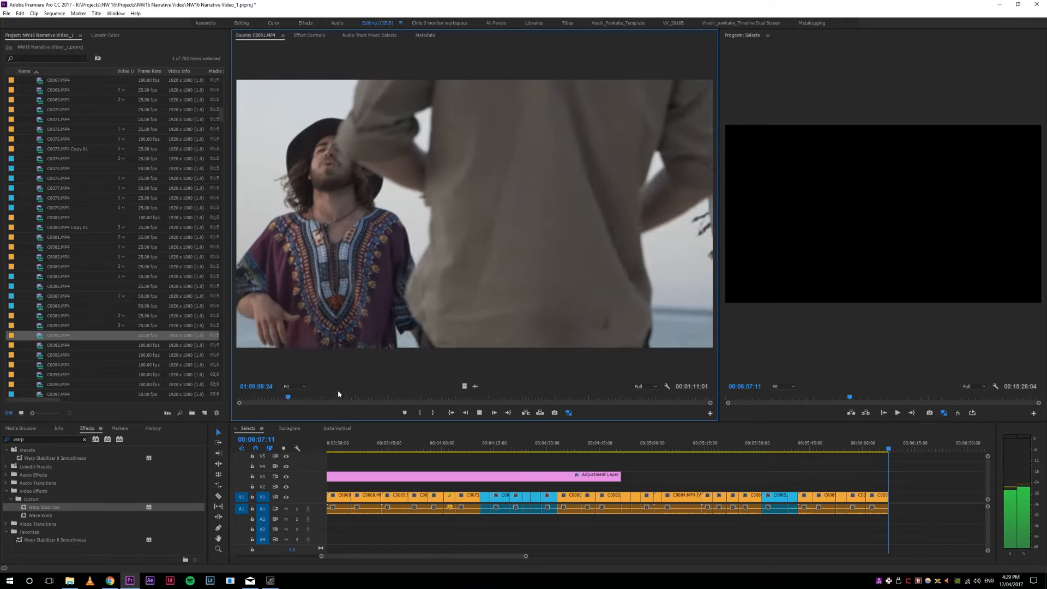
Step: Play the slowed C0091.MP4 and mark an in point near 01:59:15 on the man in the patterned shirt
key(l)
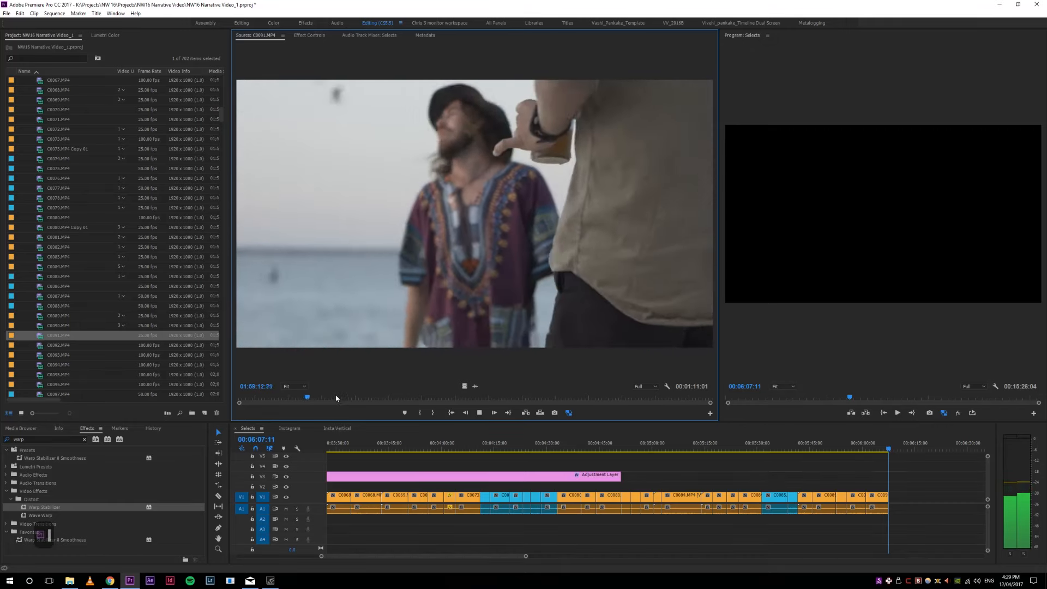
key(l)
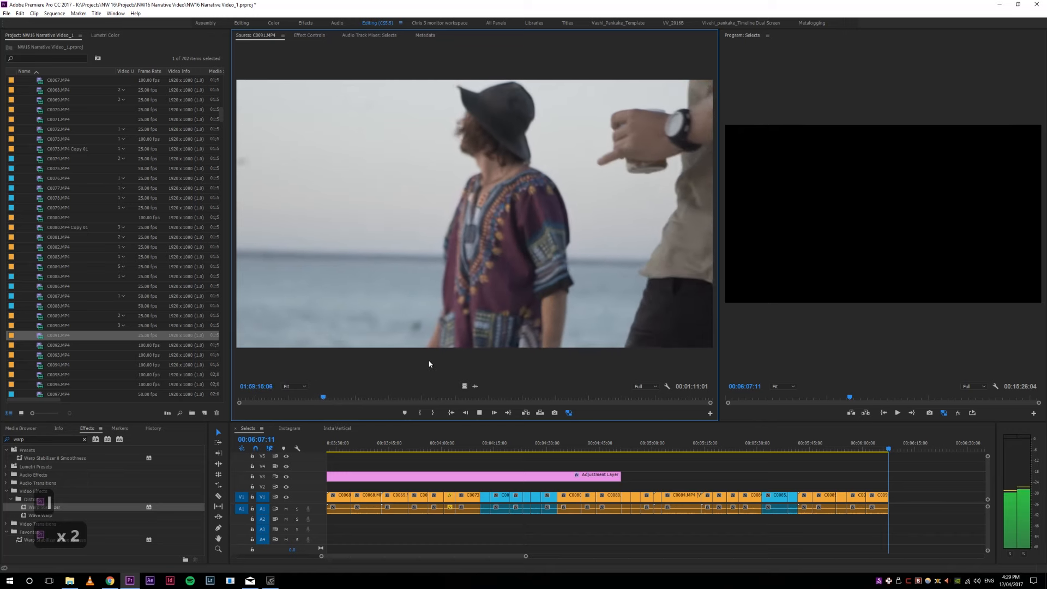
key(i)
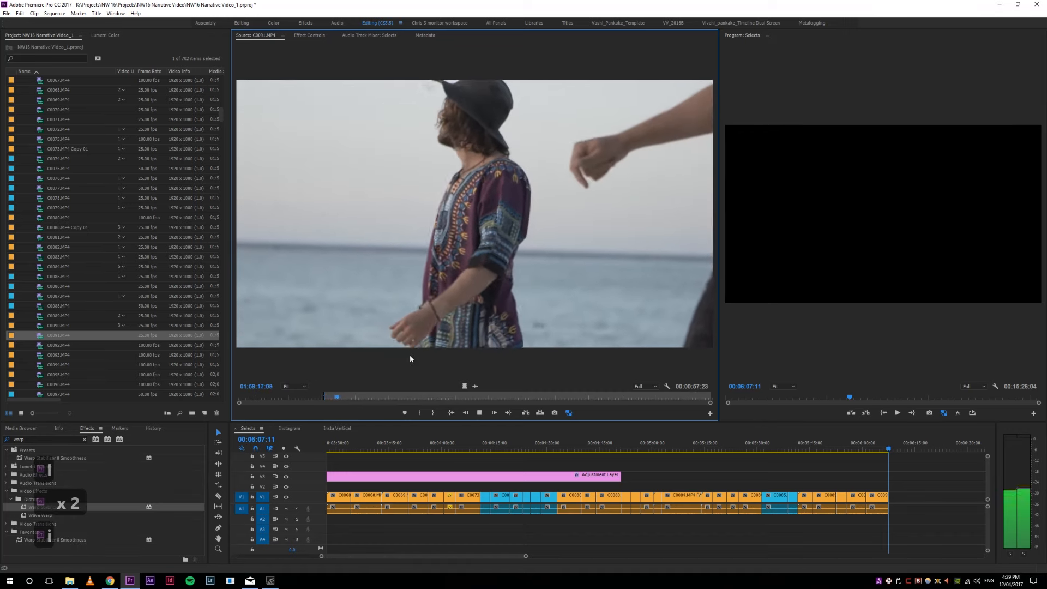
key(l)
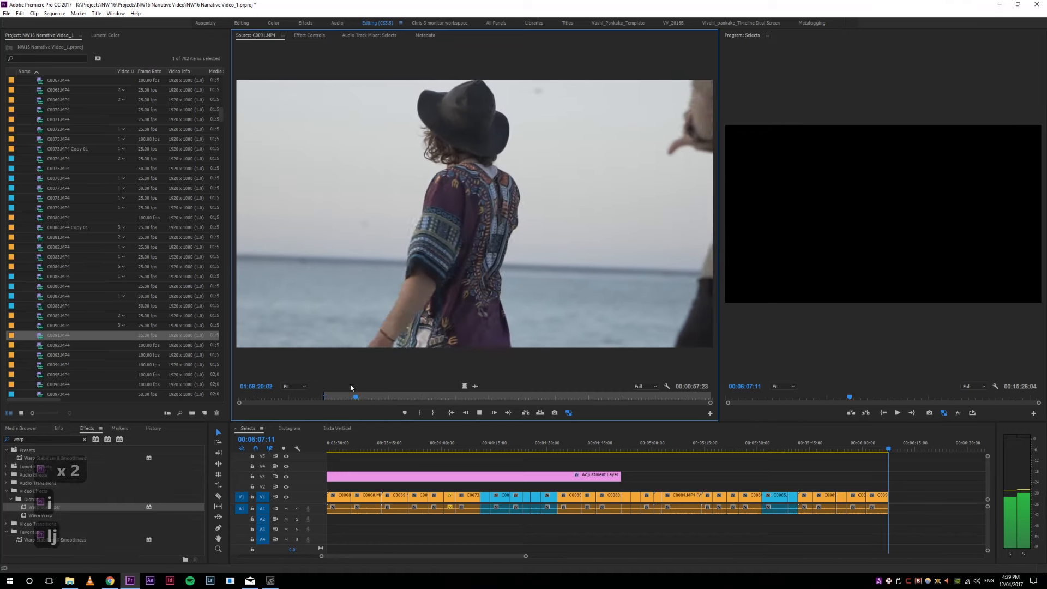
key(l)
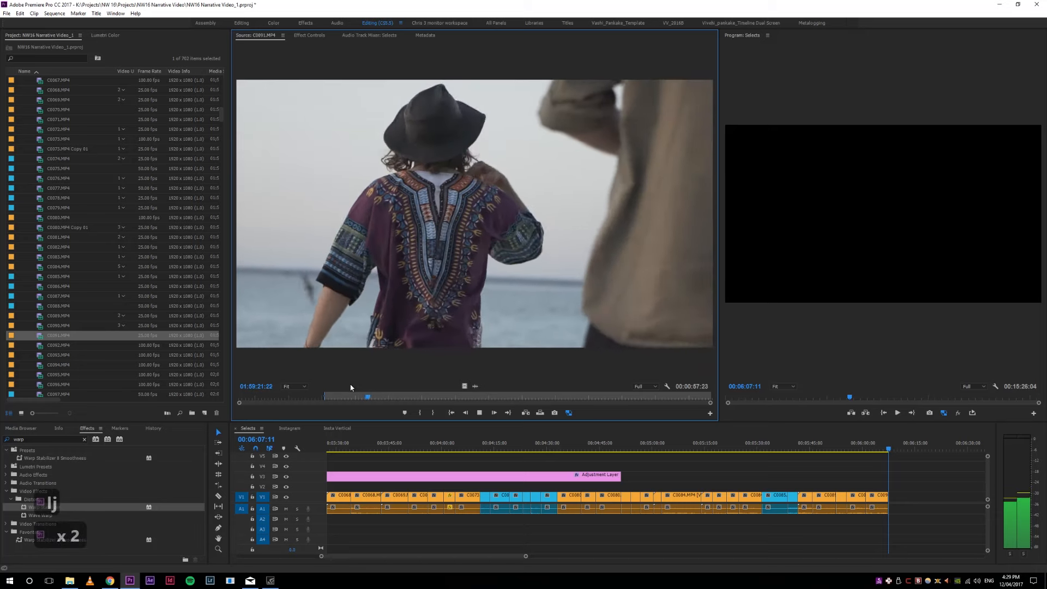
key(l)
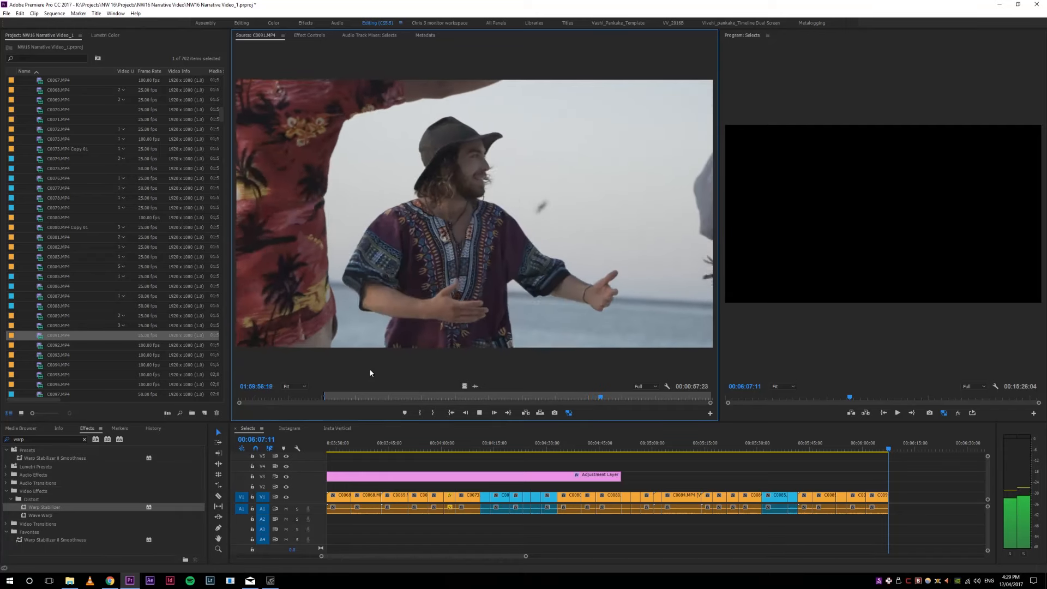
key(space)
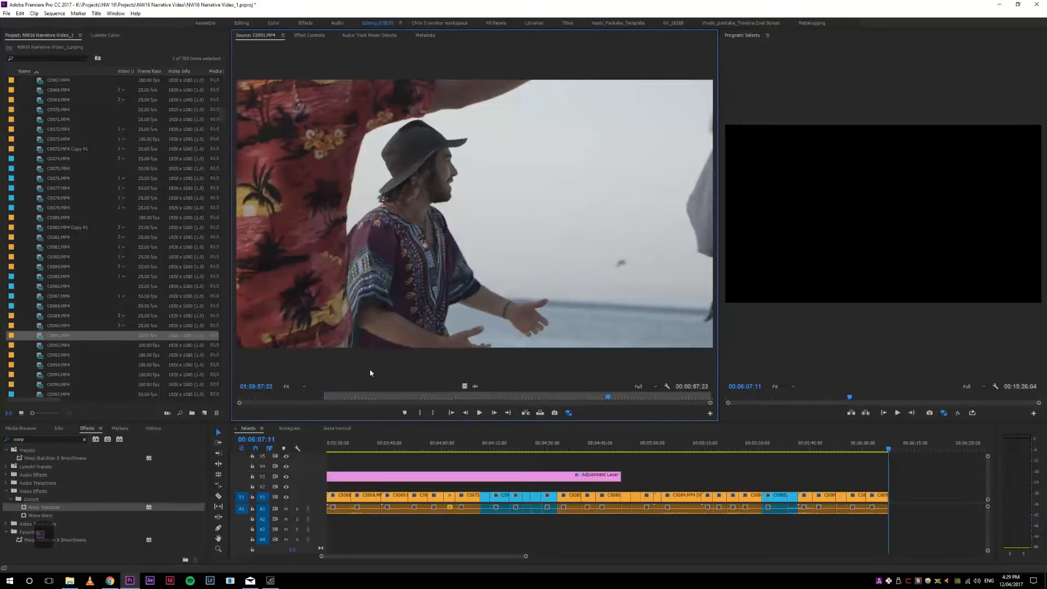
Step: Replay the later part of C0091.MP4, mark a 00:00:07:12 selection of the man in the patterned shirt and append it to Selects
click(521, 398)
key(space)
key(space)
click(559, 398)
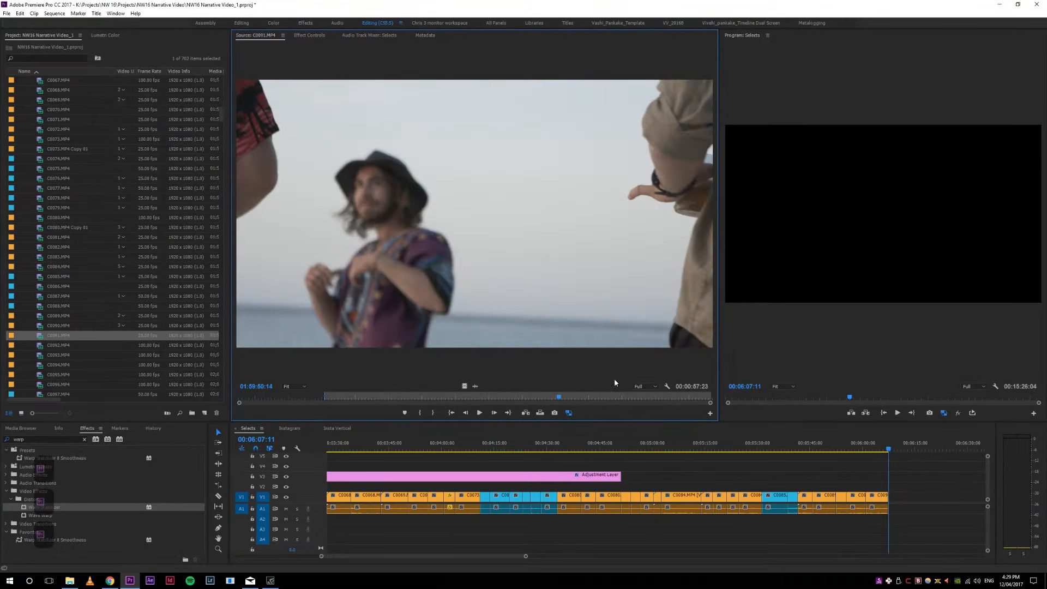
key(space)
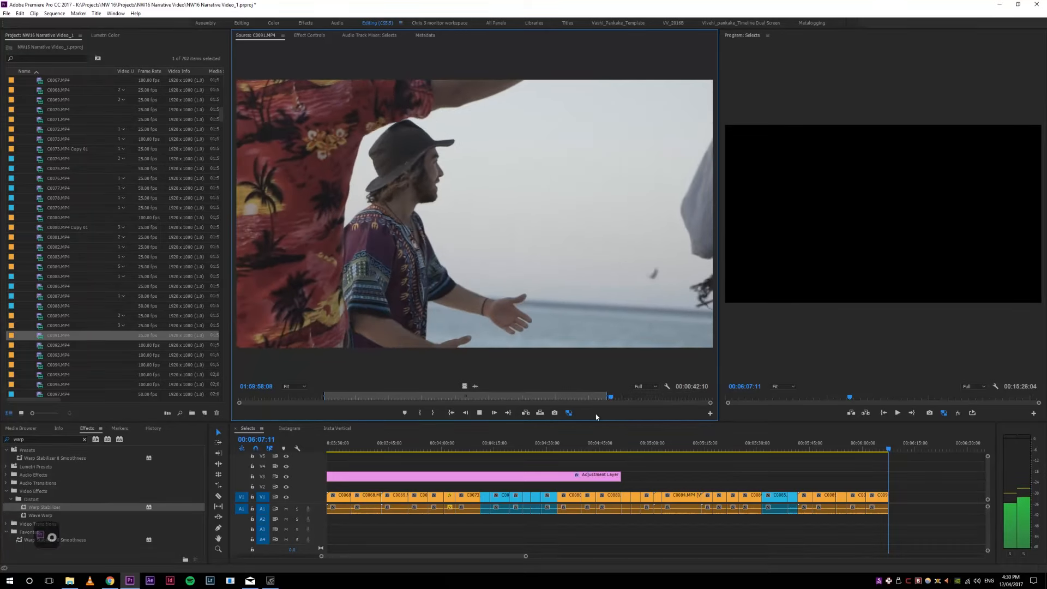
click(541, 398)
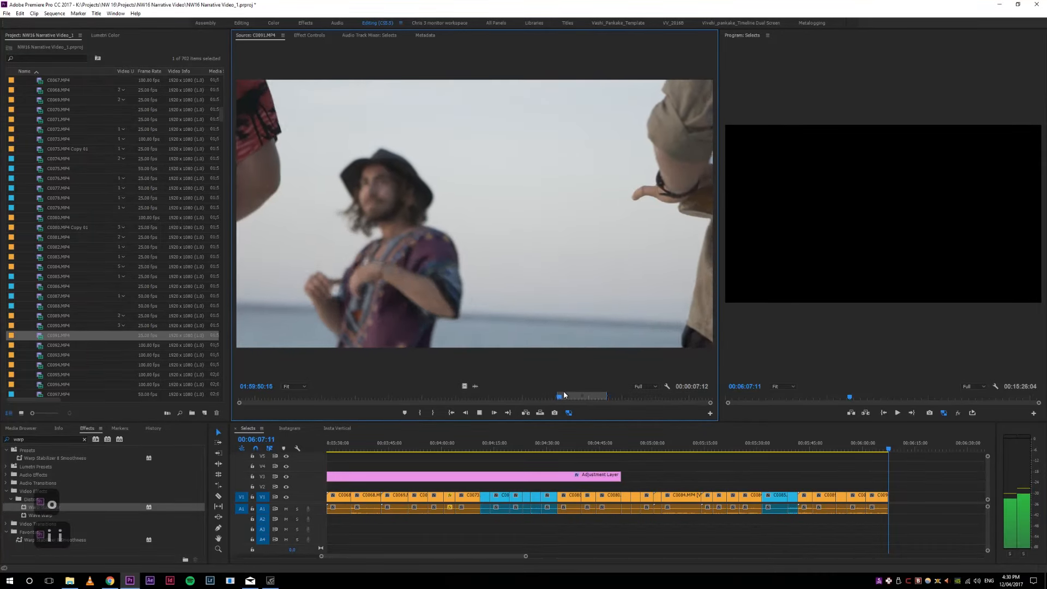
key(i)
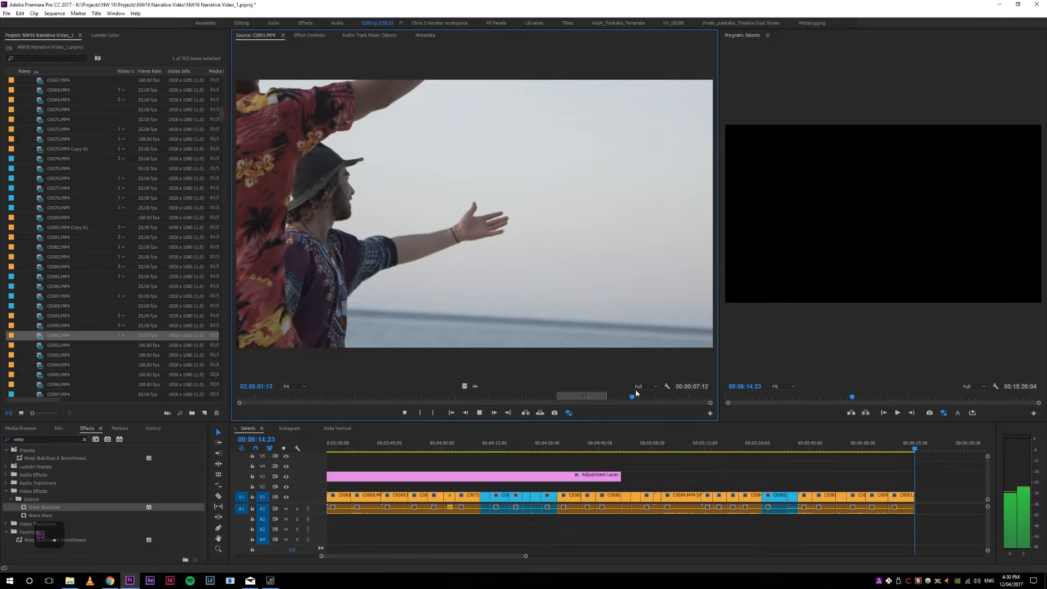
Step: Check the rest of C0091.MP4 against the last clip in Selects and load C0092.MP4 for review
drag(640, 400, 390, 408)
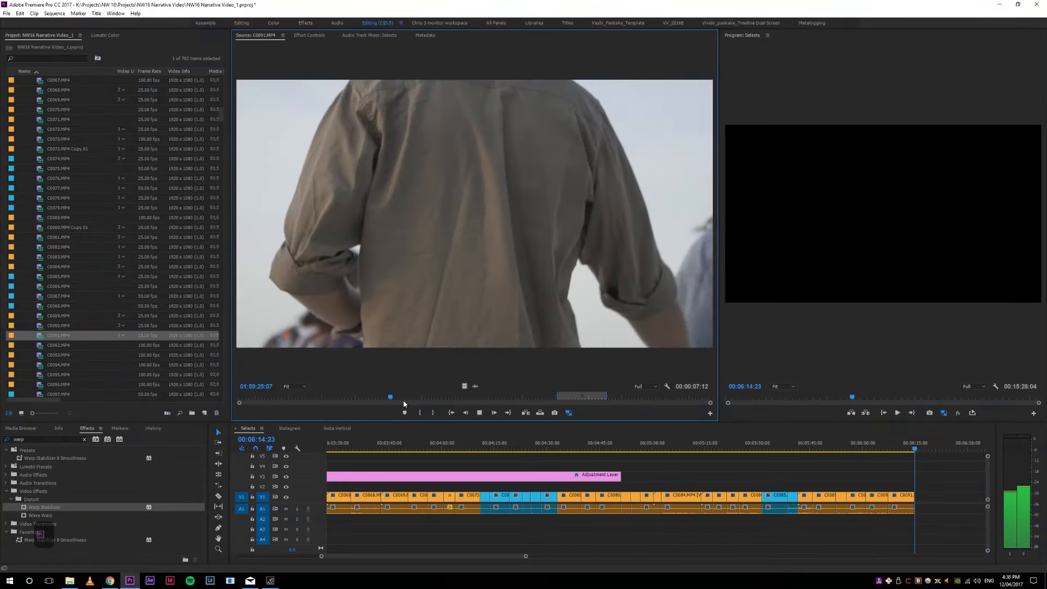
drag(407, 401, 649, 404)
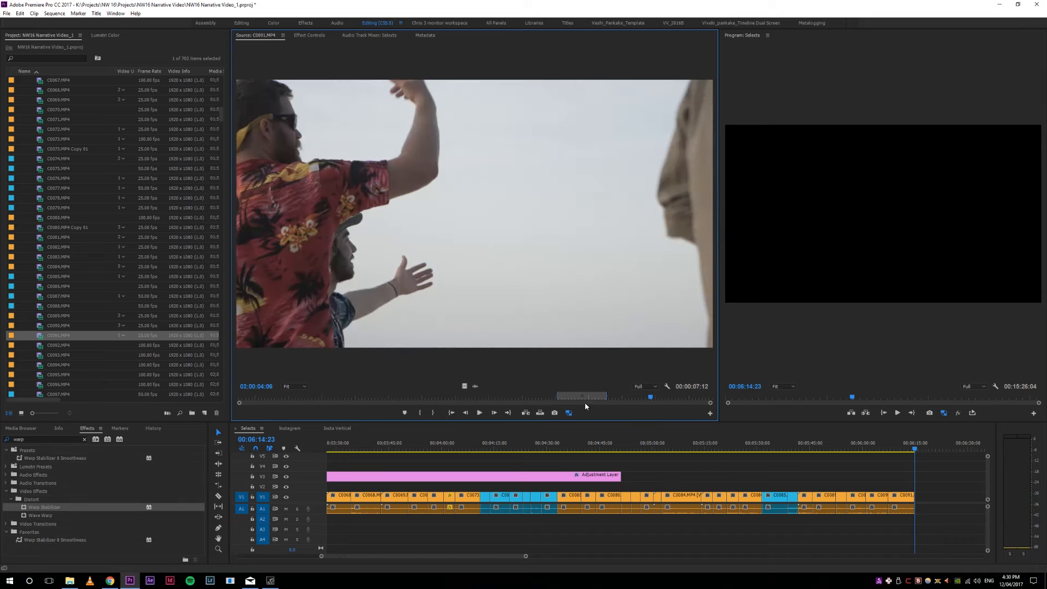
click(907, 448)
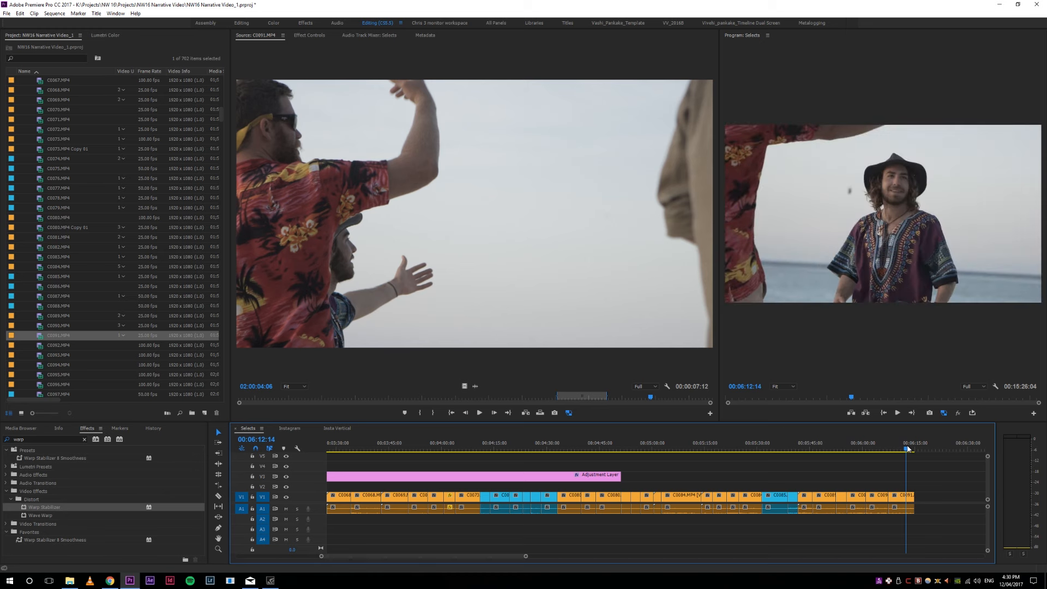
click(588, 399)
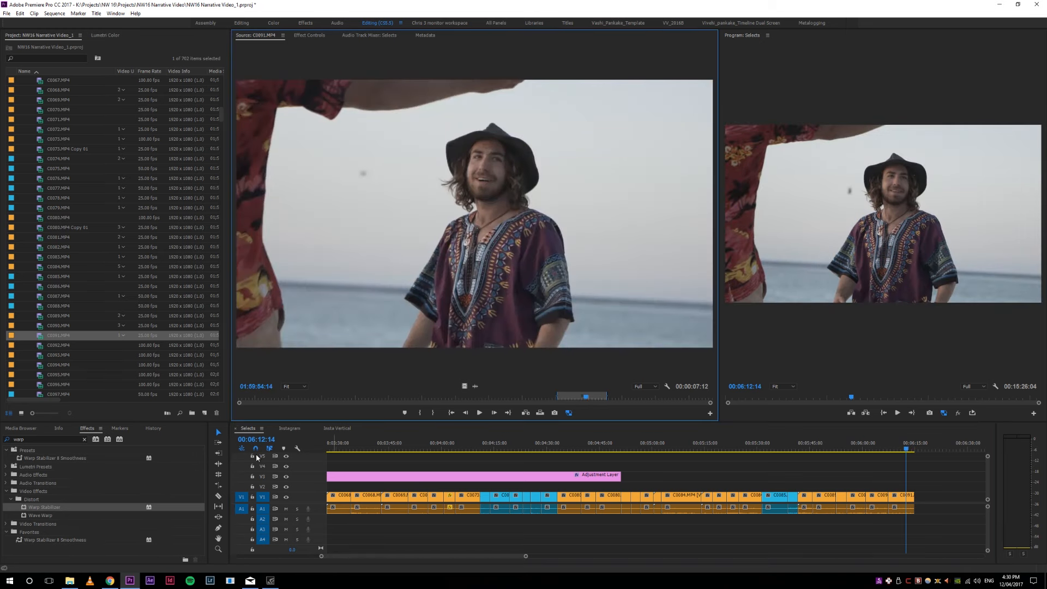
double_click(45, 346)
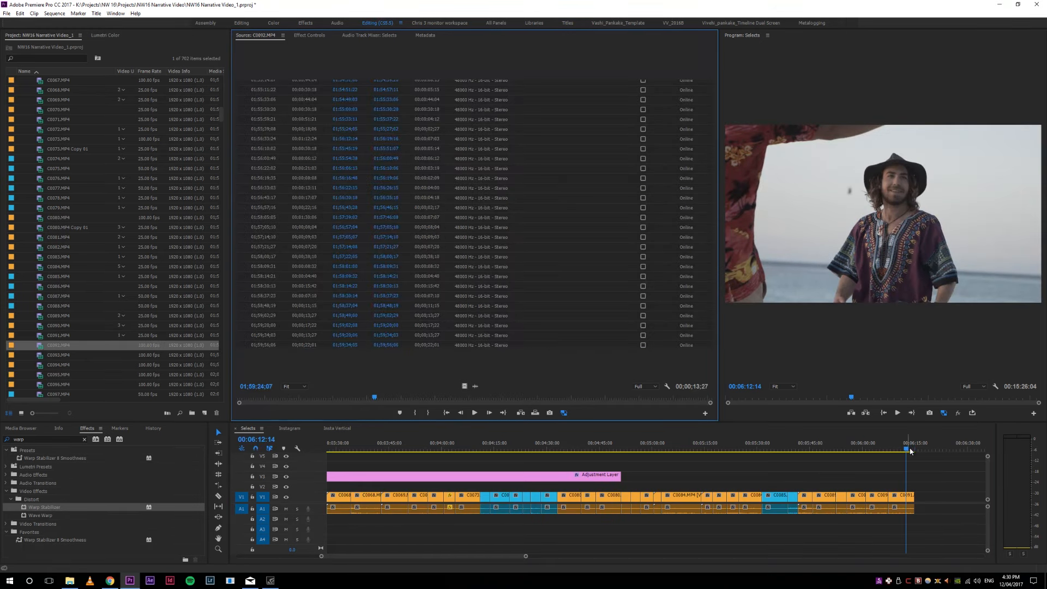
click(921, 448)
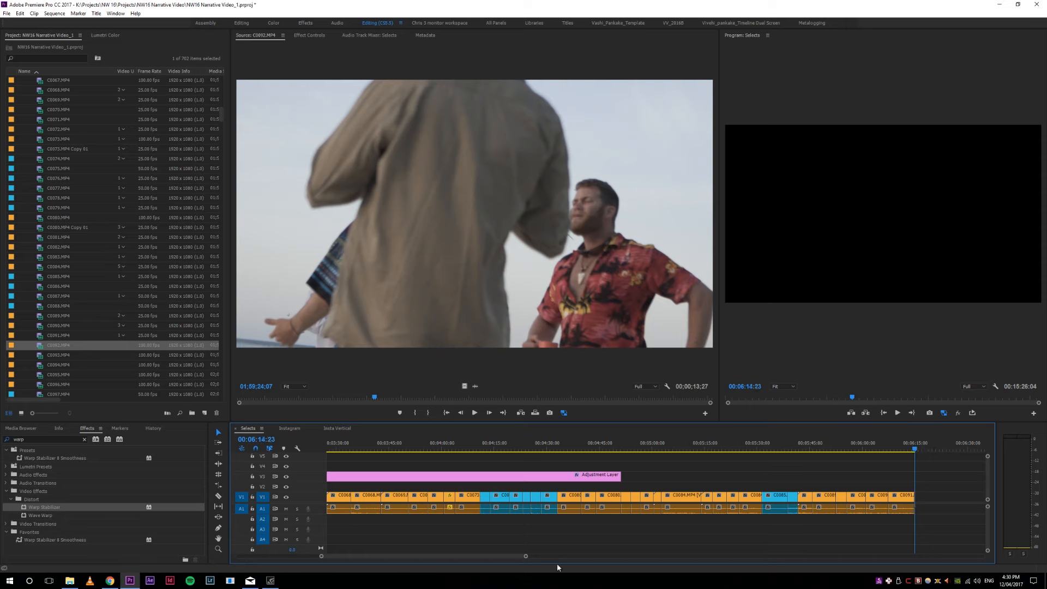
Step: Extend the adjustment layer on V3 to about 00:08:20, past the last appended clip in Selects
drag(527, 557, 844, 558)
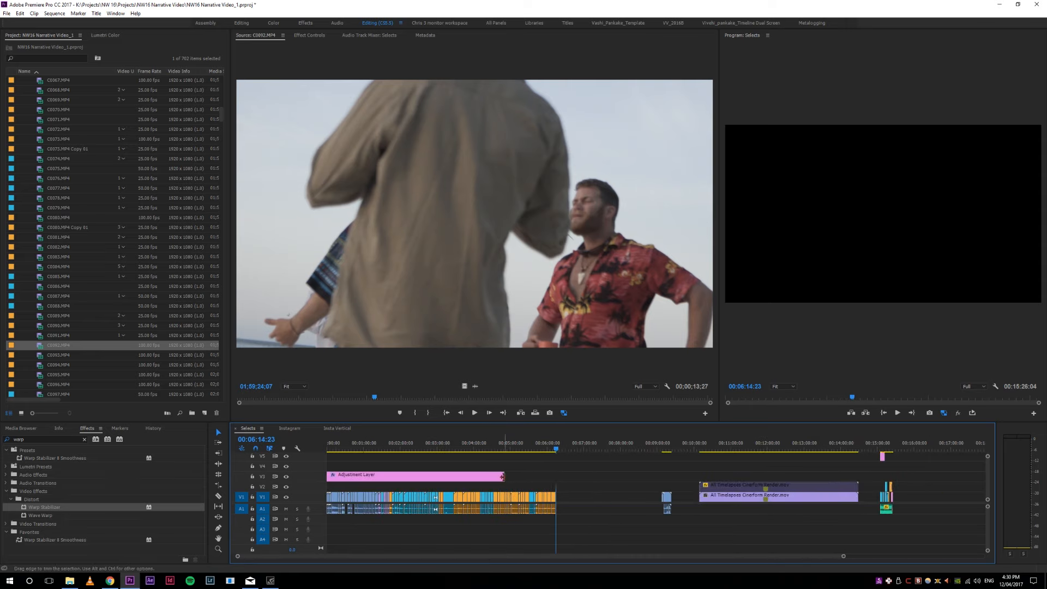
drag(625, 476, 633, 476)
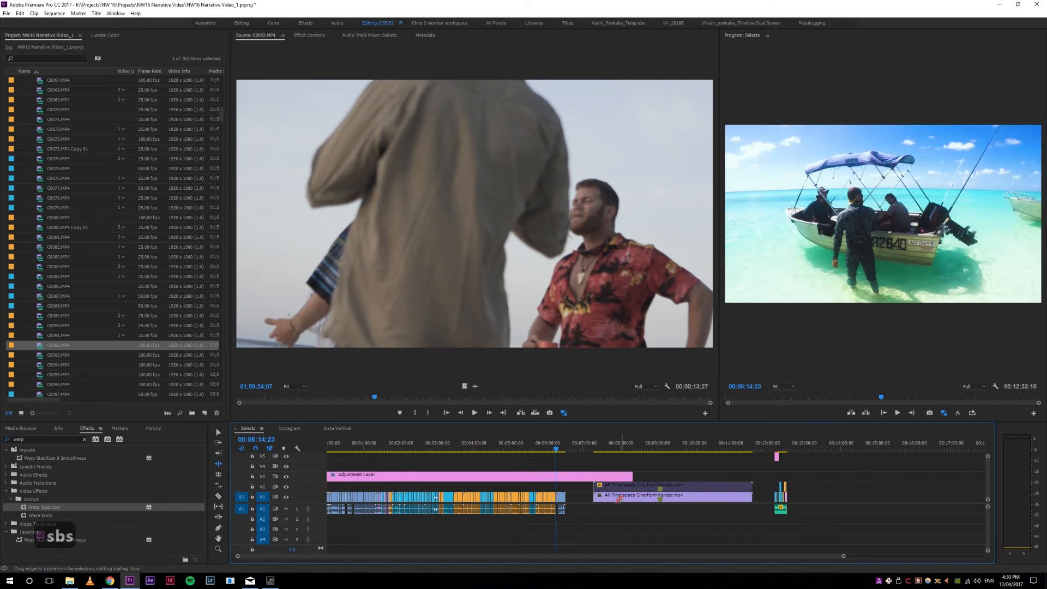
key(ctrl+z)
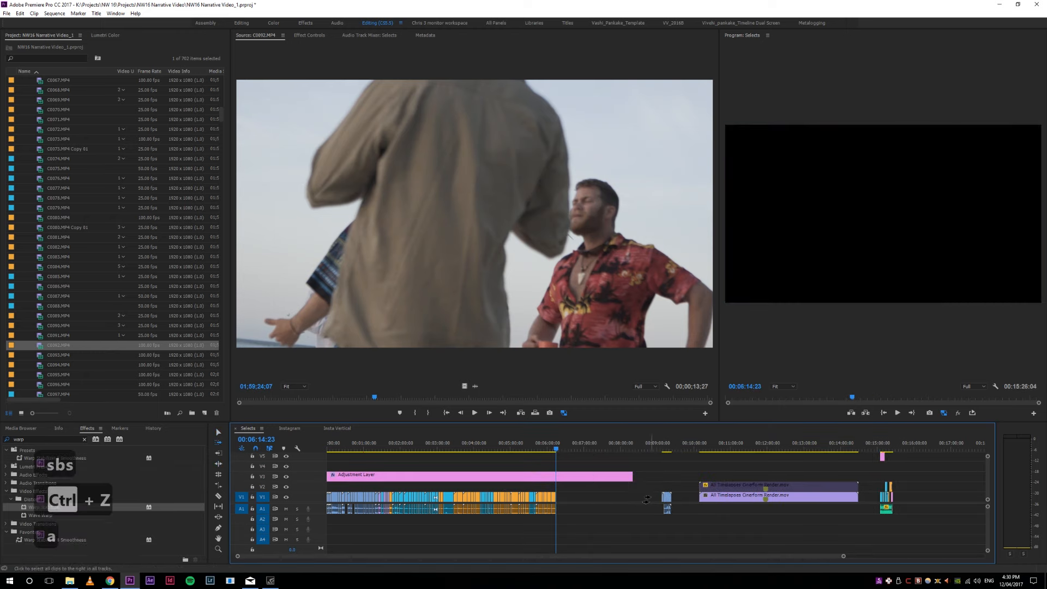
Step: Move all clips after the gap in Selects about six and a half minutes later, keeping the playhead at 00:06:14:23
drag(903, 502, 928, 502)
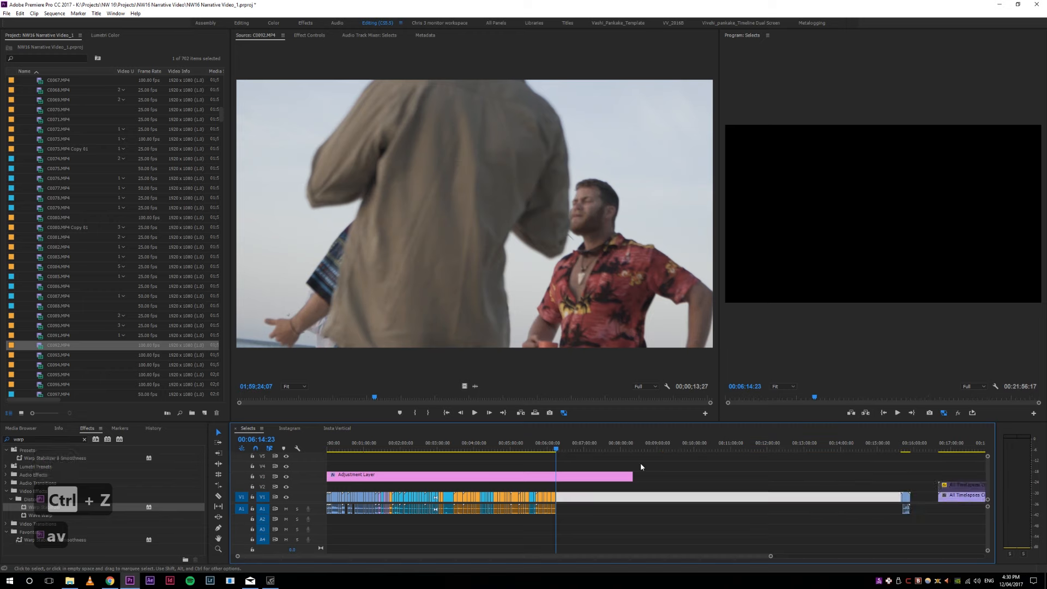
key(5)
key(5)
key(5)
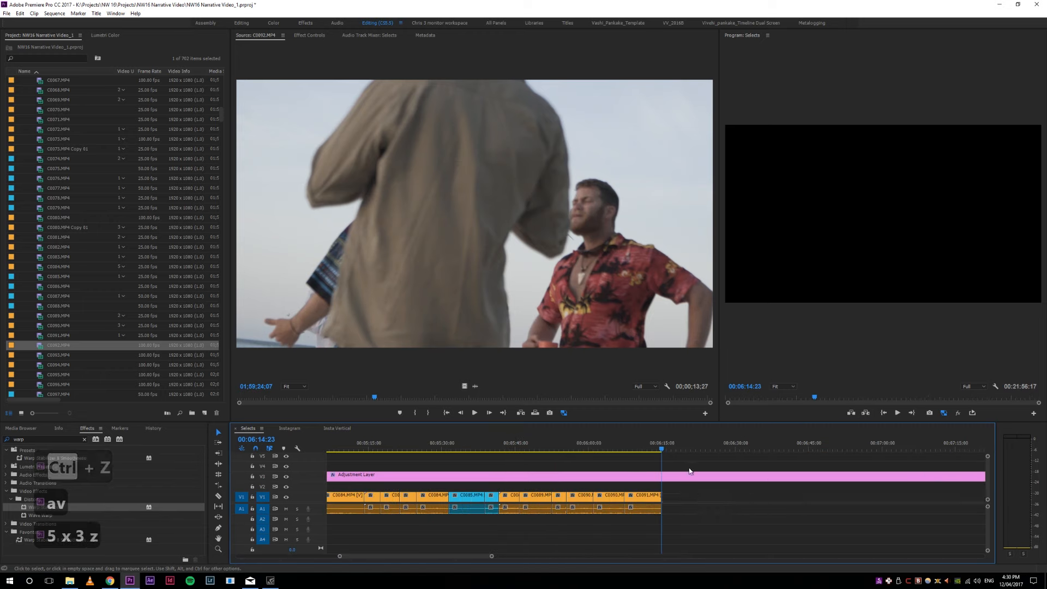
drag(650, 454, 604, 434)
drag(476, 432, 677, 448)
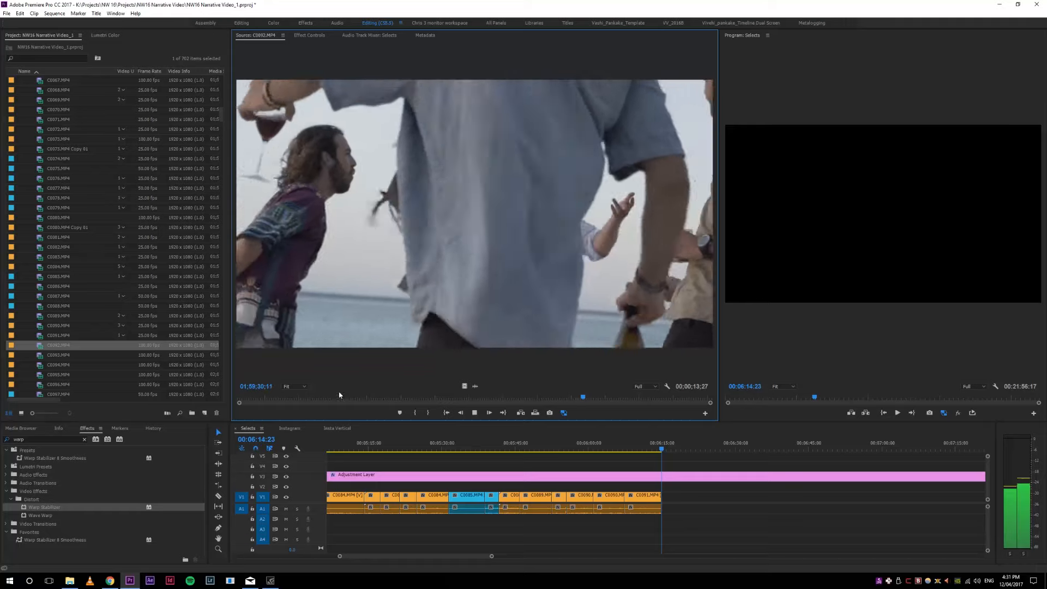
Step: Preview C0092.MP4 and C0093.MP4 and set the assumed frame rate of C0092.MP4 to 25 fps
key(space)
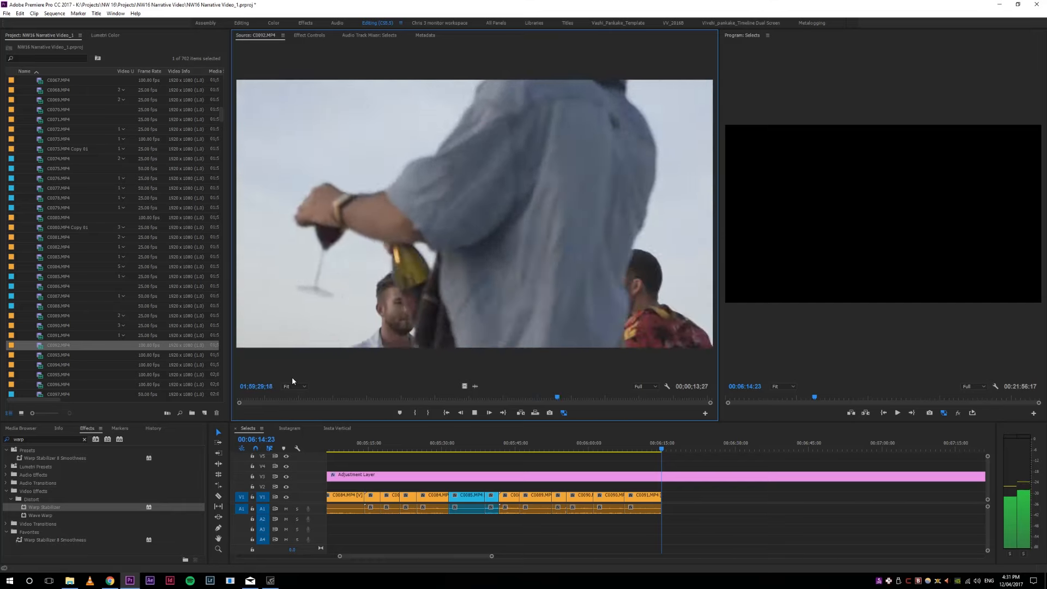
double_click(40, 358)
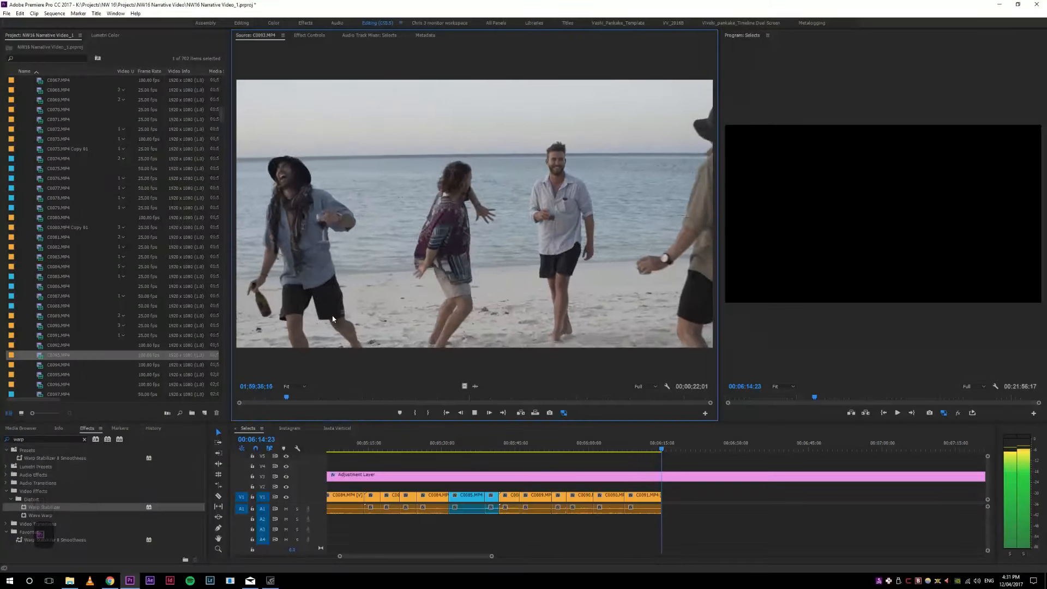
key(space)
double_click(42, 345)
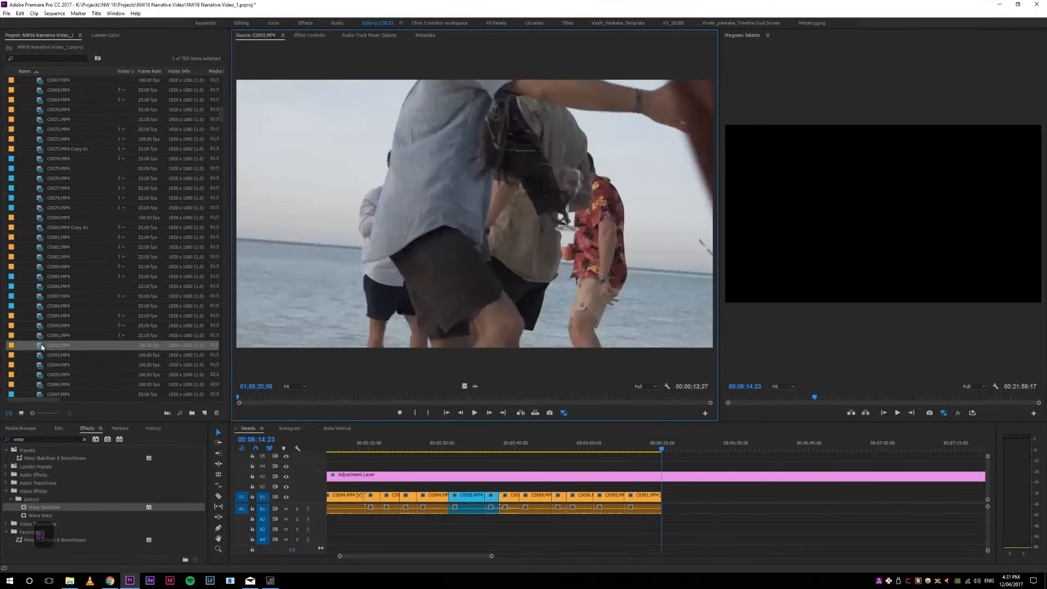
key(slash)
key(Down)
key(Right)
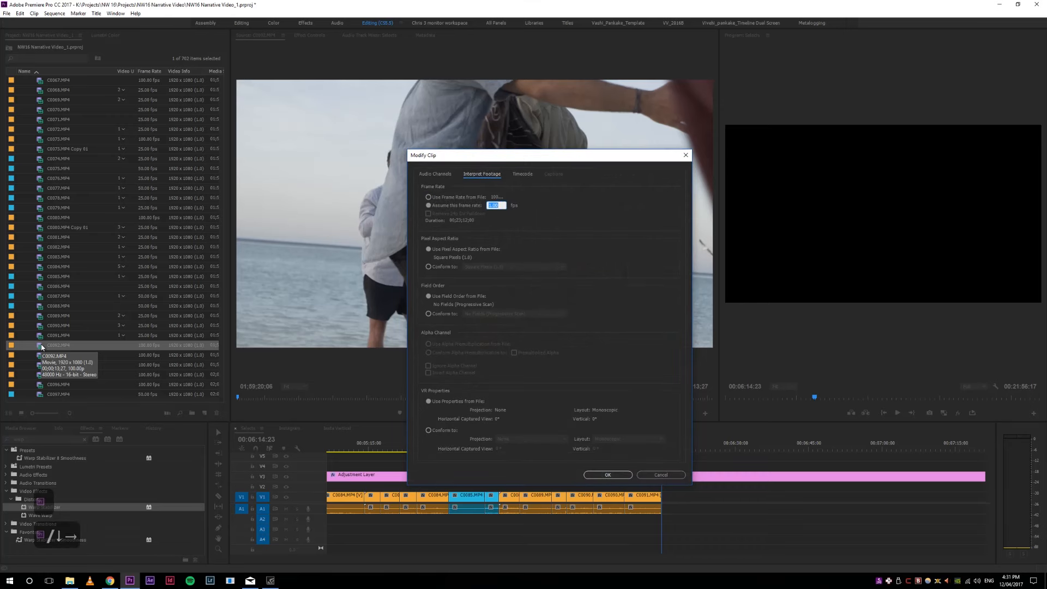
text(25)
key(Return)
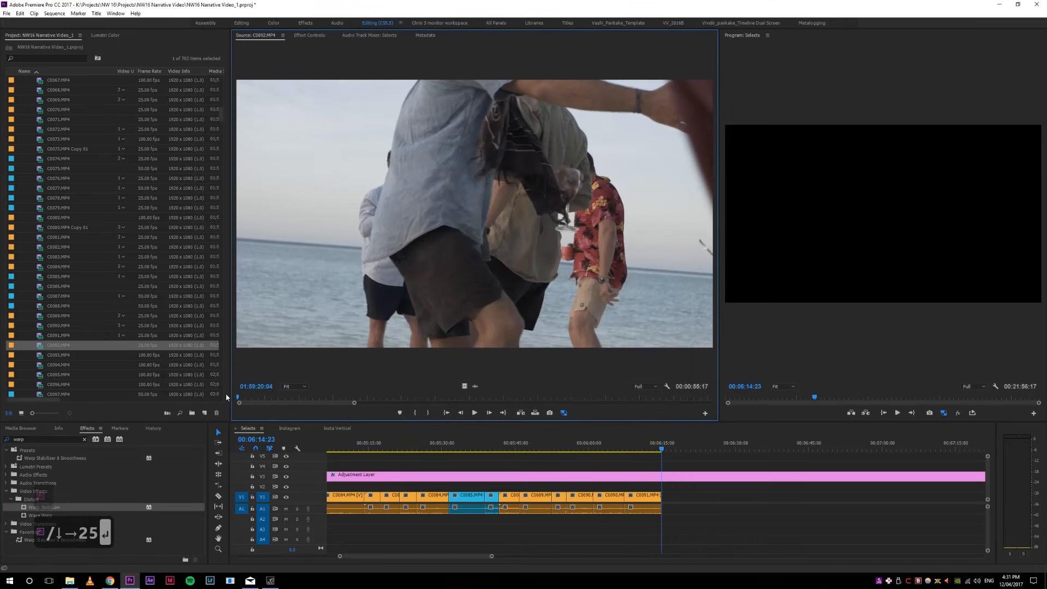
Step: Scrub through C0092.MP4, then shift the last C0091.MP4 clip in Selects about two seconds later and onto V2
drag(355, 402, 786, 401)
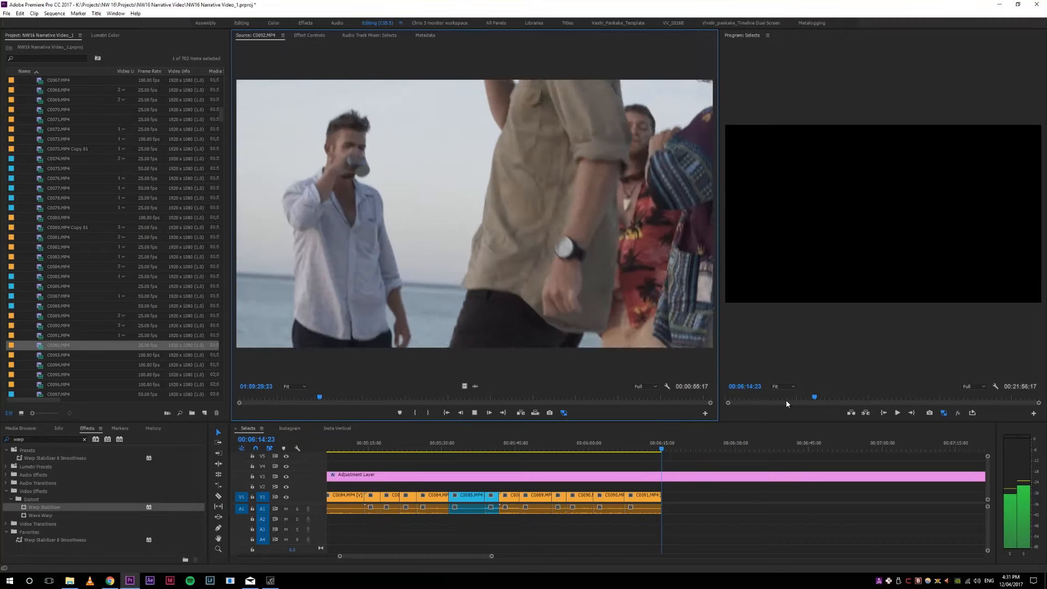
click(666, 447)
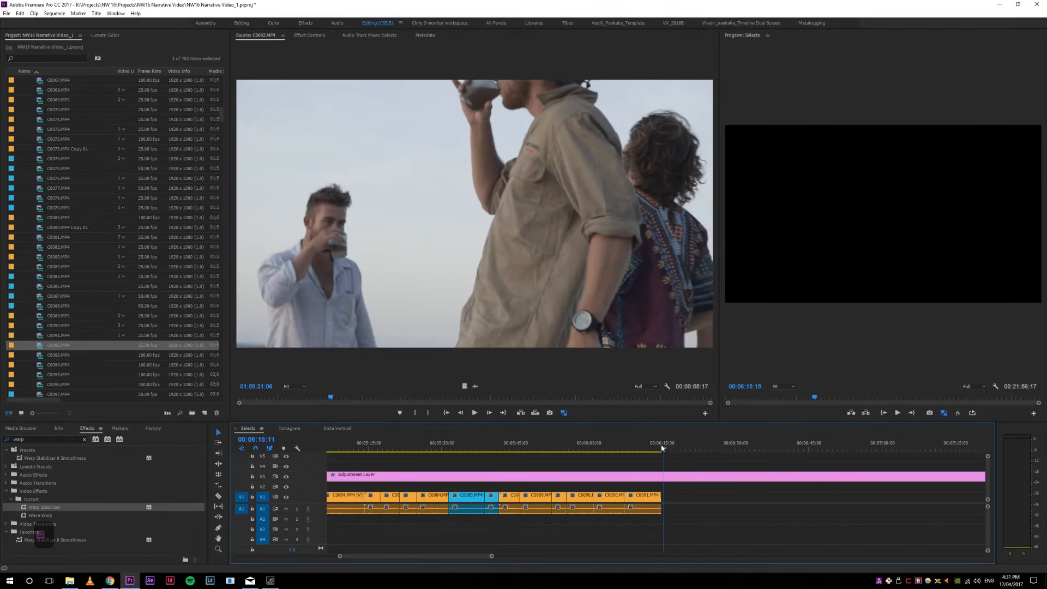
key(5)
key(5)
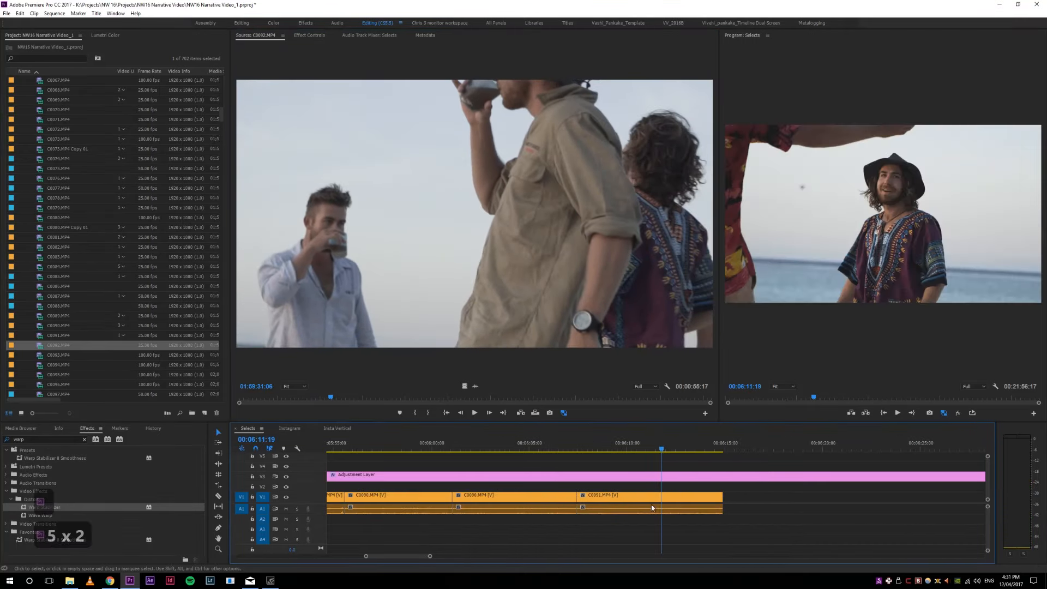
drag(630, 503, 734, 502)
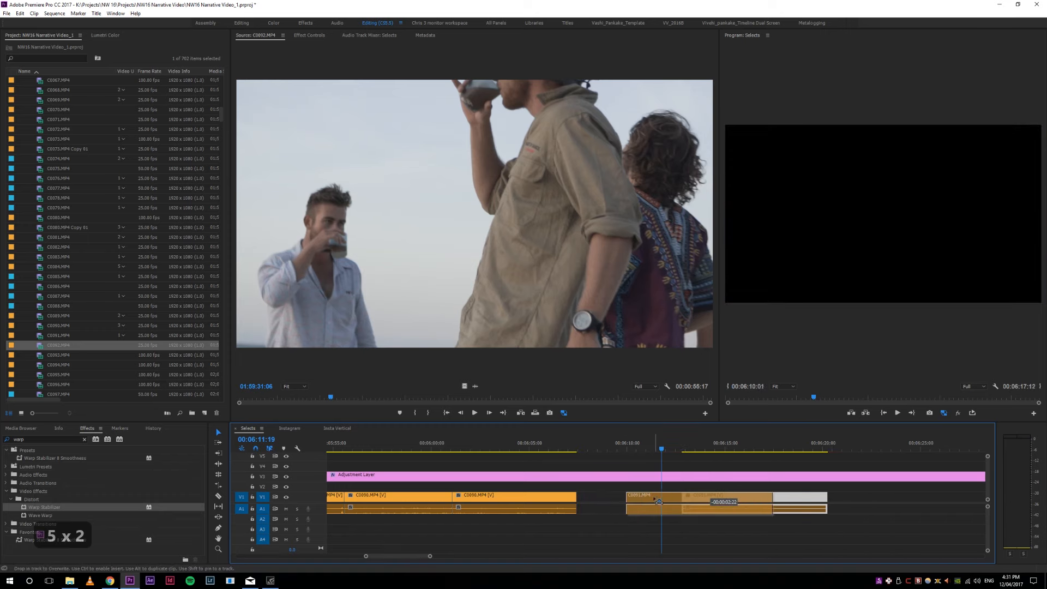
drag(656, 494, 654, 492)
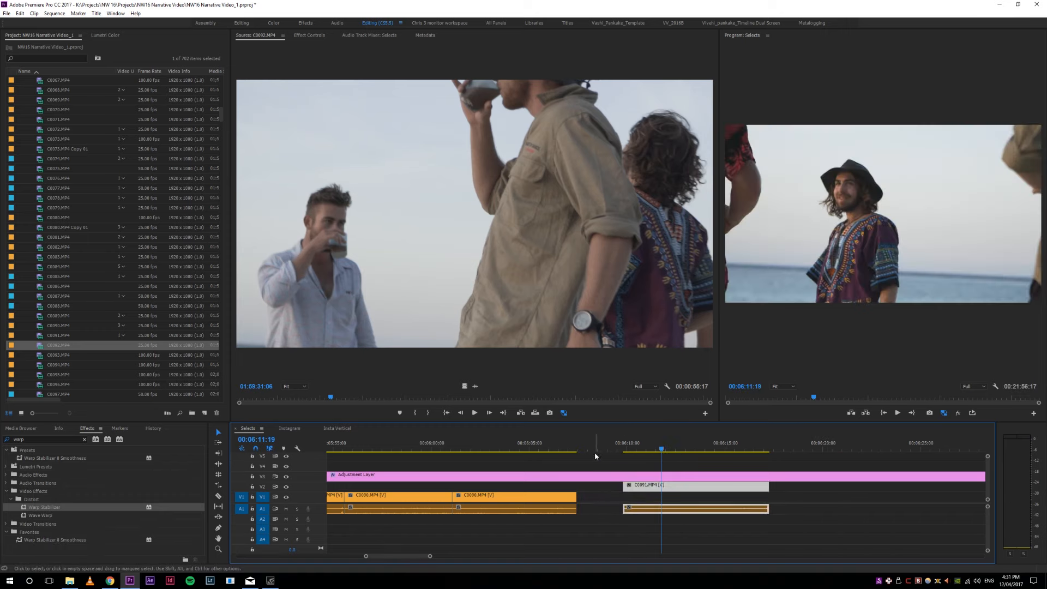
Step: Try to trim the end of the last C0090.MP4 clip and butt C0091.MP4 against it, then undo both edits
click(562, 449)
drag(574, 494, 570, 503)
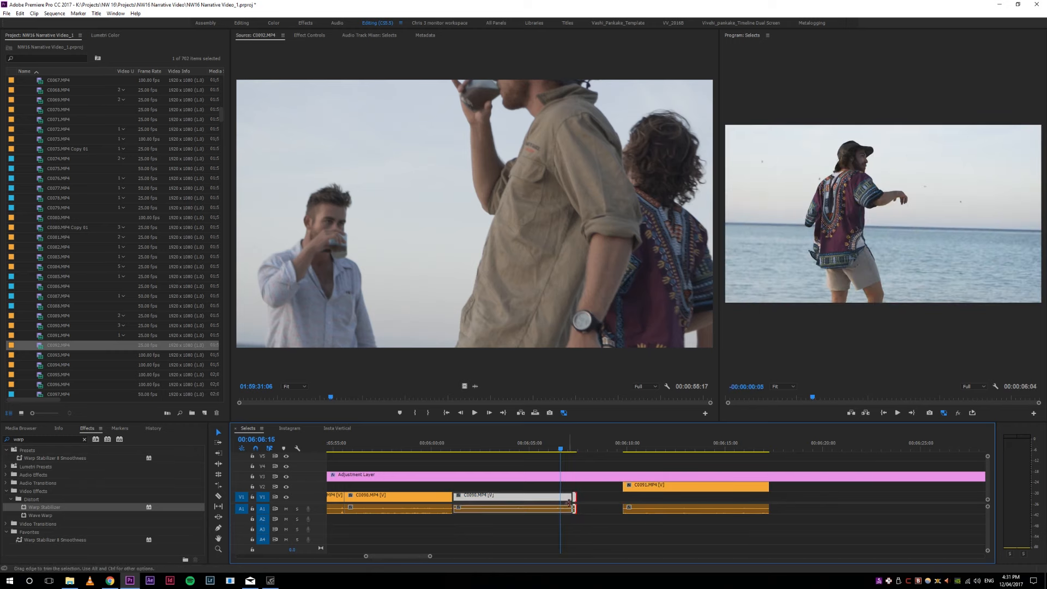
drag(646, 494, 590, 494)
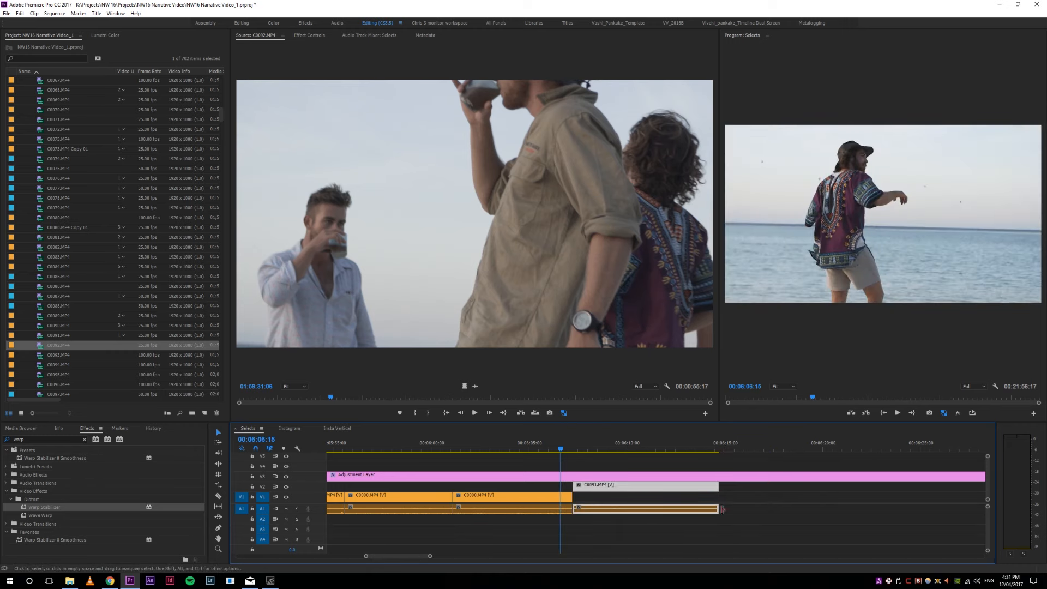
drag(641, 449, 625, 446)
key(4)
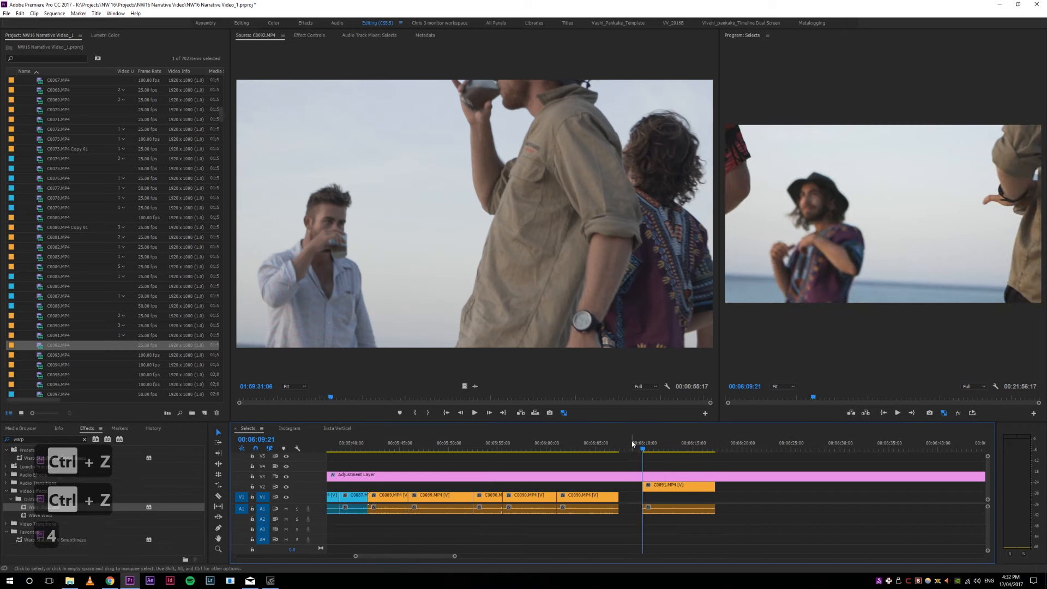
Step: Return the C0091.MP4 clip to V1 and ripple out the gap between it and the last C0090.MP4 clip
click(624, 446)
key(d)
drag(657, 495, 659, 494)
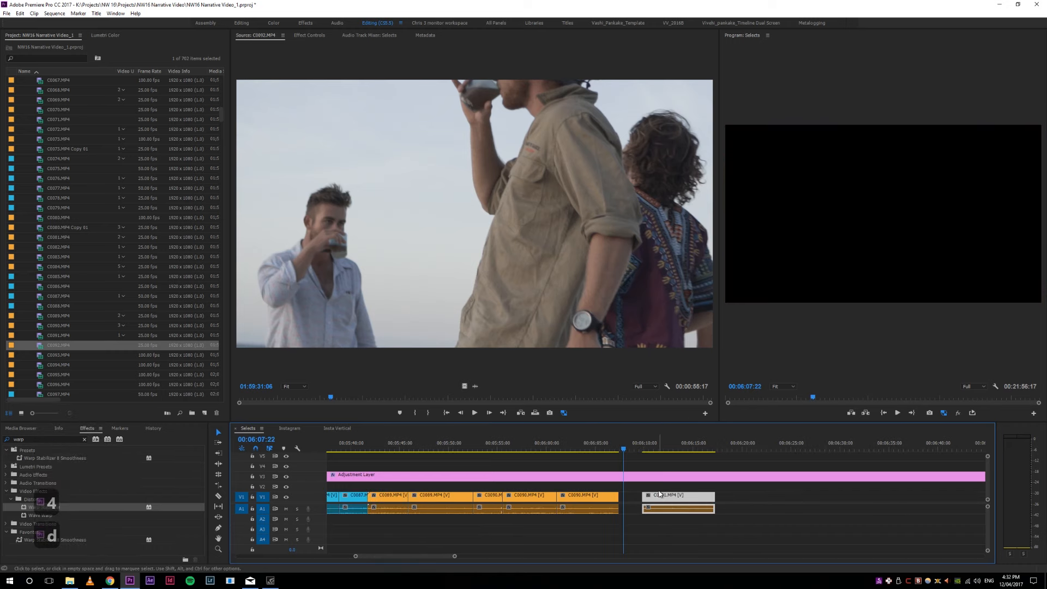
key(d)
key(s)
Step: Examine the cut between C0090.MP4 and C0091.MP4 and the overall clip layout of Selects at different timeline scales
click(610, 444)
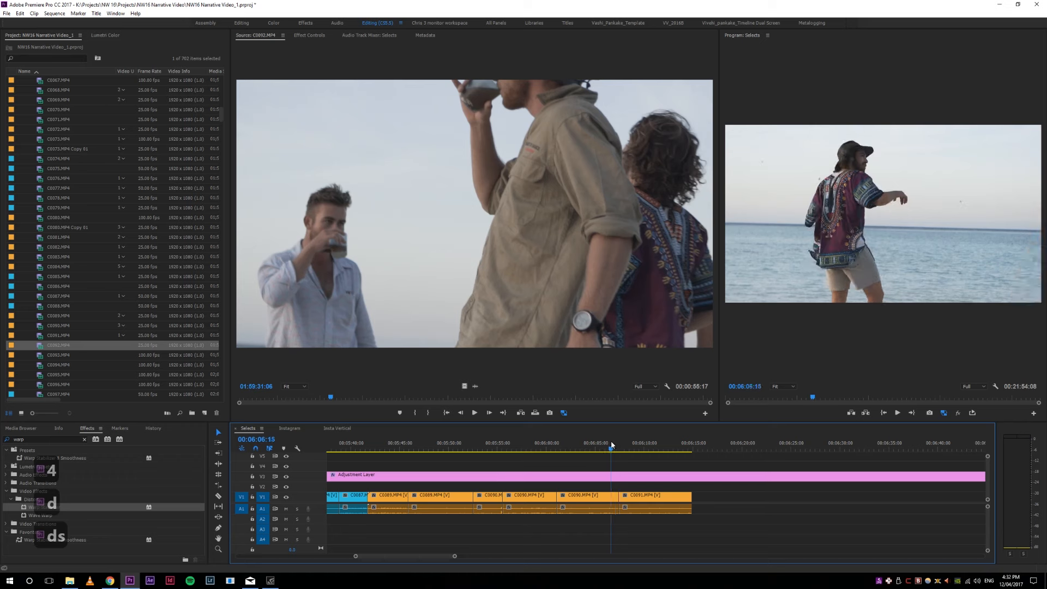
key(5)
key(5)
key(5)
key(4)
key(4)
key(4)
key(4)
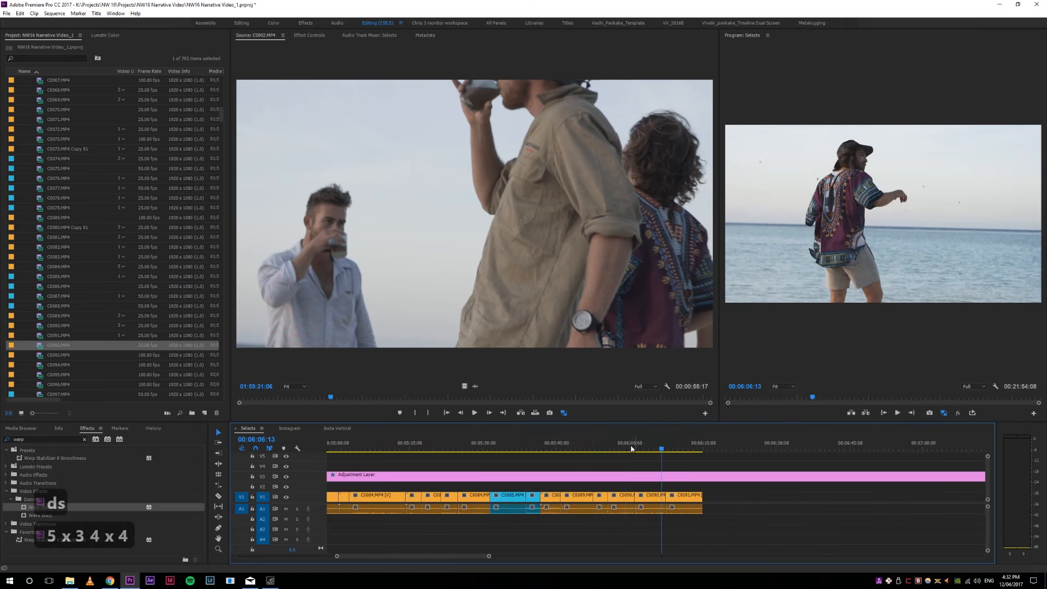
key(5)
key(minus)
key(minus)
key(equal)
key(equal)
key(minus)
key(minus)
key(minus)
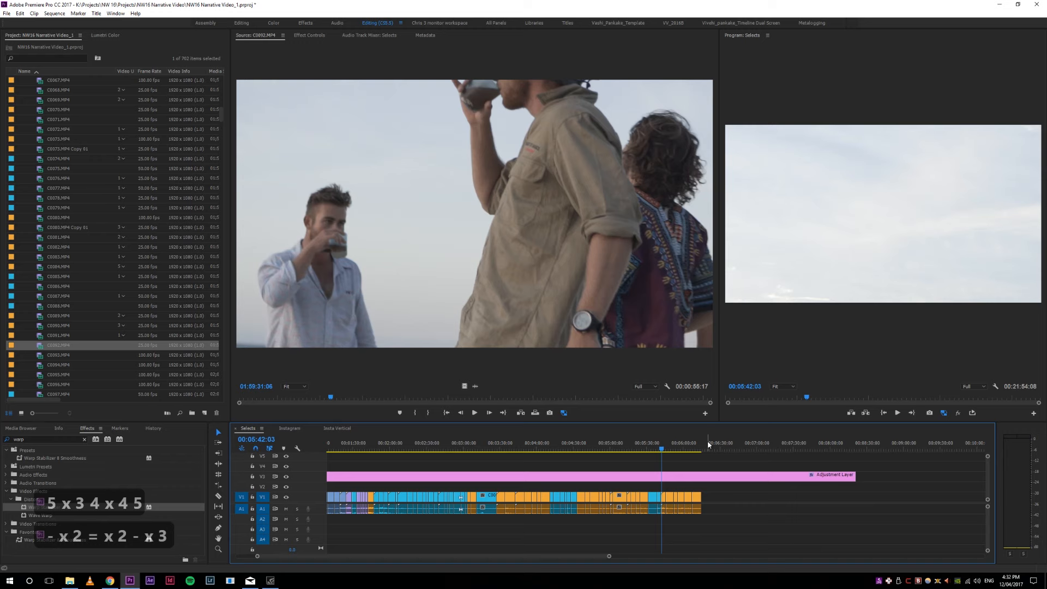
Step: Position the Selects playhead at the end of the last C0091.MP4 clip, at 00:06:14:23
drag(713, 443, 705, 464)
key(5)
key(5)
key(5)
key(5)
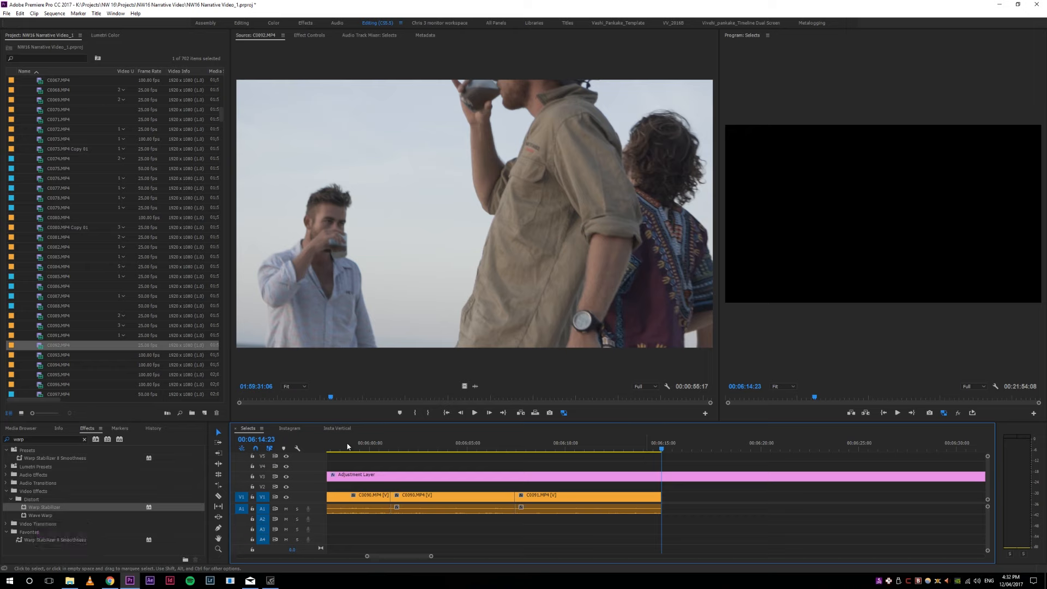
Step: Review C0092.MP4, mark its In point at about 01:59:59, and return to the start of the clip
double_click(39, 346)
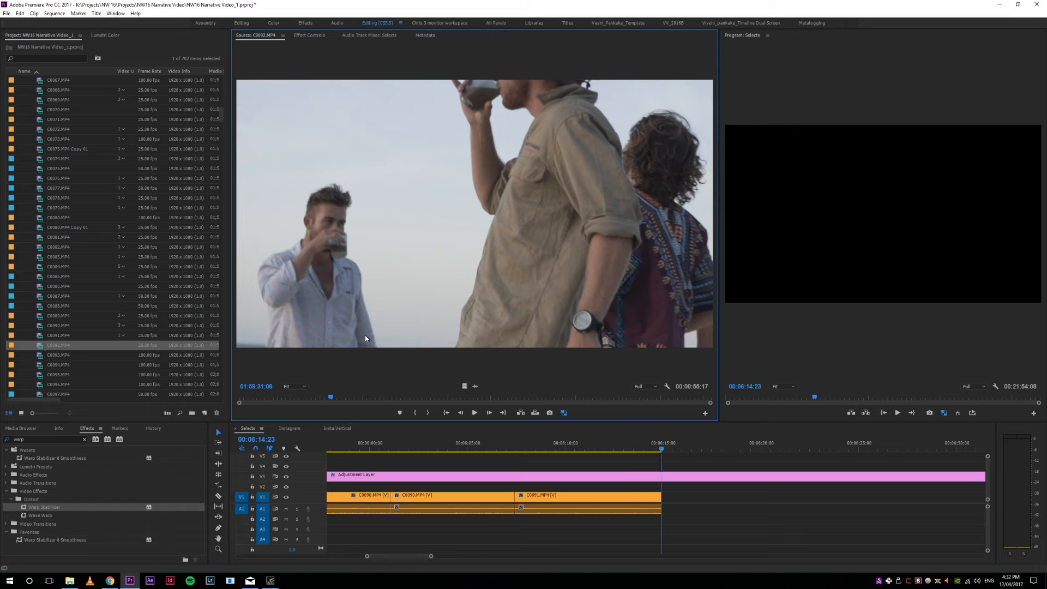
key(space)
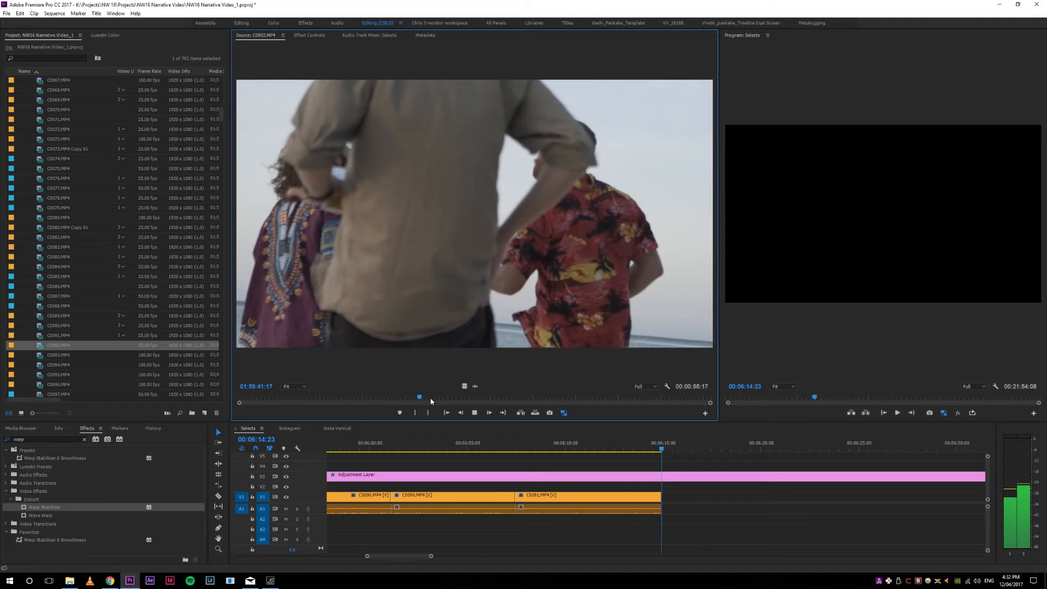
drag(430, 399, 572, 387)
key(i)
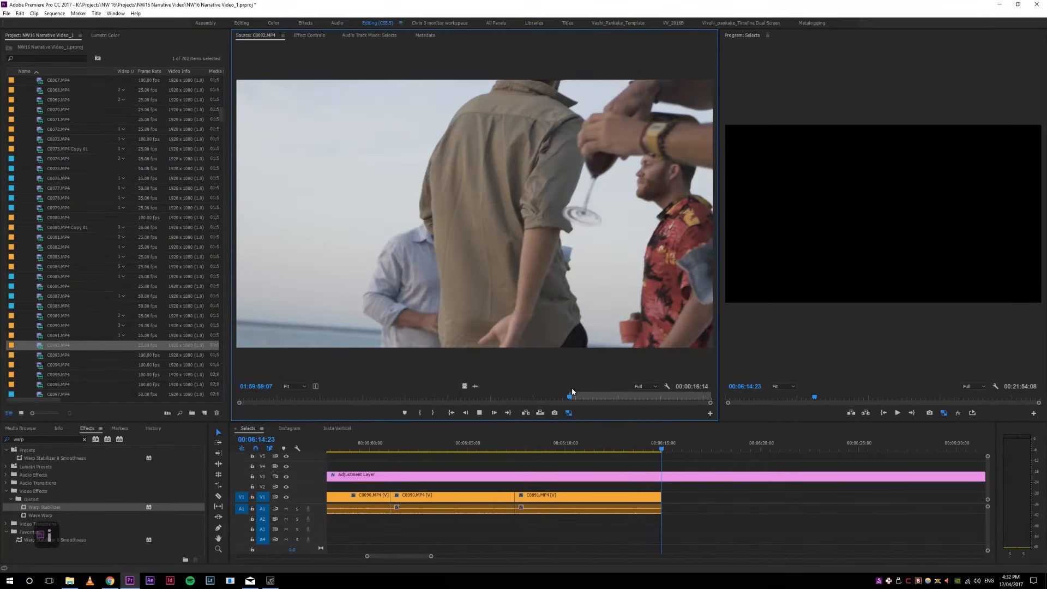
key(space)
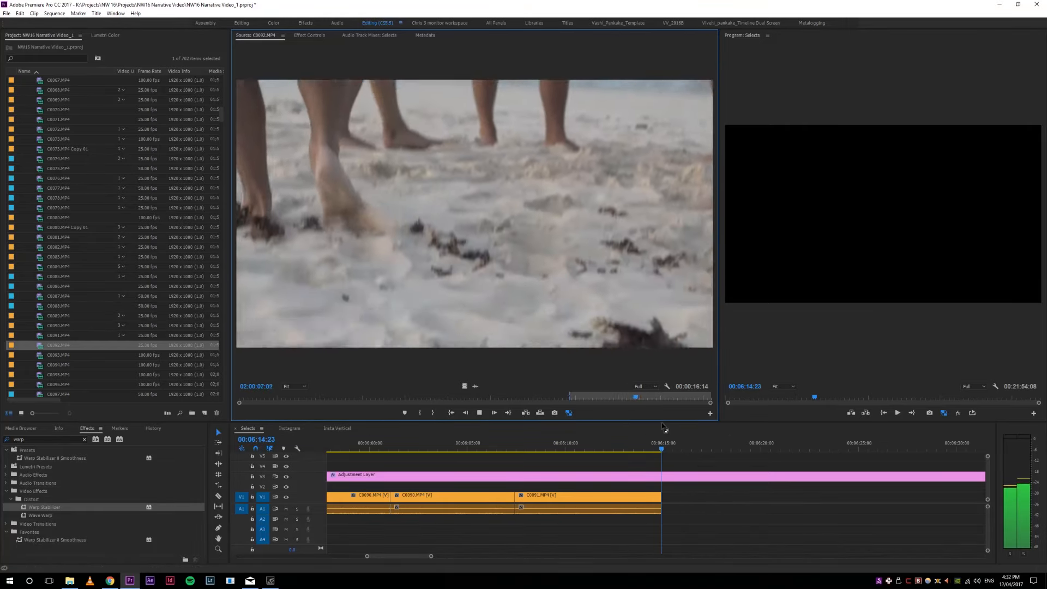
drag(650, 399, 224, 388)
Step: Check the end of the collected clips in Selects and realign the playhead to 00:06:14:23
click(662, 449)
key(4)
key(4)
key(4)
key(4)
key(4)
key(4)
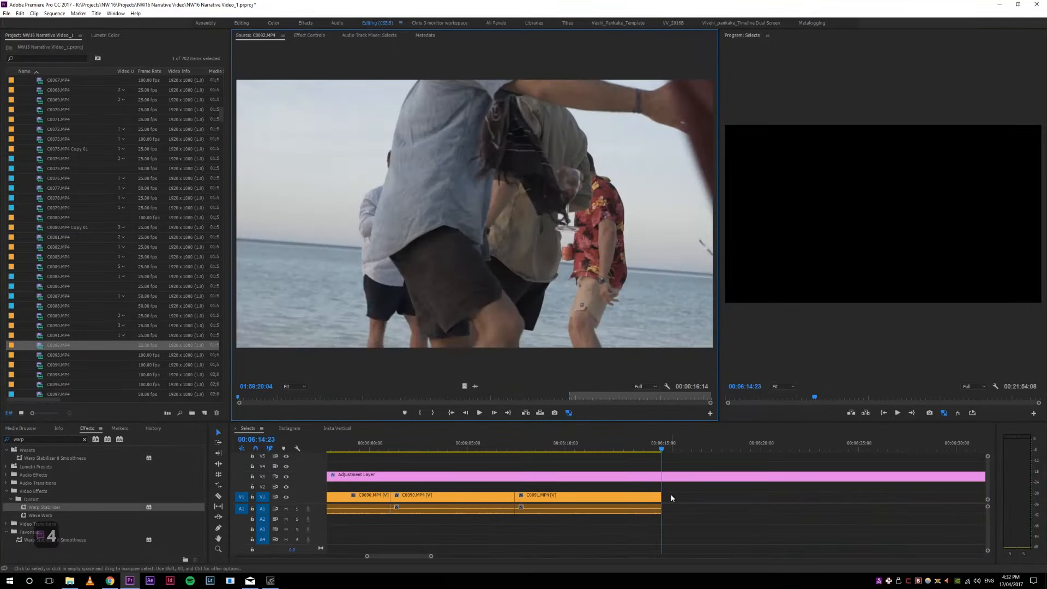
key(4)
key(4)
key(5)
key(5)
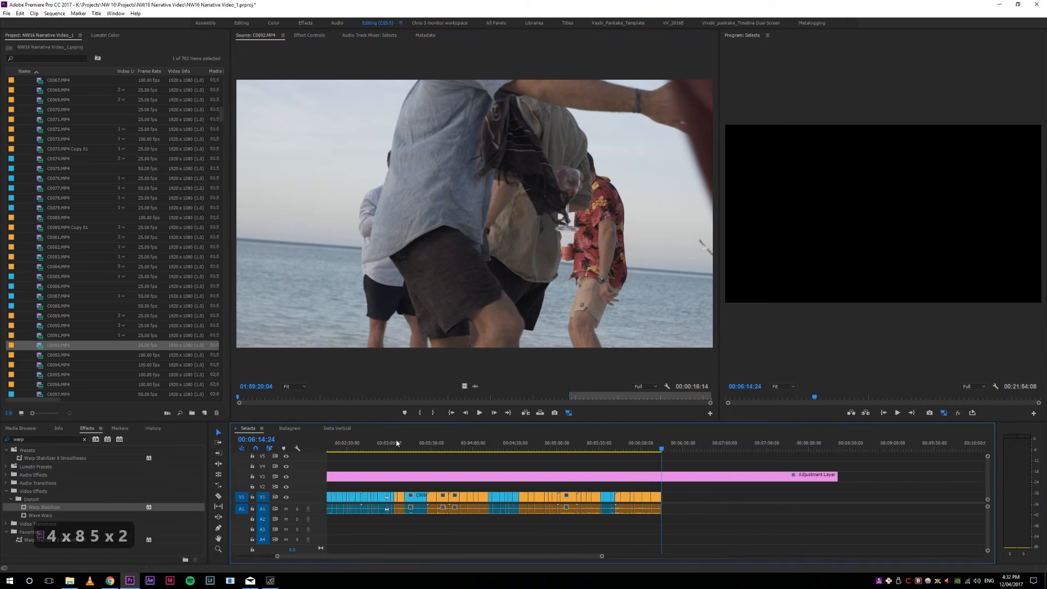
key(5)
key(5)
key(5)
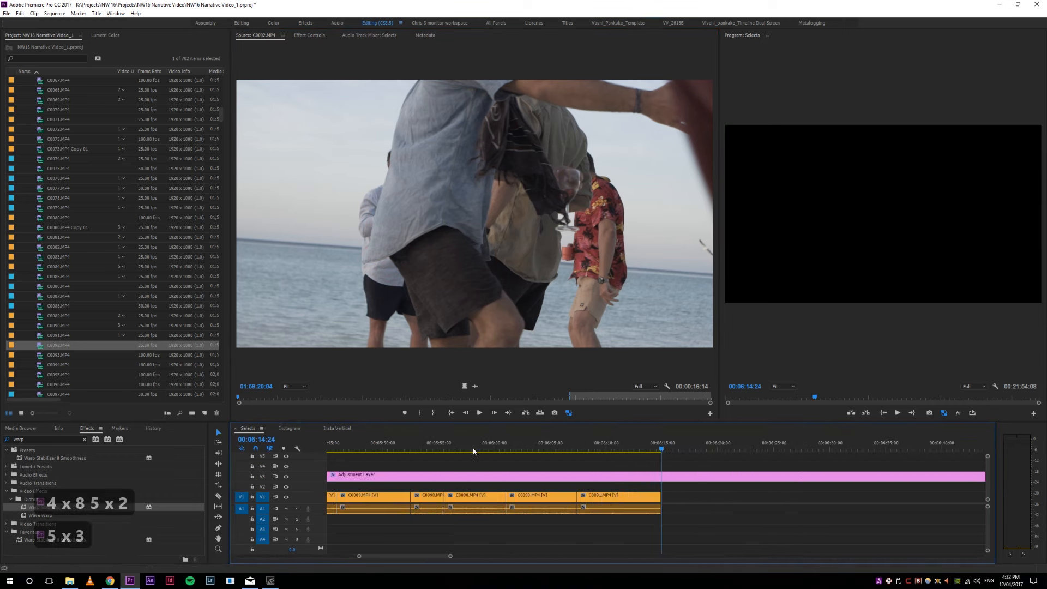
key(5)
drag(667, 451, 659, 446)
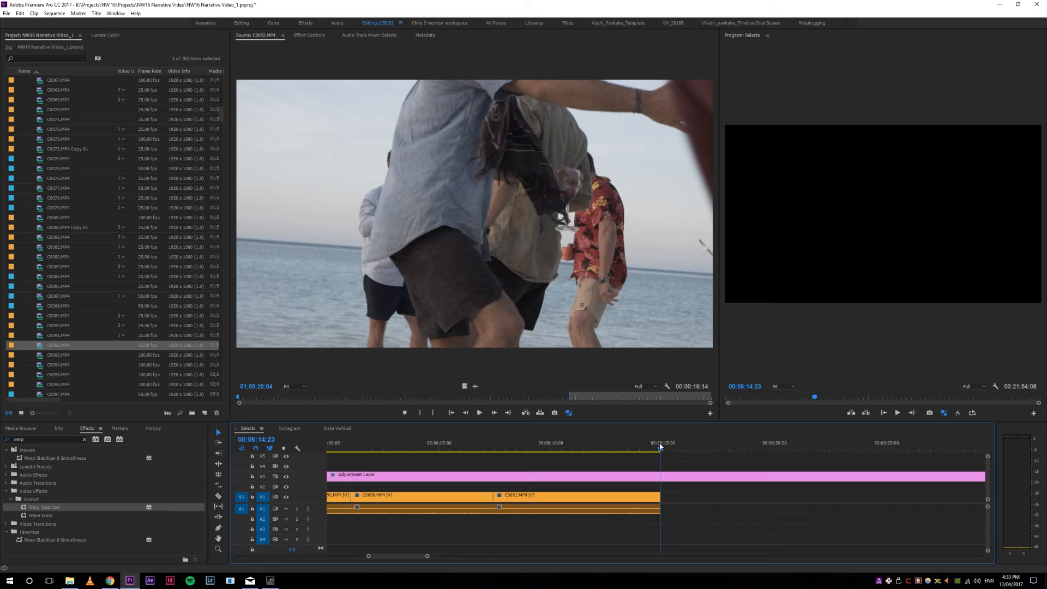
Step: Sample clips much further down the A7s footage bin, including C0584.MP4 and C0675.MP4
key(4)
key(4)
key(4)
key(4)
click(550, 232)
drag(617, 394, 592, 394)
scroll(223, 131, down, 2)
drag(223, 132, 223, 344)
double_click(38, 267)
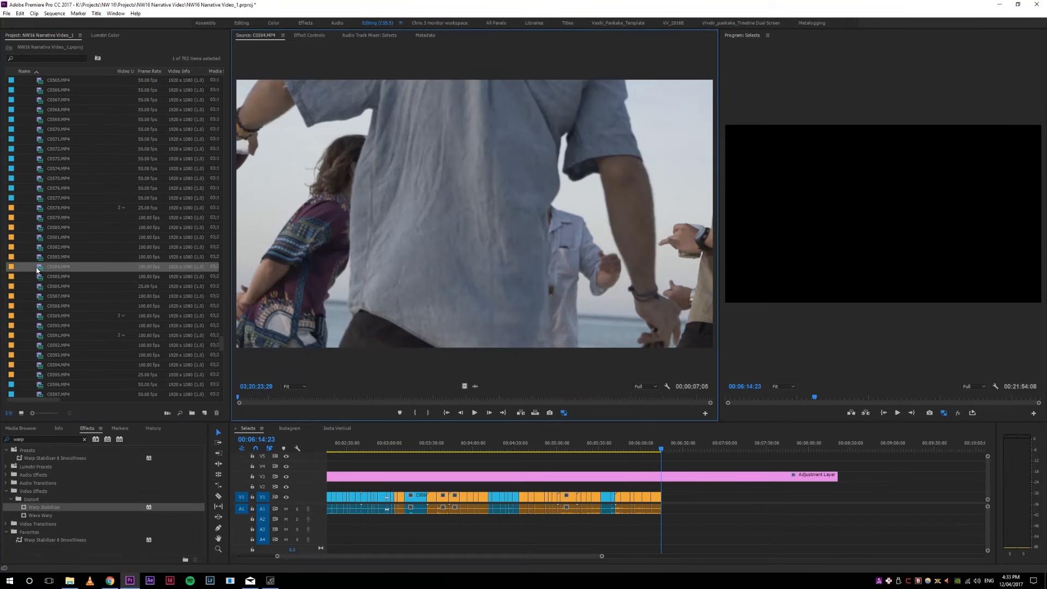
drag(227, 344, 221, 362)
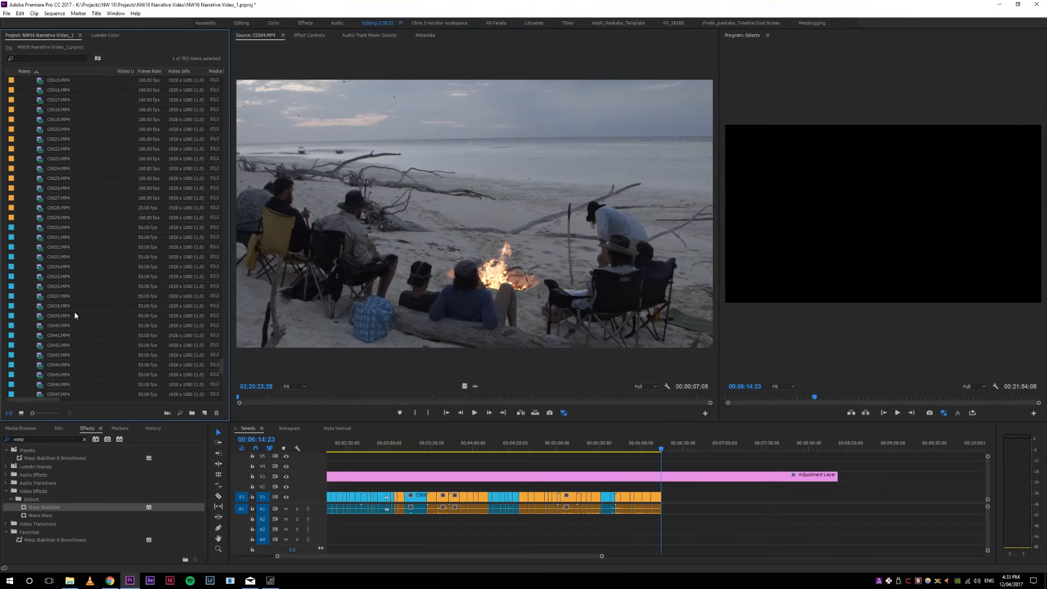
double_click(39, 307)
drag(220, 365, 218, 387)
double_click(37, 319)
double_click(56, 232)
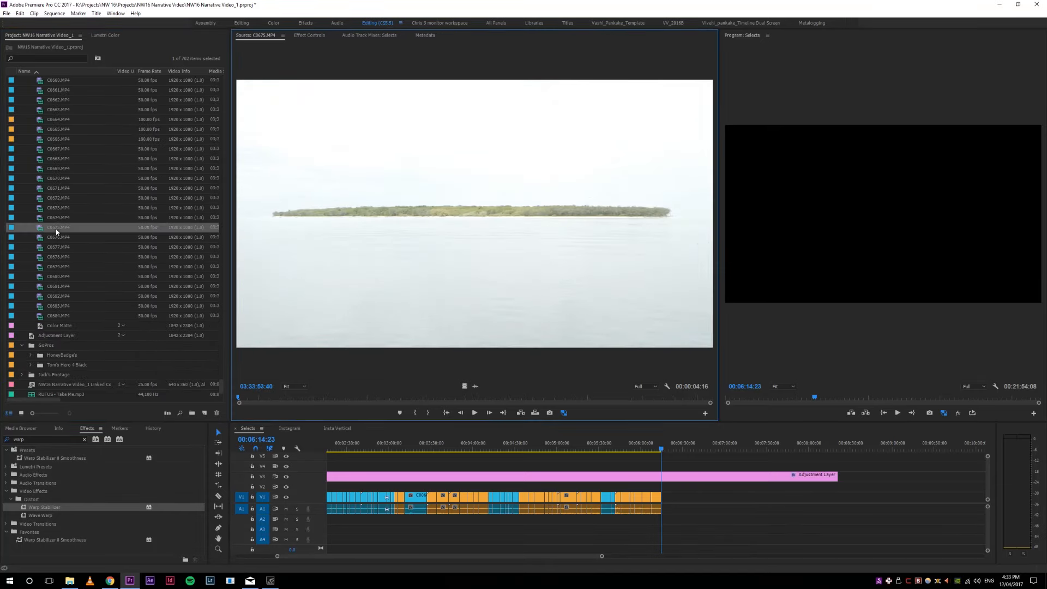
Step: Collapse the 7D and A7s footage bins and expand the Hero 4 Black bin inside GoPros
drag(221, 383, 221, 82)
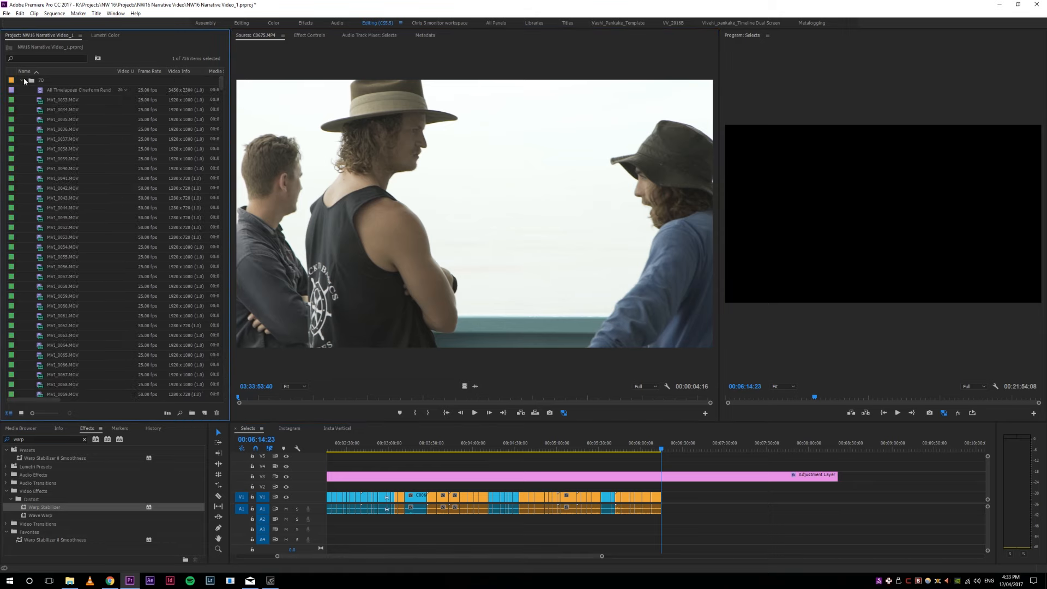
click(22, 90)
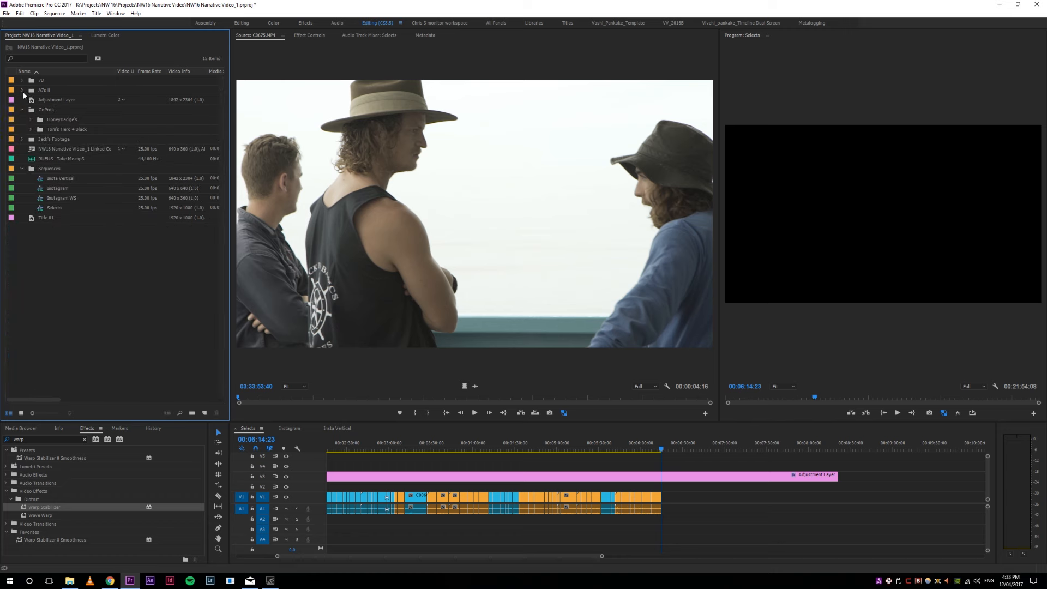
click(32, 129)
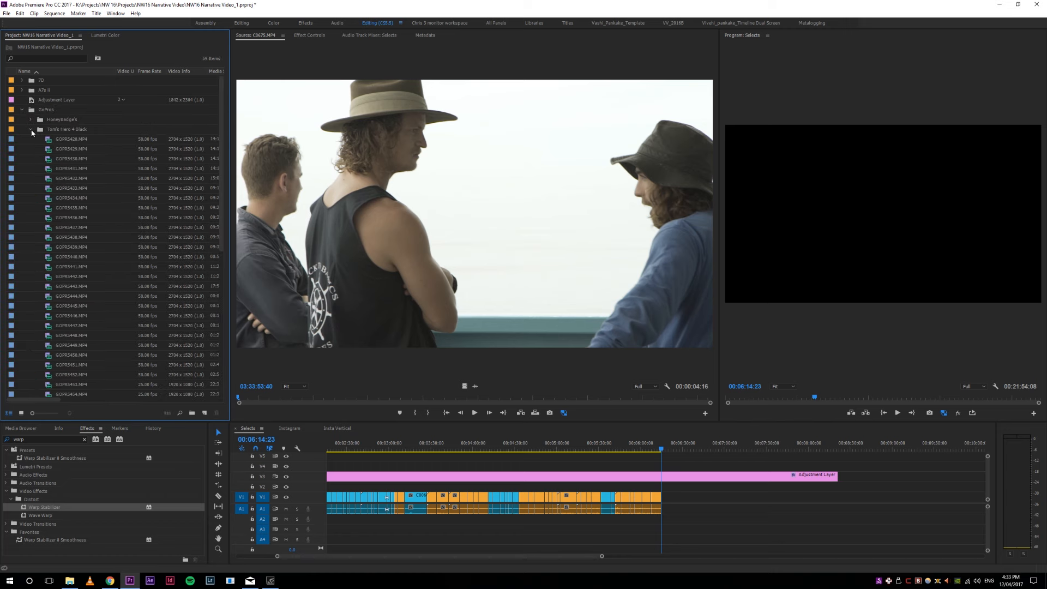
Step: Preview the GoPro clips GOPR5447.MP4, GOPR5451.MP4, GOPR5435.MP4 and GOPR5431.MP4
double_click(71, 326)
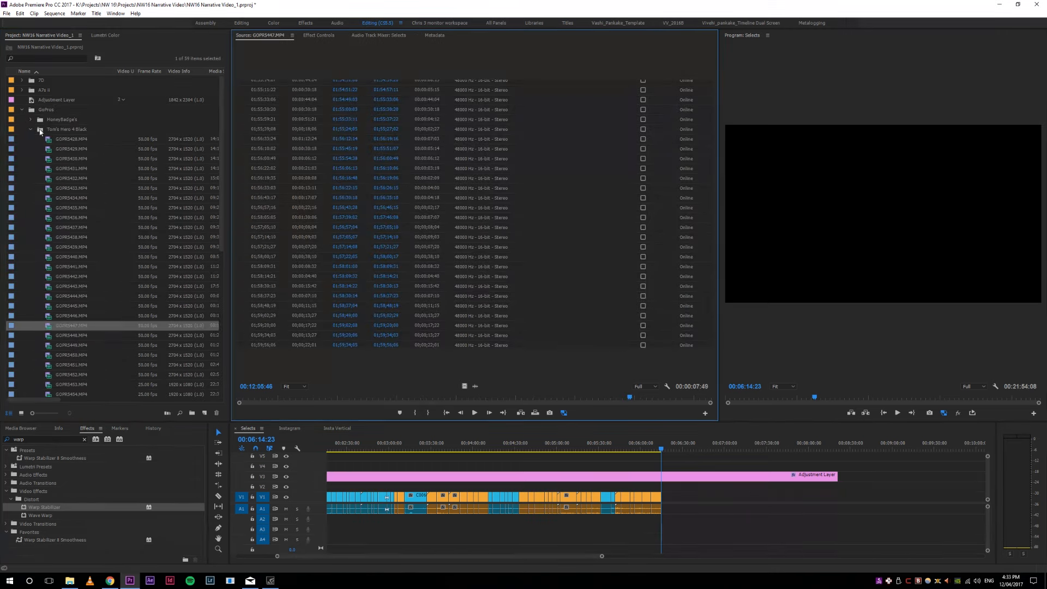
double_click(49, 365)
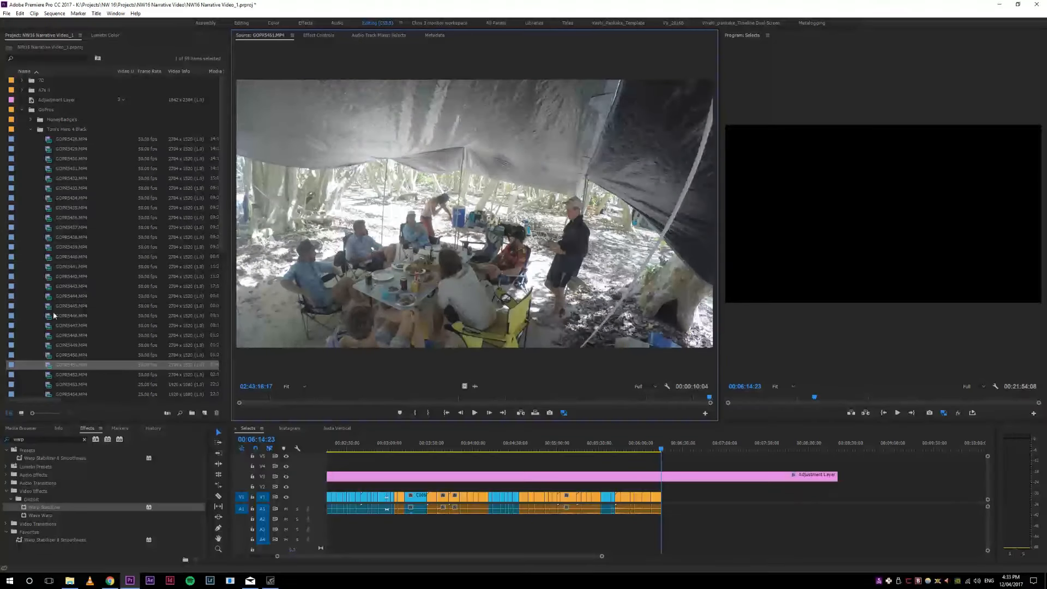
double_click(50, 207)
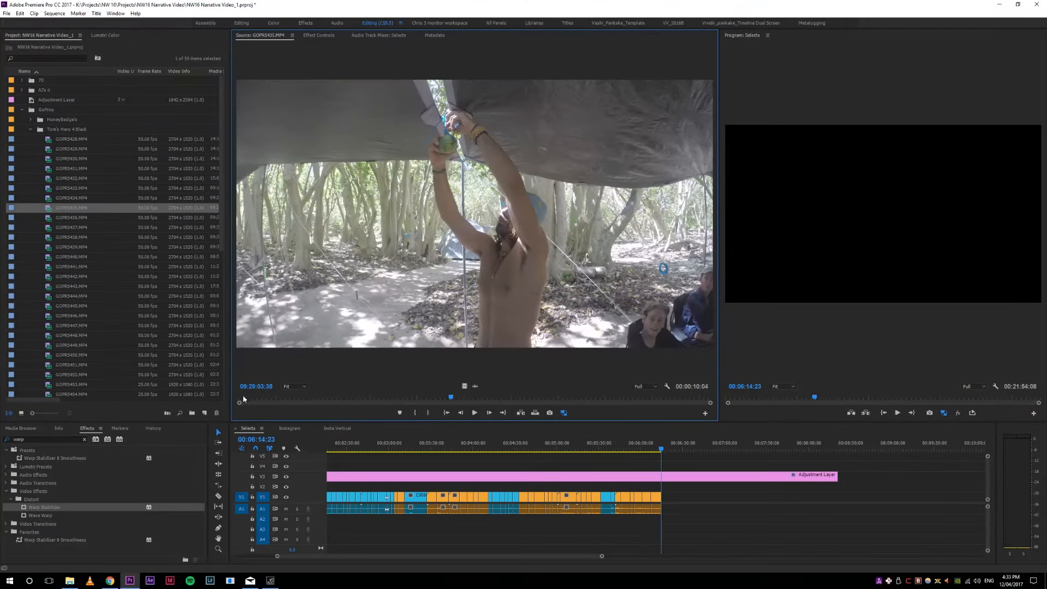
double_click(49, 168)
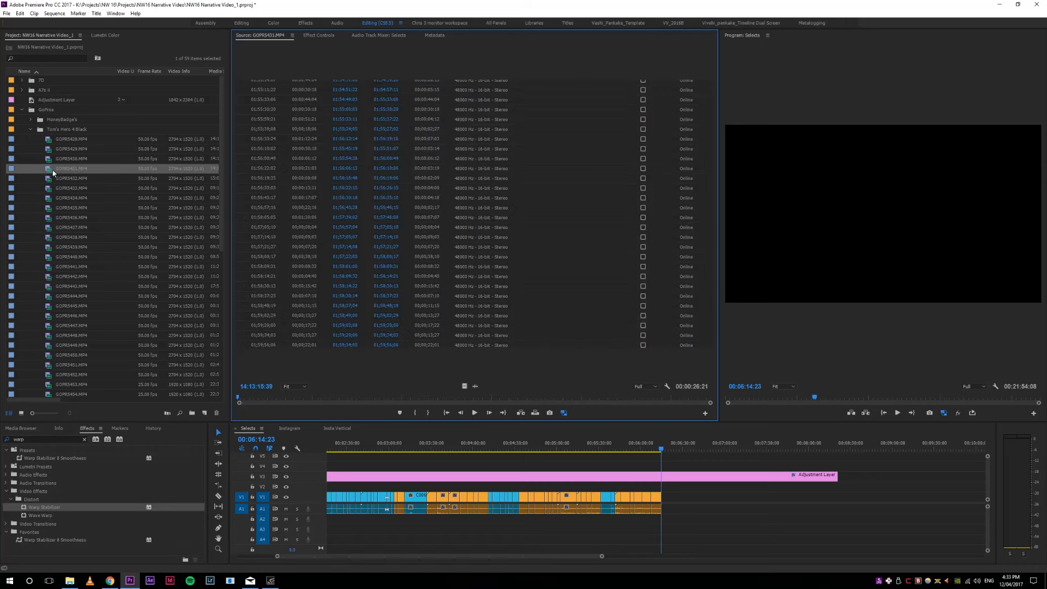
drag(269, 398, 432, 398)
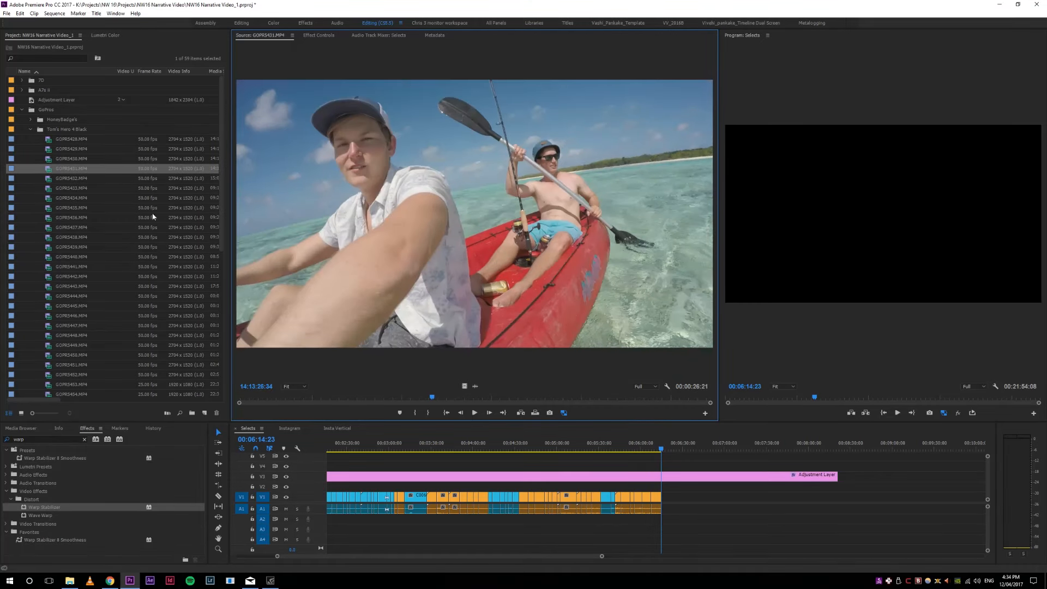
Step: Preview the GoPro clips GOPR5437.MP4, GOPR5443.MP4 and GOPR5446.MP4
double_click(49, 228)
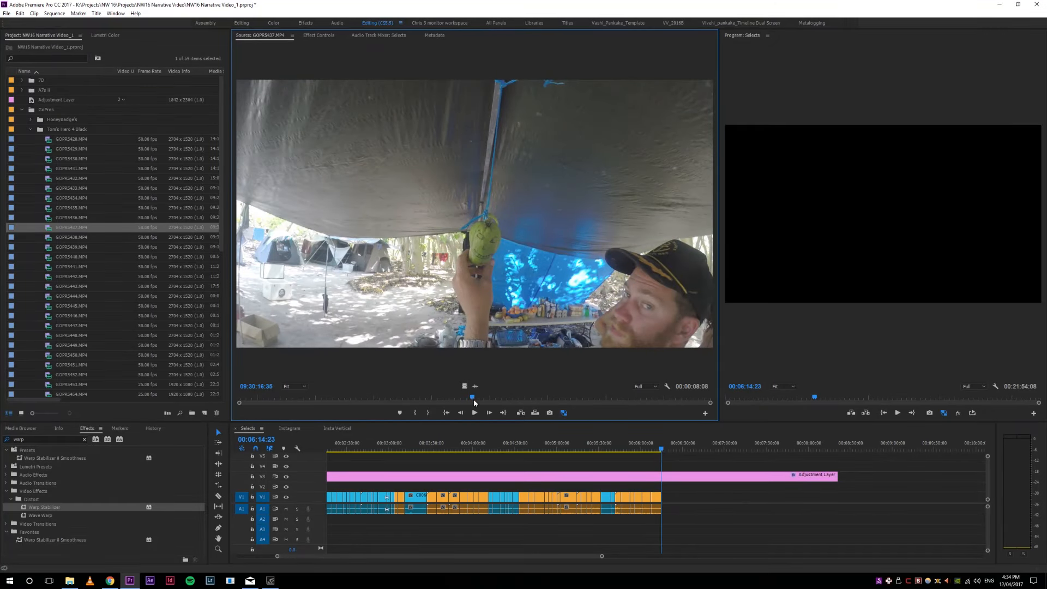
double_click(55, 286)
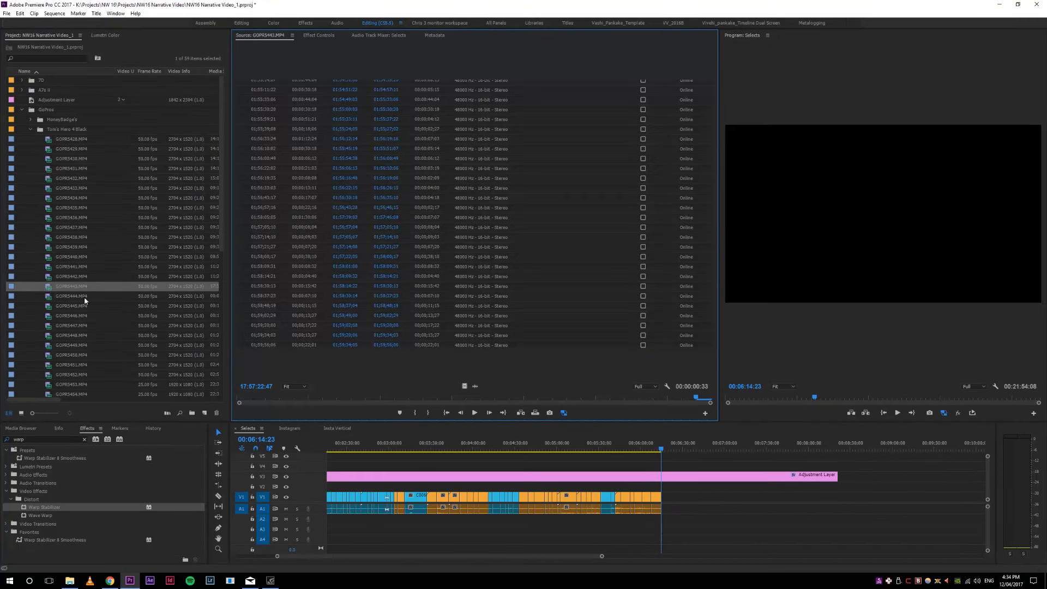
drag(290, 397, 596, 408)
double_click(50, 317)
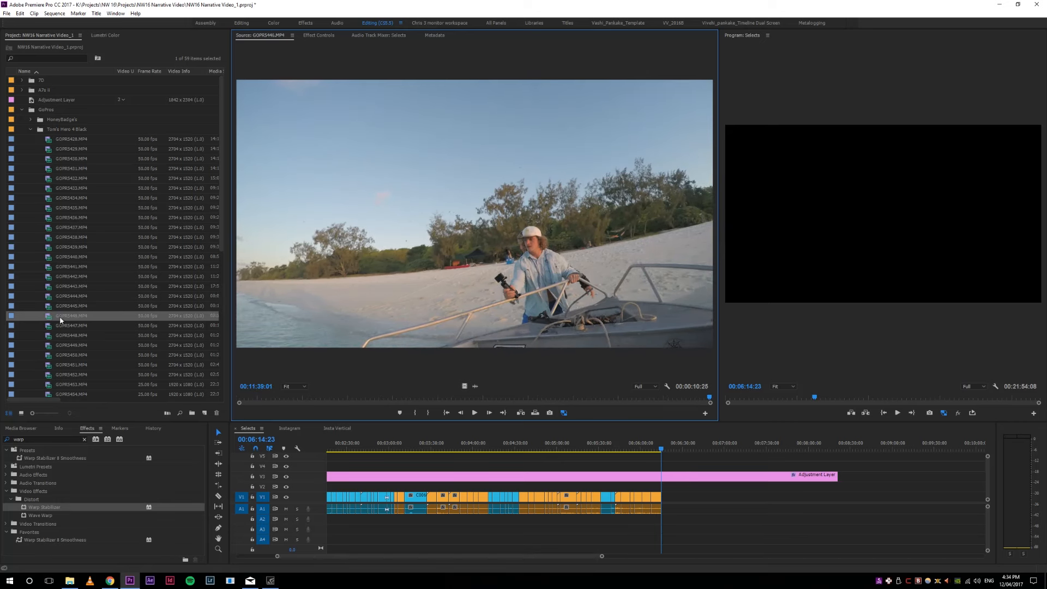
drag(427, 398, 458, 399)
Step: Look over the remaining clips in the Hero 4 Black bin and collapse the bin
scroll(50, 172, down, 4)
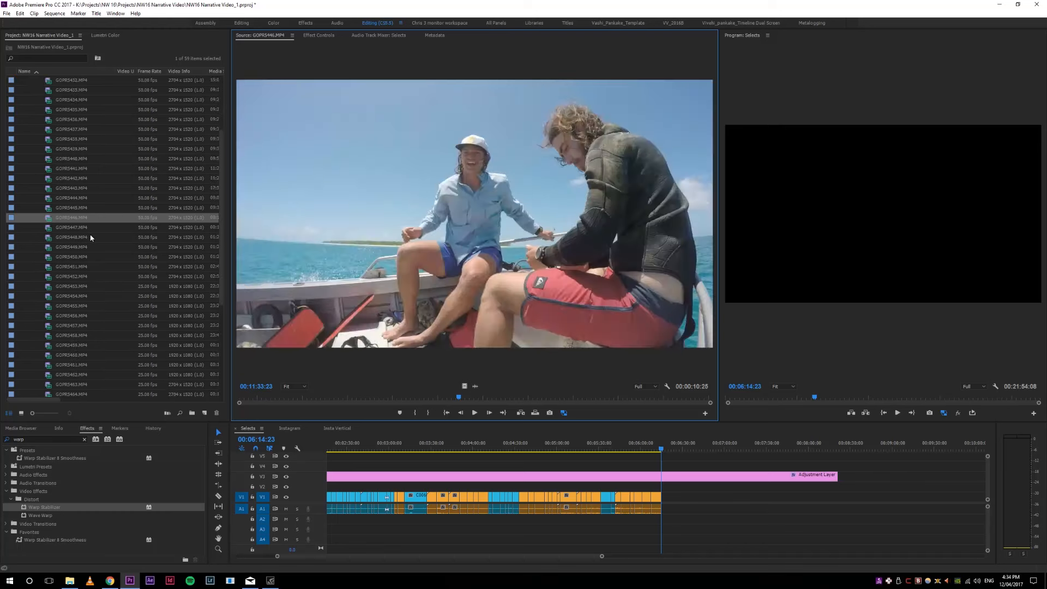
scroll(50, 173, up, 4)
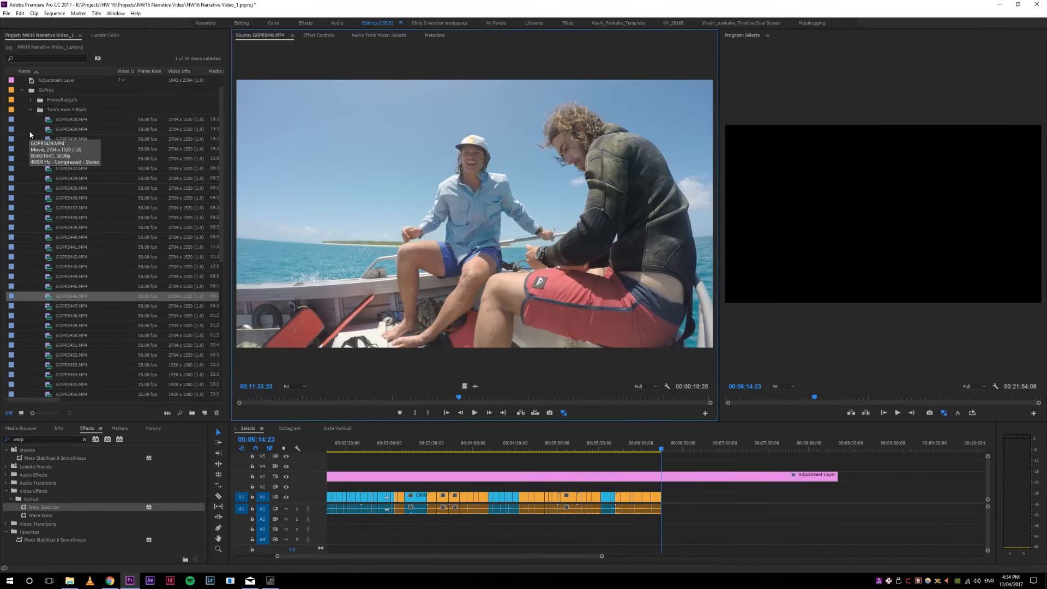
click(30, 110)
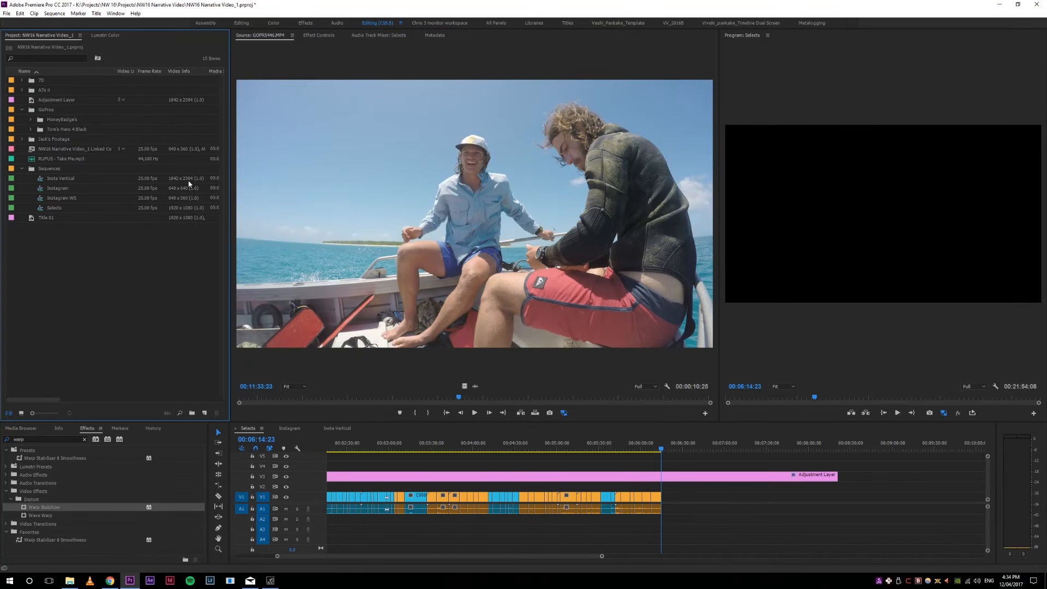